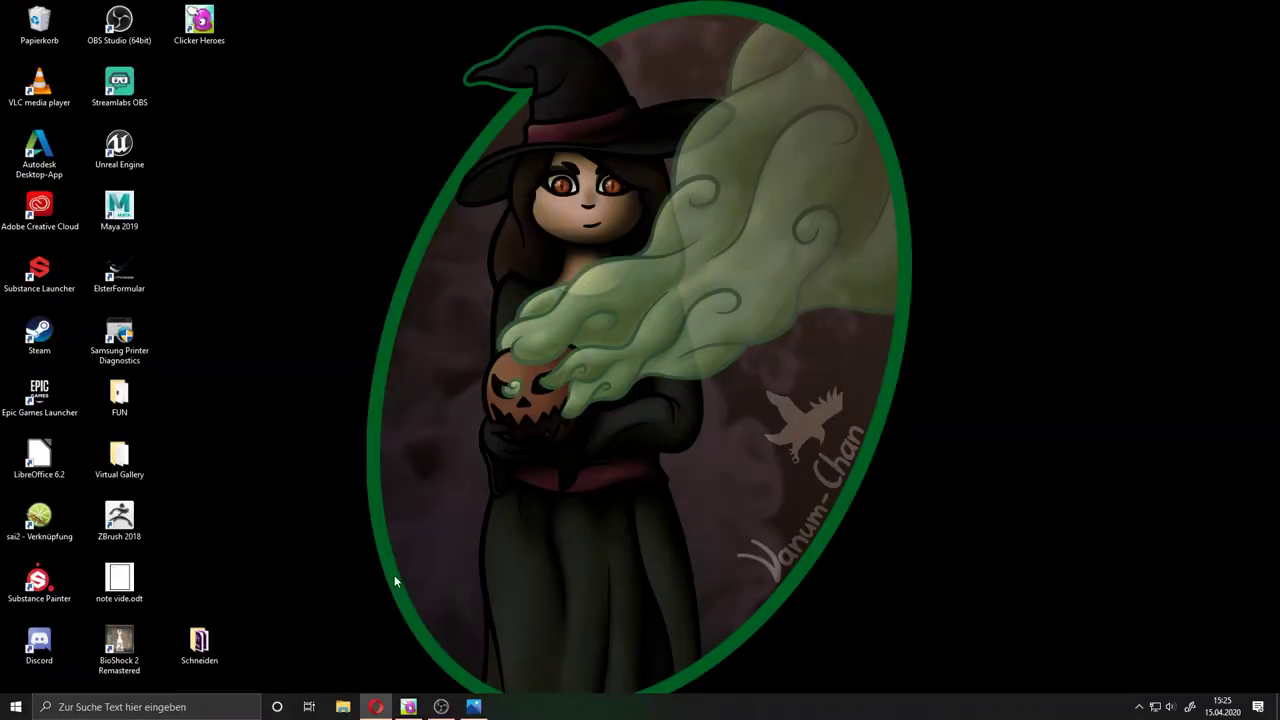
Launch Substance Designer from the Windows taskbar search using 'sd'.
{"action": "left_click", "coordinate": [215, 712]}
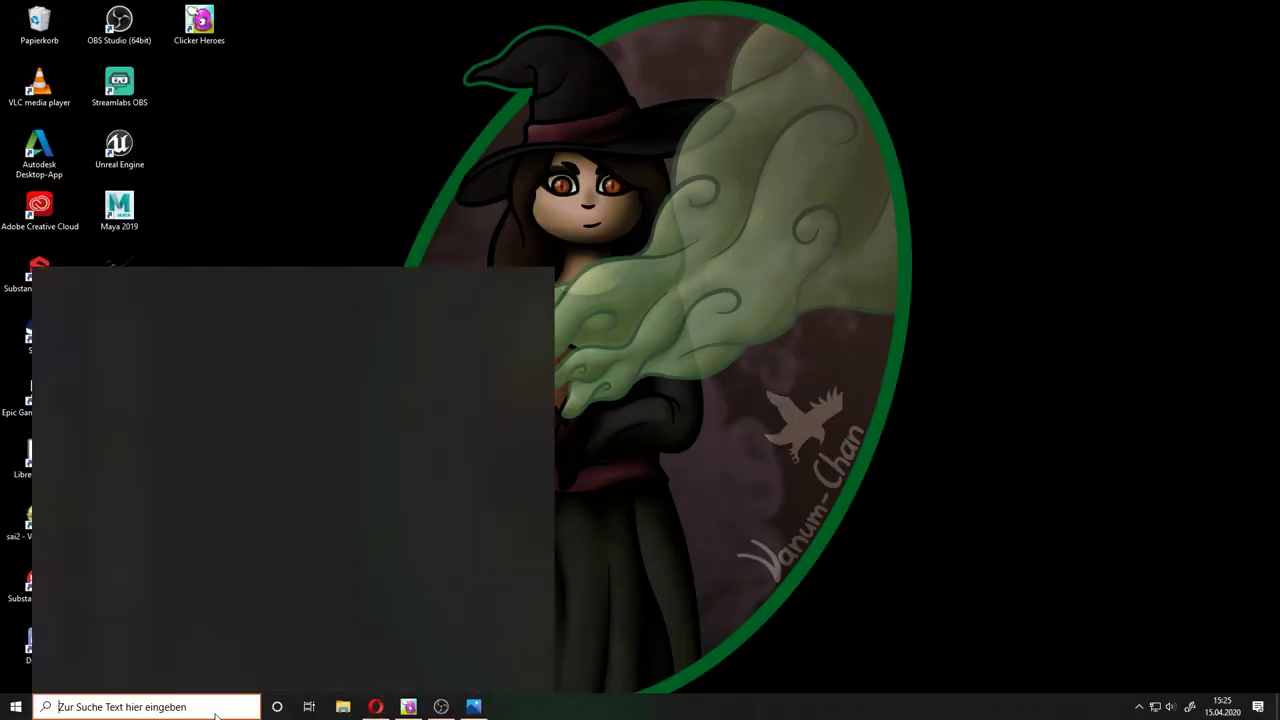
{"action": "type", "text": "sd"}
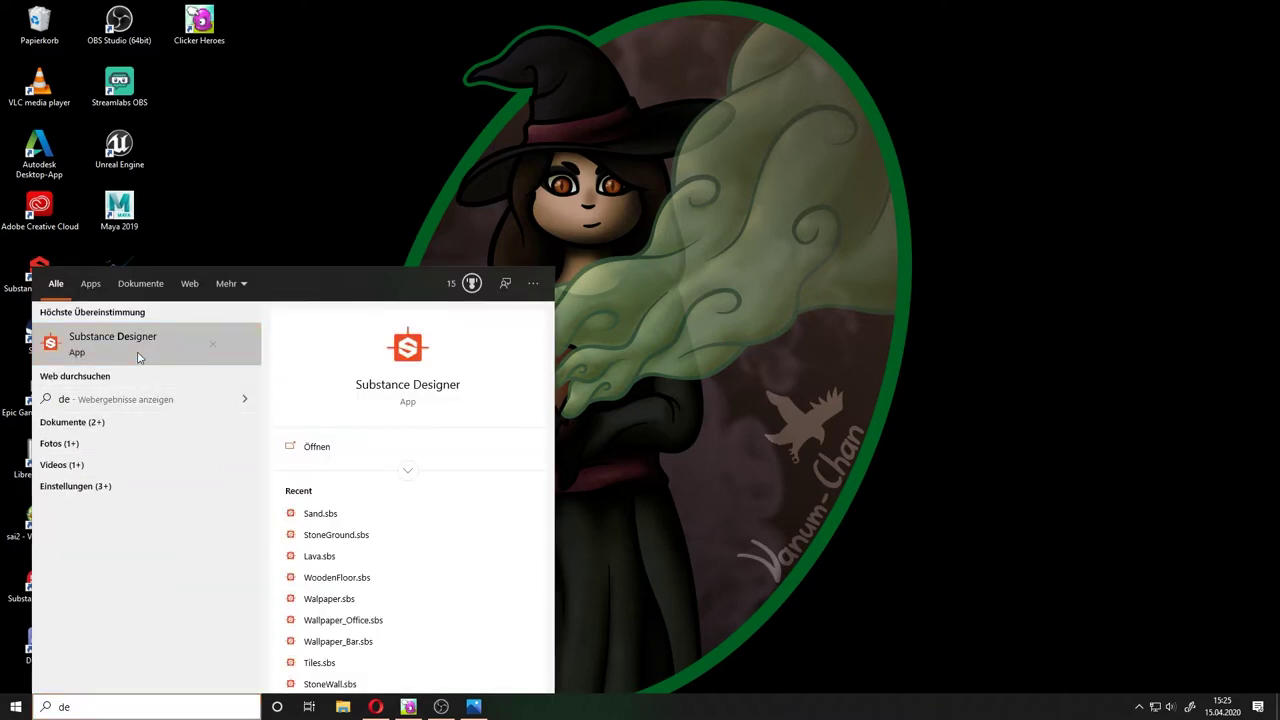
{"action": "left_click", "coordinate": [139, 357]}
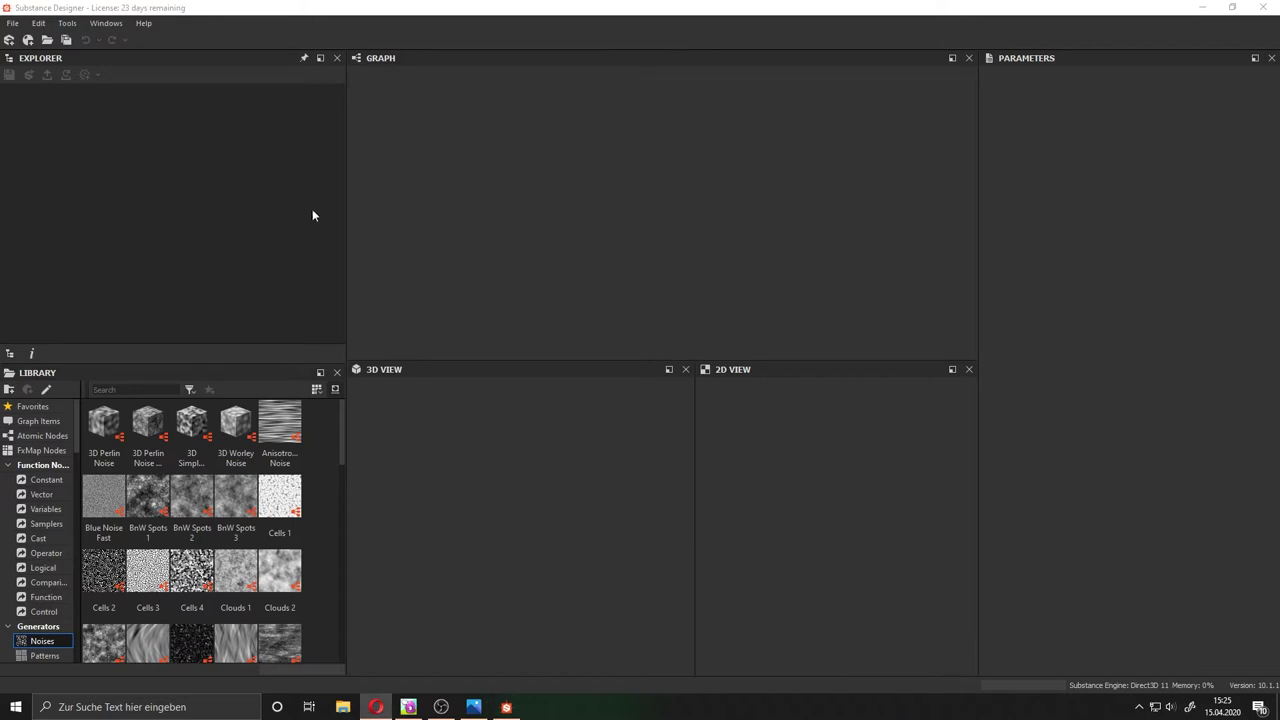
{"action": "left_click", "coordinate": [13, 22]}
Create a PBR (Metallic/Roughness) graph named 'Sand Insel' at 2048 px.
{"action": "left_click", "coordinate": [40, 37]}
{"action": "type", "text": "Sand Insel"}
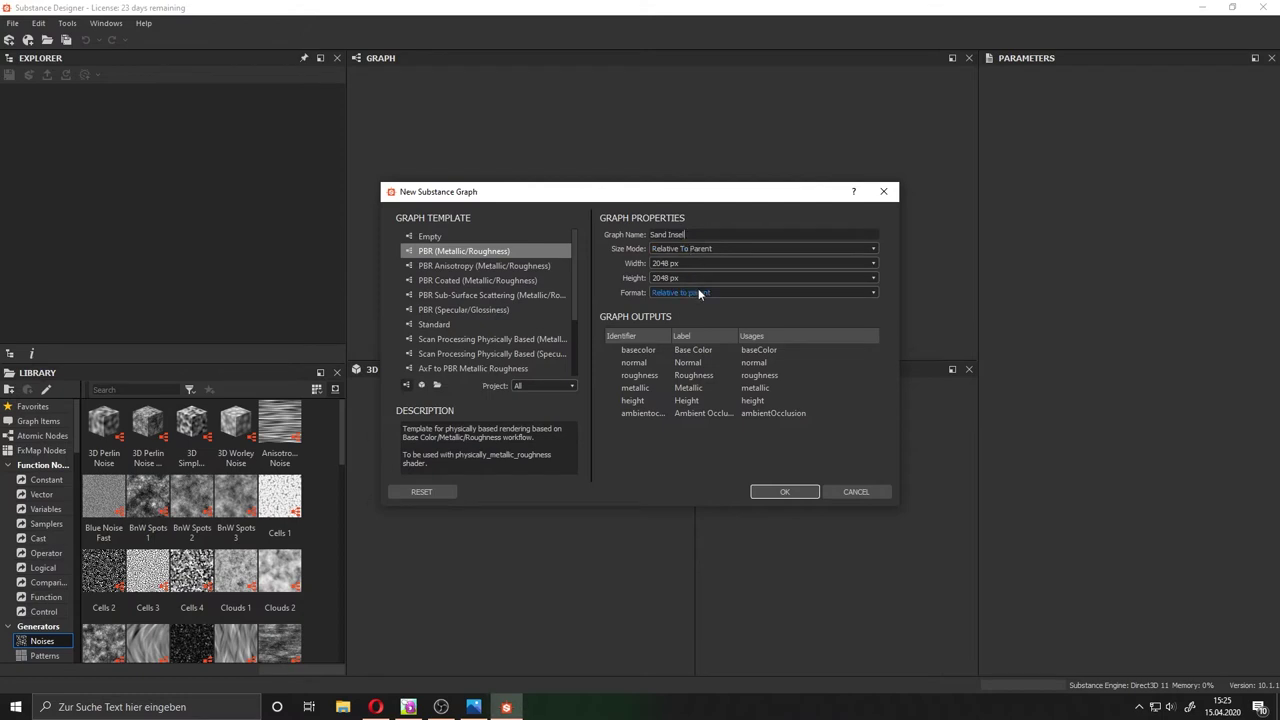
{"action": "left_click", "coordinate": [768, 492]}
Add a BnW Spots 2 noise node from the Library to the graph.
{"action": "right_click", "coordinate": [504, 216]}
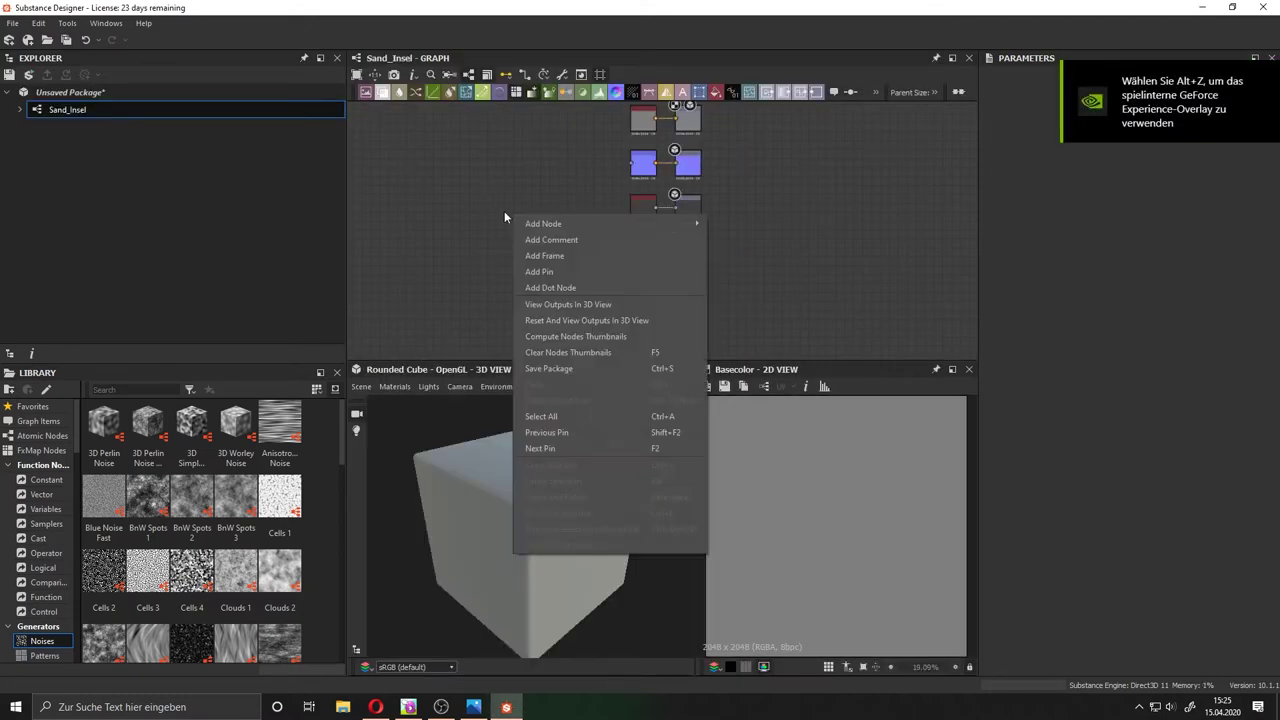
{"action": "left_click", "coordinate": [460, 200]}
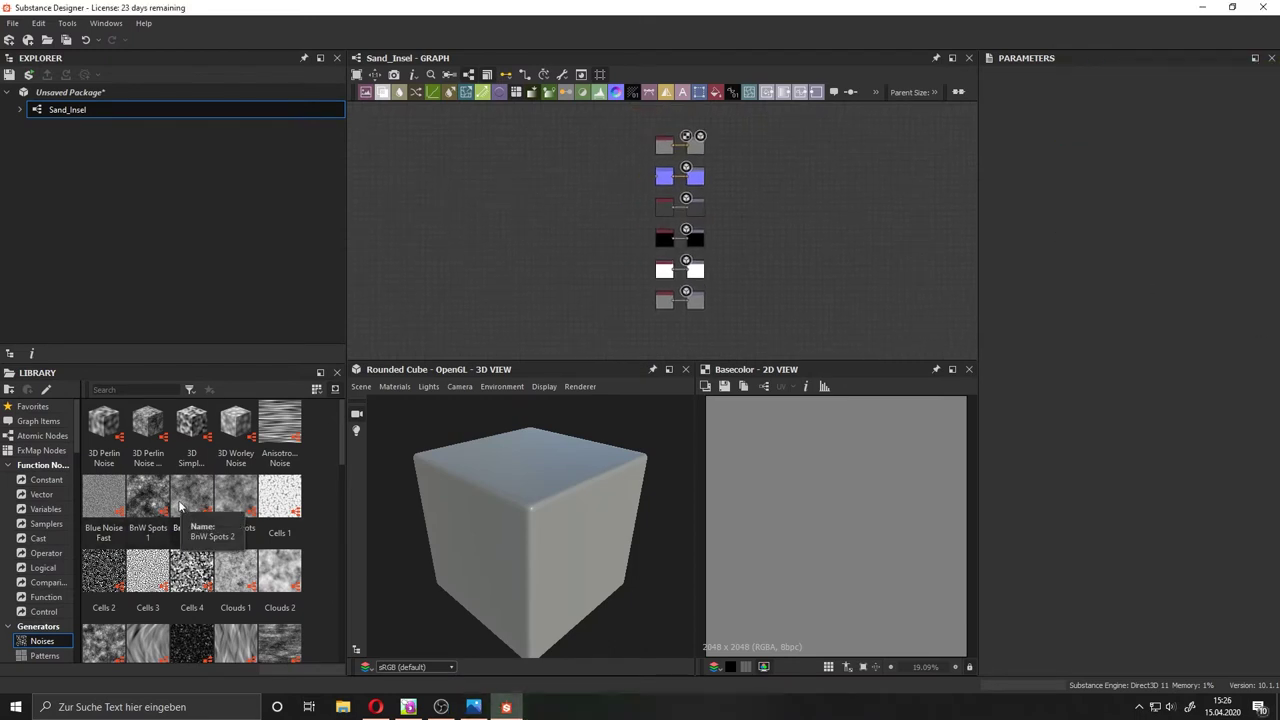
{"action": "mouse_move", "coordinate": [180, 507]}
{"action": "left_mouse_down"}
{"action": "mouse_move", "coordinate": [489, 173]}
{"action": "mouse_move", "coordinate": [594, 201]}
{"action": "left_mouse_up"}
{"action": "scroll", "coordinate": [613, 161], "scroll_direction": "up", "scroll_amount": 3}
Link a Levels node between the noise and Normal, darkening midtones and raising contrast.
{"action": "type", "text": "l"}
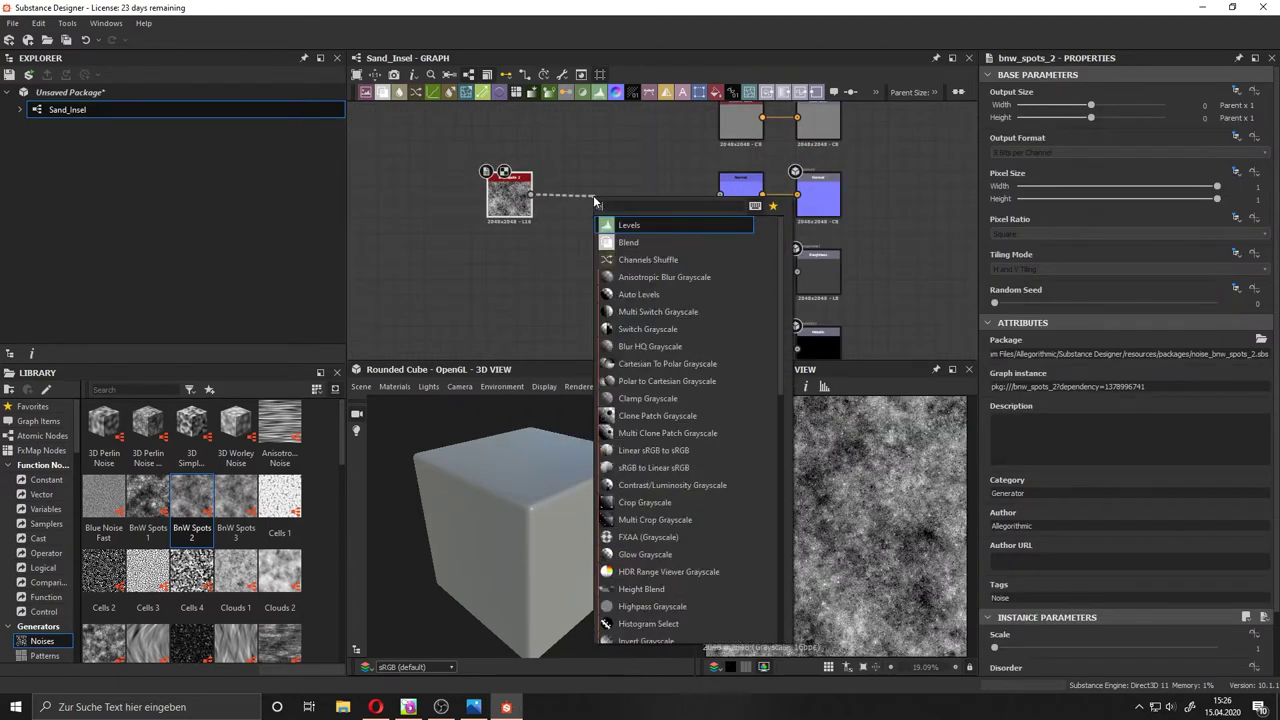
{"action": "type", "text": "eve"}
{"action": "key", "text": "Return"}
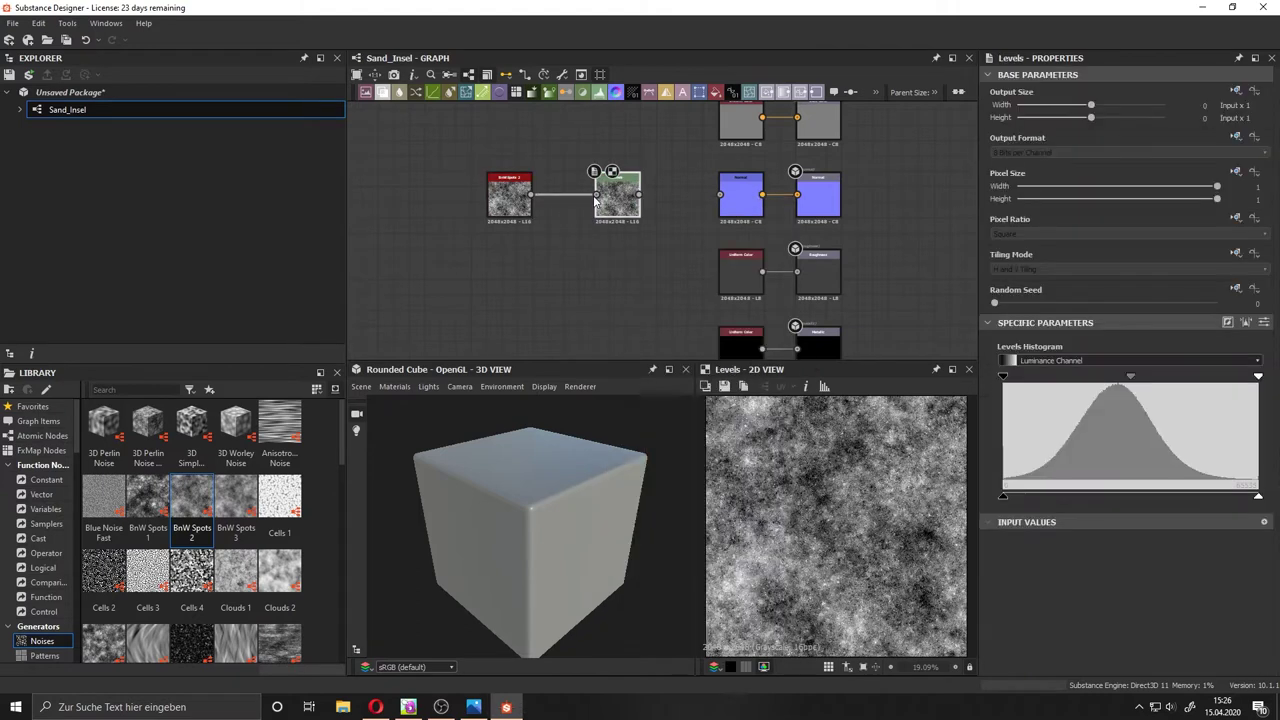
{"action": "left_click_drag", "start_coordinate": [640, 194], "coordinate": [718, 194]}
{"action": "left_click_drag", "start_coordinate": [617, 200], "coordinate": [586, 200]}
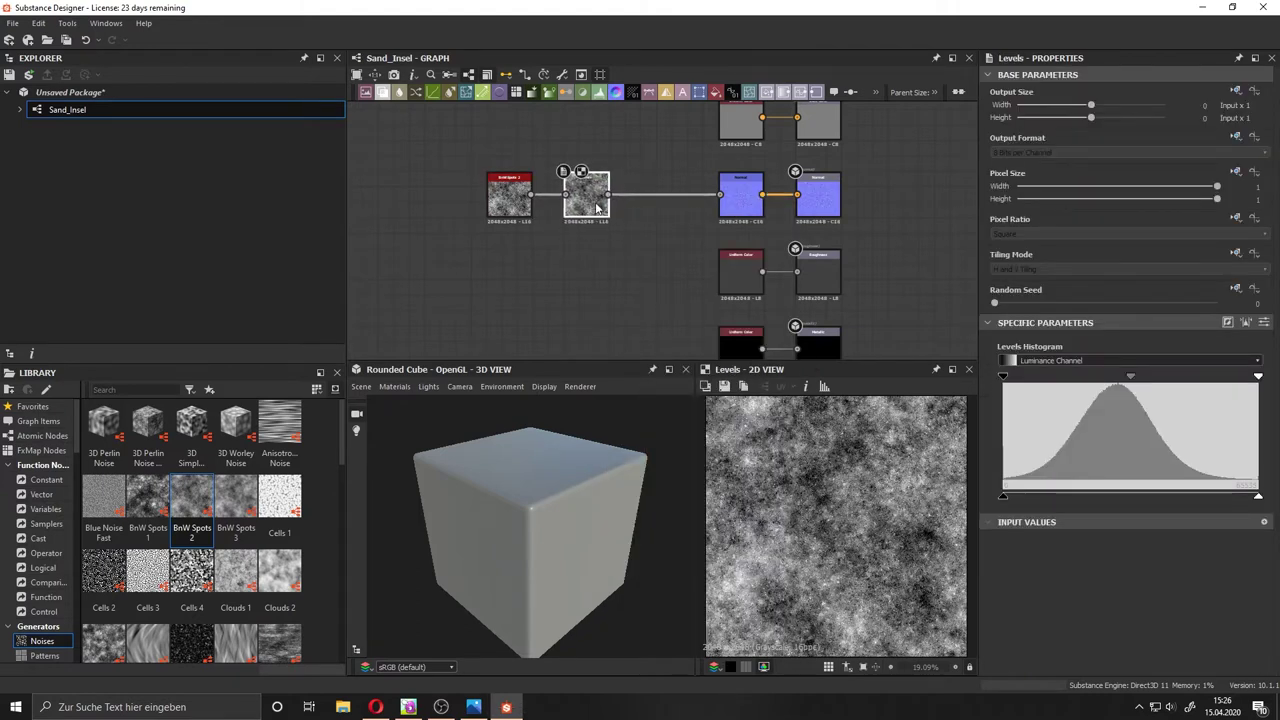
{"action": "left_click_drag", "start_coordinate": [512, 508], "coordinate": [580, 490]}
{"action": "left_click_drag", "start_coordinate": [1130, 376], "coordinate": [1146, 370]}
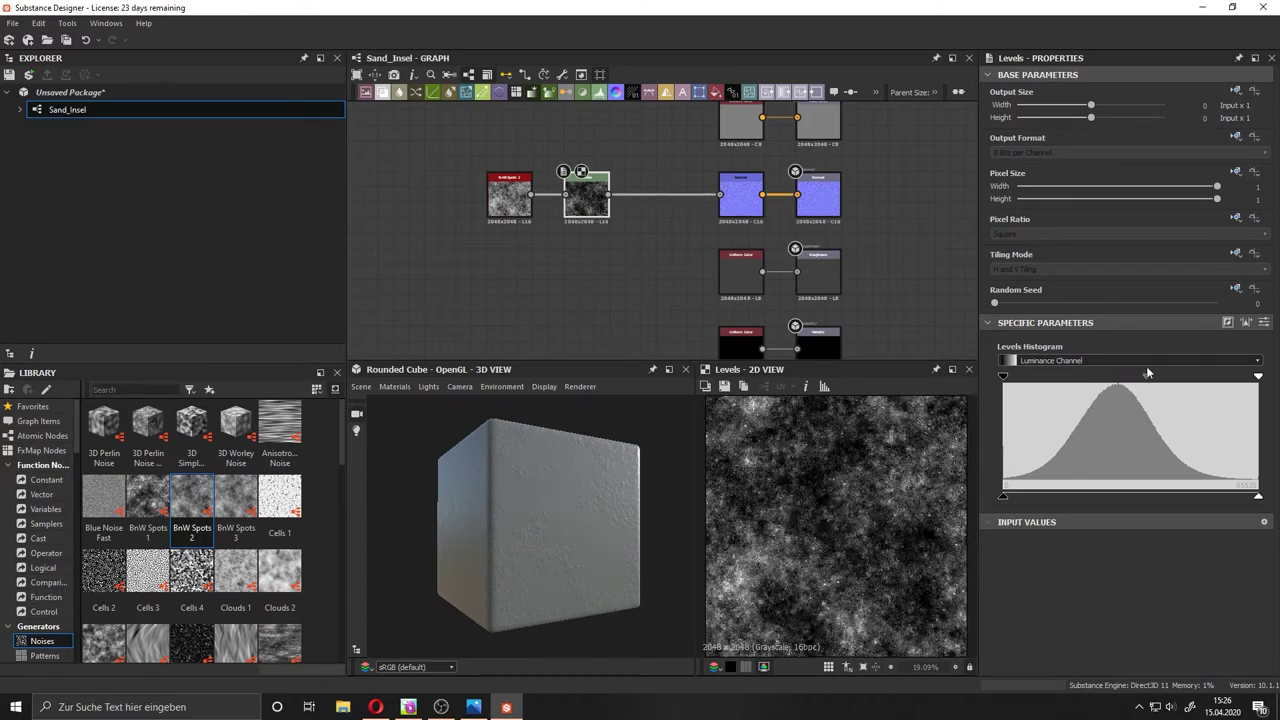
{"action": "left_click_drag", "start_coordinate": [512, 202], "coordinate": [465, 202]}
Insert a Transformation 2D after the noise and shift its offset to -1.5259.
{"action": "key", "text": "space"}
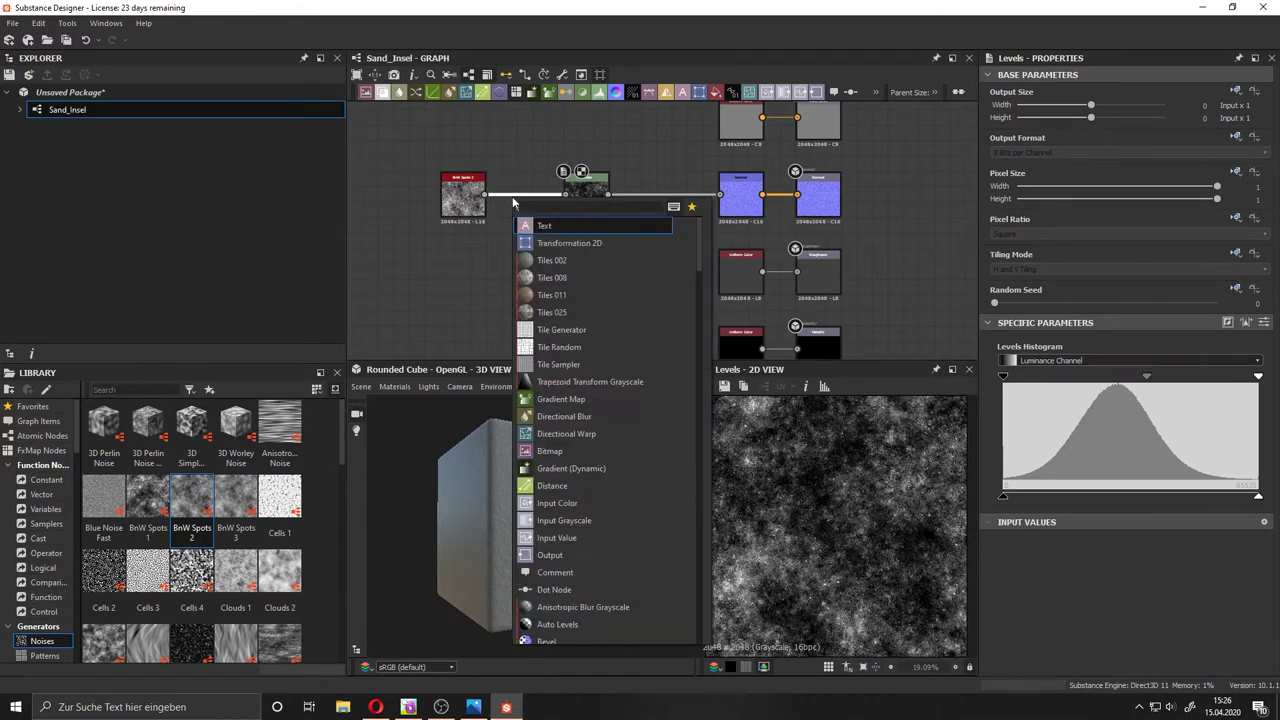
{"action": "left_click", "coordinate": [554, 241]}
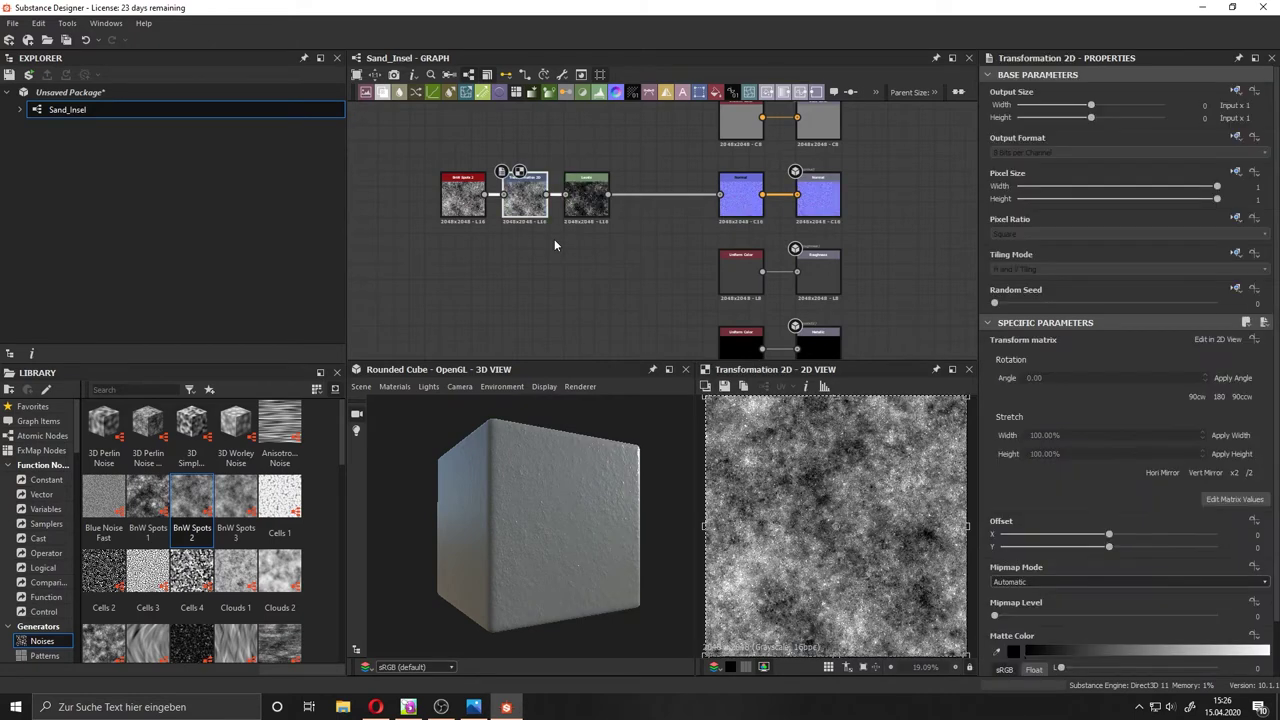
{"action": "left_click_drag", "start_coordinate": [807, 505], "coordinate": [940, 600]}
{"action": "mouse_move", "coordinate": [648, 544]}
{"action": "left_mouse_down"}
{"action": "mouse_move", "coordinate": [573, 466]}
{"action": "mouse_move", "coordinate": [548, 570]}
{"action": "left_mouse_up"}
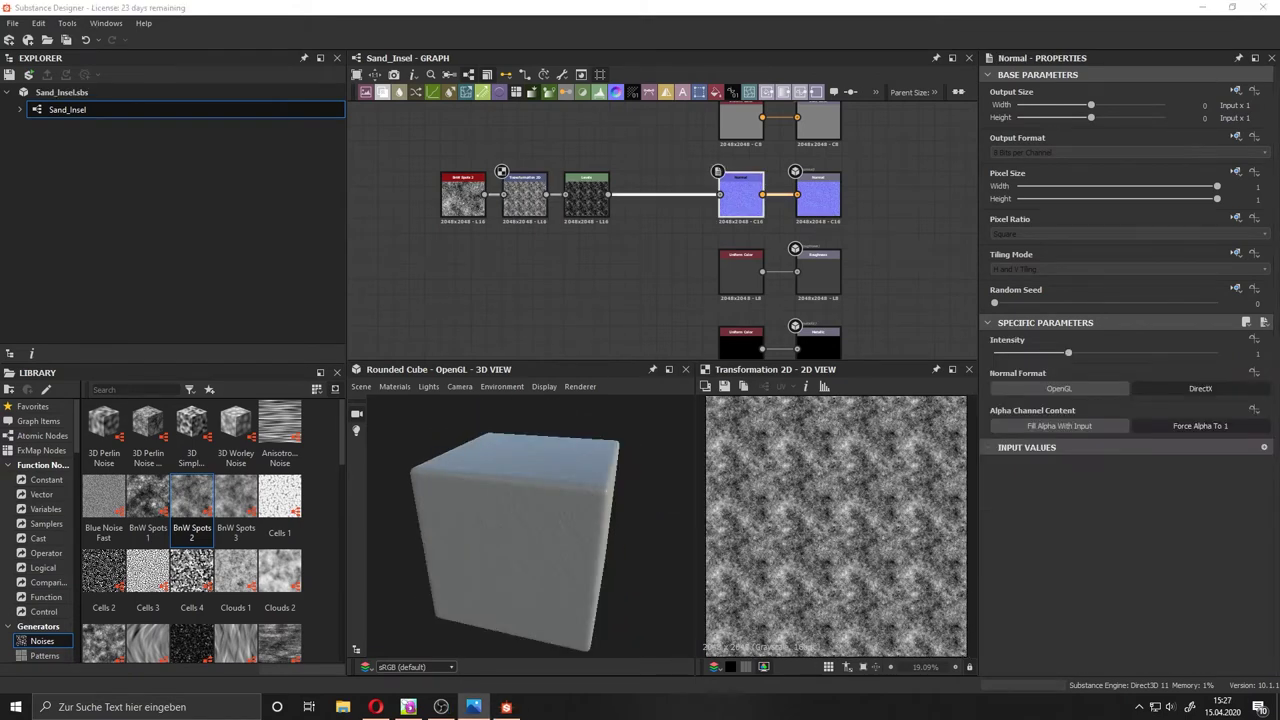
Move the Normal node next to Levels and preview its output in 2D.
{"action": "left_click_drag", "start_coordinate": [740, 193], "coordinate": [663, 190]}
{"action": "double_click", "coordinate": [663, 190]}
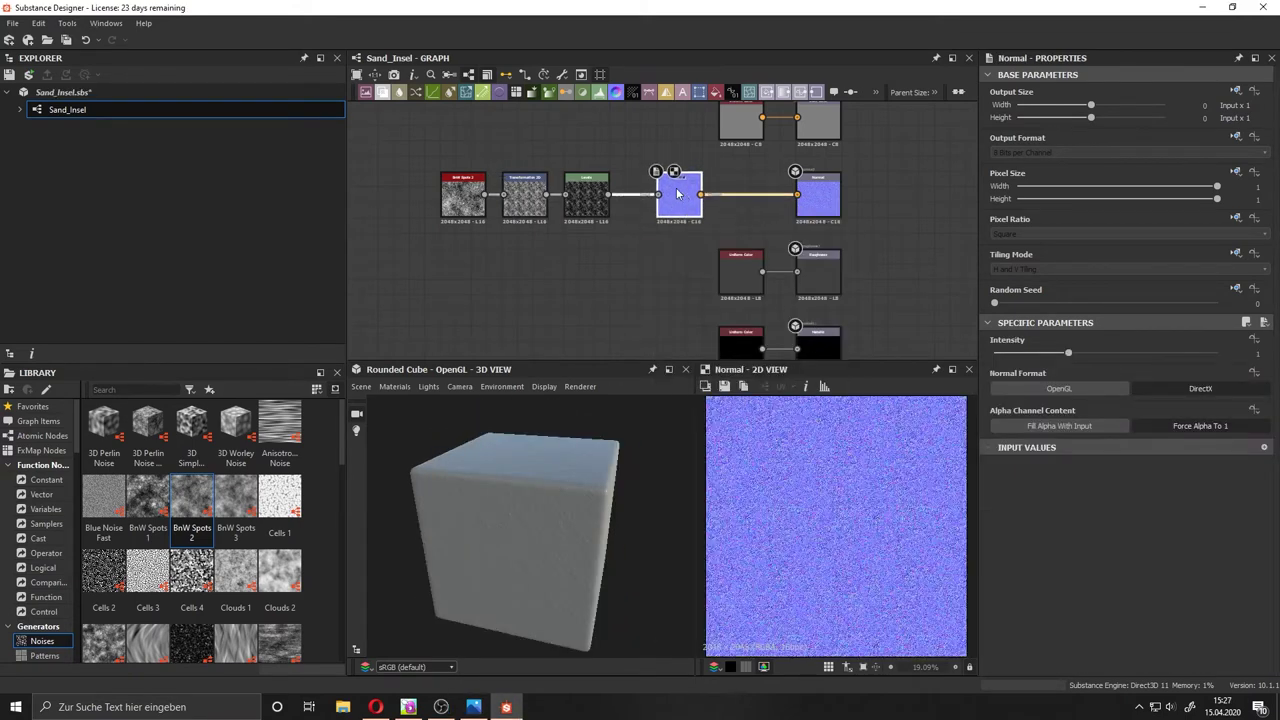
{"action": "scroll", "coordinate": [571, 248], "scroll_direction": "down", "scroll_amount": 2}
{"action": "middle_click_drag", "start_coordinate": [516, 291], "coordinate": [588, 231]}
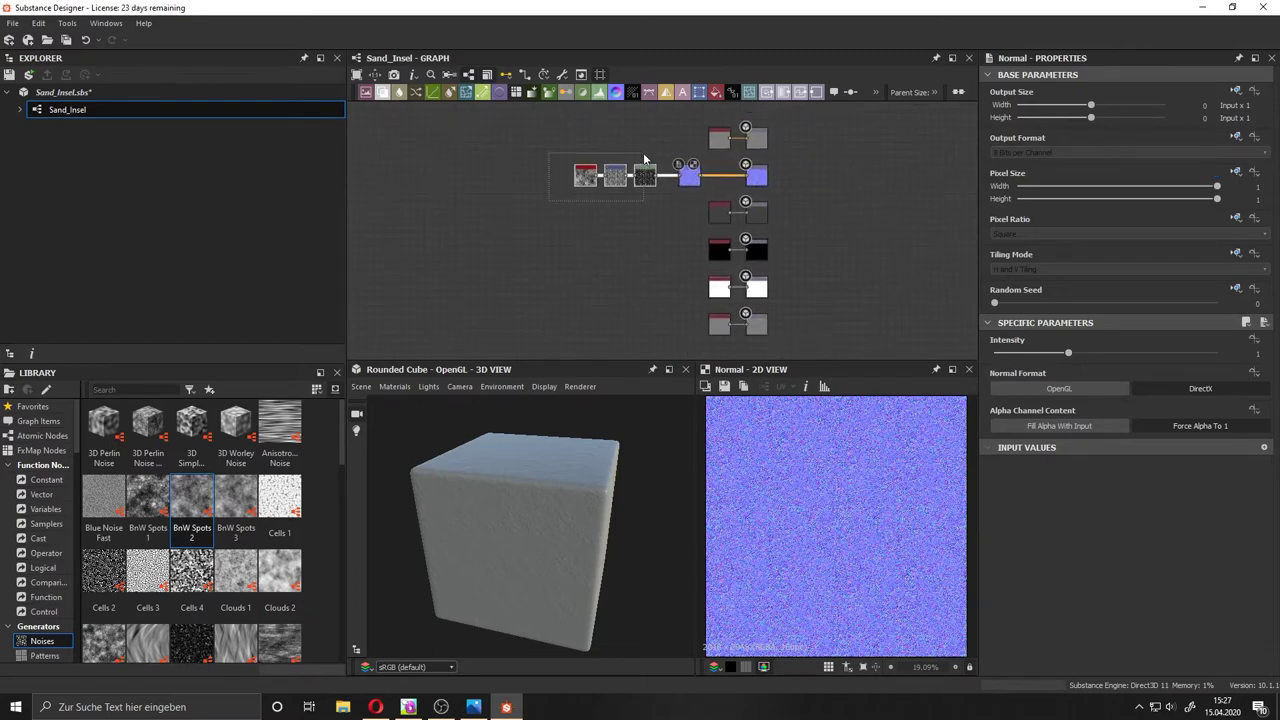
Wrap the noise, Transformation 2D and Levels nodes in a frame titled 'Körnung'.
{"action": "key", "text": "alt+Tab"}
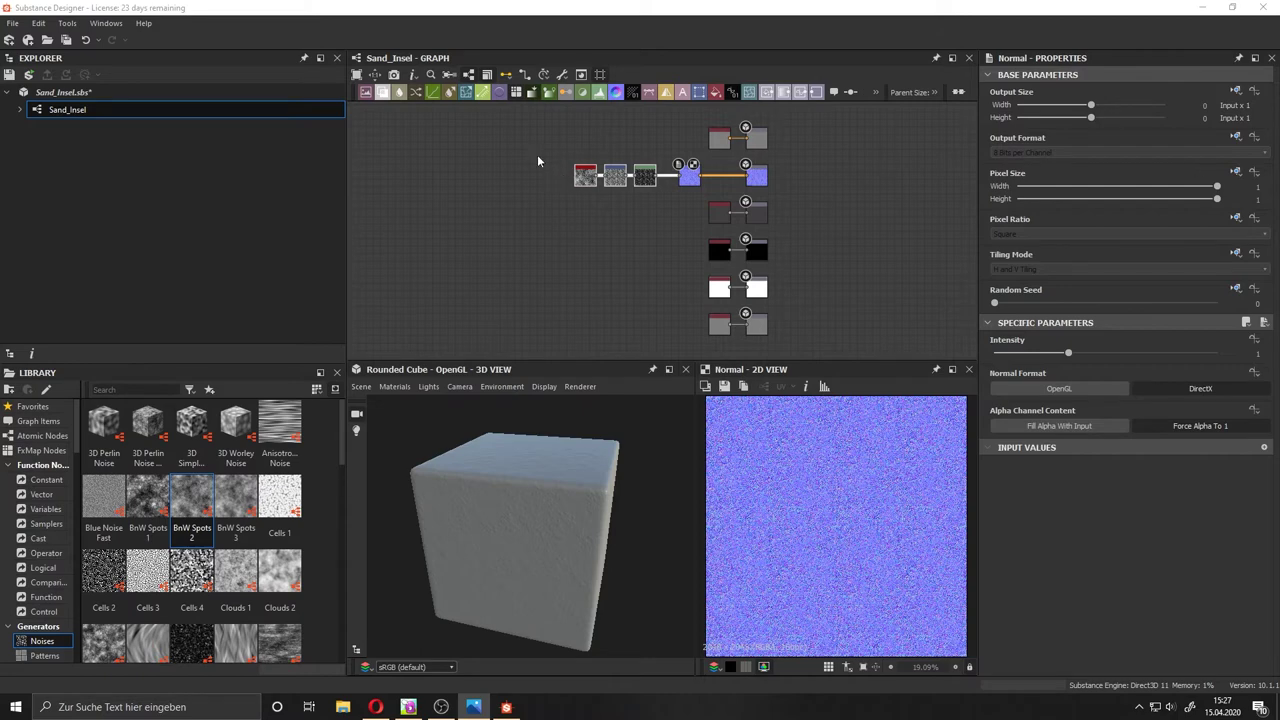
{"action": "right_click", "coordinate": [648, 178]}
{"action": "left_click", "coordinate": [719, 251]}
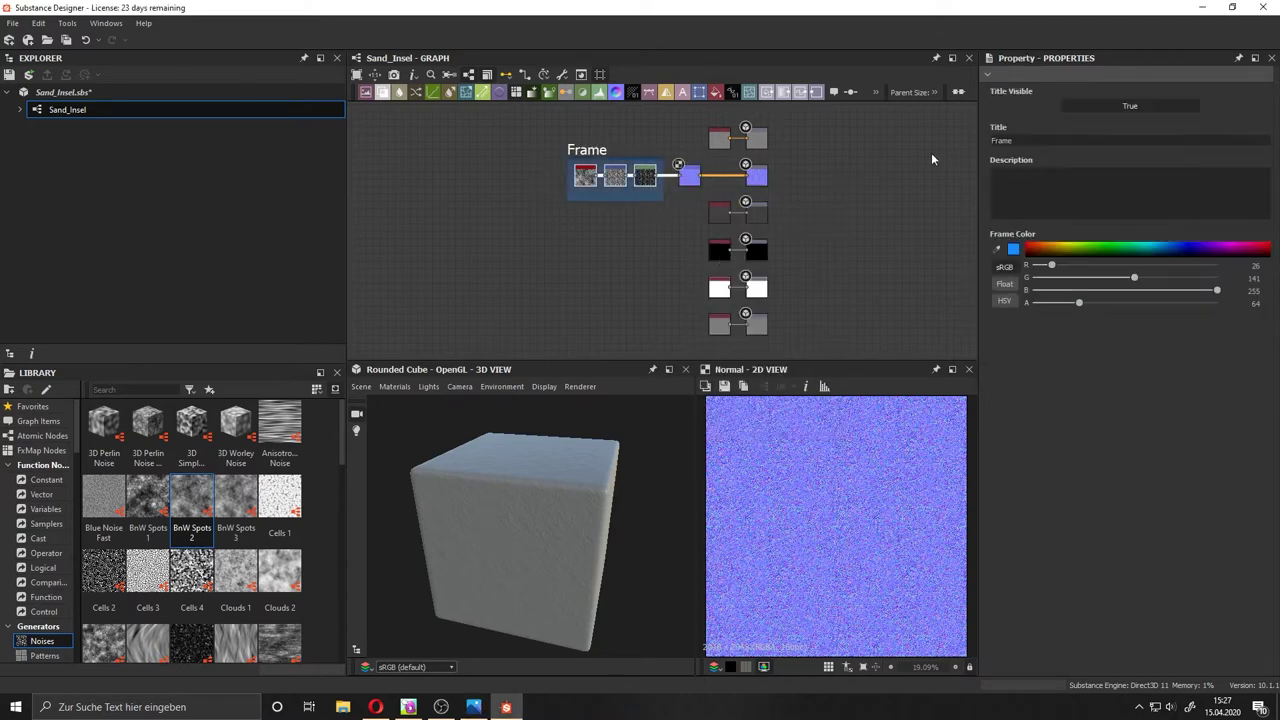
{"action": "type", "text": "KÖRNUNG"}
{"action": "key", "text": "Return"}
{"action": "type", "text": "örnung"}
{"action": "key", "text": "Return"}
Move the Körnung frame left and bring the Normal node closer to it.
{"action": "left_click_drag", "start_coordinate": [598, 152], "coordinate": [514, 152]}
{"action": "left_click_drag", "start_coordinate": [690, 176], "coordinate": [622, 176]}
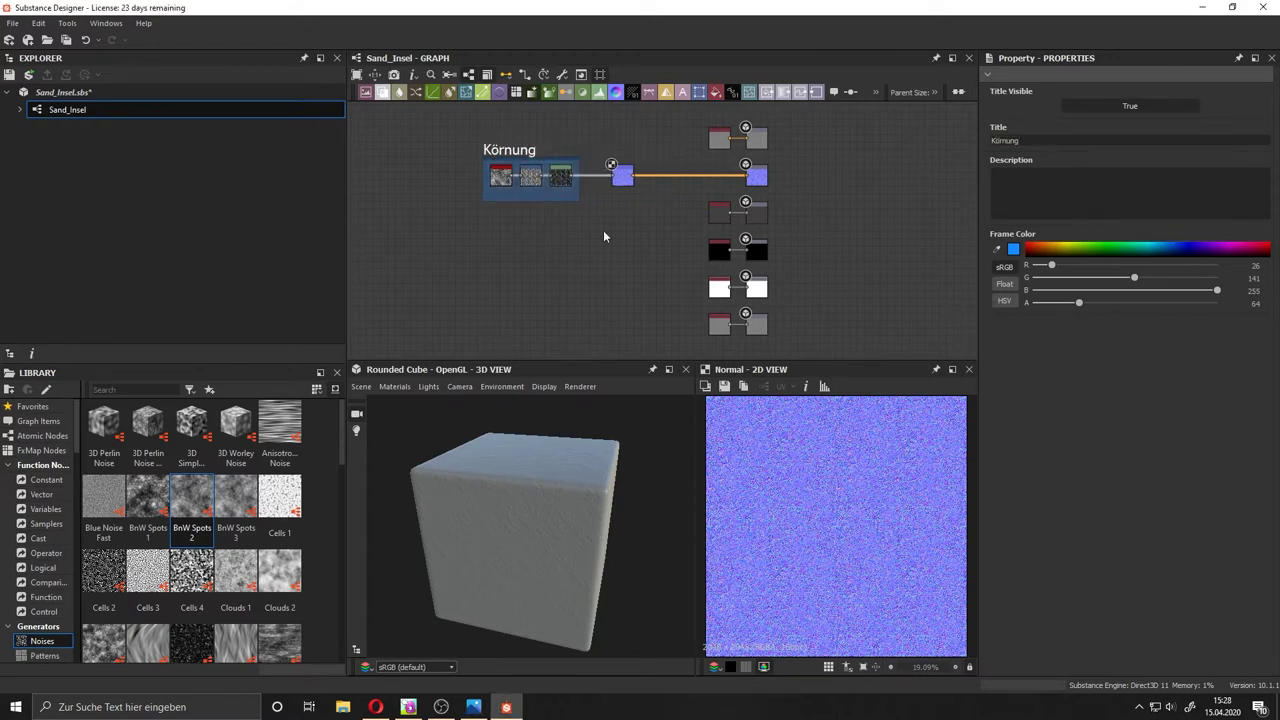
{"action": "key", "text": "space"}
Add a new standalone Normal node to the graph.
{"action": "type", "text": "n"}
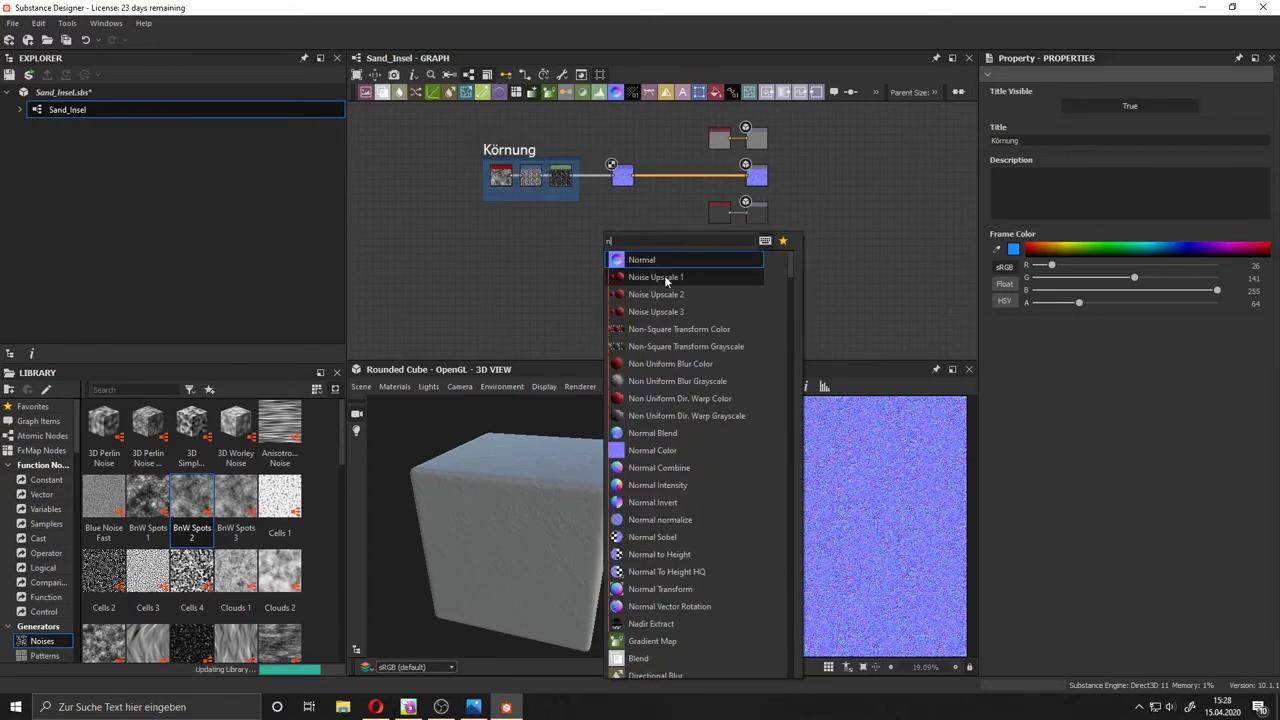
{"action": "left_click", "coordinate": [666, 262]}
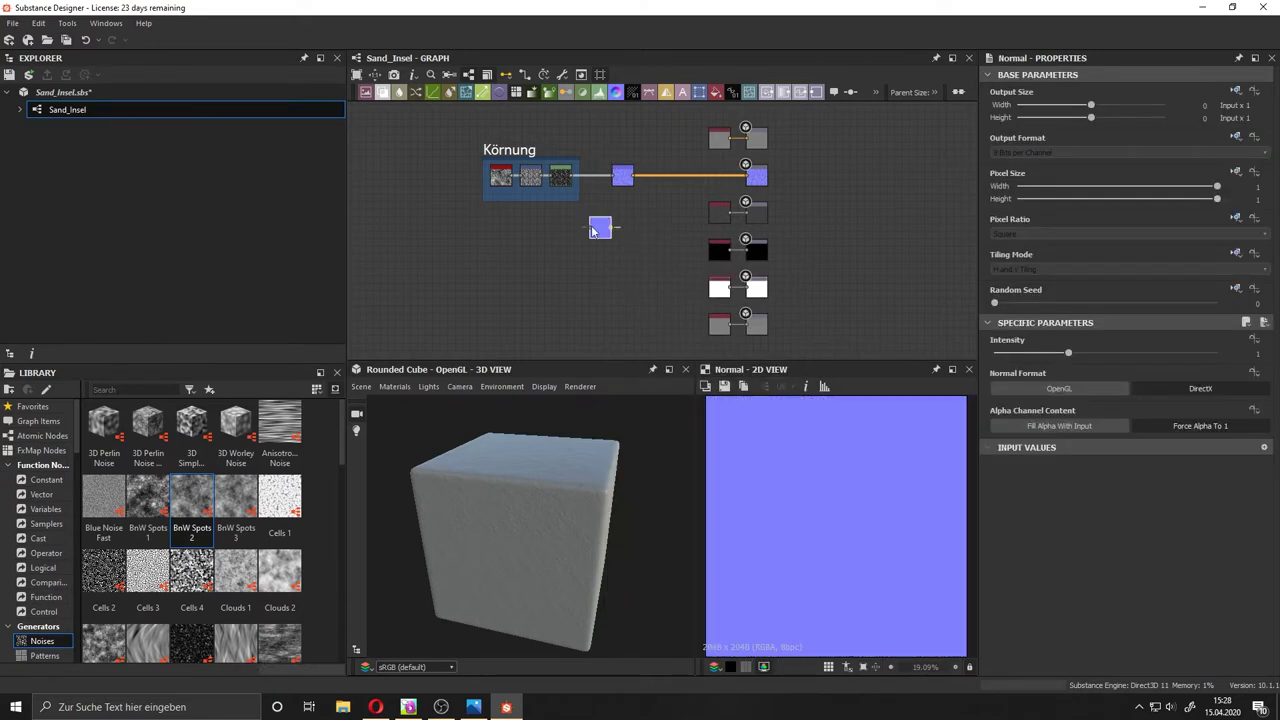
{"action": "left_click", "coordinate": [473, 707]}
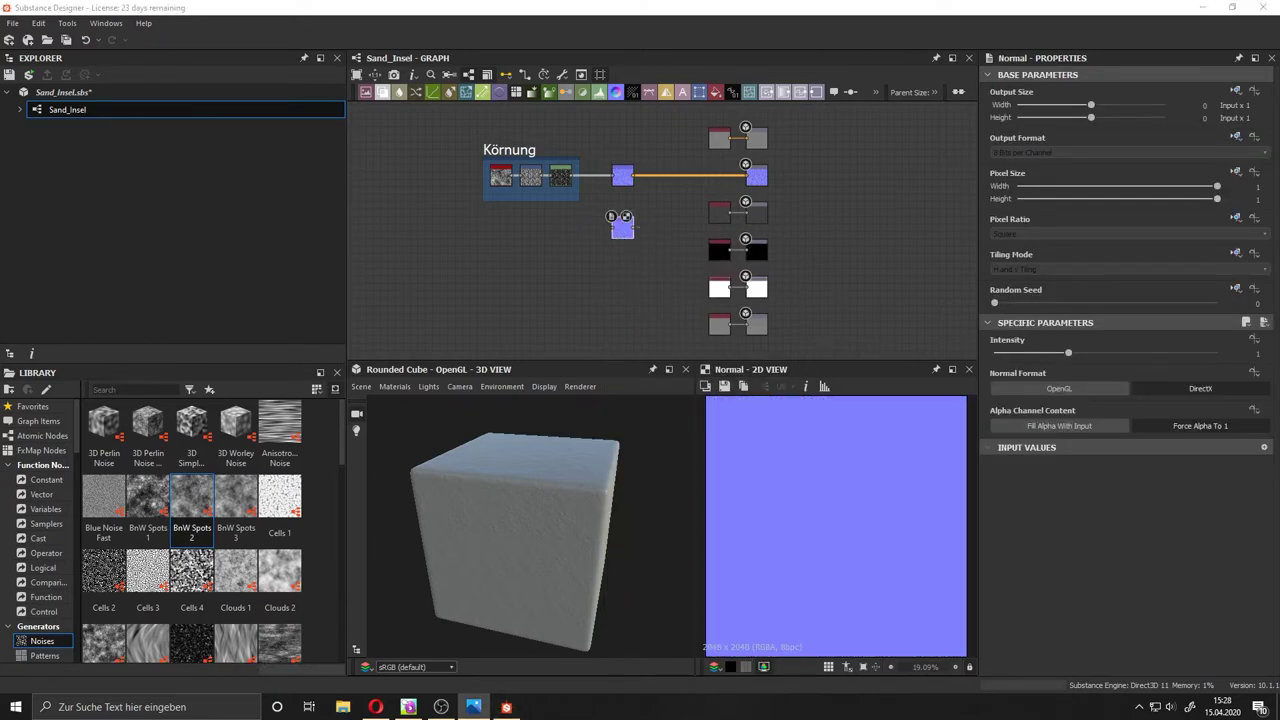
{"action": "left_click", "coordinate": [439, 304]}
Add a Perlin Noise node set to Scale 14 and Disorder 0.21.
{"action": "key", "text": "space"}
{"action": "type", "text": "p"}
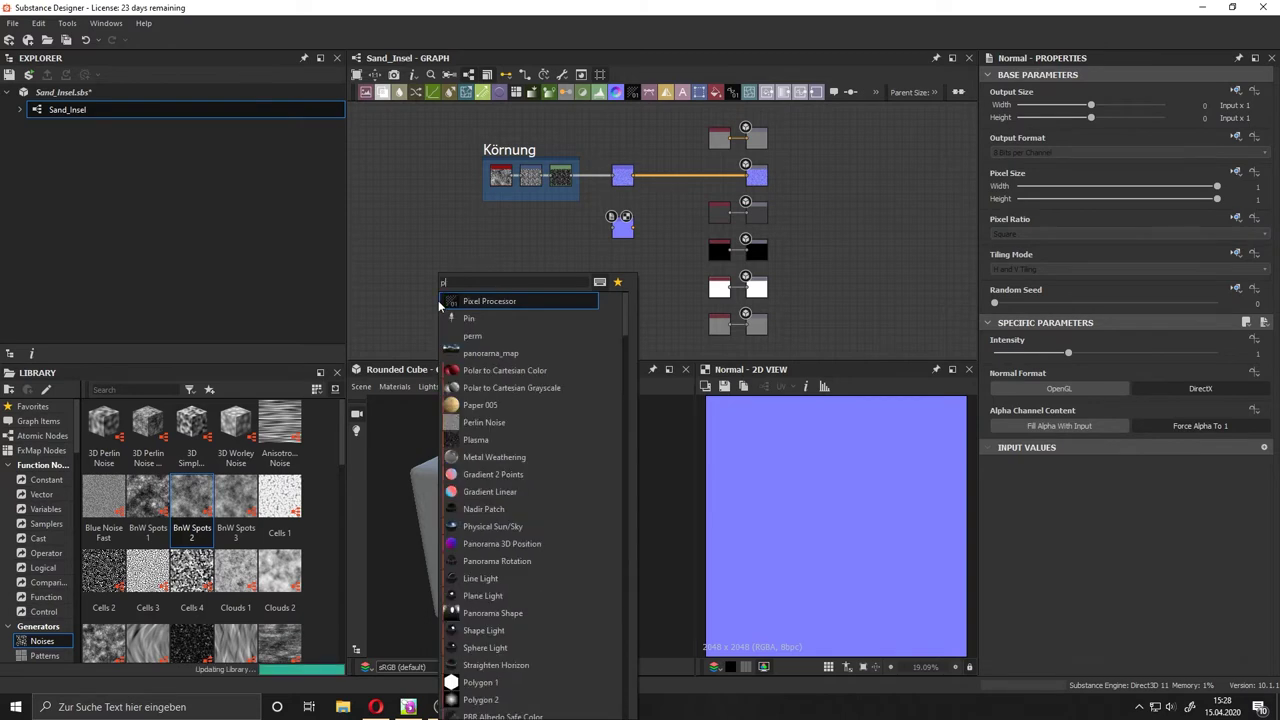
{"action": "type", "text": "er"}
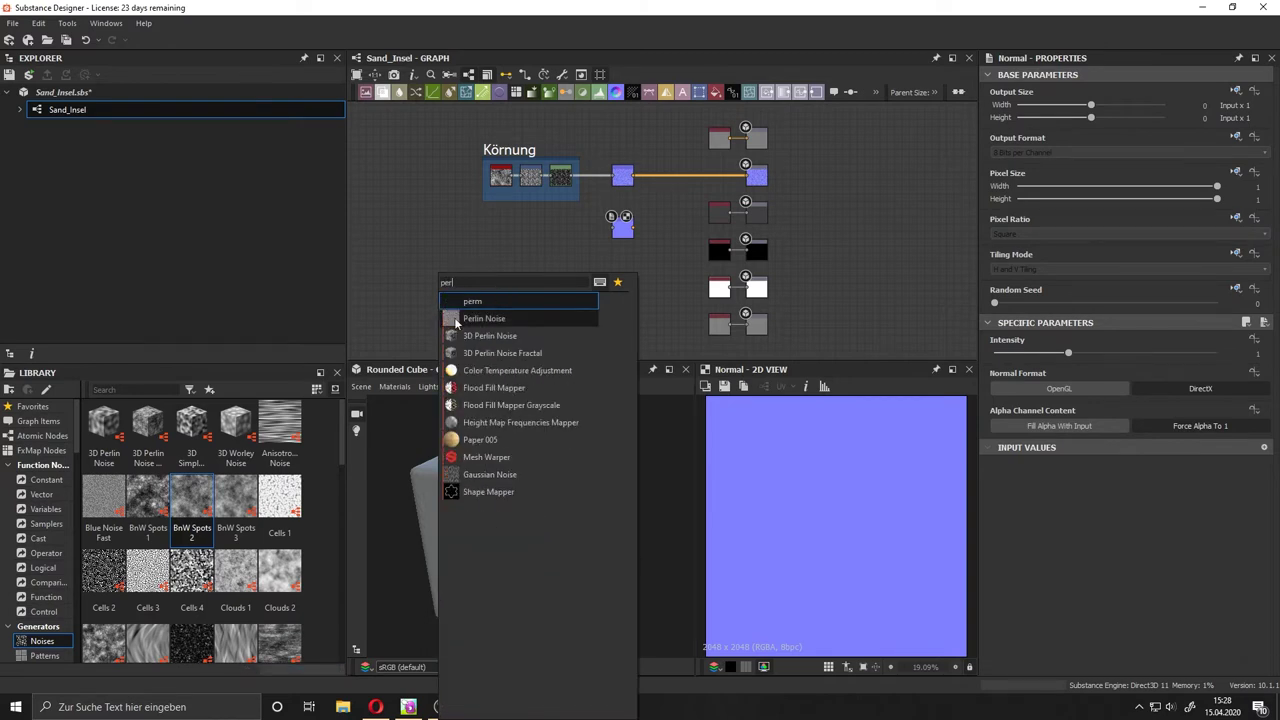
{"action": "left_click", "coordinate": [455, 320]}
{"action": "left_click", "coordinate": [1016, 650]}
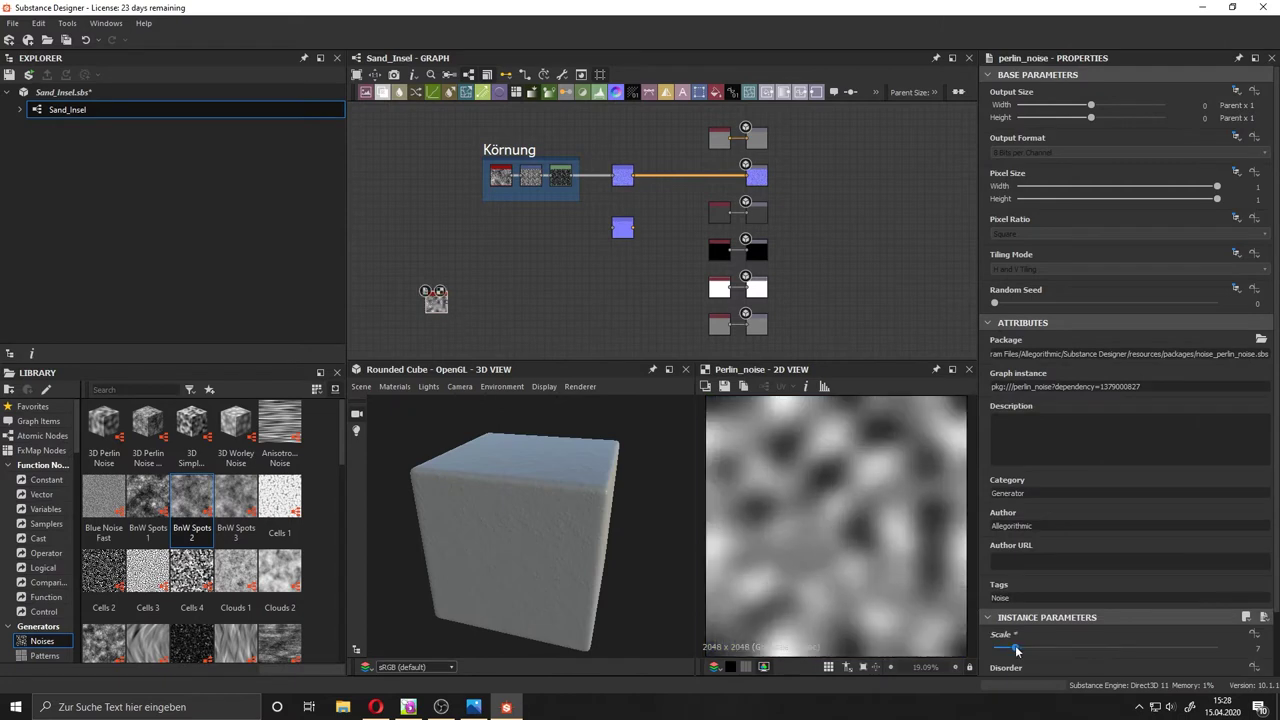
{"action": "left_click_drag", "start_coordinate": [1024, 652], "coordinate": [1033, 648]}
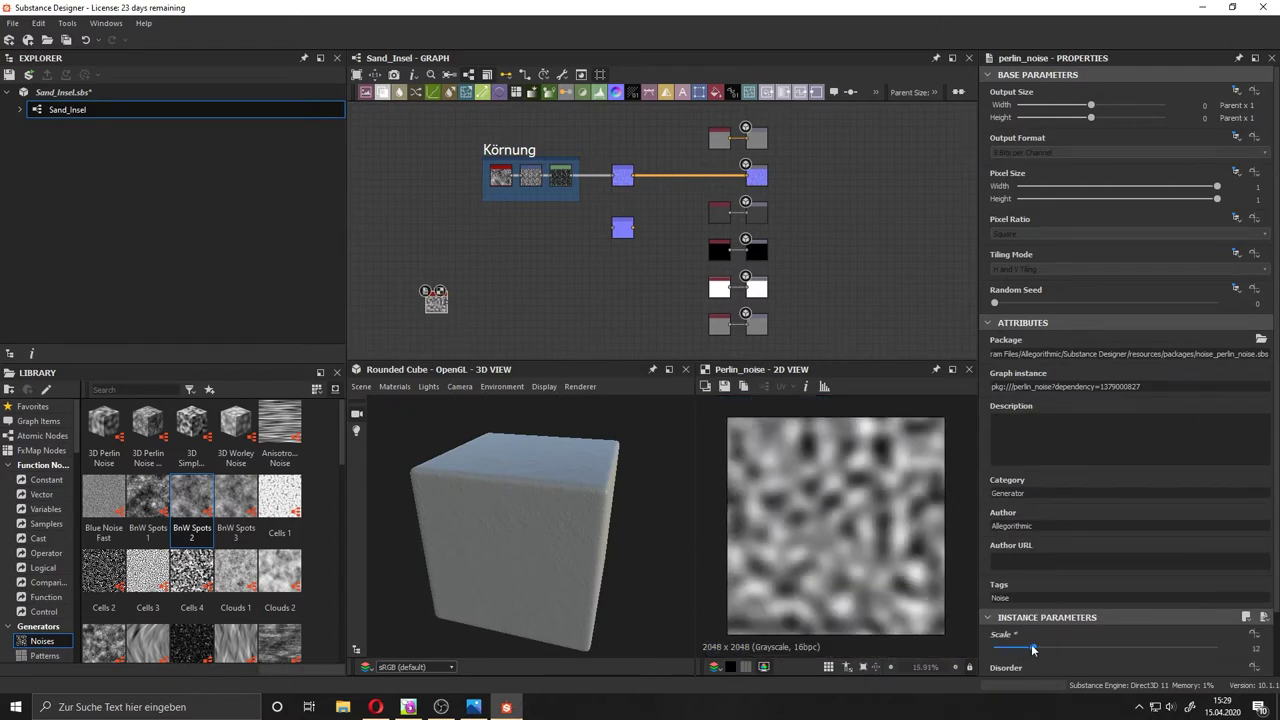
{"action": "scroll", "coordinate": [1035, 645], "scroll_direction": "down", "scroll_amount": 1}
{"action": "mouse_move", "coordinate": [996, 610]}
{"action": "left_mouse_down"}
{"action": "mouse_move", "coordinate": [1041, 609]}
{"action": "mouse_move", "coordinate": [1040, 577]}
{"action": "left_mouse_up"}
{"action": "left_click_drag", "start_coordinate": [446, 311], "coordinate": [469, 250]}
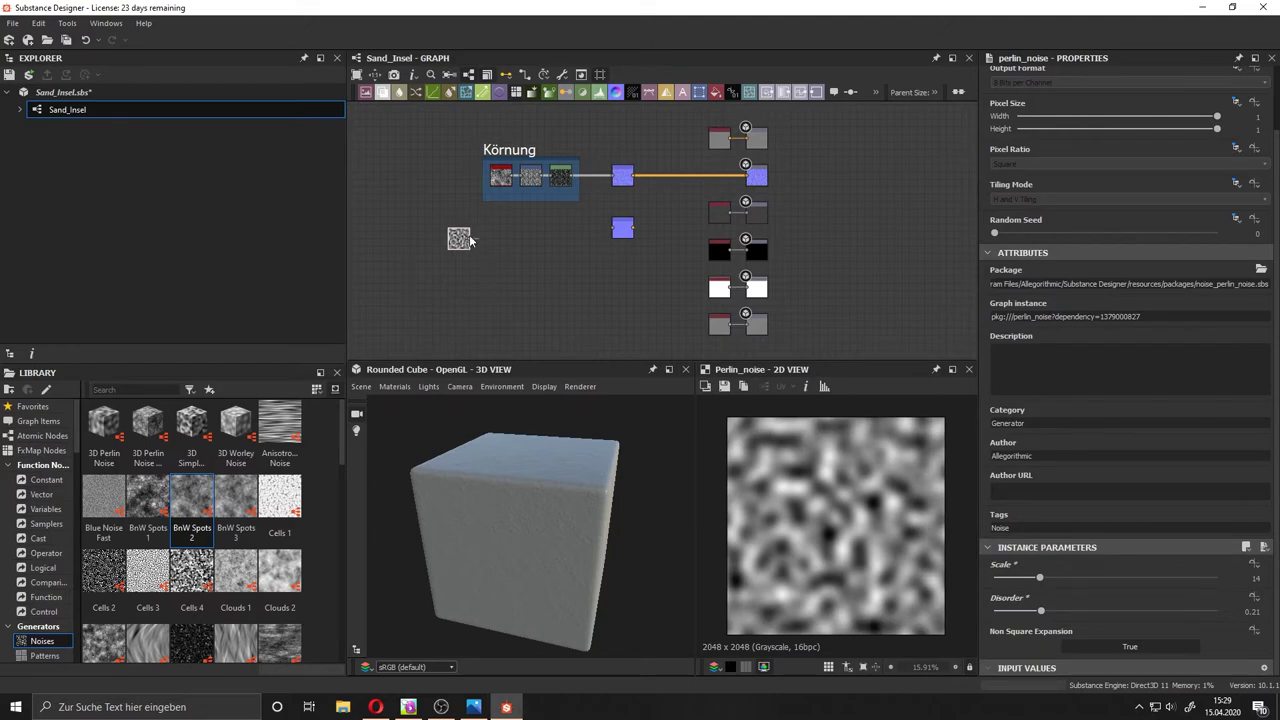
{"action": "left_click_drag", "start_coordinate": [471, 239], "coordinate": [485, 241]}
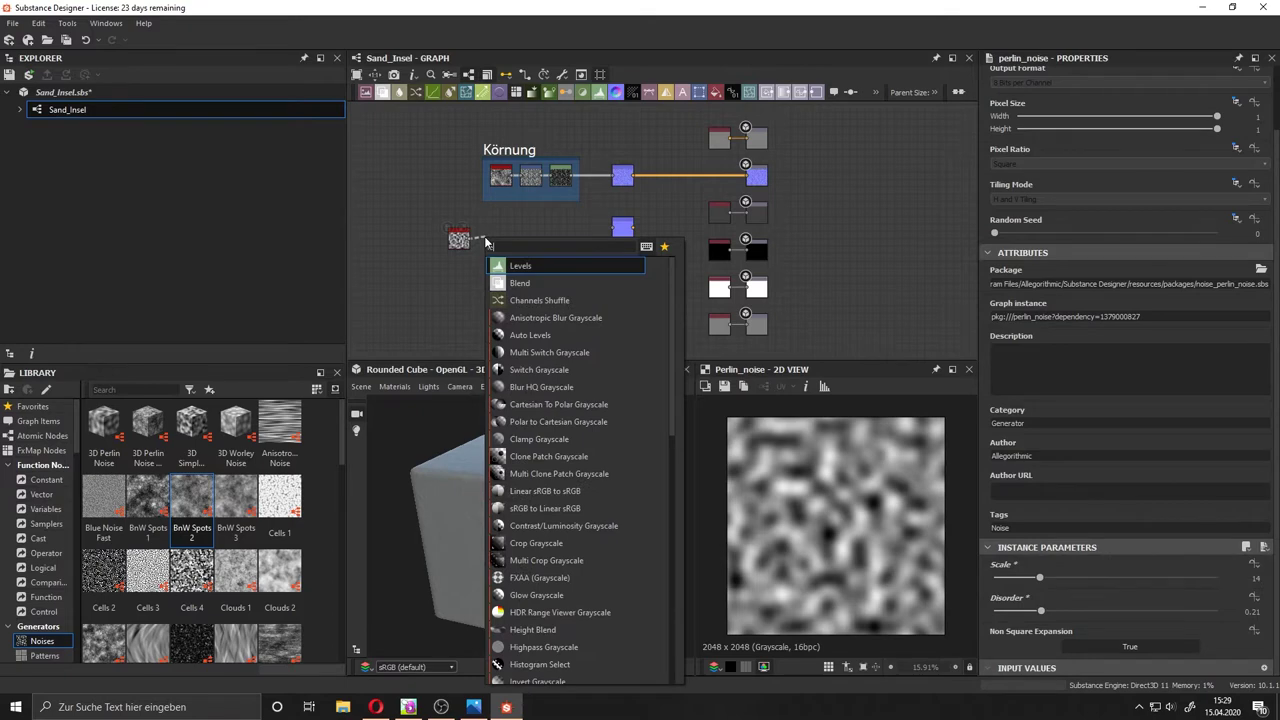
Feed the Perlin noise through a darker, higher-contrast Levels into a new Warp node.
{"action": "left_click", "coordinate": [520, 265]}
{"action": "scroll", "coordinate": [521, 268], "scroll_direction": "up", "scroll_amount": 2}
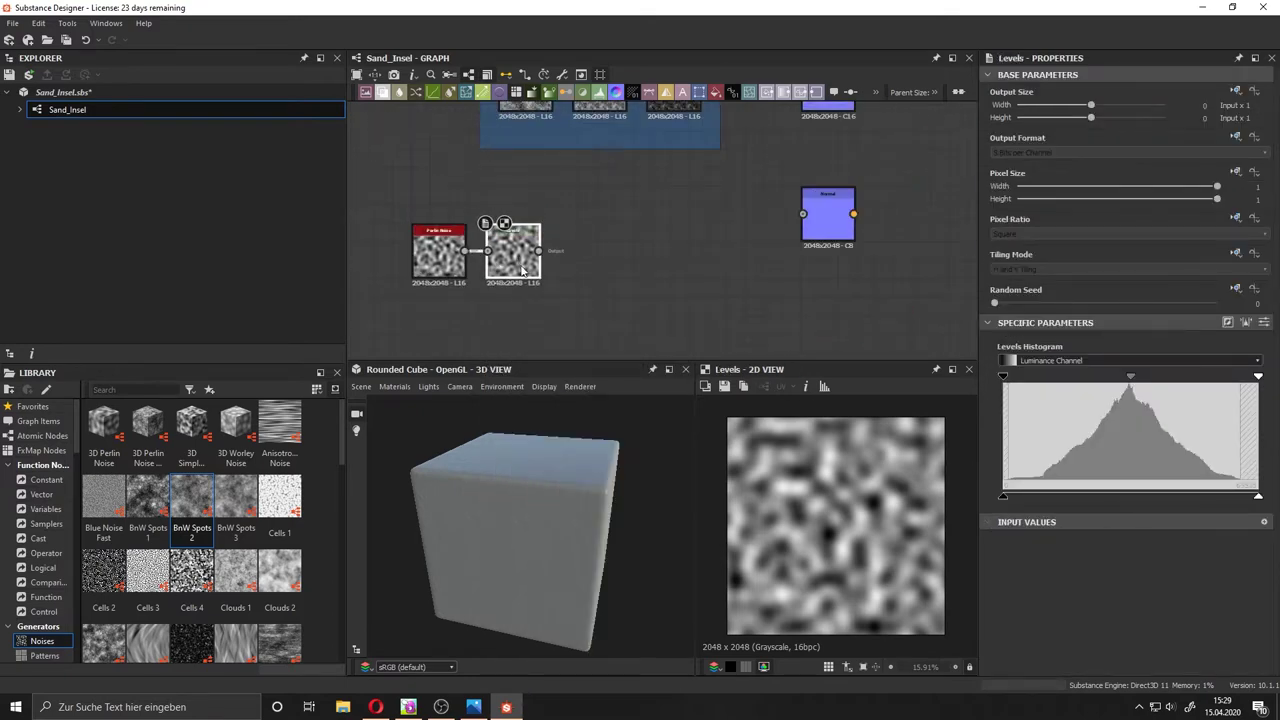
{"action": "left_click_drag", "start_coordinate": [1130, 377], "coordinate": [1146, 378]}
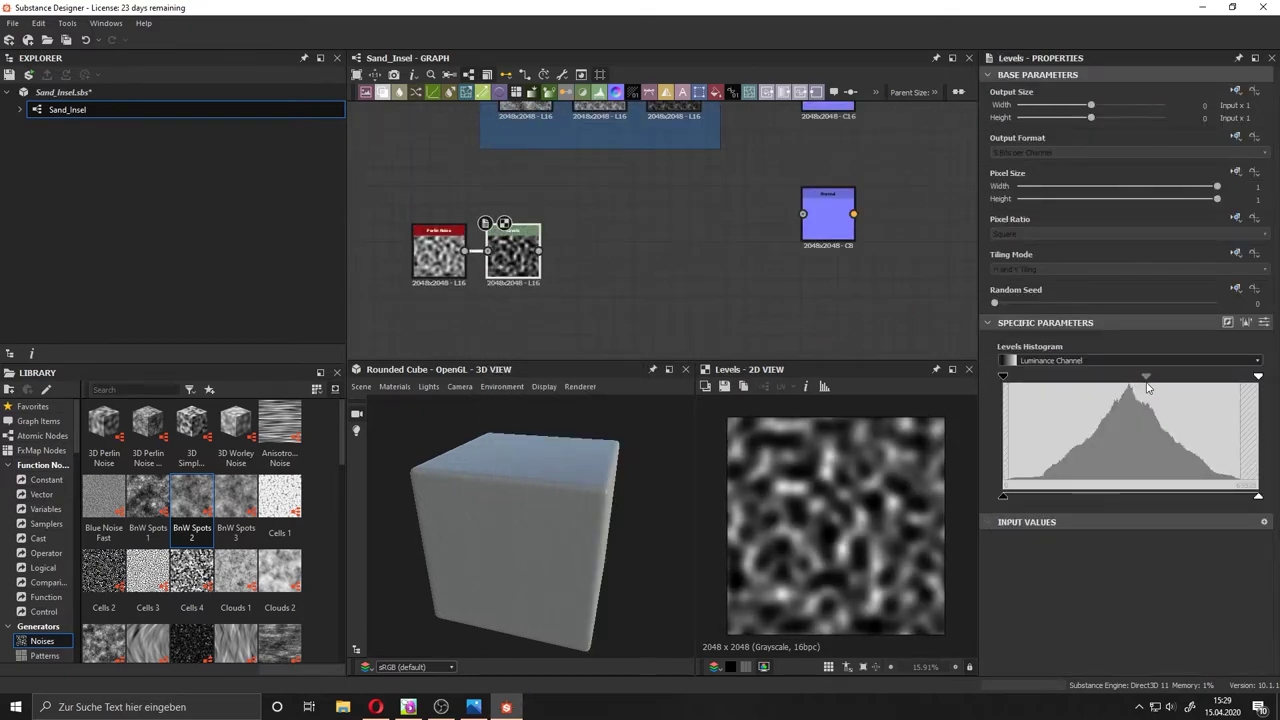
{"action": "left_click_drag", "start_coordinate": [541, 251], "coordinate": [600, 260]}
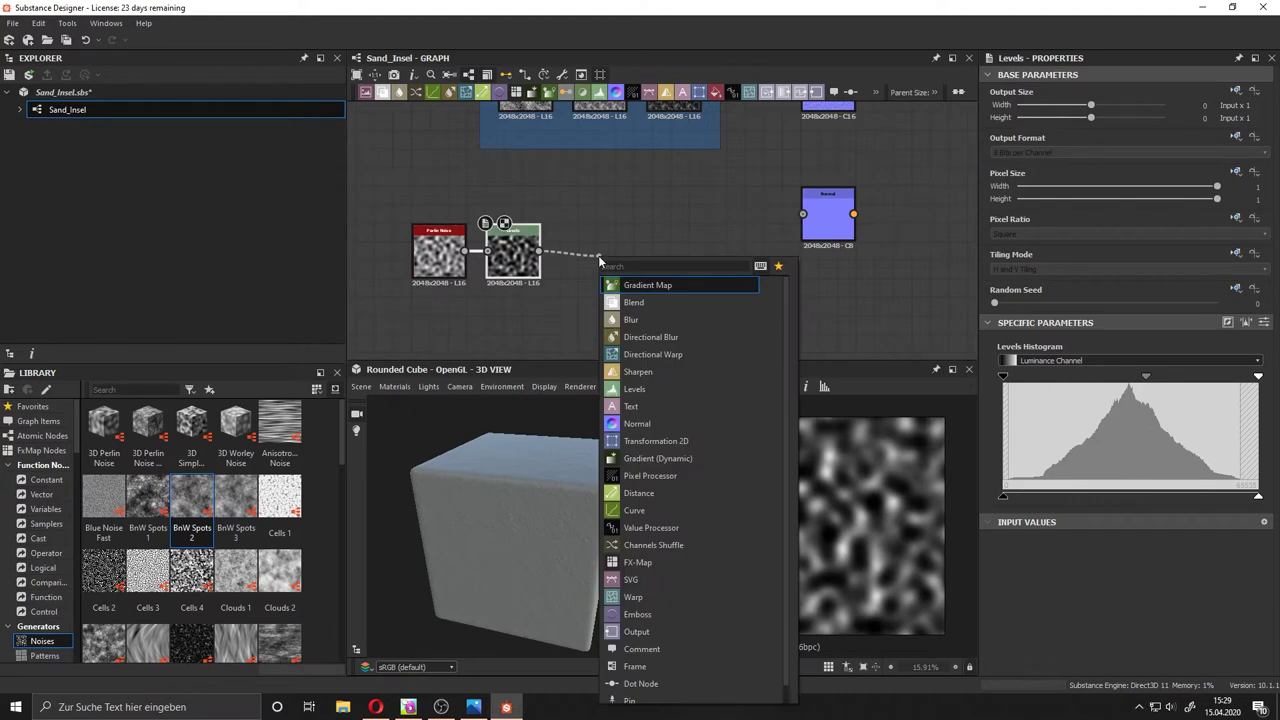
{"action": "type", "text": "wa"}
{"action": "left_click", "coordinate": [645, 287]}
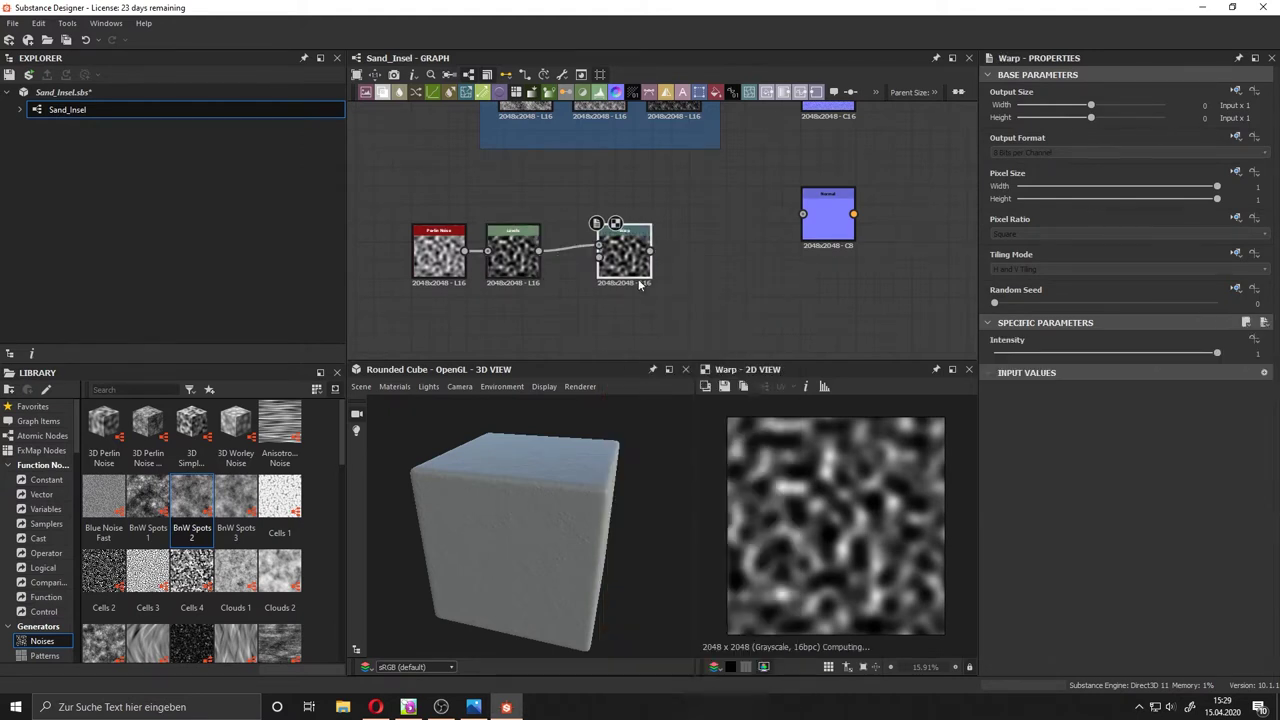
{"action": "left_click_drag", "start_coordinate": [604, 272], "coordinate": [623, 272]}
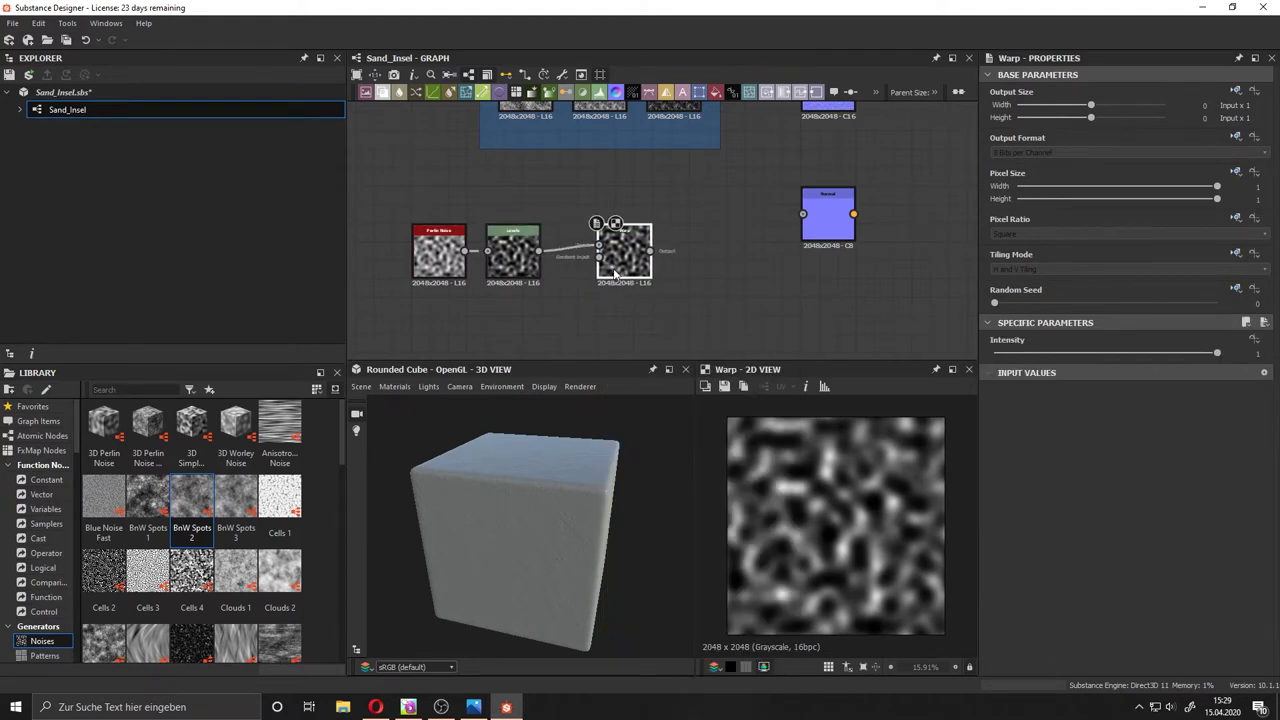
Add a second Perlin Noise with a lower scale as the Warp's gradient input.
{"action": "key", "text": "space"}
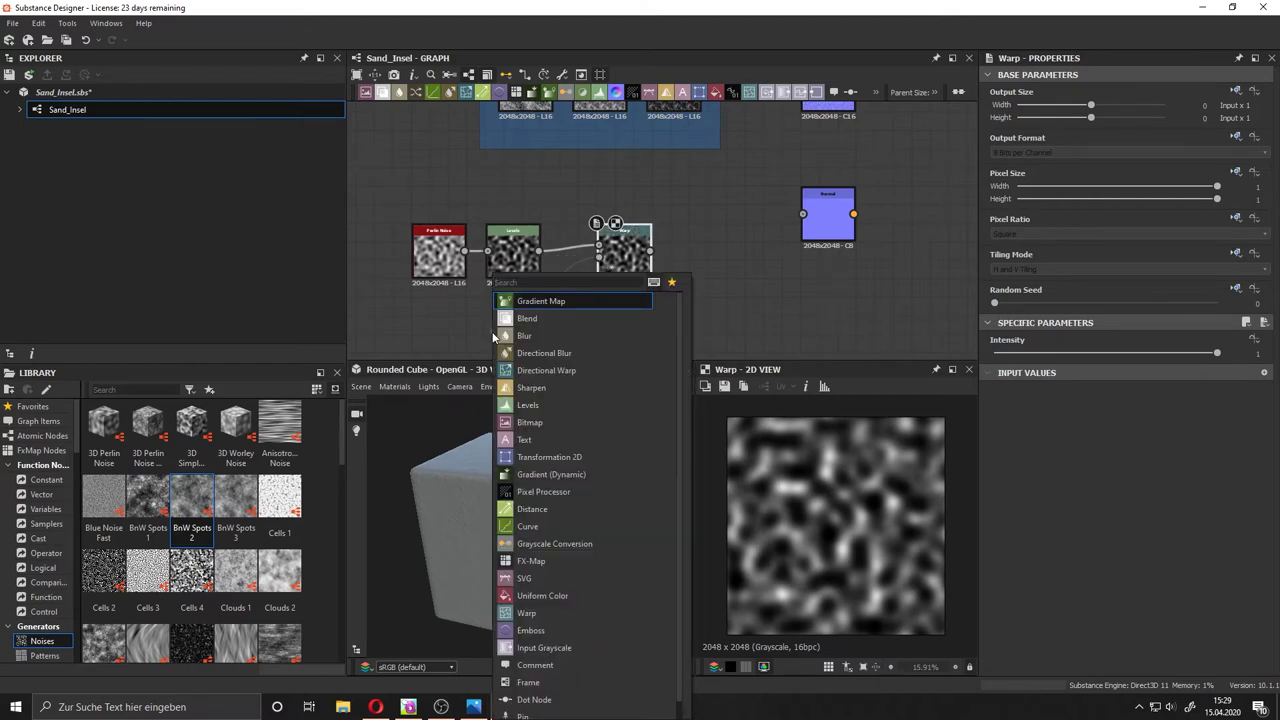
{"action": "type", "text": "per"}
{"action": "key", "text": "Return"}
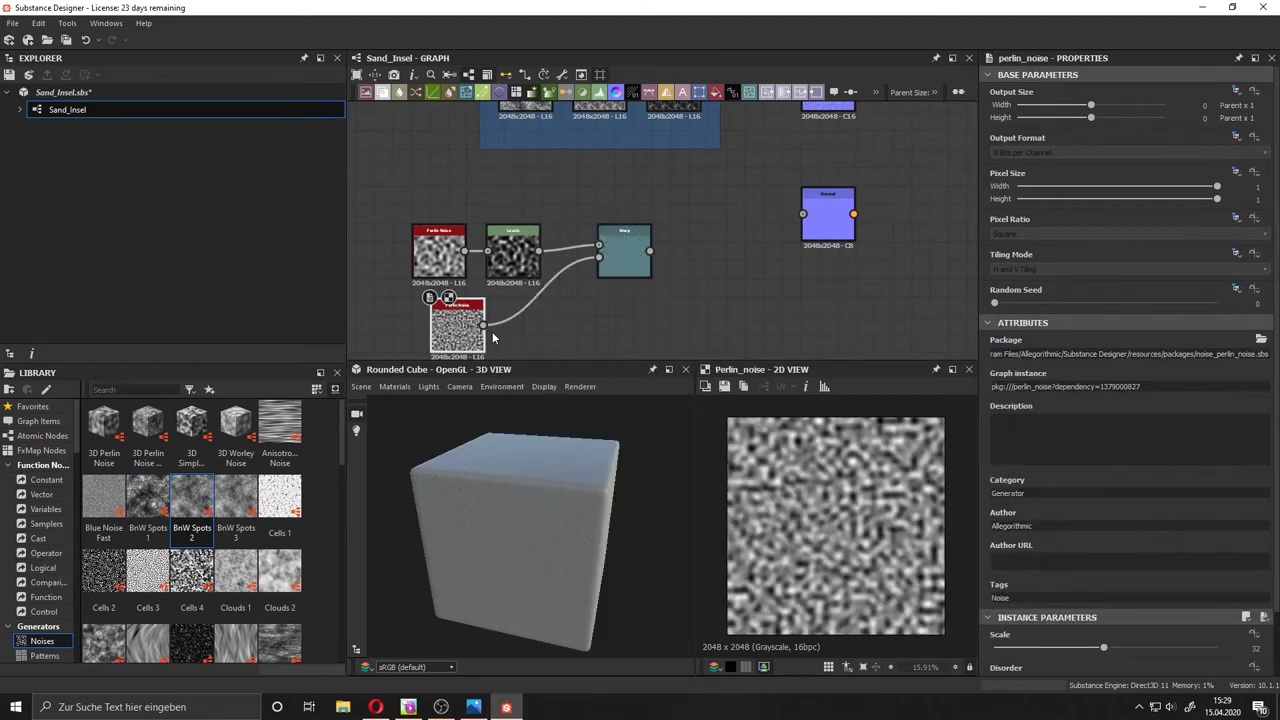
{"action": "left_click_drag", "start_coordinate": [458, 330], "coordinate": [513, 330]}
{"action": "mouse_move", "coordinate": [1103, 648]}
{"action": "left_mouse_down"}
{"action": "mouse_move", "coordinate": [1035, 648]}
{"action": "mouse_move", "coordinate": [1010, 608]}
{"action": "left_mouse_up"}
{"action": "scroll", "coordinate": [1035, 648], "scroll_direction": "down", "scroll_amount": 1}
Set the Warp intensity to about 0.81 and the second Perlin's Scale to 11.
{"action": "left_click", "coordinate": [620, 250]}
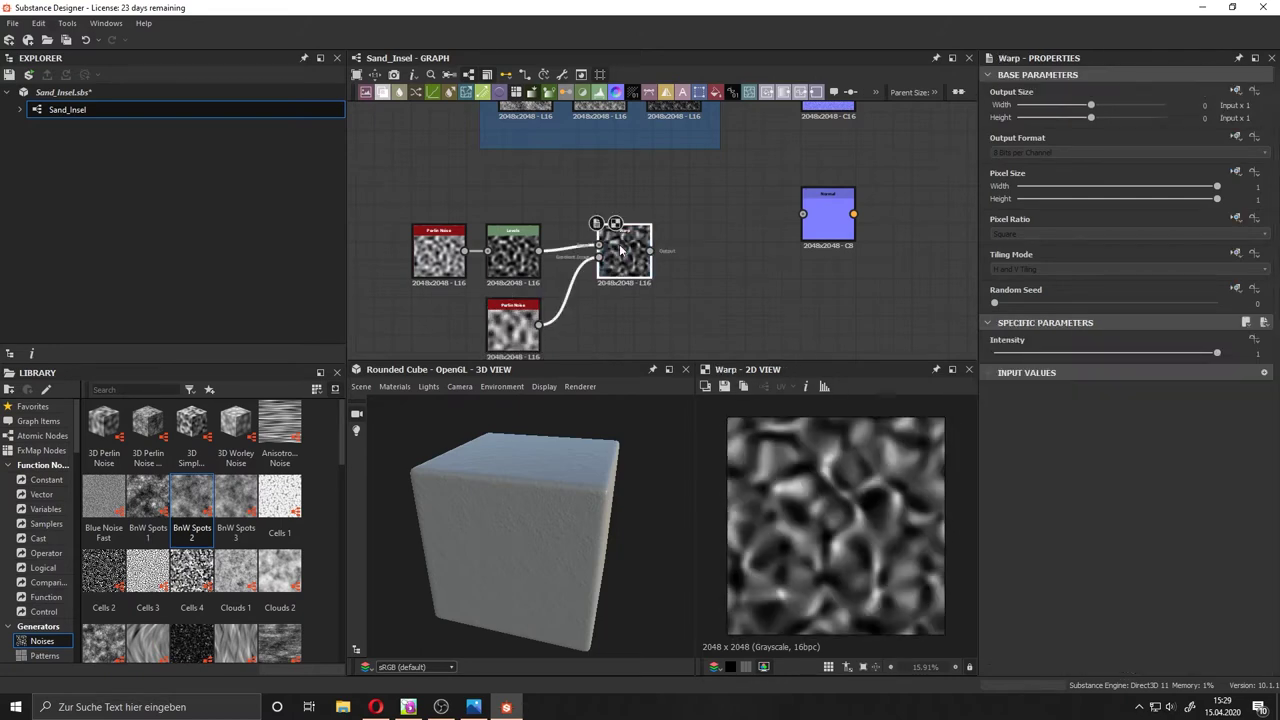
{"action": "left_click", "coordinate": [1119, 353]}
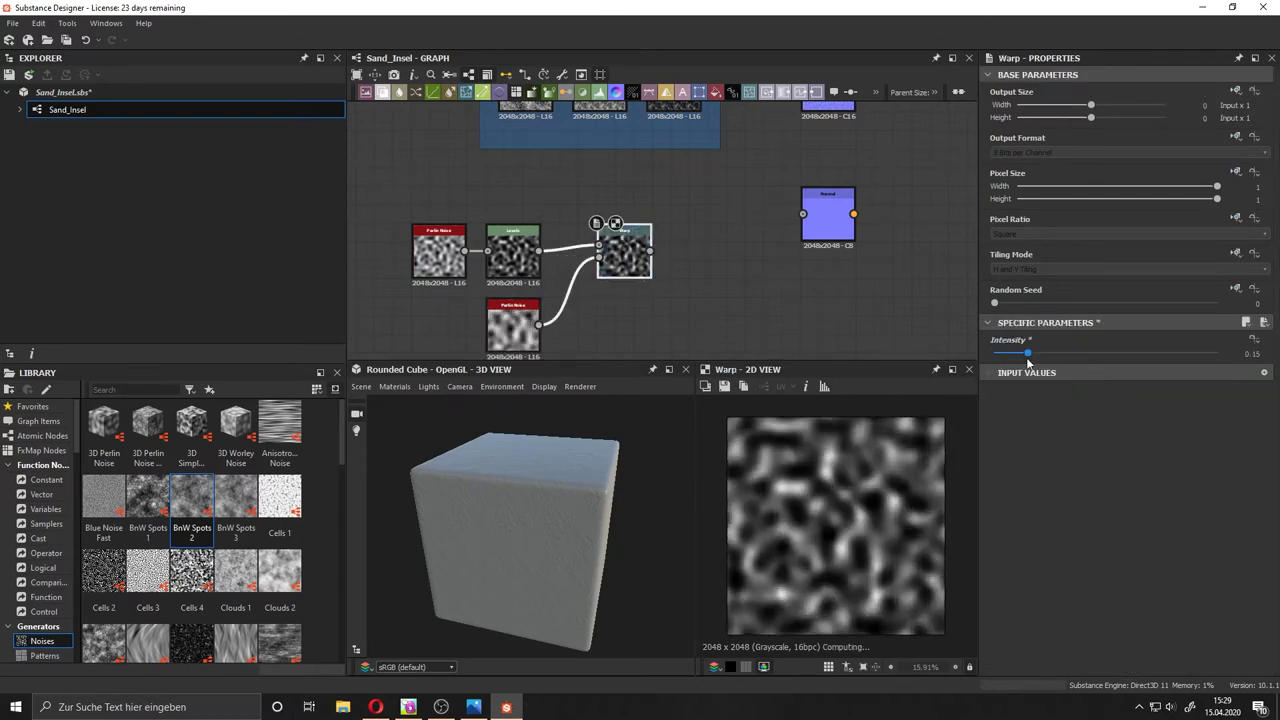
{"action": "left_click", "coordinate": [438, 252]}
{"action": "left_click", "coordinate": [1031, 647]}
{"action": "left_click", "coordinate": [622, 250]}
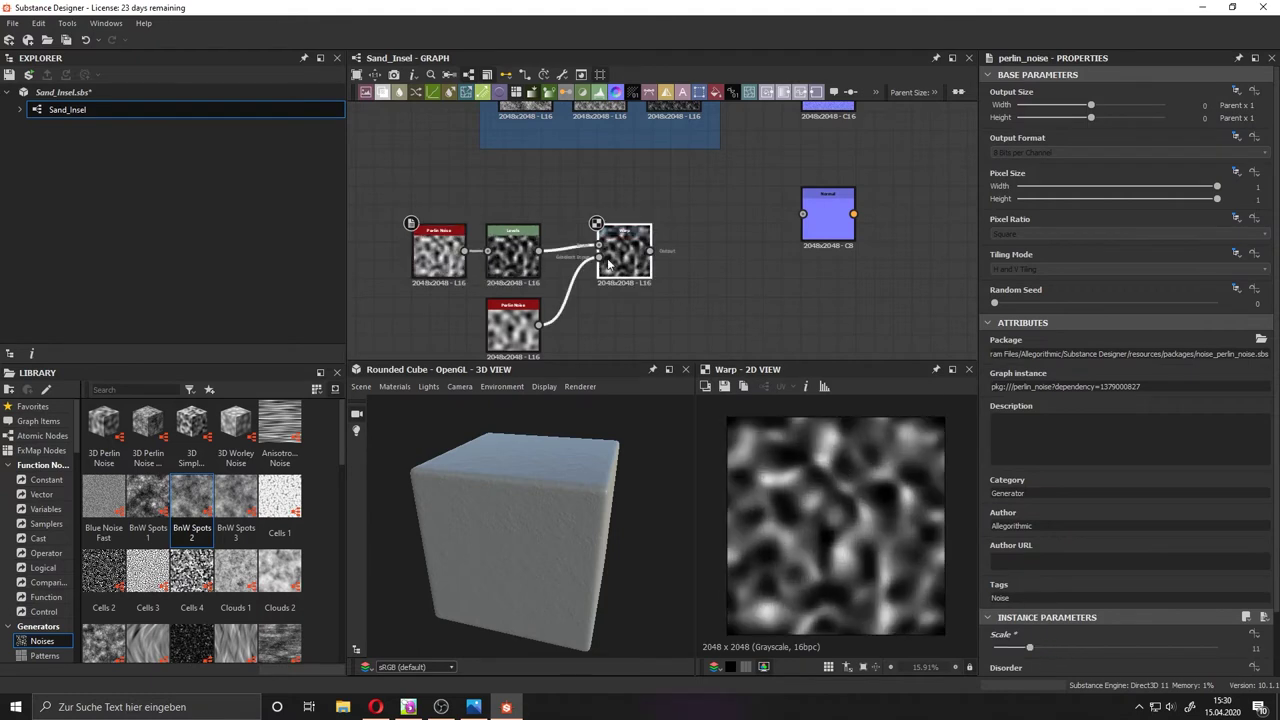
{"action": "mouse_move", "coordinate": [1110, 354]}
{"action": "left_mouse_down"}
{"action": "mouse_move", "coordinate": [996, 355]}
{"action": "mouse_move", "coordinate": [1174, 353]}
{"action": "left_mouse_up"}
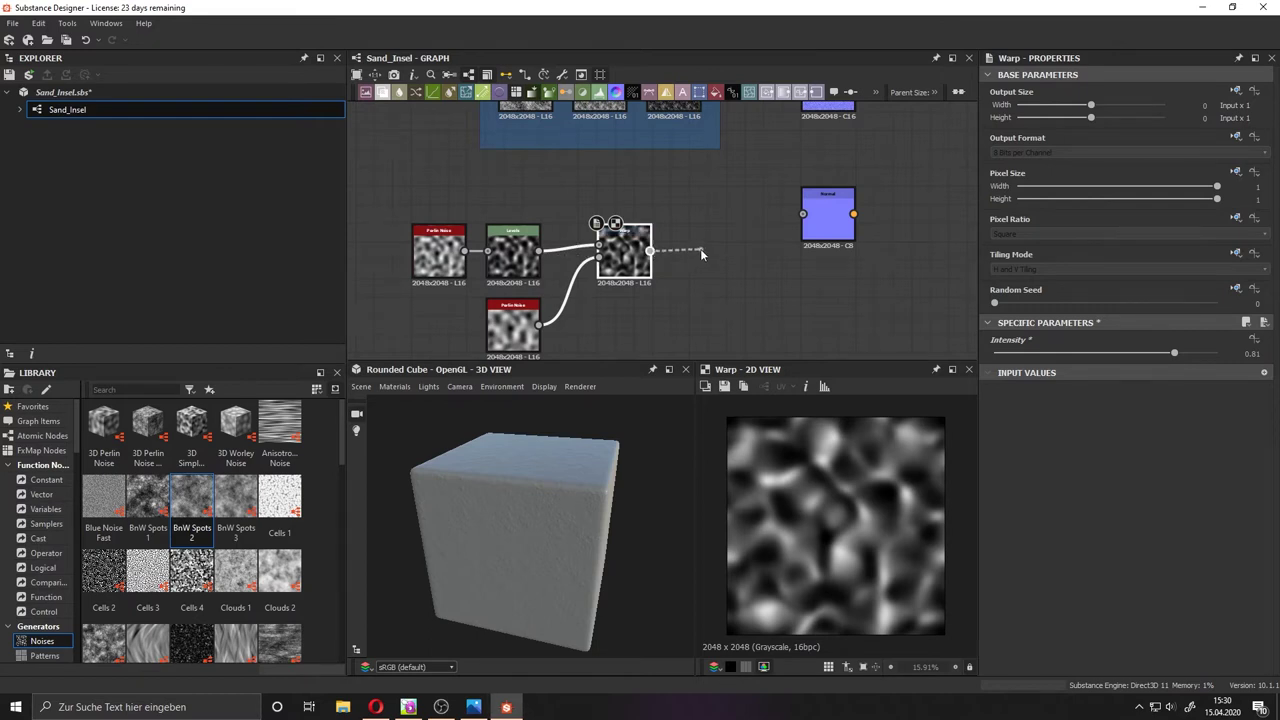
Add a Directional Warp node after the Warp.
{"action": "left_click_drag", "start_coordinate": [701, 254], "coordinate": [702, 255]}
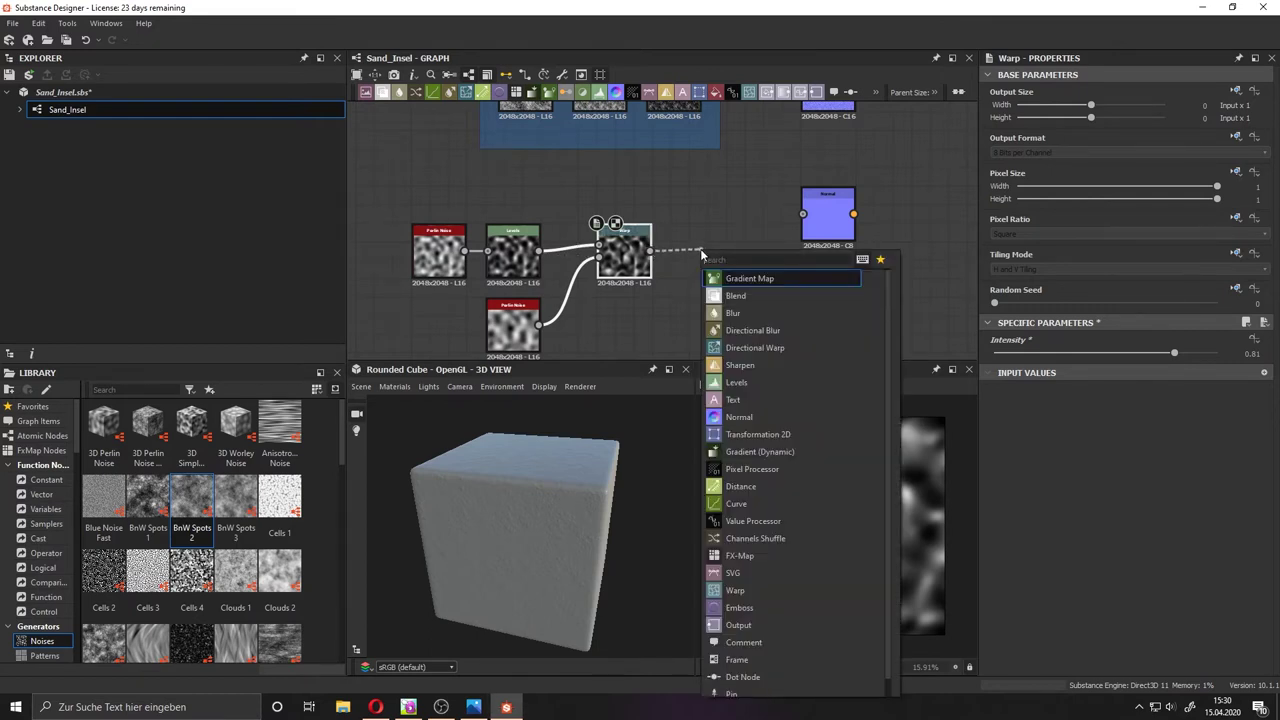
{"action": "type", "text": "di"}
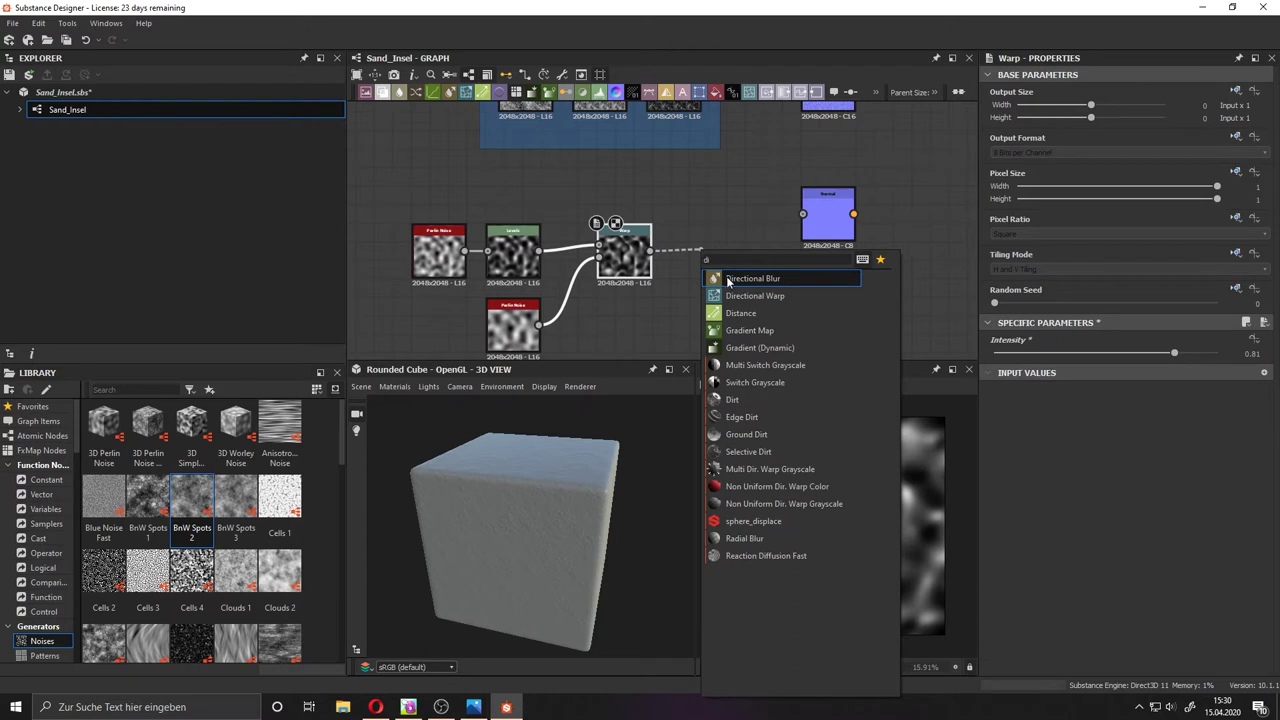
{"action": "left_click", "coordinate": [740, 296]}
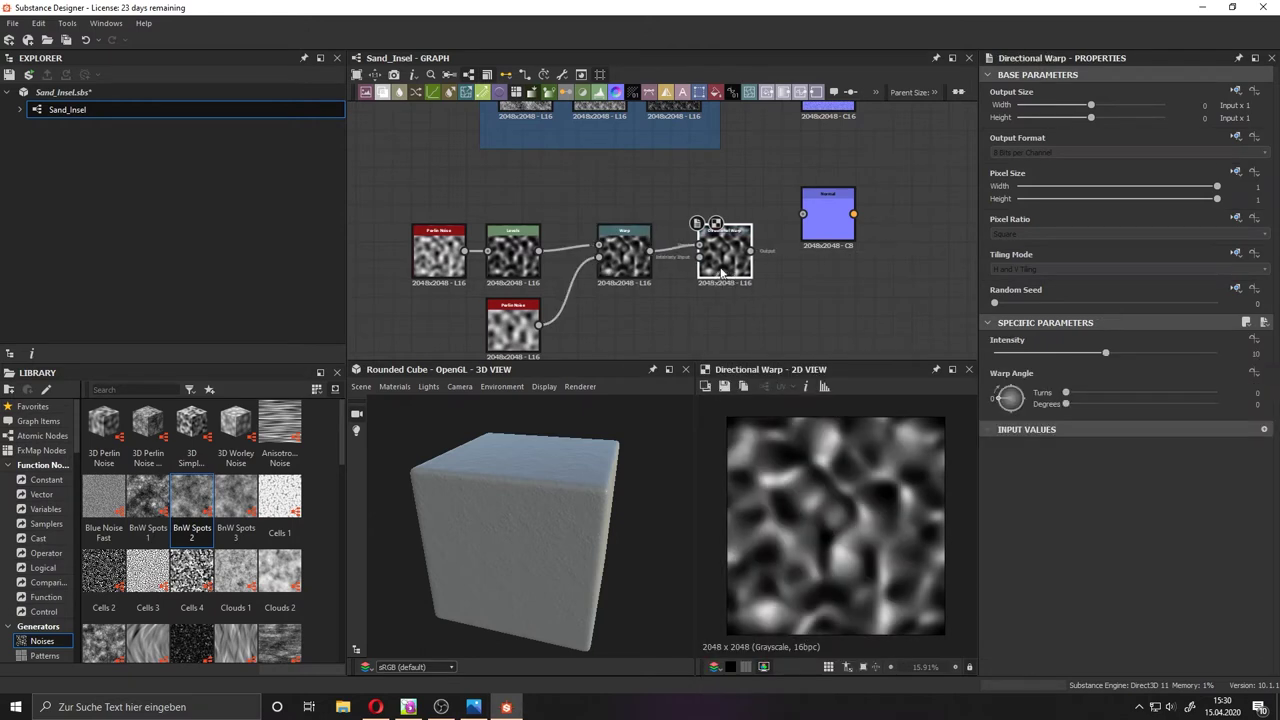
{"action": "left_click_drag", "start_coordinate": [721, 271], "coordinate": [725, 265]}
{"action": "scroll", "coordinate": [717, 270], "scroll_direction": "down", "scroll_amount": 2}
{"action": "mouse_move", "coordinate": [502, 251]}
{"action": "left_mouse_down"}
{"action": "mouse_move", "coordinate": [625, 318]}
{"action": "mouse_move", "coordinate": [566, 312]}
{"action": "left_mouse_up"}
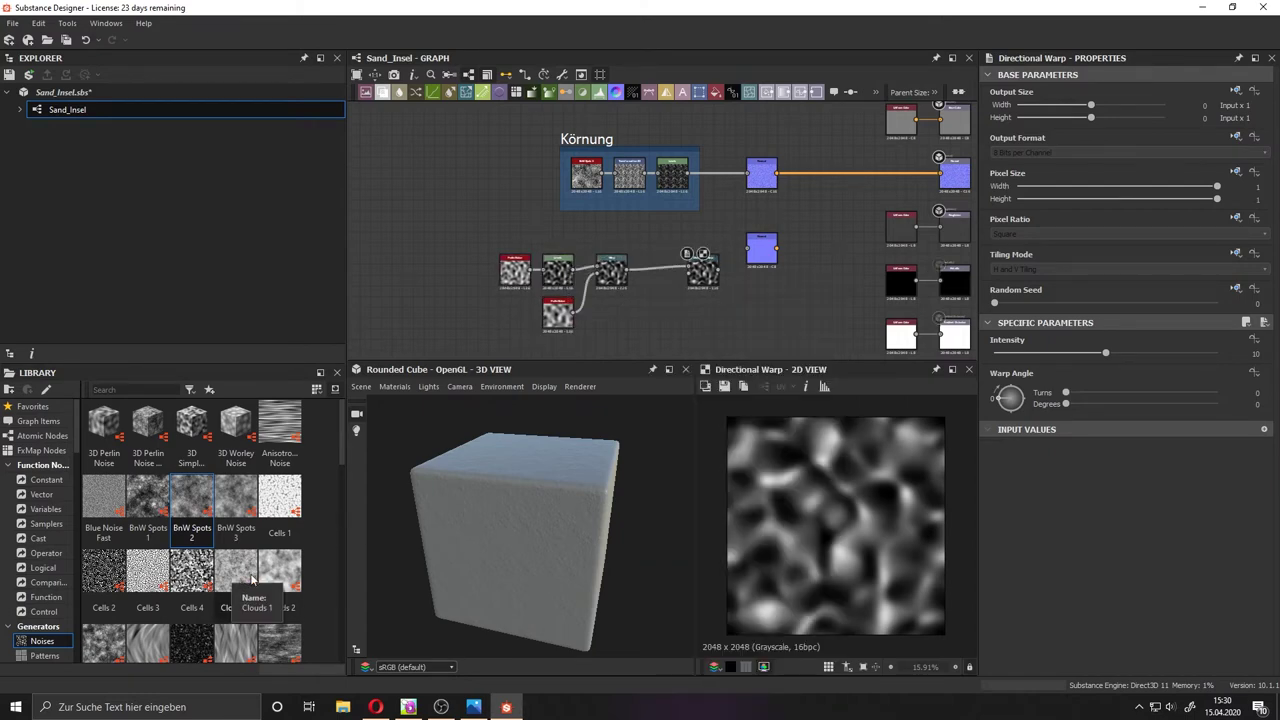
Add a Clouds 2 noise from the Library as the Directional Warp's intensity input.
{"action": "mouse_move", "coordinate": [268, 578]}
{"action": "left_mouse_down"}
{"action": "mouse_move", "coordinate": [643, 318]}
{"action": "mouse_move", "coordinate": [616, 328]}
{"action": "left_mouse_up"}
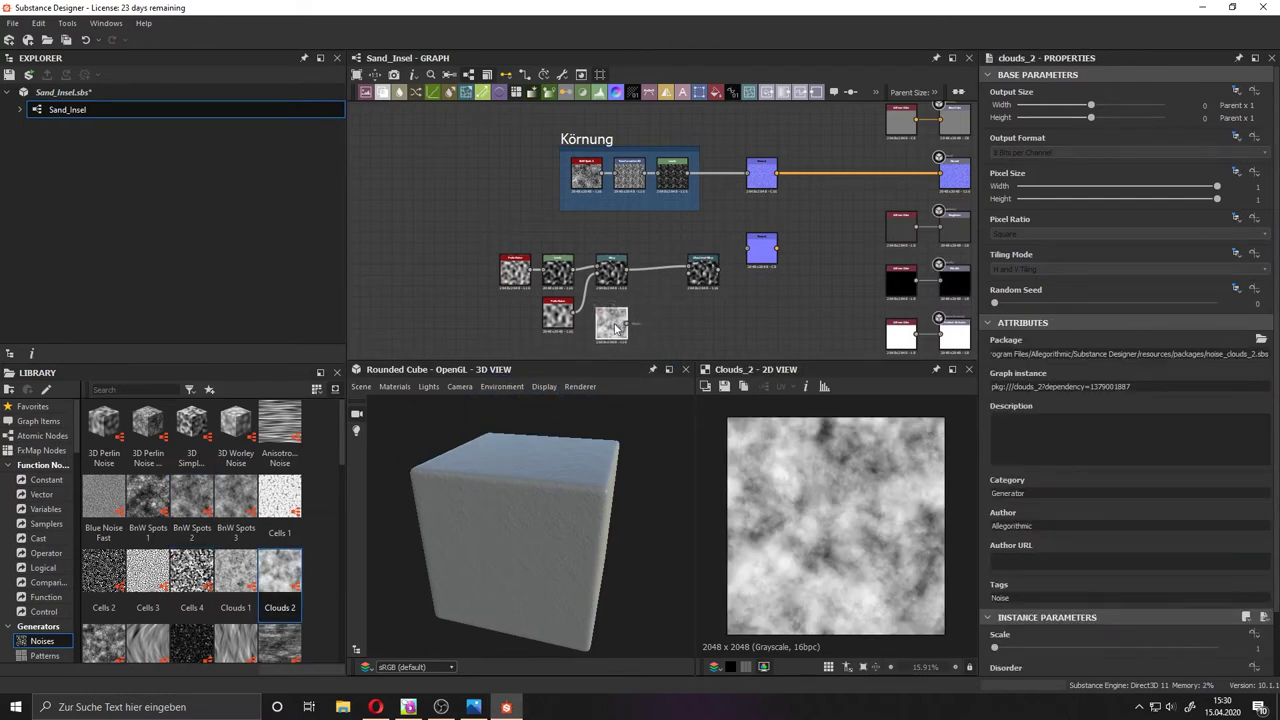
{"action": "left_click_drag", "start_coordinate": [702, 270], "coordinate": [665, 270]}
{"action": "left_click_drag", "start_coordinate": [627, 323], "coordinate": [648, 278]}
{"action": "double_click", "coordinate": [665, 272]}
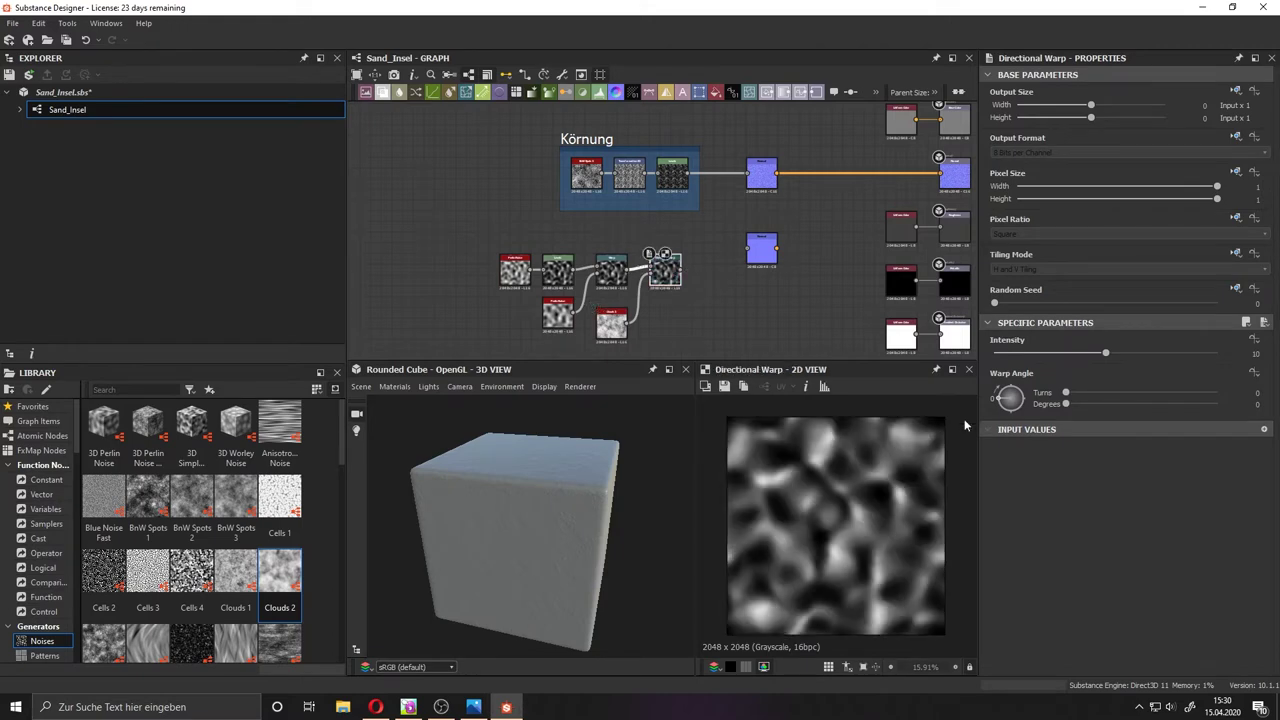
Set the Directional Warp to intensity 12.54 and a 35° warp angle.
{"action": "left_click_drag", "start_coordinate": [1066, 393], "coordinate": [1070, 393]}
{"action": "left_click_drag", "start_coordinate": [1105, 353], "coordinate": [1136, 356]}
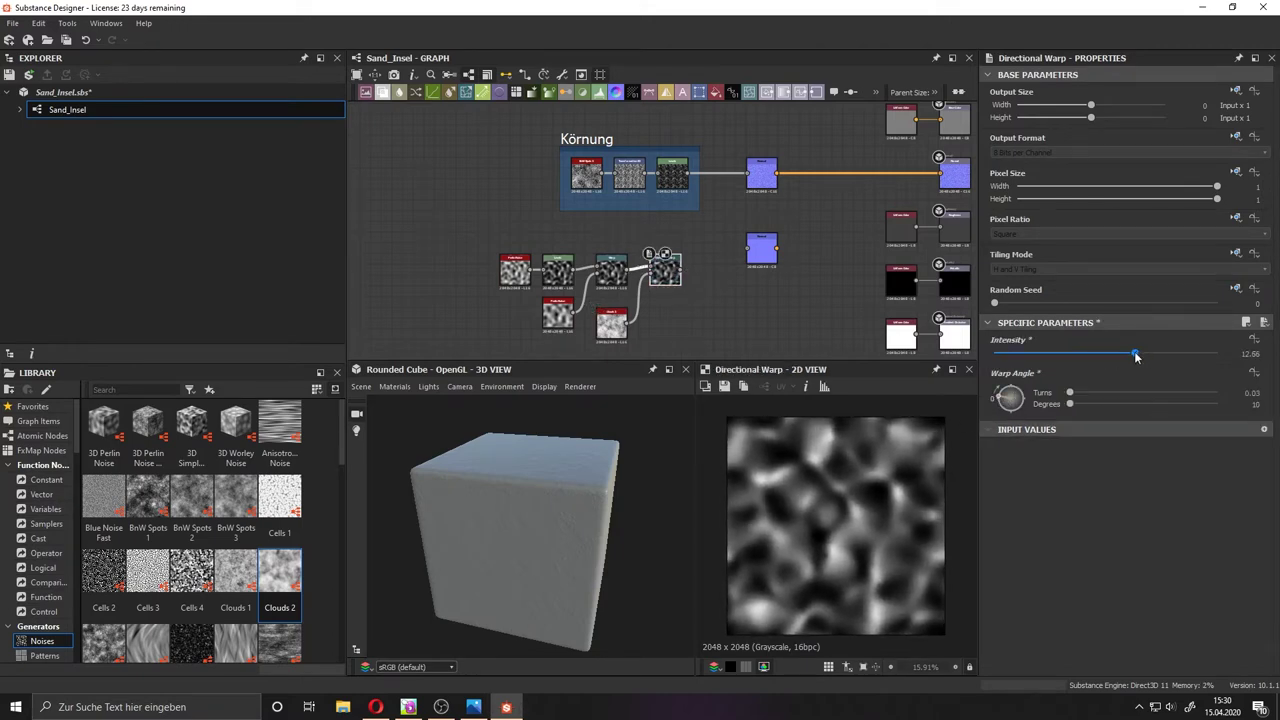
{"action": "left_click_drag", "start_coordinate": [1070, 393], "coordinate": [1080, 400]}
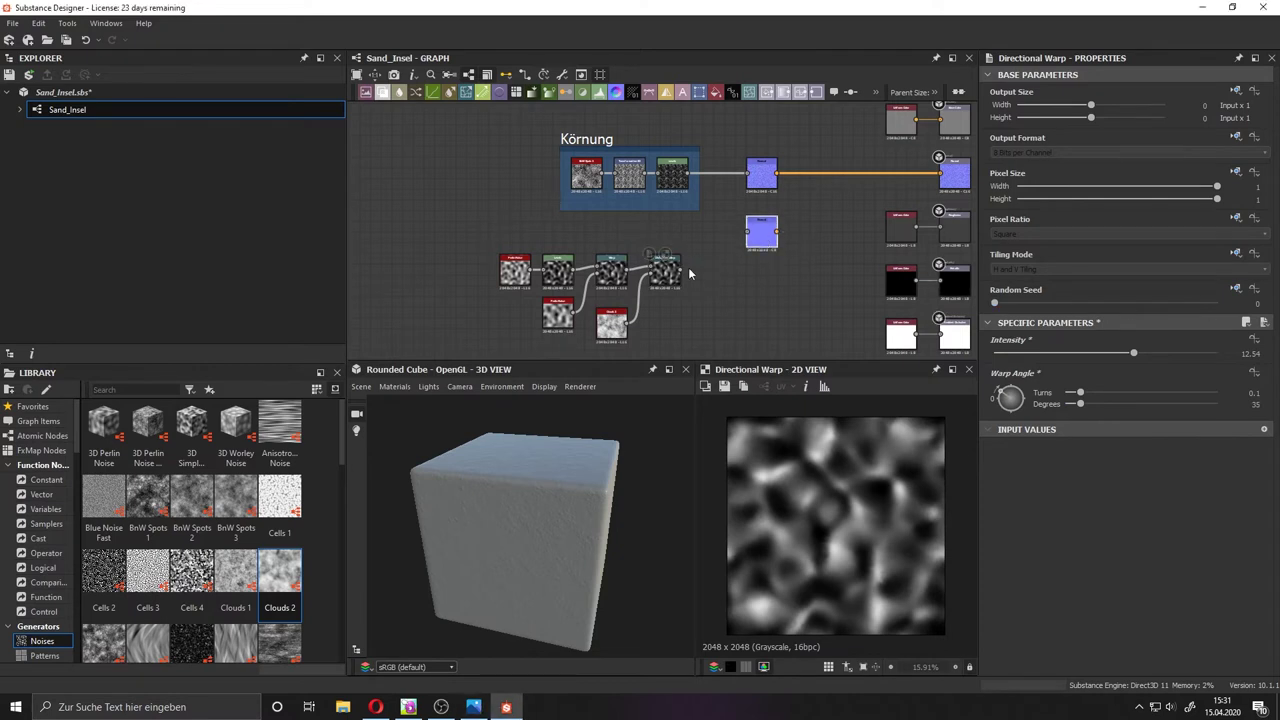
{"action": "left_click_drag", "start_coordinate": [838, 376], "coordinate": [492, 246]}
{"action": "left_click_drag", "start_coordinate": [665, 272], "coordinate": [632, 272]}
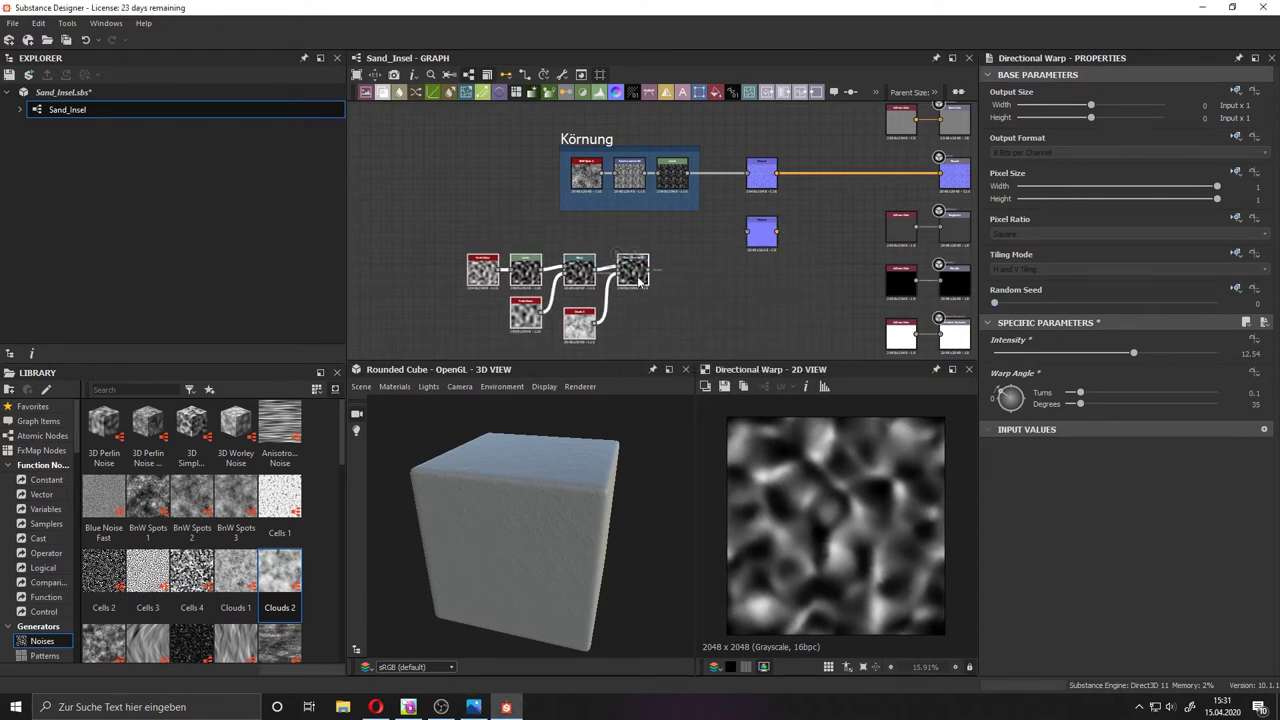
Add a Slope Blur Grayscale after the Directional Warp with 16 samples.
{"action": "left_click", "coordinate": [816, 278]}
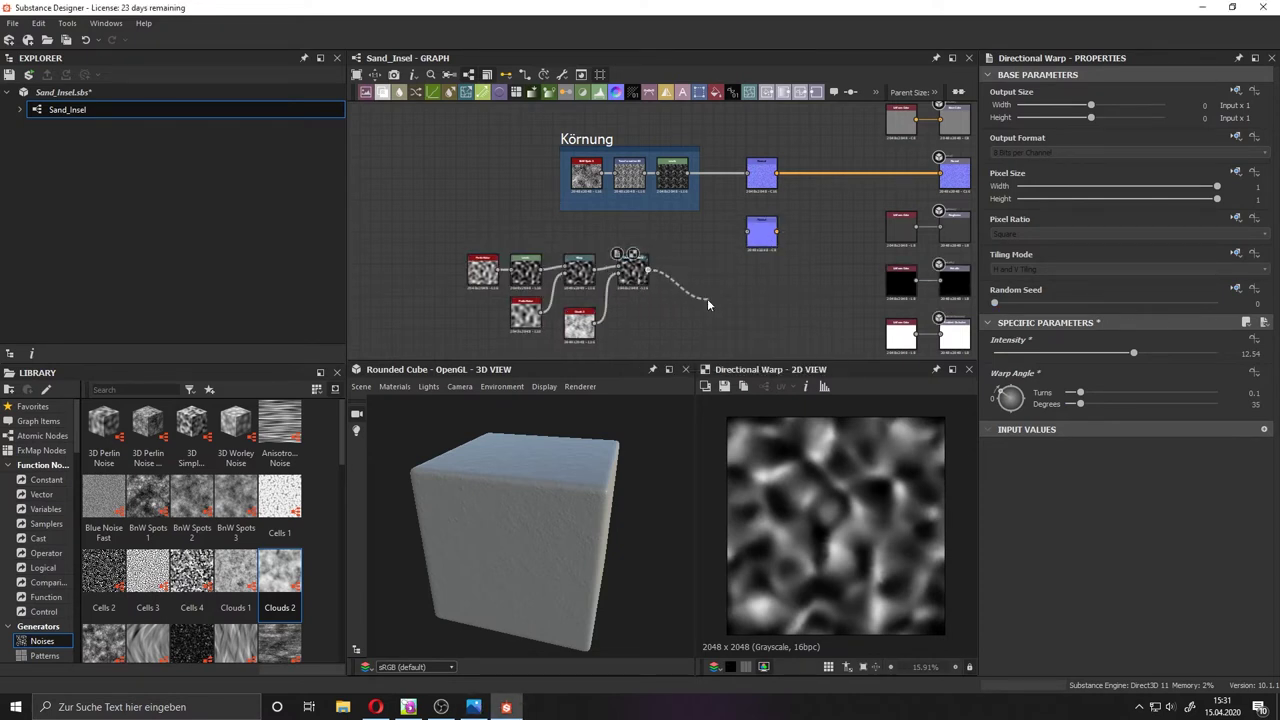
{"action": "left_click_drag", "start_coordinate": [707, 303], "coordinate": [708, 303]}
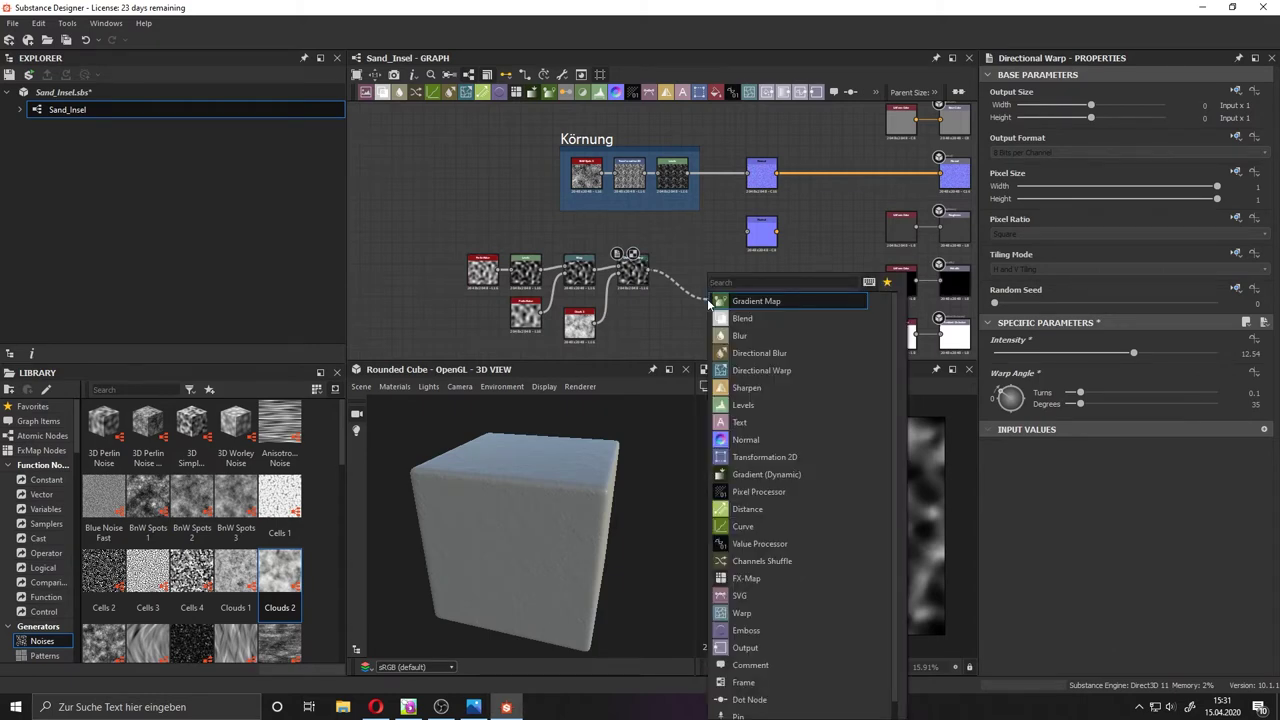
{"action": "type", "text": "slo"}
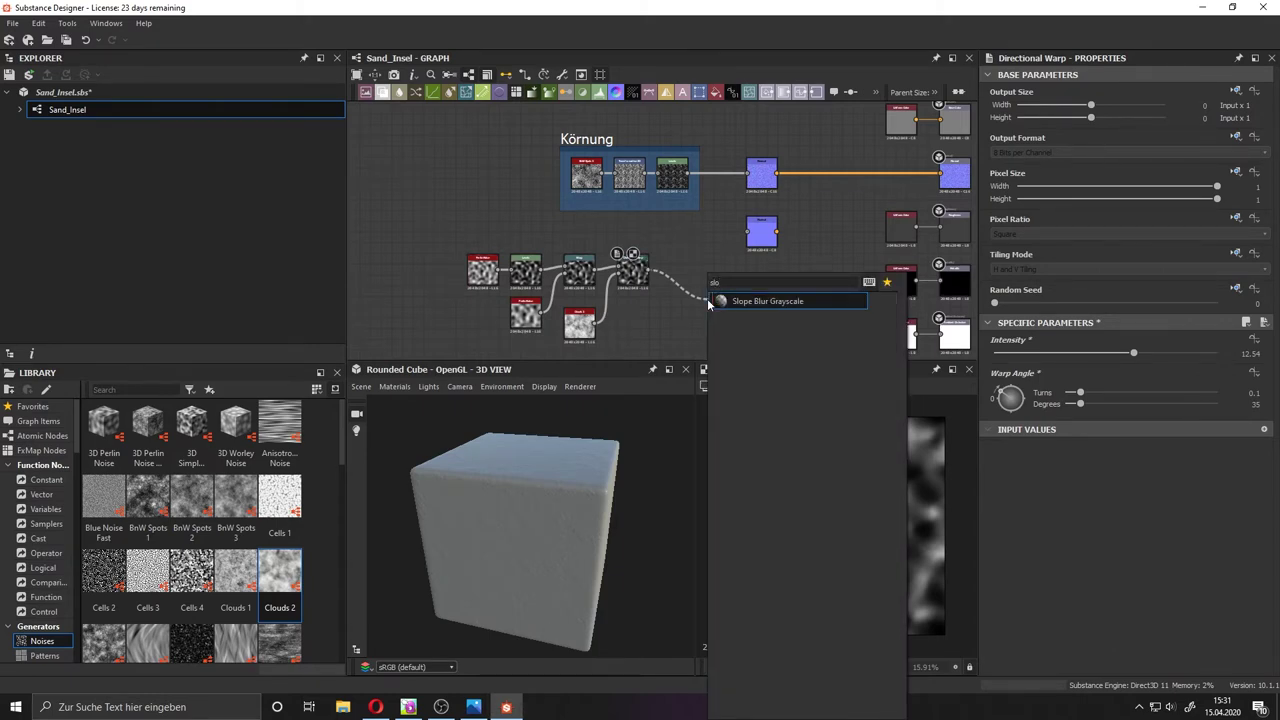
{"action": "left_click", "coordinate": [717, 304]}
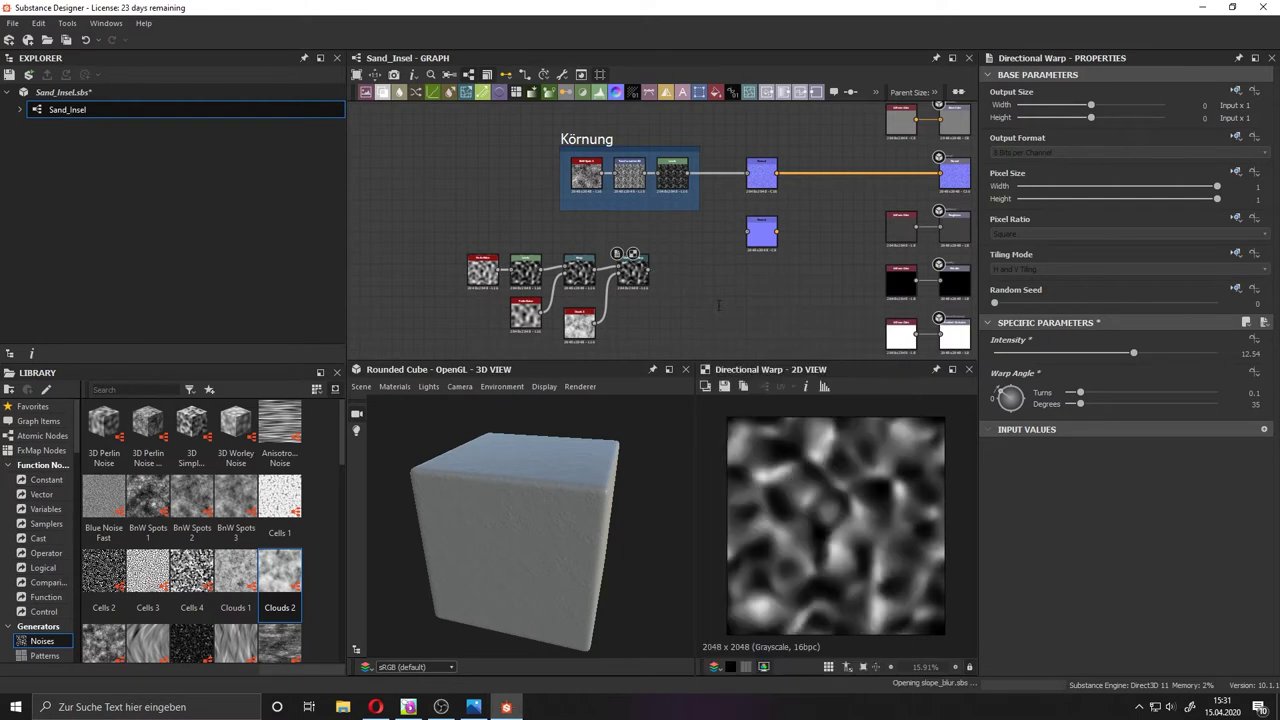
{"action": "left_click_drag", "start_coordinate": [717, 304], "coordinate": [686, 272]}
{"action": "left_click_drag", "start_coordinate": [596, 322], "coordinate": [670, 280]}
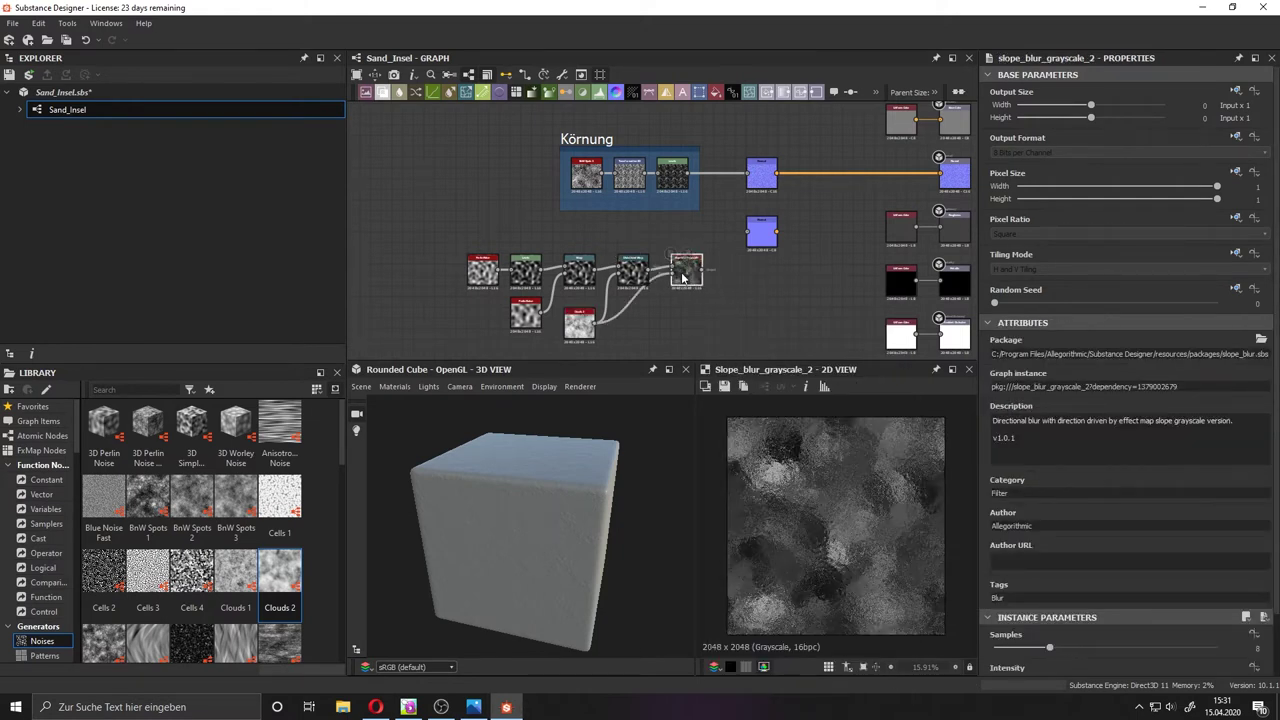
{"action": "left_click_drag", "start_coordinate": [1049, 648], "coordinate": [1107, 649]}
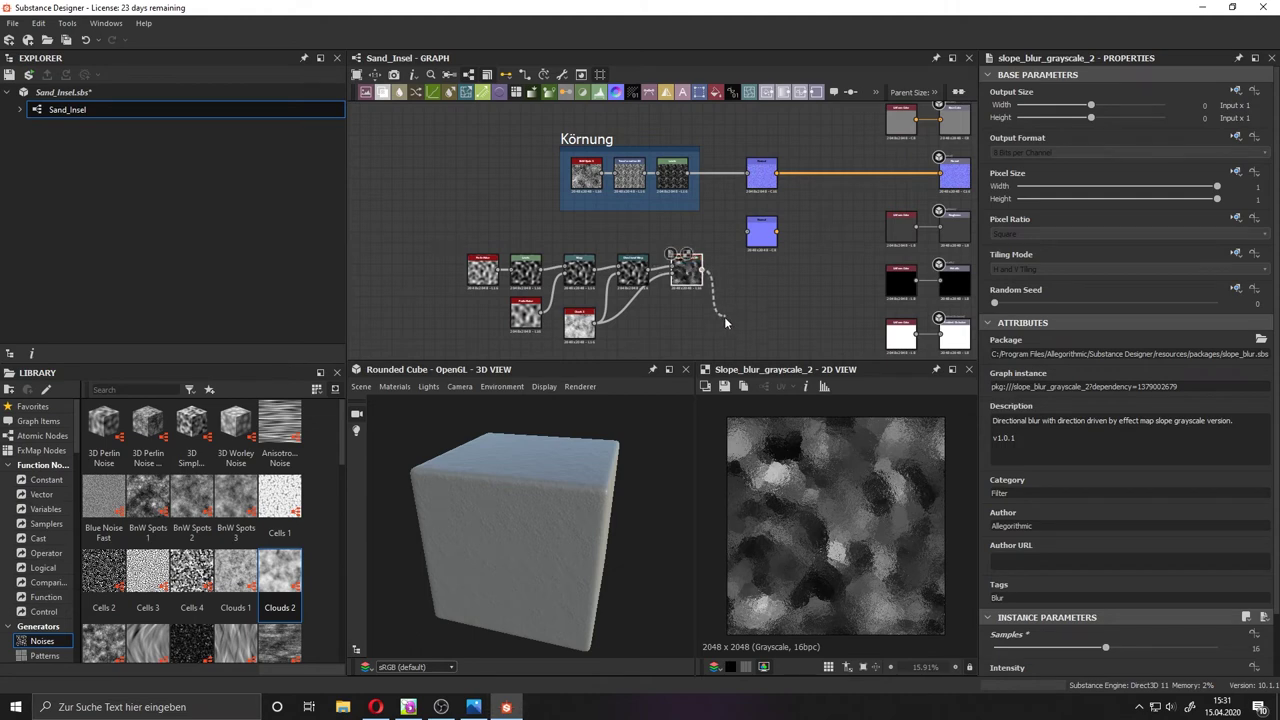
Add a Clouds-driven Non Uniform Blur Grayscale at intensity 1.19 feeding the Normal node.
{"action": "left_click_drag", "start_coordinate": [726, 322], "coordinate": [725, 330]}
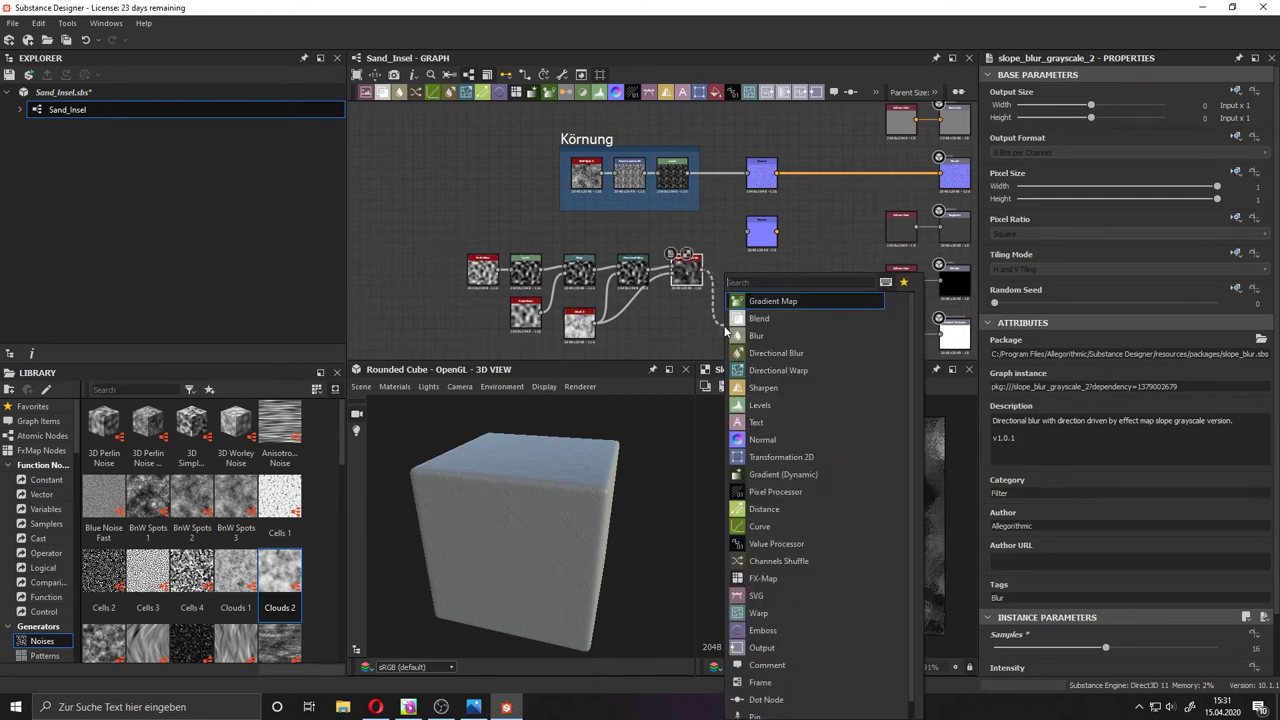
{"action": "type", "text": "non"}
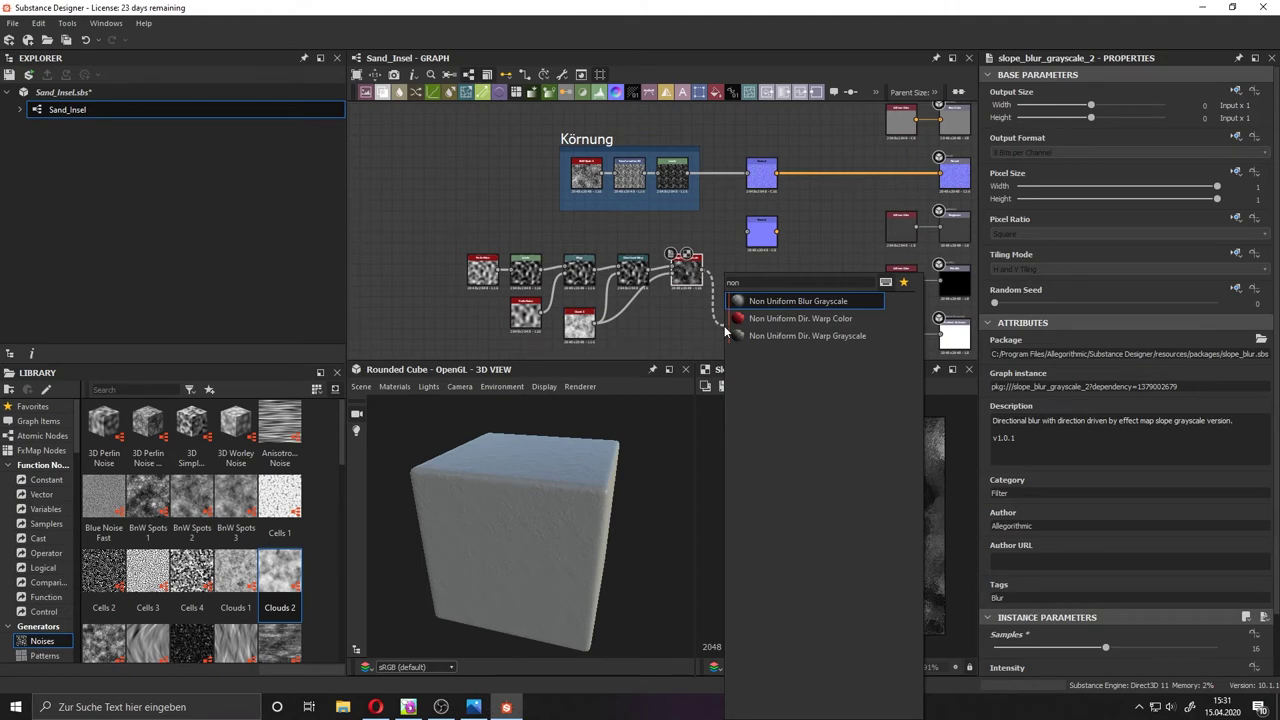
{"action": "left_click", "coordinate": [818, 310]}
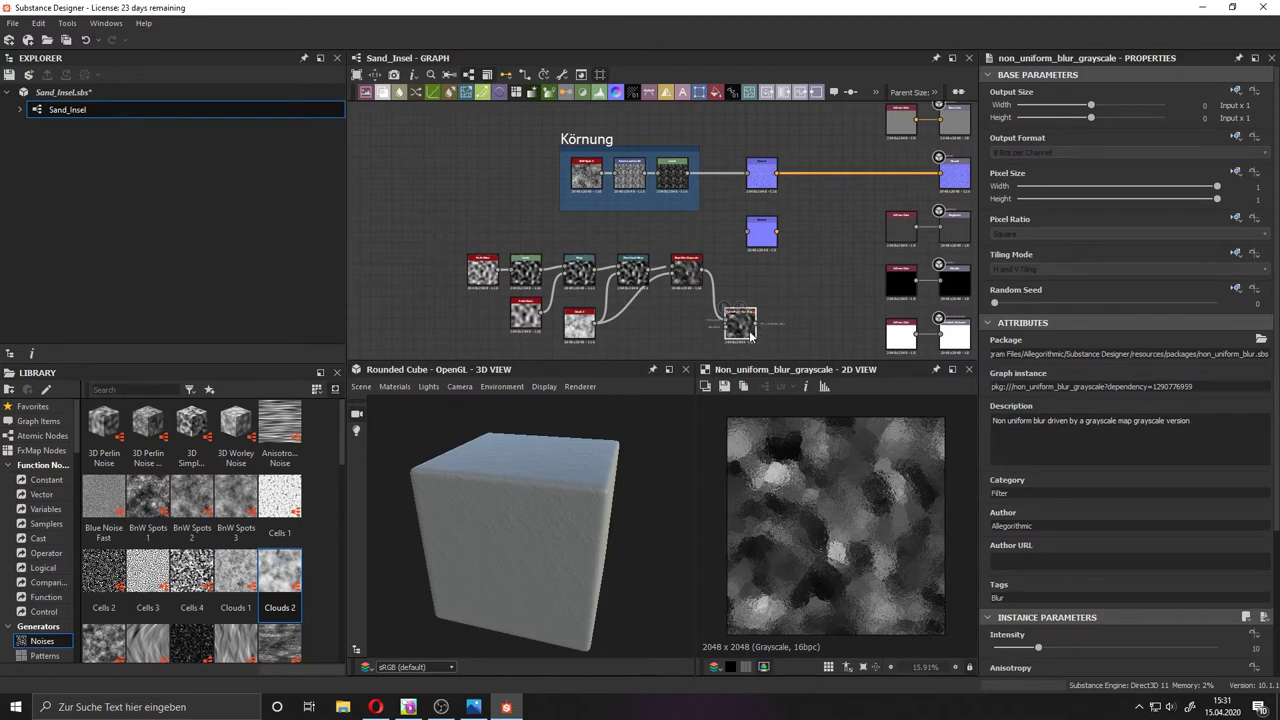
{"action": "left_click_drag", "start_coordinate": [1038, 647], "coordinate": [1084, 647]}
{"action": "left_click_drag", "start_coordinate": [595, 325], "coordinate": [724, 323]}
{"action": "left_click_drag", "start_coordinate": [1084, 647], "coordinate": [999, 645]}
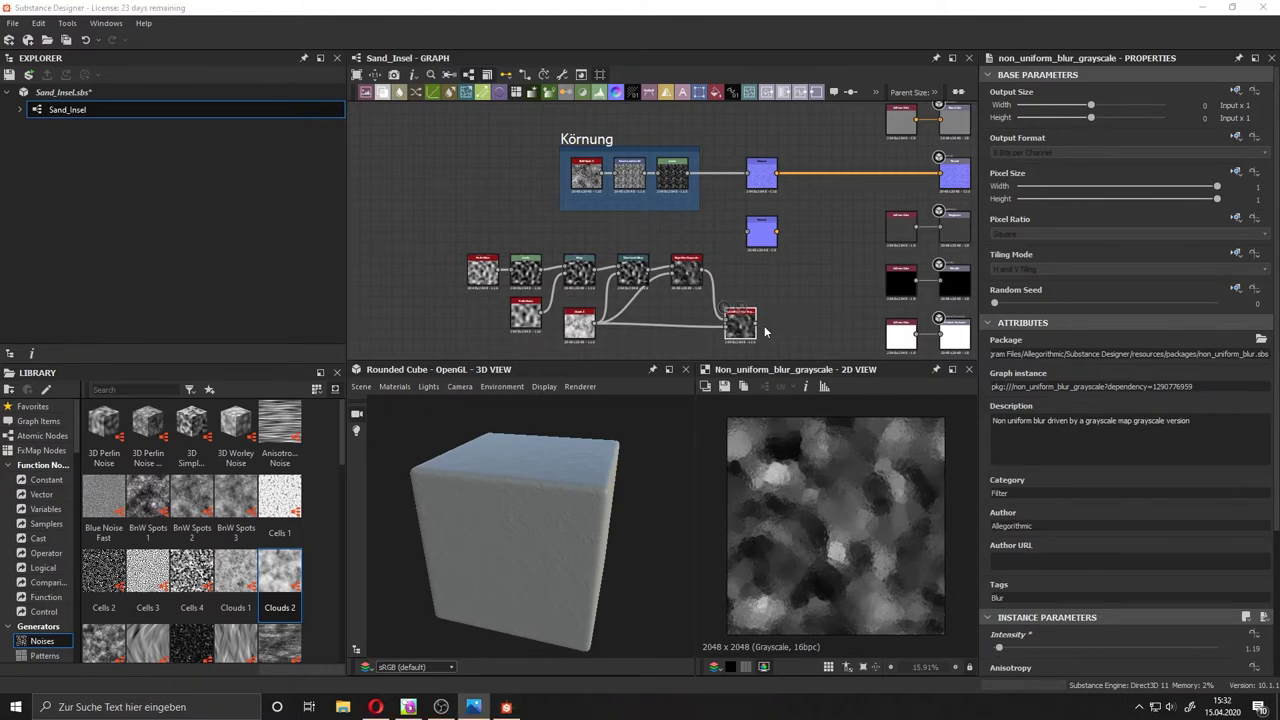
{"action": "left_click_drag", "start_coordinate": [757, 323], "coordinate": [746, 232]}
Set the second Normal node's intensity to 2.37 and shift the noise chain left.
{"action": "double_click", "coordinate": [761, 232]}
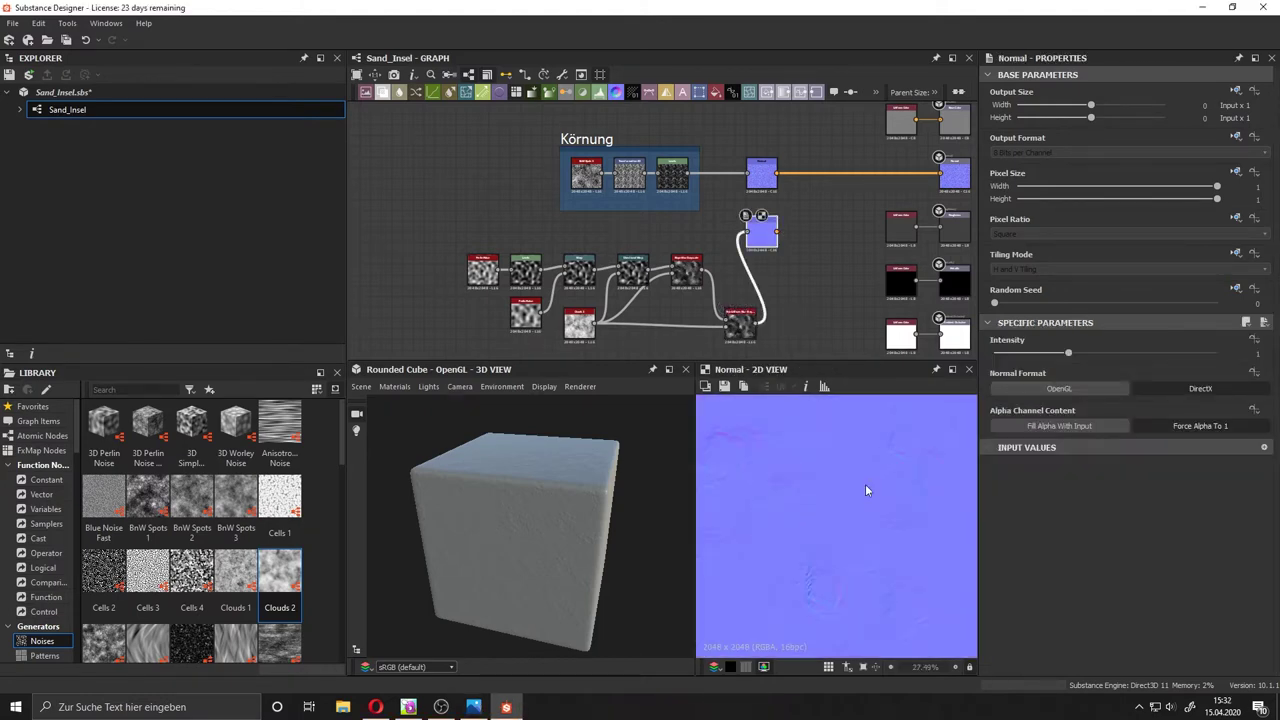
{"action": "left_click_drag", "start_coordinate": [1068, 352], "coordinate": [1170, 352]}
{"action": "scroll", "coordinate": [814, 489], "scroll_direction": "down", "scroll_amount": 1}
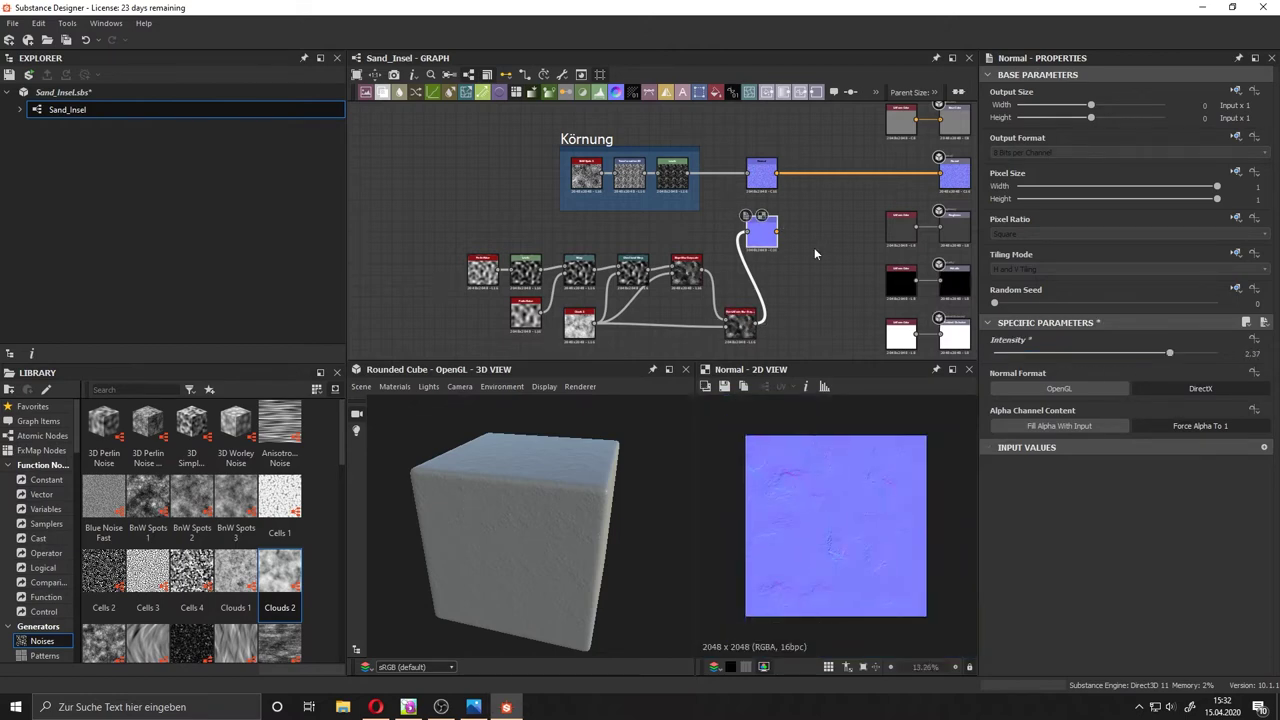
{"action": "left_click_drag", "start_coordinate": [800, 252], "coordinate": [455, 346]}
{"action": "left_click_drag", "start_coordinate": [740, 323], "coordinate": [654, 311]}
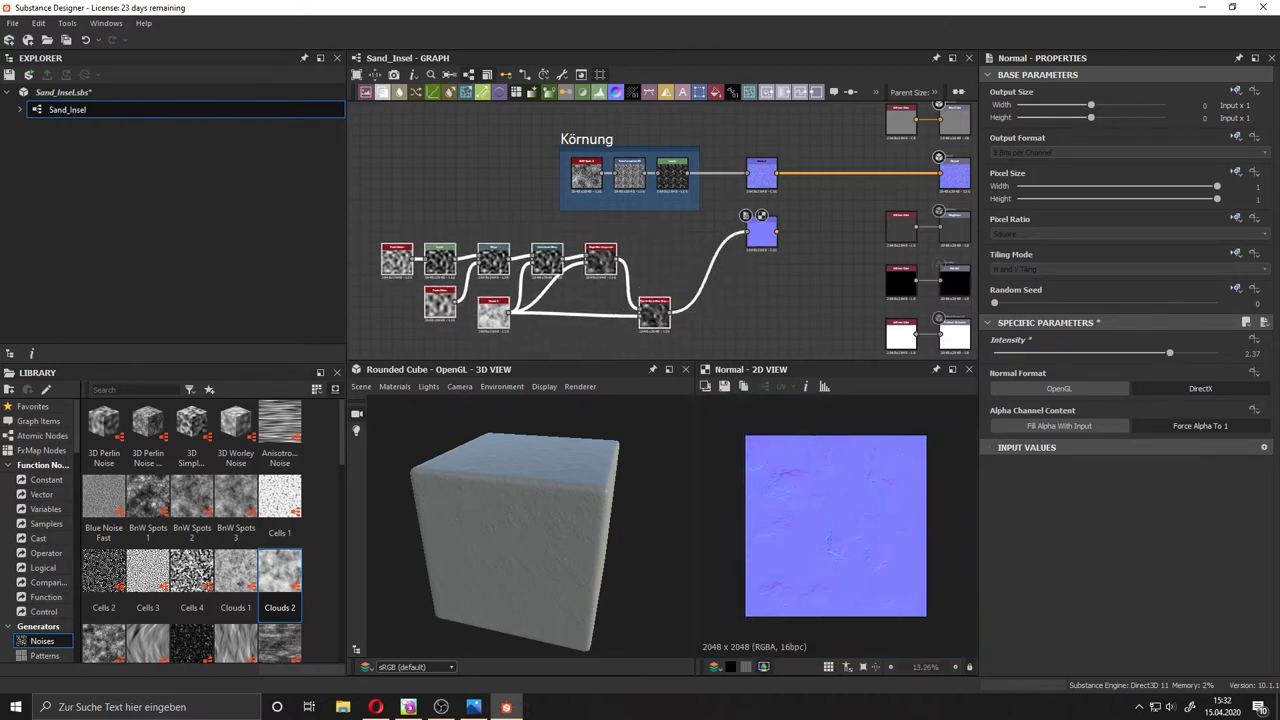
{"action": "left_click", "coordinate": [473, 706]}
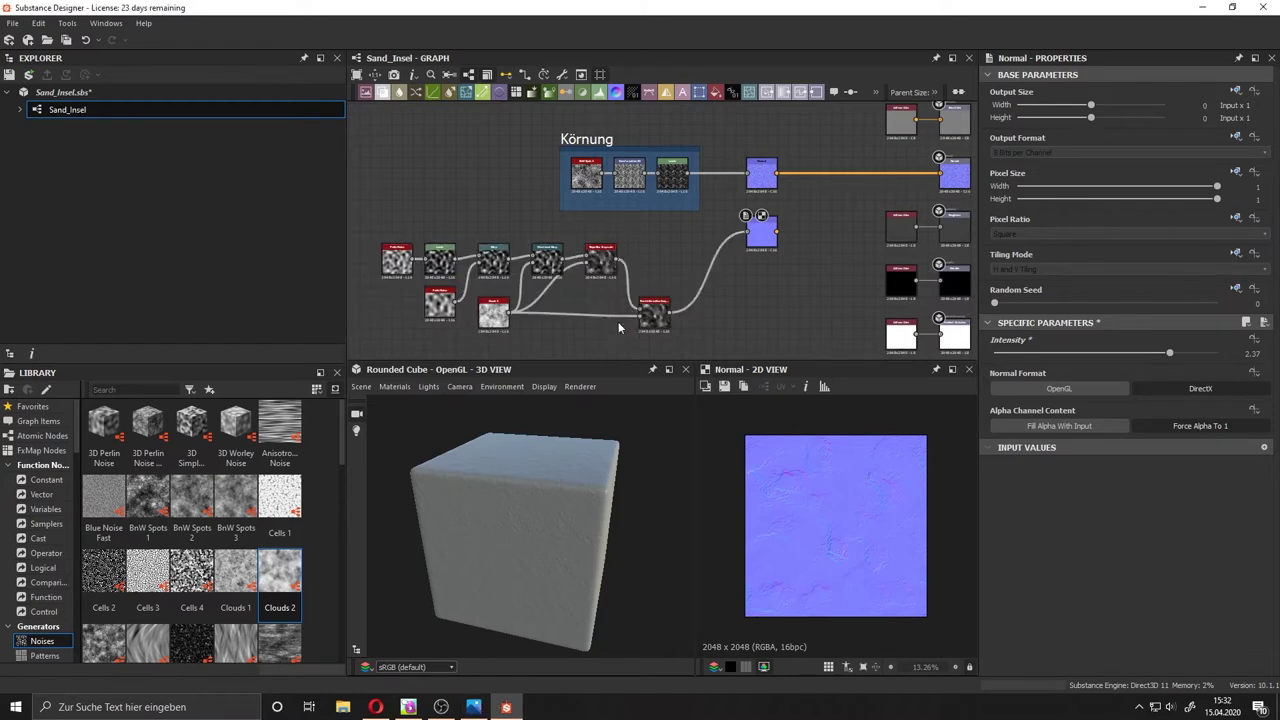
{"action": "mouse_move", "coordinate": [654, 319]}
{"action": "left_mouse_down"}
{"action": "mouse_move", "coordinate": [643, 311]}
{"action": "mouse_move", "coordinate": [652, 285]}
{"action": "left_mouse_up"}
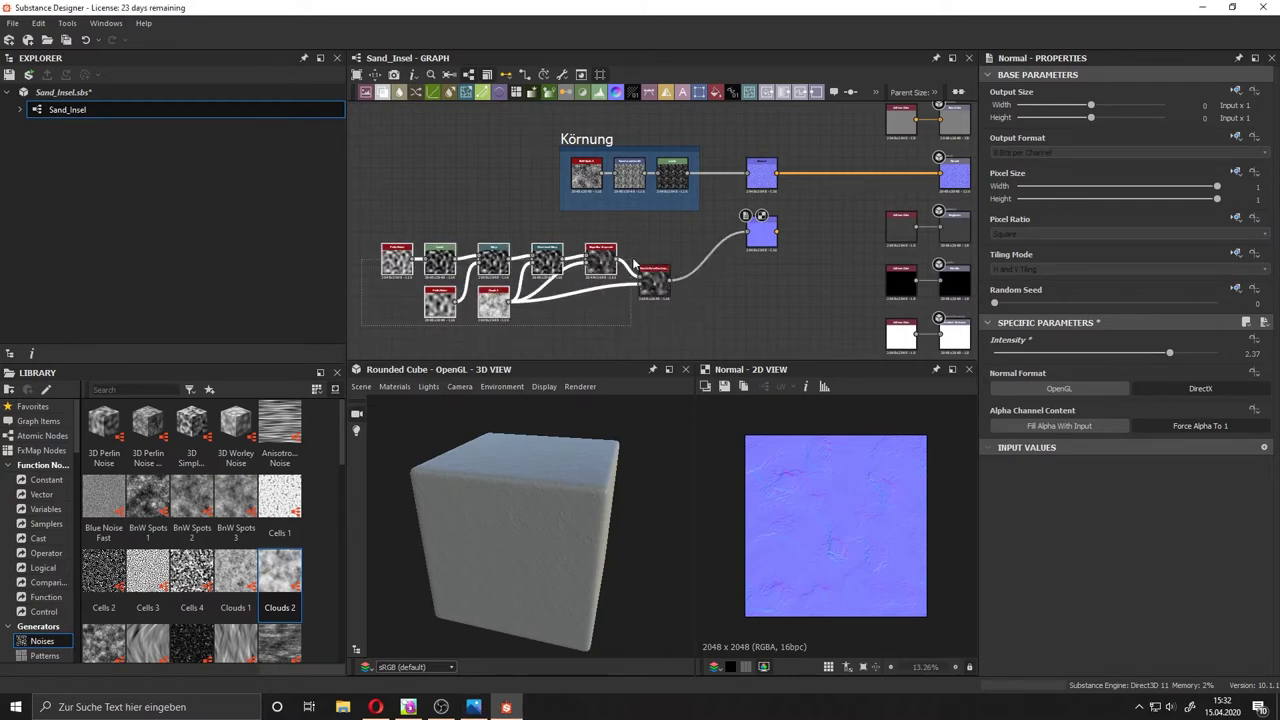
Group the lower noise chain in a frame titled 'Basis' and select its Normal node.
{"action": "right_click", "coordinate": [648, 282]}
{"action": "left_click", "coordinate": [684, 367]}
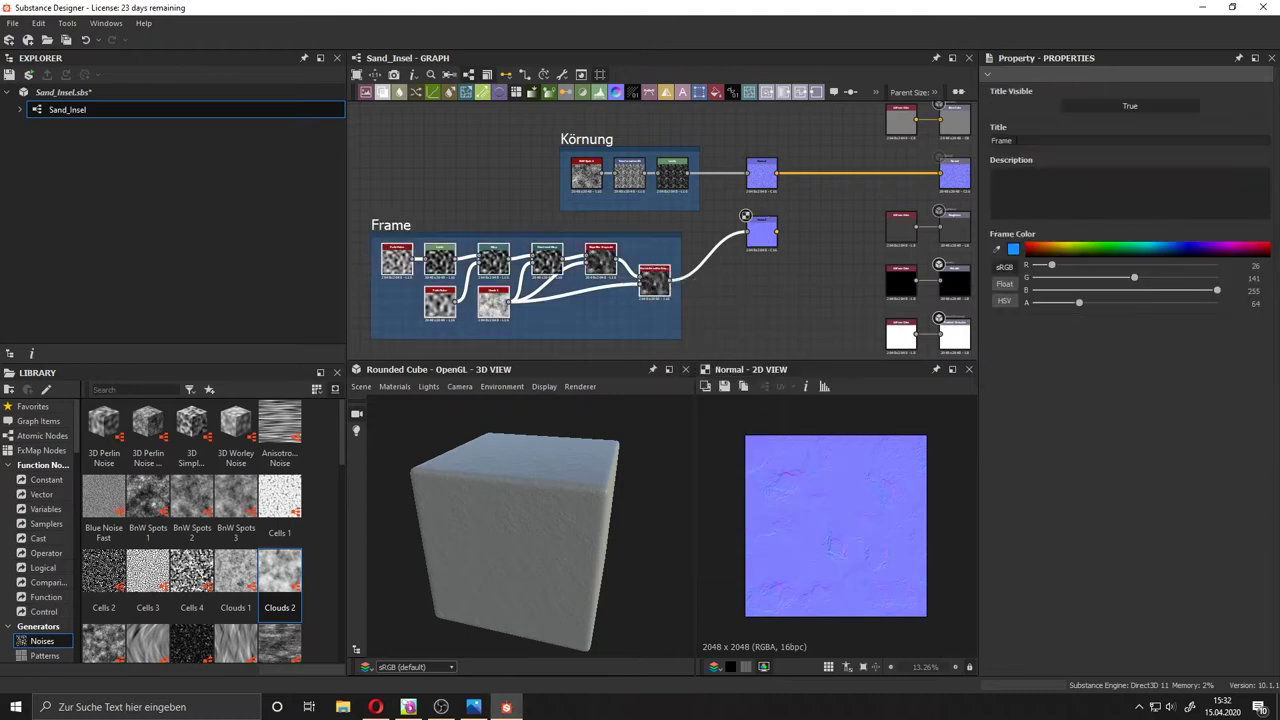
{"action": "type", "text": "sis"}
{"action": "left_click_drag", "start_coordinate": [389, 226], "coordinate": [369, 230]}
{"action": "left_click", "coordinate": [792, 234]}
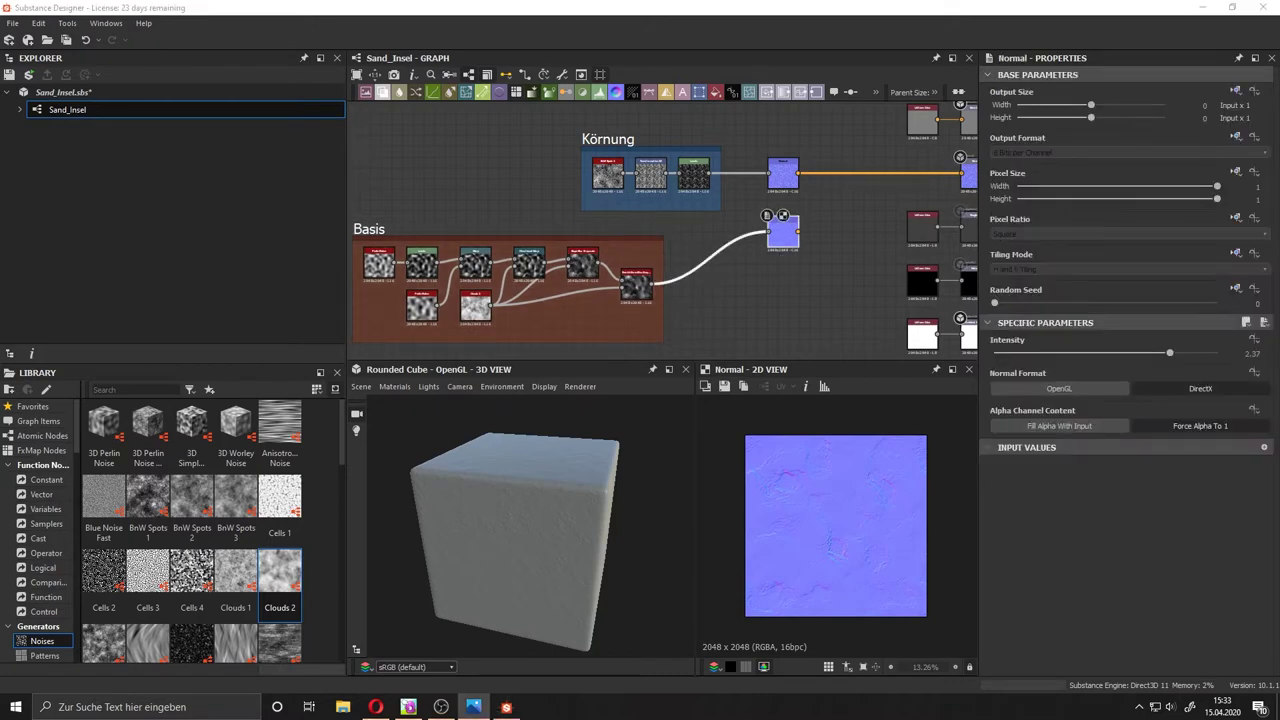
Add a Normal Combine after the upper Normal, feed in the lower Normal, and wire it to the output.
{"action": "left_click_drag", "start_coordinate": [799, 174], "coordinate": [826, 195]}
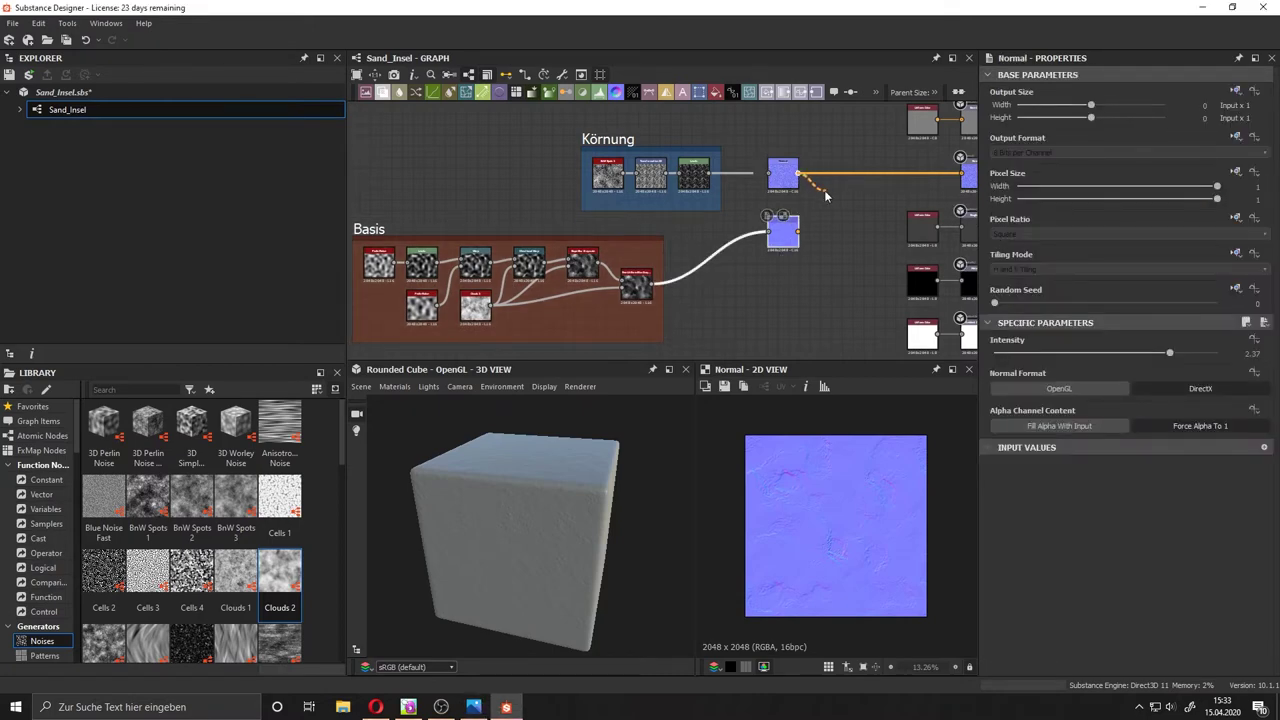
{"action": "type", "text": "N"}
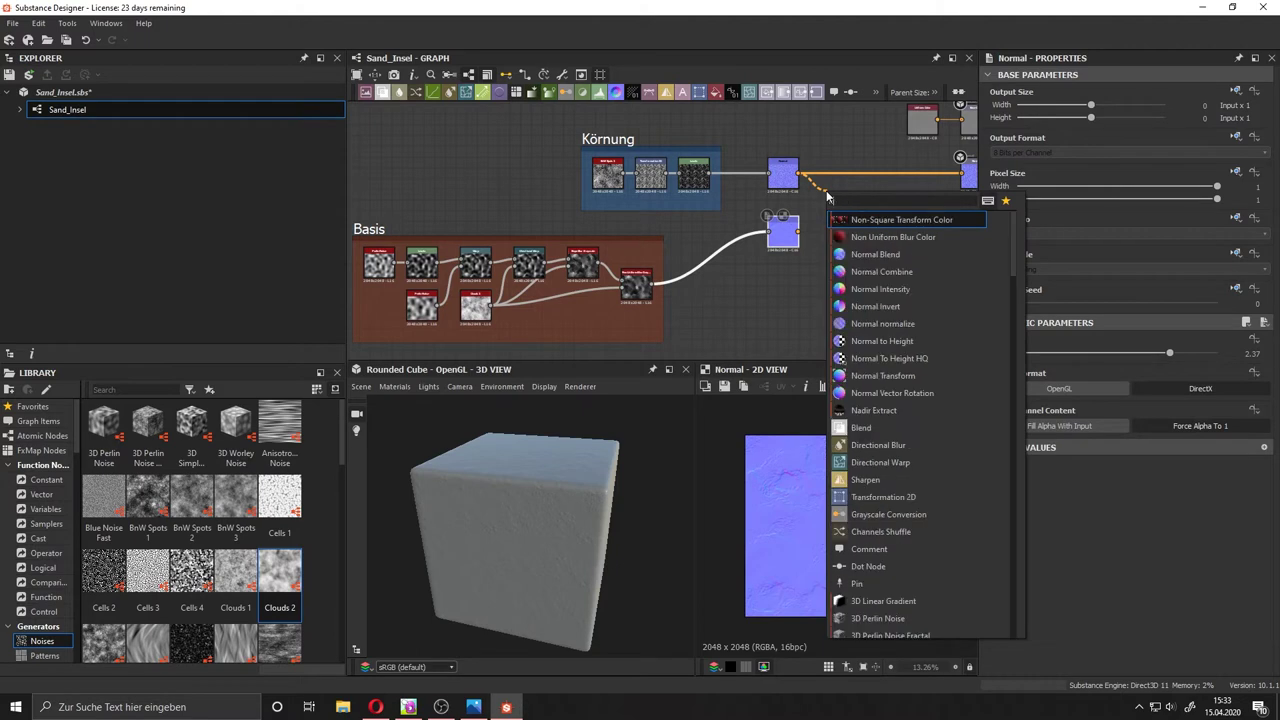
{"action": "type", "text": "orm"}
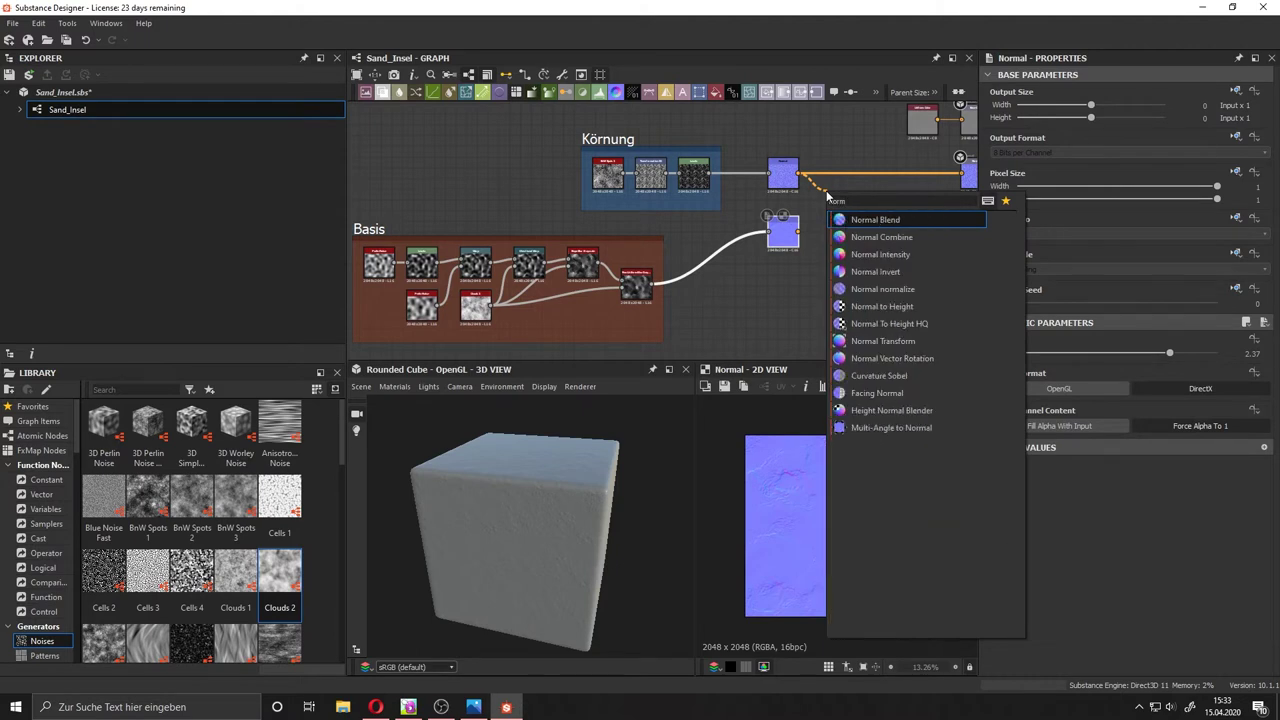
{"action": "left_click", "coordinate": [883, 234]}
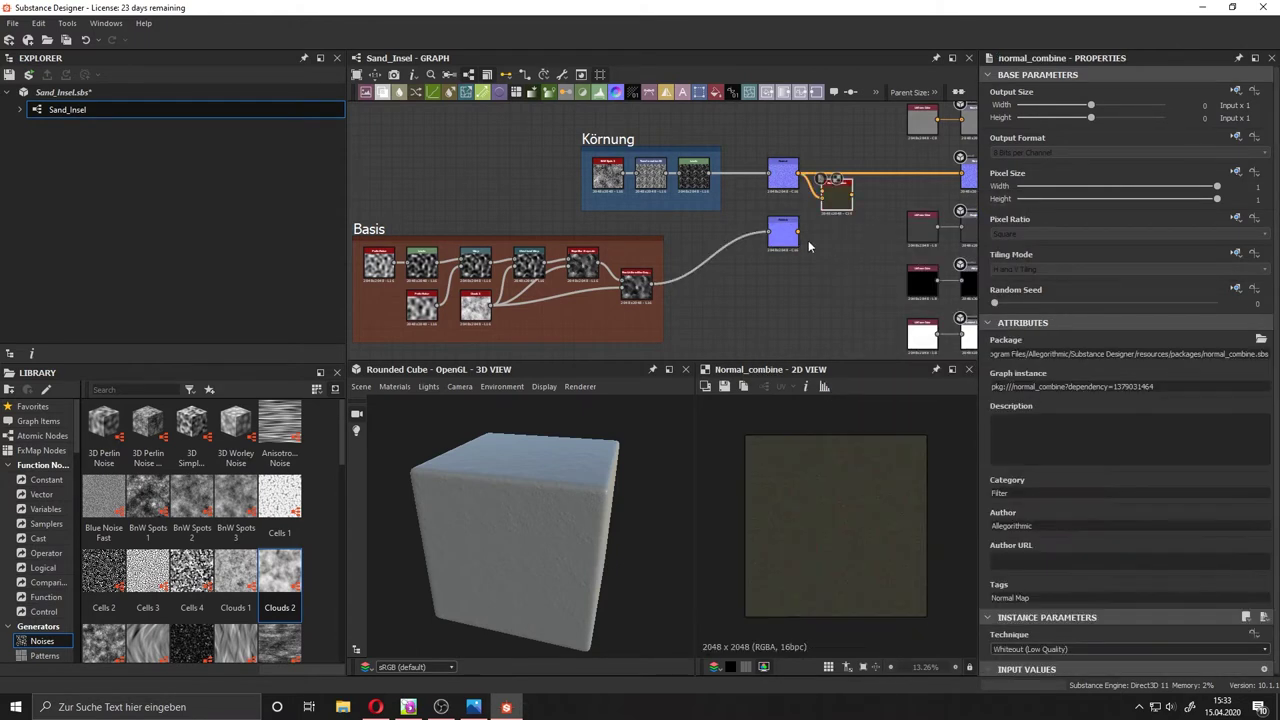
{"action": "left_click_drag", "start_coordinate": [797, 232], "coordinate": [828, 197]}
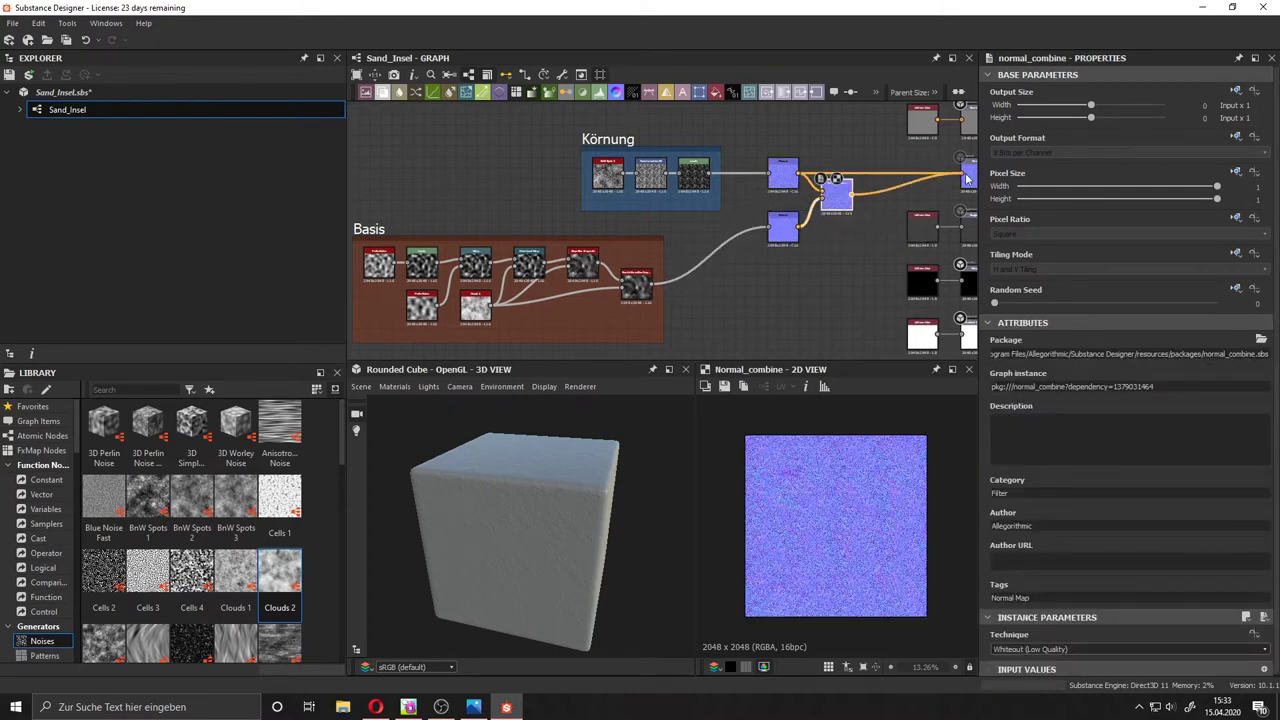
{"action": "left_click_drag", "start_coordinate": [968, 178], "coordinate": [966, 178]}
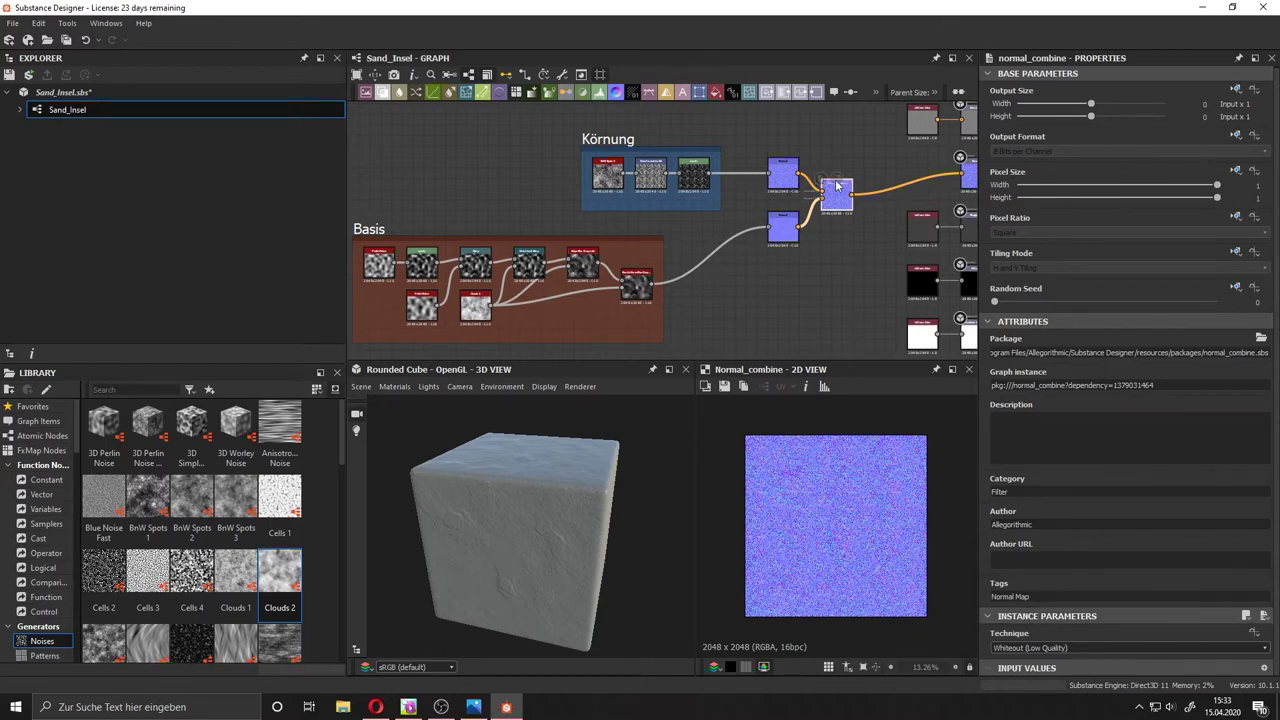
Inspect the Normal Combine settings and adjust the lower Normal's intensity.
{"action": "scroll", "coordinate": [837, 185], "scroll_direction": "up", "scroll_amount": 3}
{"action": "left_click", "coordinate": [683, 305]}
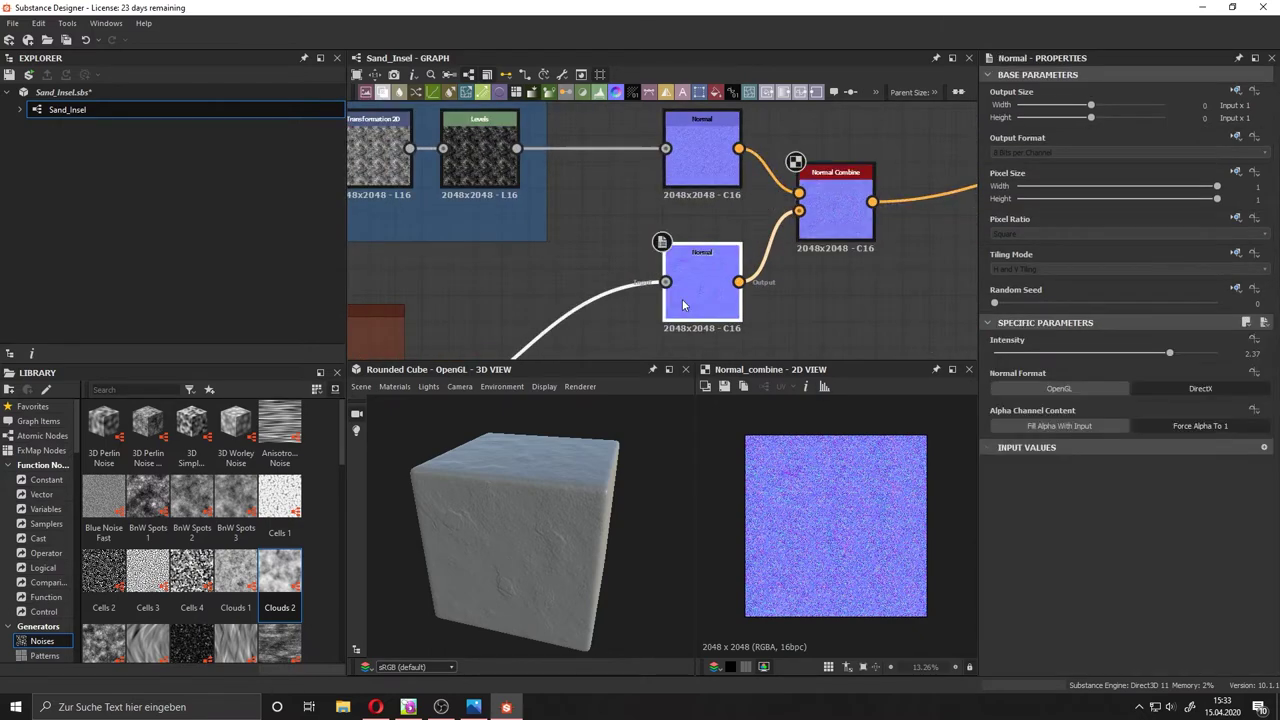
{"action": "left_click", "coordinate": [835, 215]}
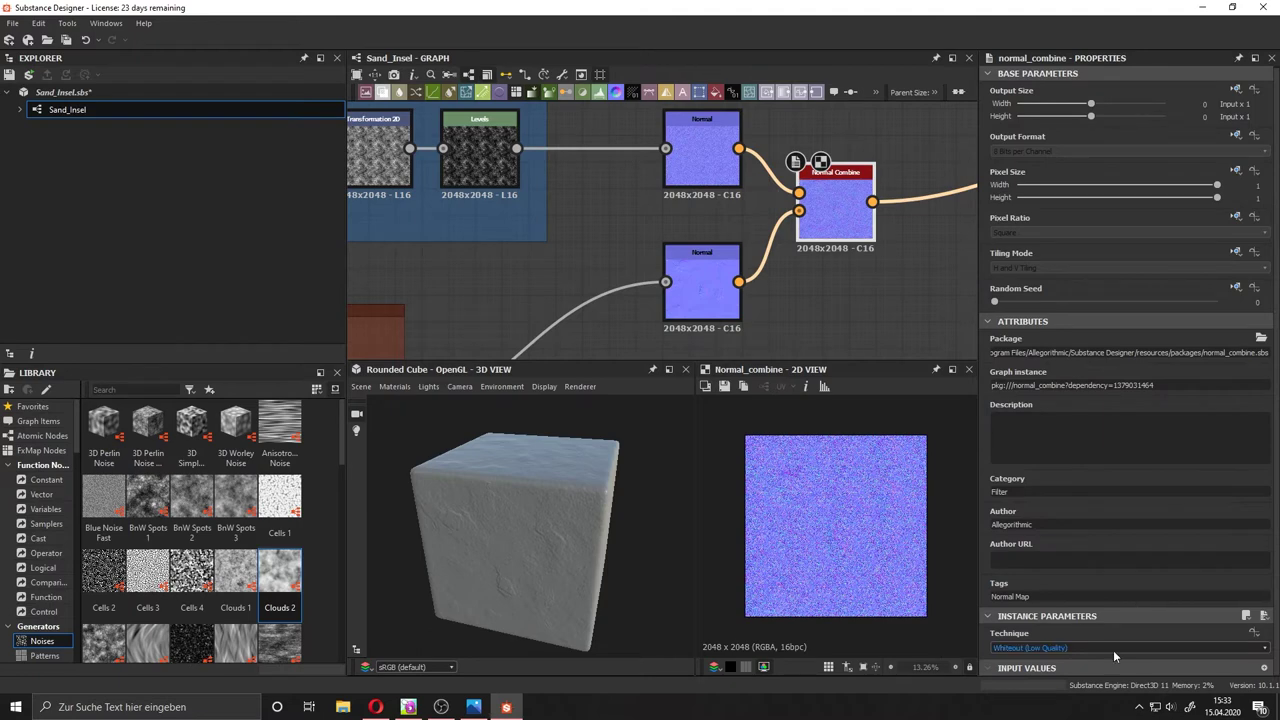
{"action": "left_click", "coordinate": [702, 290]}
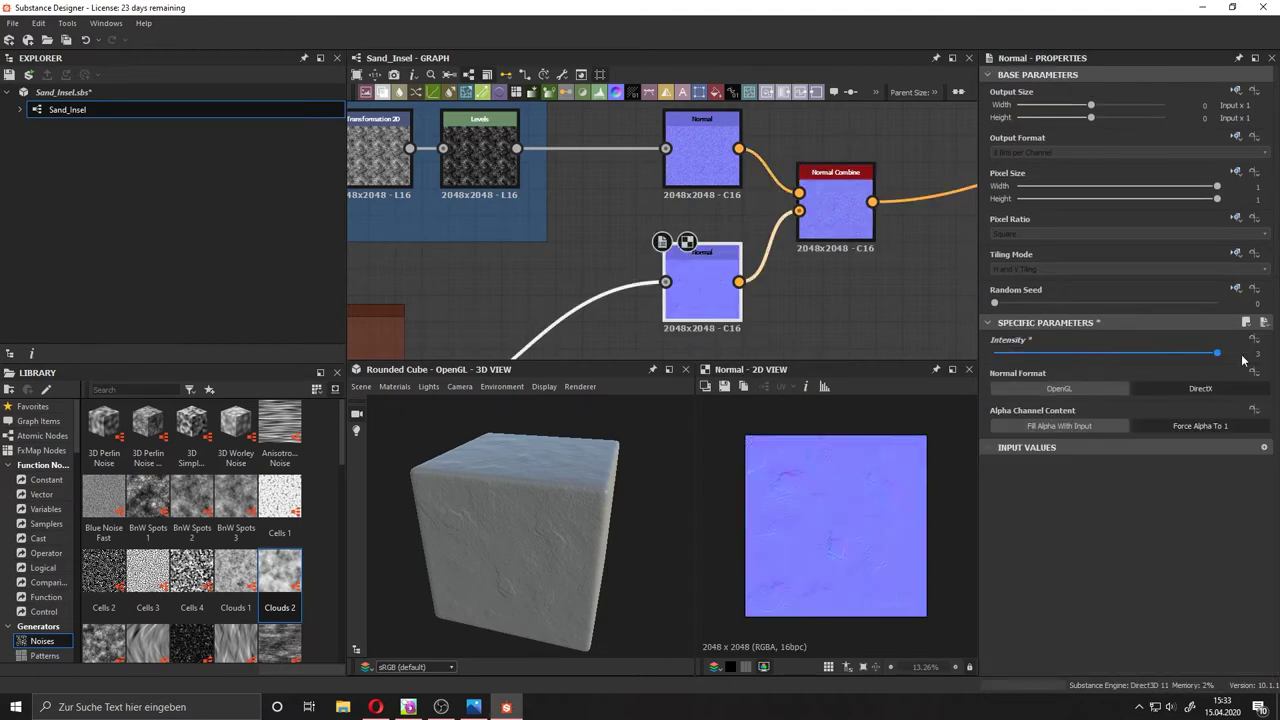
{"action": "left_click", "coordinate": [835, 210]}
{"action": "mouse_move", "coordinate": [650, 460]}
{"action": "left_mouse_down"}
{"action": "mouse_move", "coordinate": [552, 471]}
{"action": "mouse_move", "coordinate": [533, 458]}
{"action": "mouse_move", "coordinate": [536, 487]}
{"action": "mouse_move", "coordinate": [473, 512]}
{"action": "mouse_move", "coordinate": [520, 495]}
{"action": "left_mouse_up"}
{"action": "left_click", "coordinate": [702, 290]}
{"action": "mouse_move", "coordinate": [1146, 356]}
{"action": "left_mouse_down"}
{"action": "mouse_move", "coordinate": [1090, 357]}
{"action": "mouse_move", "coordinate": [1137, 356]}
{"action": "left_mouse_up"}
Set the upper Normal's intensity to about 1.52 and raise the lower Normal's to 2.48.
{"action": "left_click", "coordinate": [702, 150]}
{"action": "mouse_move", "coordinate": [520, 505]}
{"action": "left_mouse_down"}
{"action": "mouse_move", "coordinate": [604, 533]}
{"action": "mouse_move", "coordinate": [644, 514]}
{"action": "left_mouse_up"}
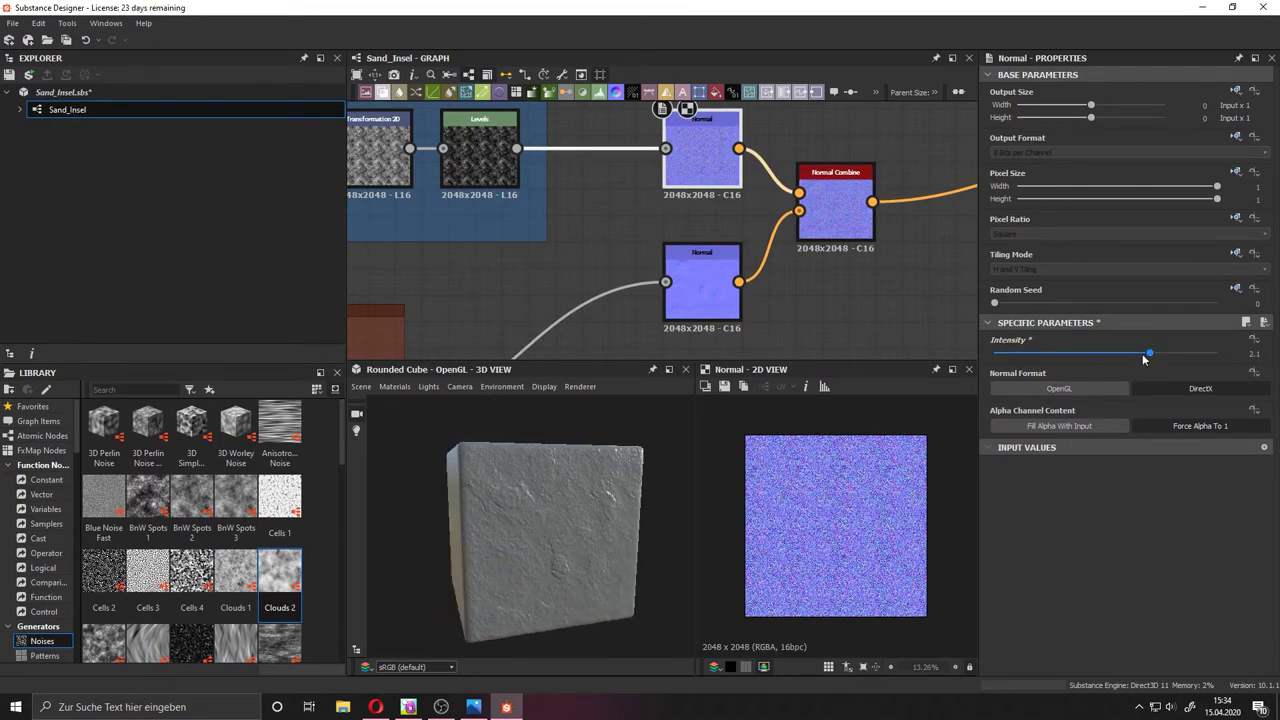
{"action": "left_click_drag", "start_coordinate": [1142, 353], "coordinate": [1117, 368]}
{"action": "left_click_drag", "start_coordinate": [600, 450], "coordinate": [680, 456]}
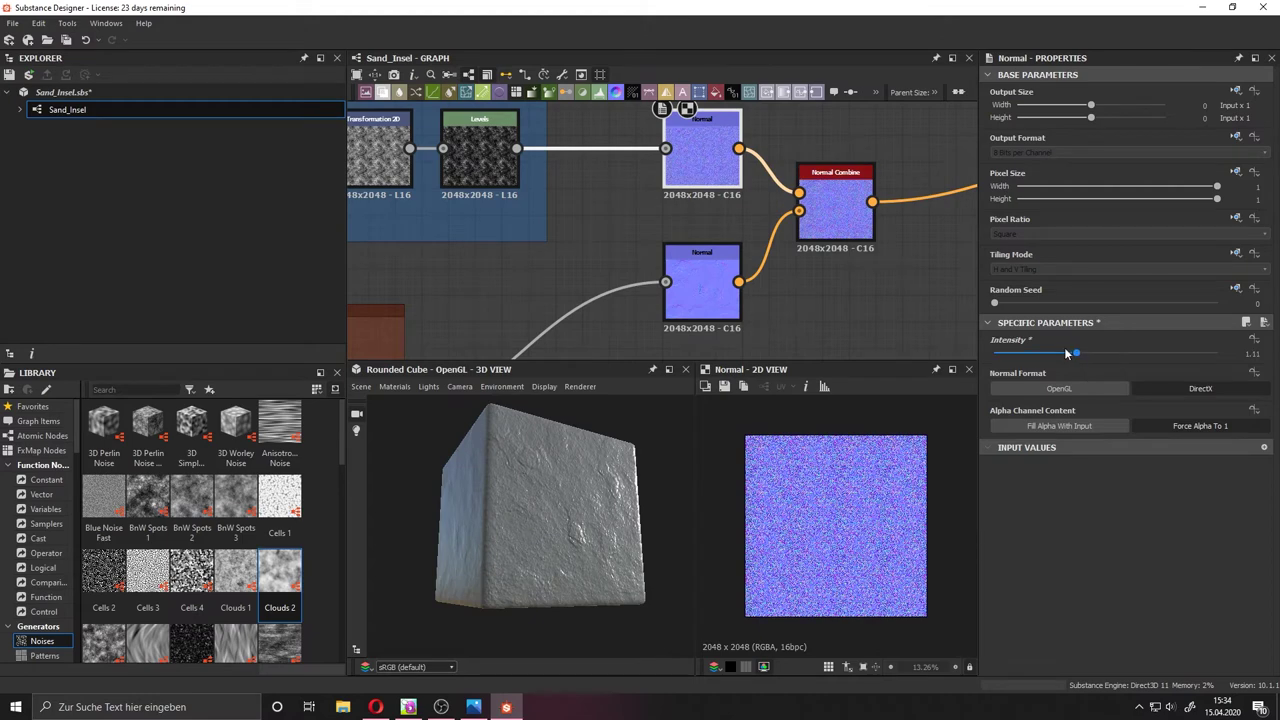
{"action": "mouse_move", "coordinate": [560, 480]}
{"action": "left_mouse_down"}
{"action": "mouse_move", "coordinate": [585, 512]}
{"action": "mouse_move", "coordinate": [566, 567]}
{"action": "left_mouse_up"}
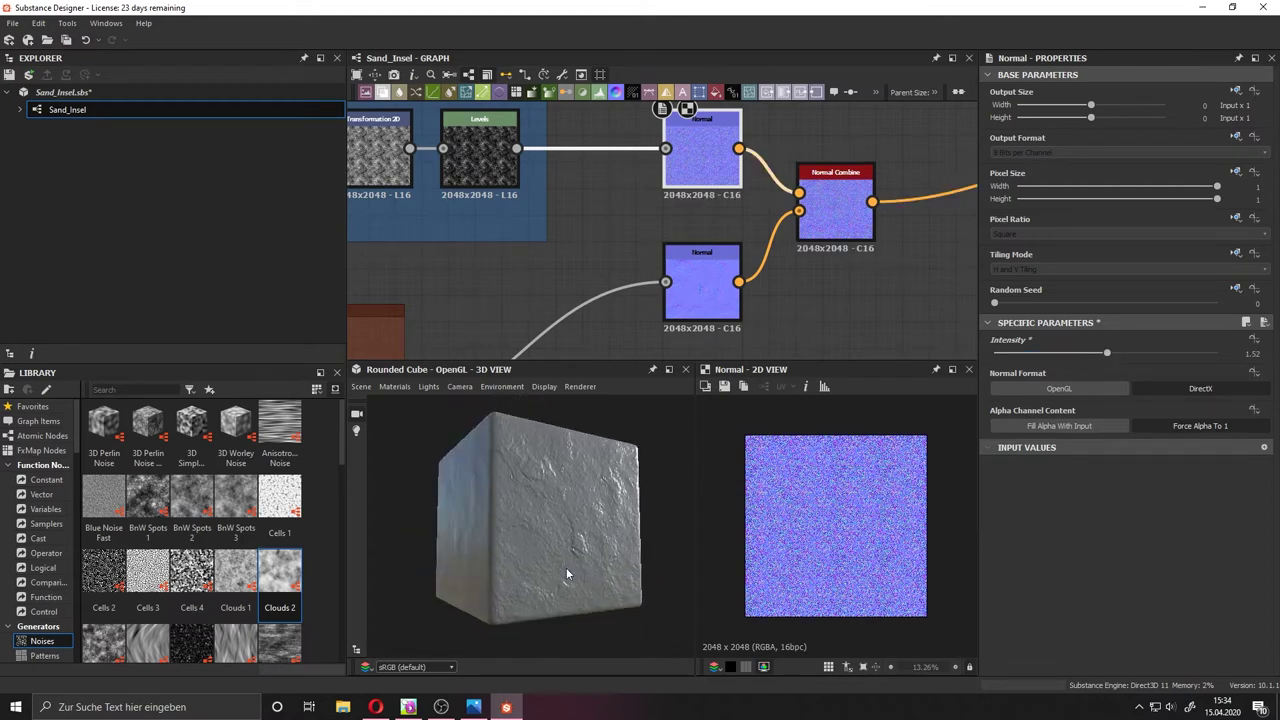
{"action": "left_click", "coordinate": [702, 290]}
{"action": "left_click_drag", "start_coordinate": [1190, 355], "coordinate": [1204, 355]}
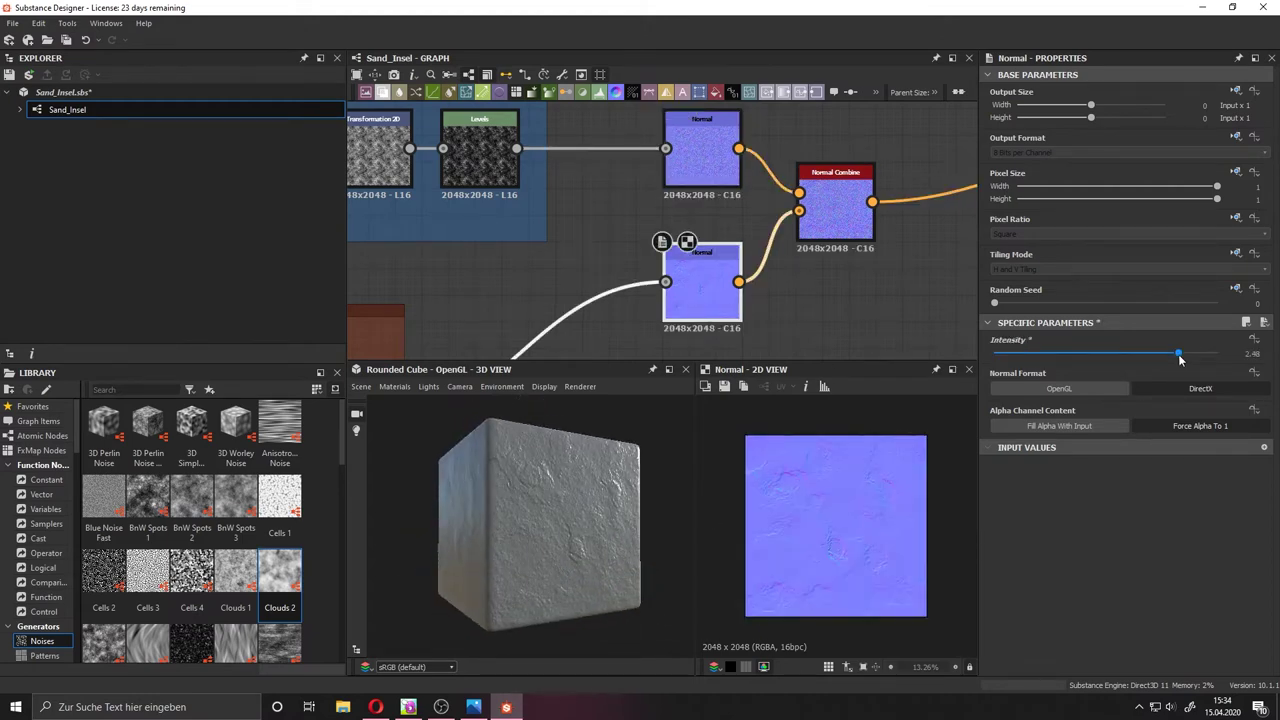
{"action": "left_click", "coordinate": [1177, 355]}
{"action": "mouse_move", "coordinate": [570, 500]}
{"action": "left_mouse_down"}
{"action": "mouse_move", "coordinate": [637, 506]}
{"action": "mouse_move", "coordinate": [640, 440]}
{"action": "left_mouse_up"}
{"action": "middle_click_drag", "start_coordinate": [620, 292], "coordinate": [677, 213]}
Lower the Non Uniform Blur intensity to 4.03 and the first Perlin Noise scale to 6.
{"action": "left_click", "coordinate": [432, 305]}
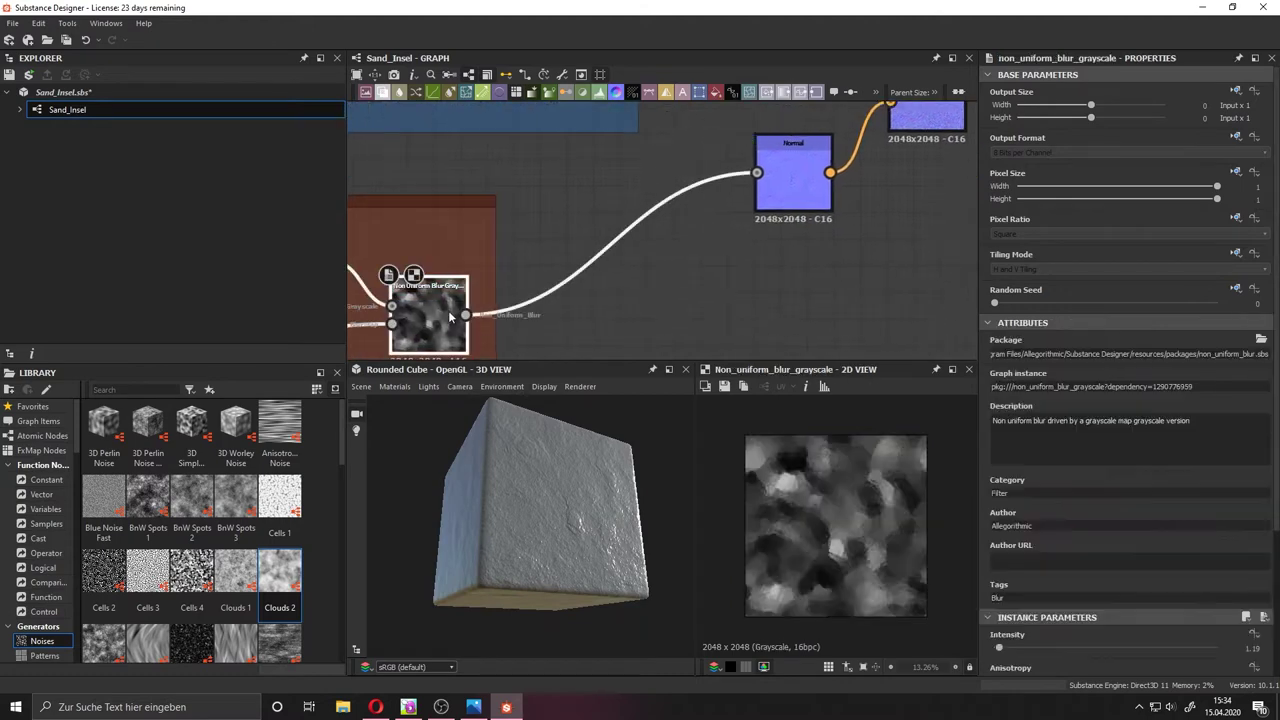
{"action": "mouse_move", "coordinate": [1018, 651]}
{"action": "left_mouse_down"}
{"action": "mouse_move", "coordinate": [1030, 652]}
{"action": "mouse_move", "coordinate": [1012, 648]}
{"action": "left_mouse_up"}
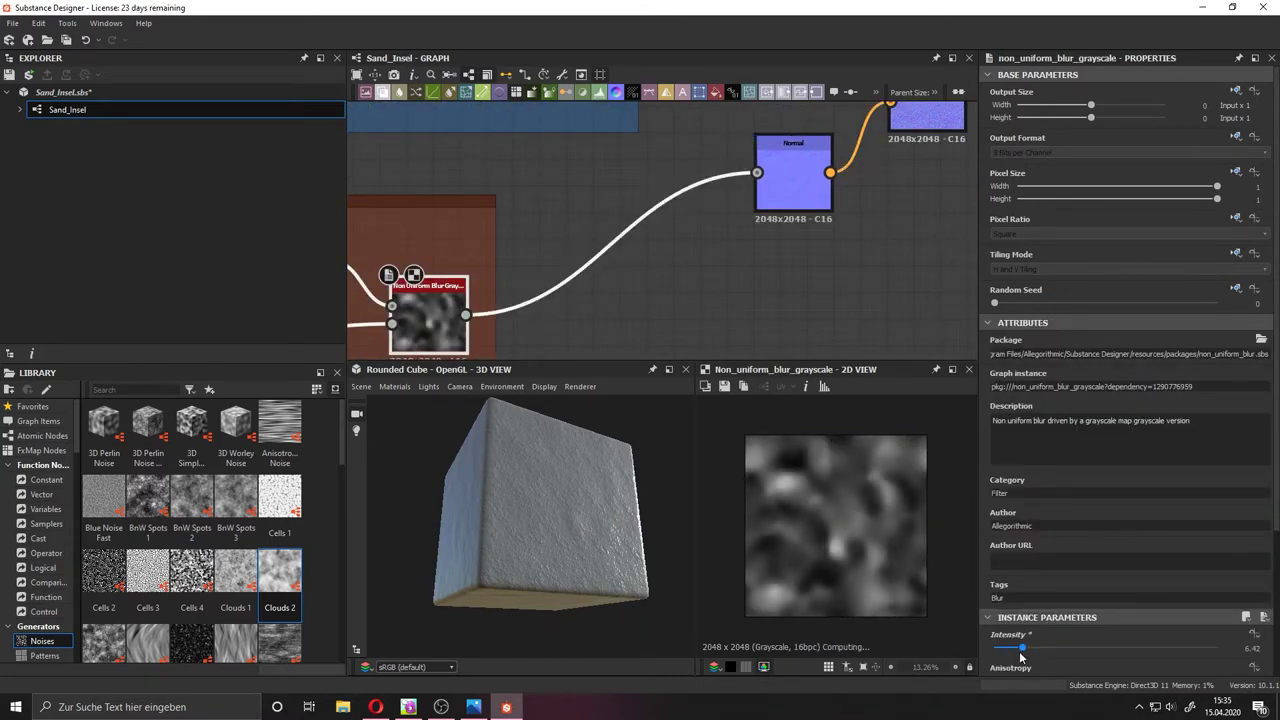
{"action": "mouse_move", "coordinate": [592, 534]}
{"action": "left_mouse_down"}
{"action": "mouse_move", "coordinate": [607, 573]}
{"action": "mouse_move", "coordinate": [575, 480]}
{"action": "left_mouse_up"}
{"action": "scroll", "coordinate": [560, 300], "scroll_direction": "down", "scroll_amount": 3}
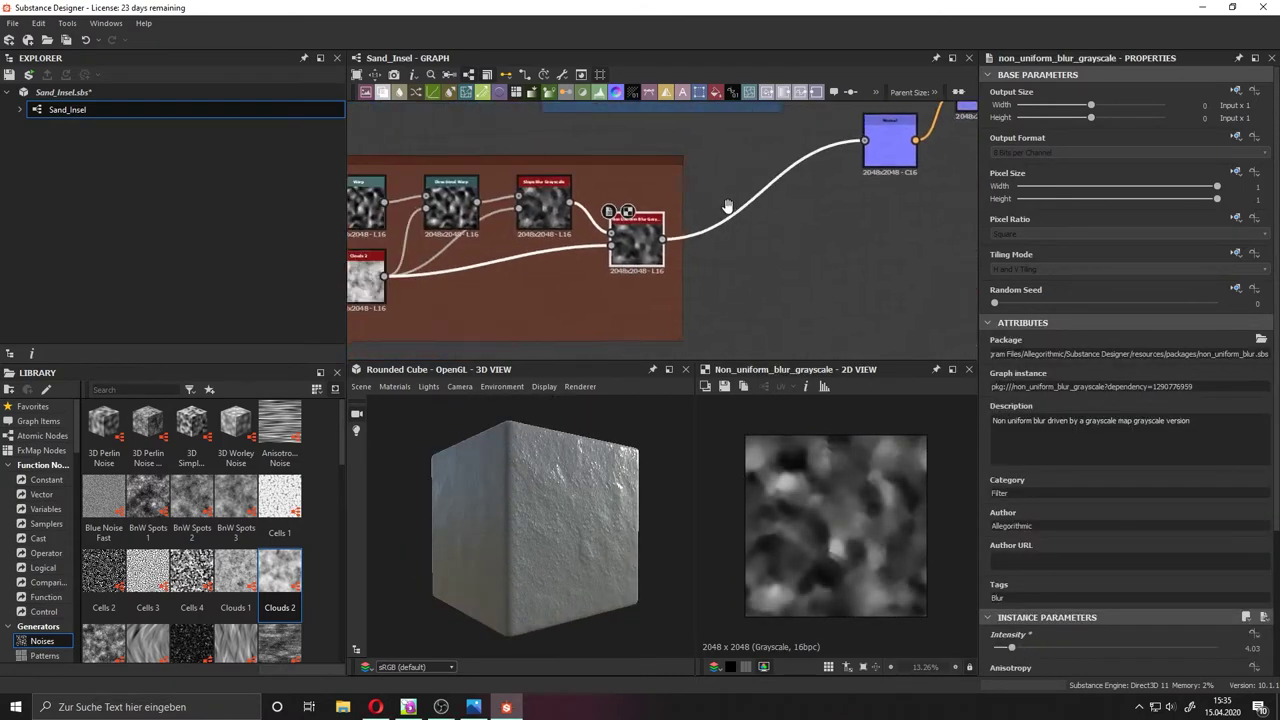
{"action": "middle_click_drag", "start_coordinate": [600, 250], "coordinate": [850, 280]}
{"action": "left_click", "coordinate": [453, 205]}
{"action": "left_click_drag", "start_coordinate": [1030, 648], "coordinate": [1012, 648]}
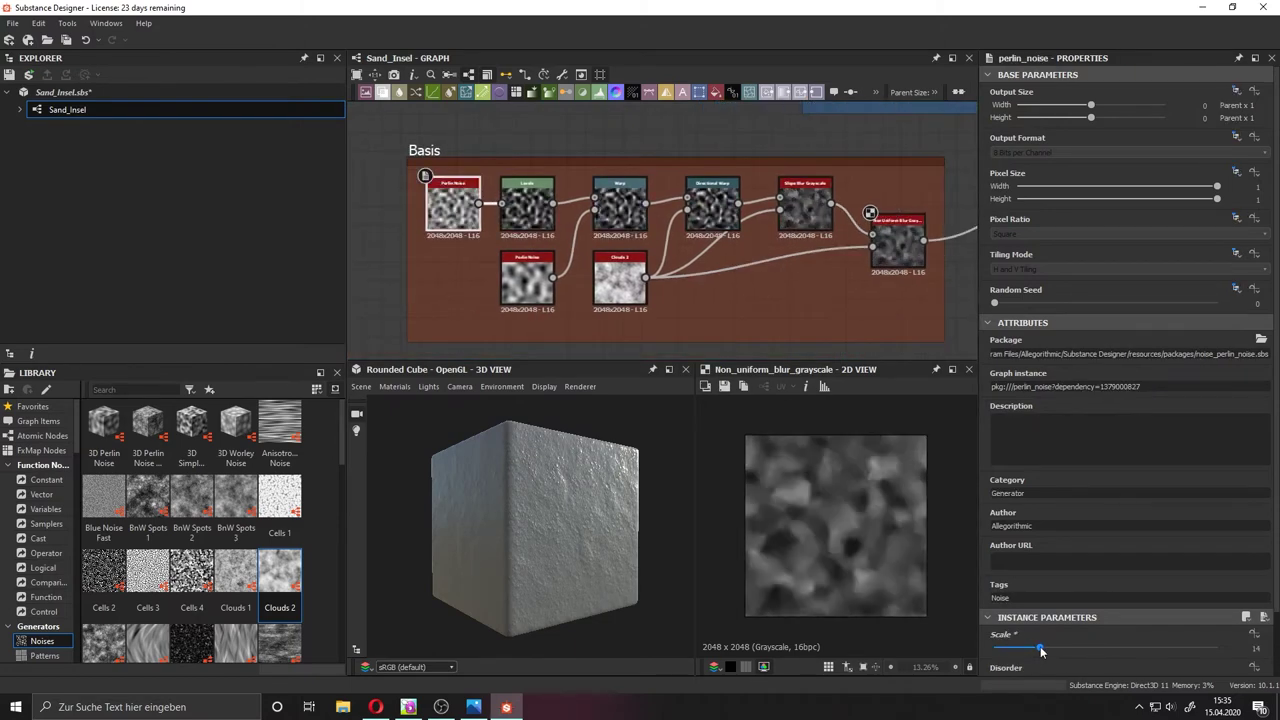
{"action": "left_click_drag", "start_coordinate": [565, 600], "coordinate": [545, 520]}
Set the second Perlin Noise scale to 10, Warp intensity to 0.66, first Perlin Noise scale to 11.
{"action": "double_click", "coordinate": [527, 280]}
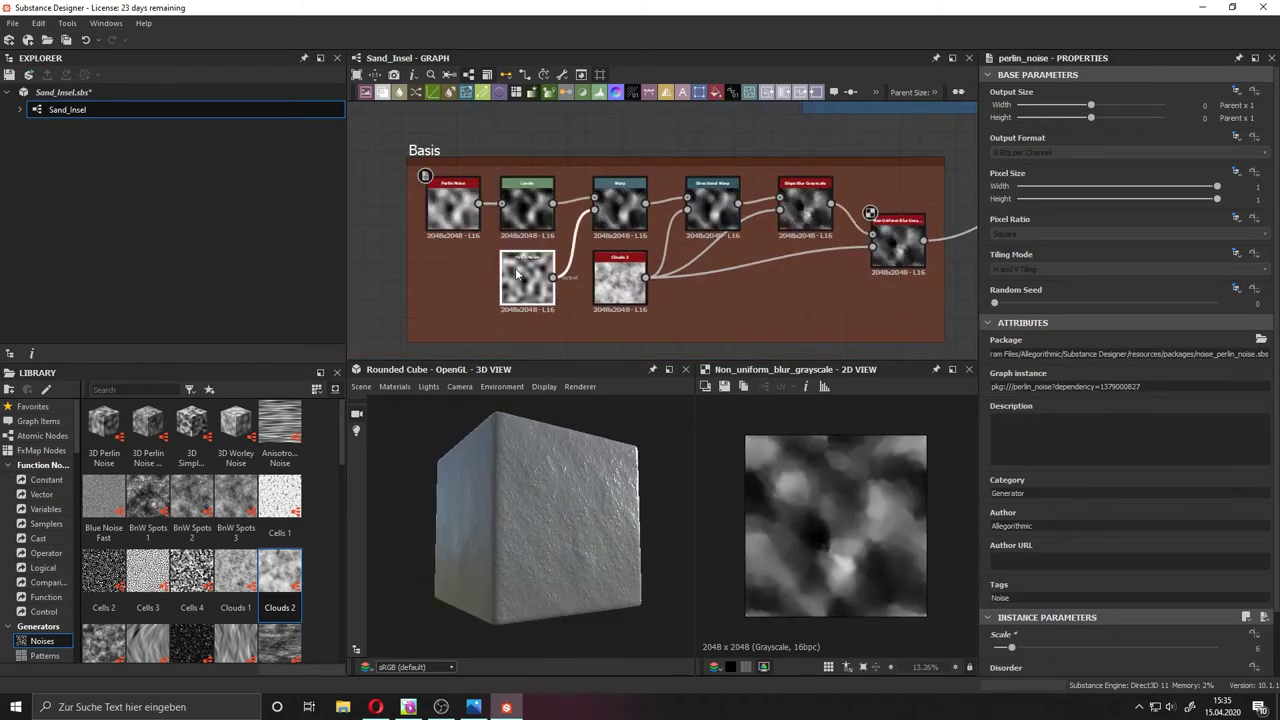
{"action": "left_click_drag", "start_coordinate": [1012, 648], "coordinate": [1028, 646]}
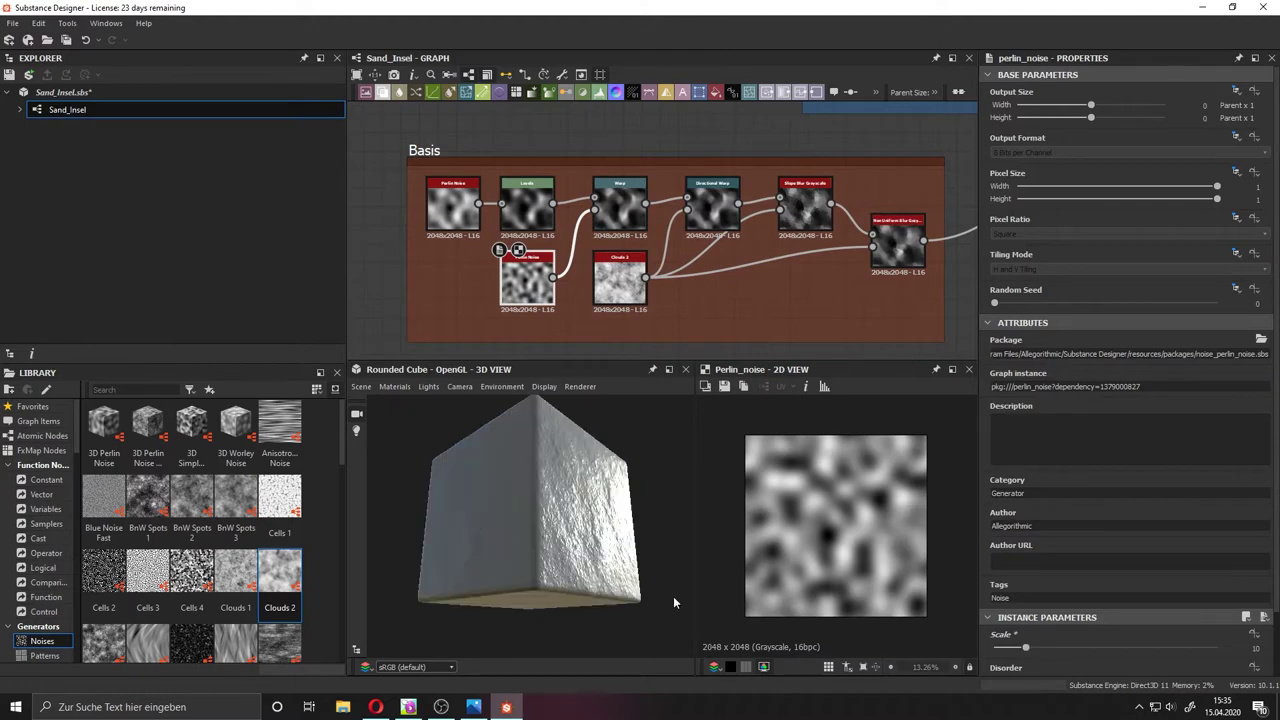
{"action": "double_click", "coordinate": [620, 205]}
{"action": "left_click_drag", "start_coordinate": [1175, 356], "coordinate": [1075, 356]}
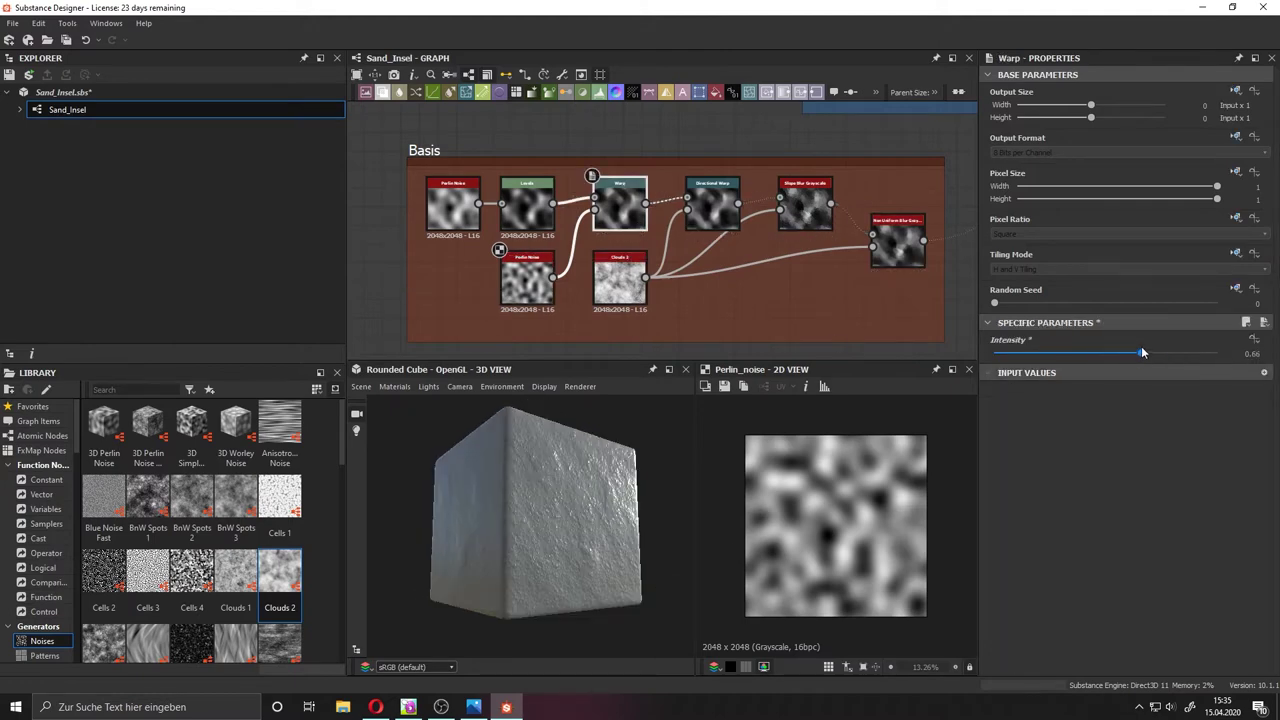
{"action": "double_click", "coordinate": [712, 205]}
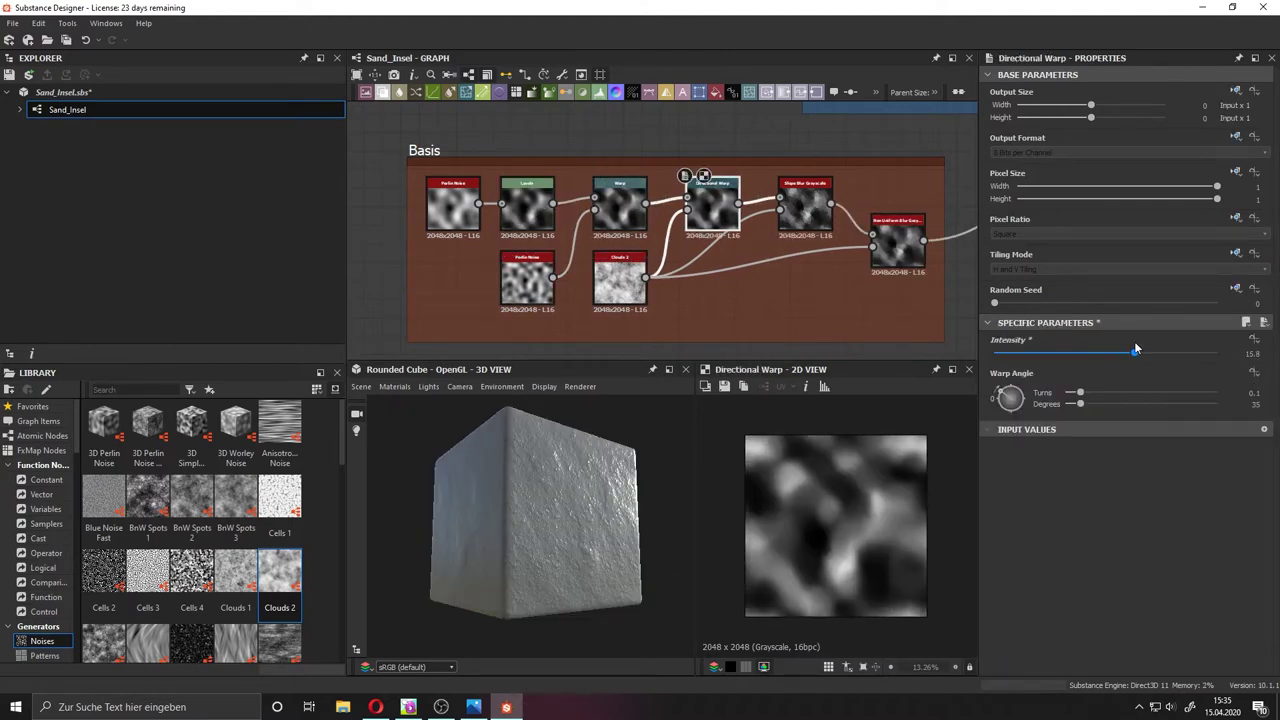
{"action": "double_click", "coordinate": [452, 205]}
{"action": "left_click_drag", "start_coordinate": [1012, 648], "coordinate": [1027, 648]}
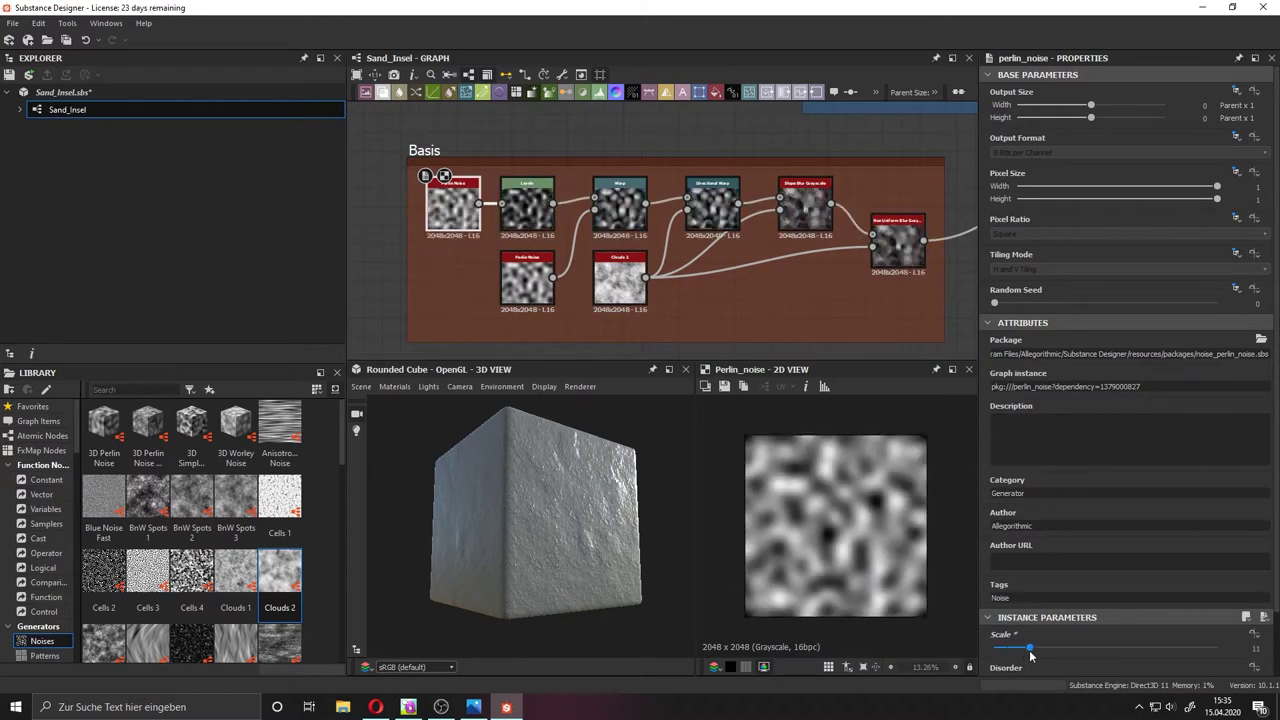
Set the Slope Blur samples to 16 and the Non Uniform Blur intensity to 7.01.
{"action": "double_click", "coordinate": [527, 205]}
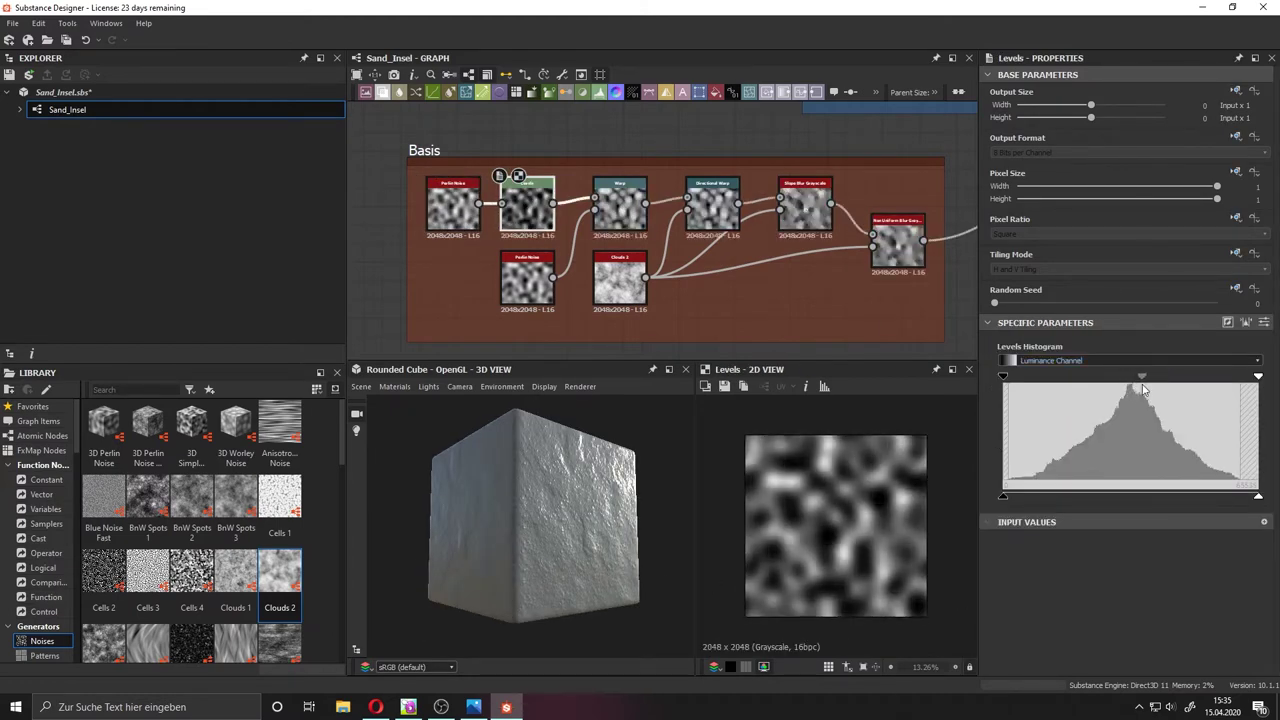
{"action": "mouse_move", "coordinate": [500, 500]}
{"action": "left_mouse_down"}
{"action": "mouse_move", "coordinate": [618, 630]}
{"action": "mouse_move", "coordinate": [650, 560]}
{"action": "left_mouse_up"}
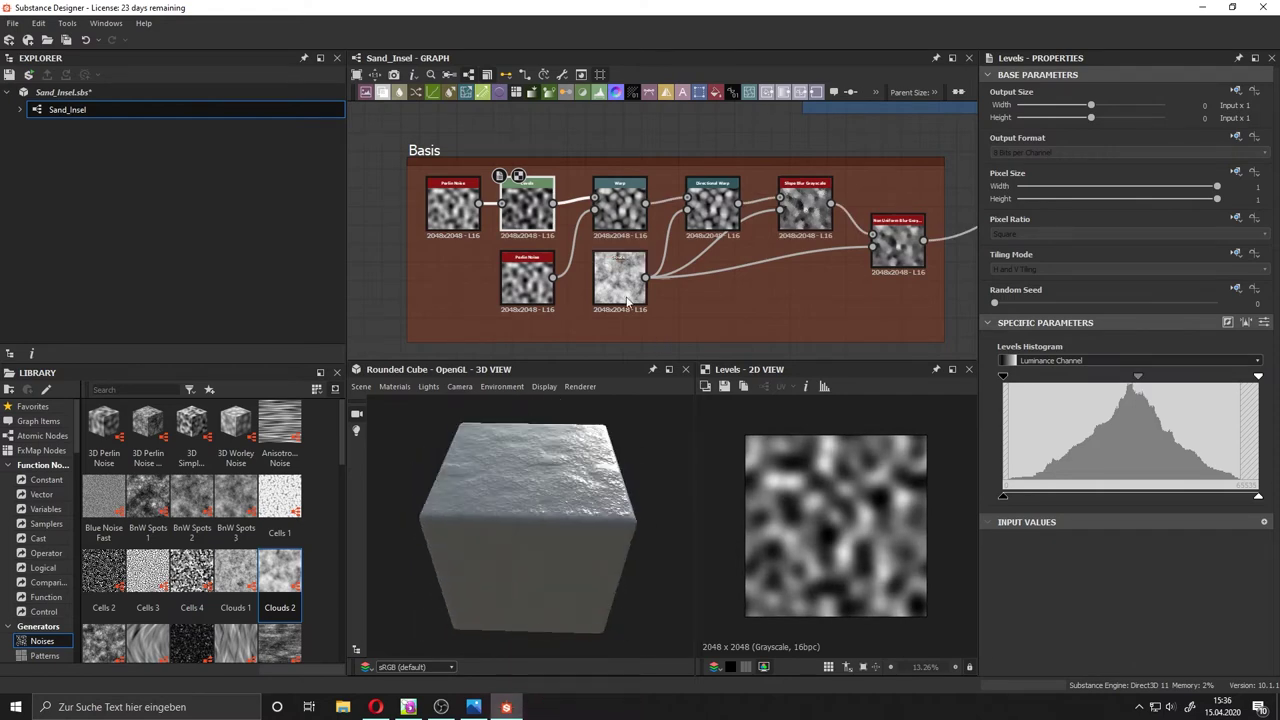
{"action": "double_click", "coordinate": [805, 205]}
{"action": "left_click_drag", "start_coordinate": [1104, 648], "coordinate": [1088, 648]}
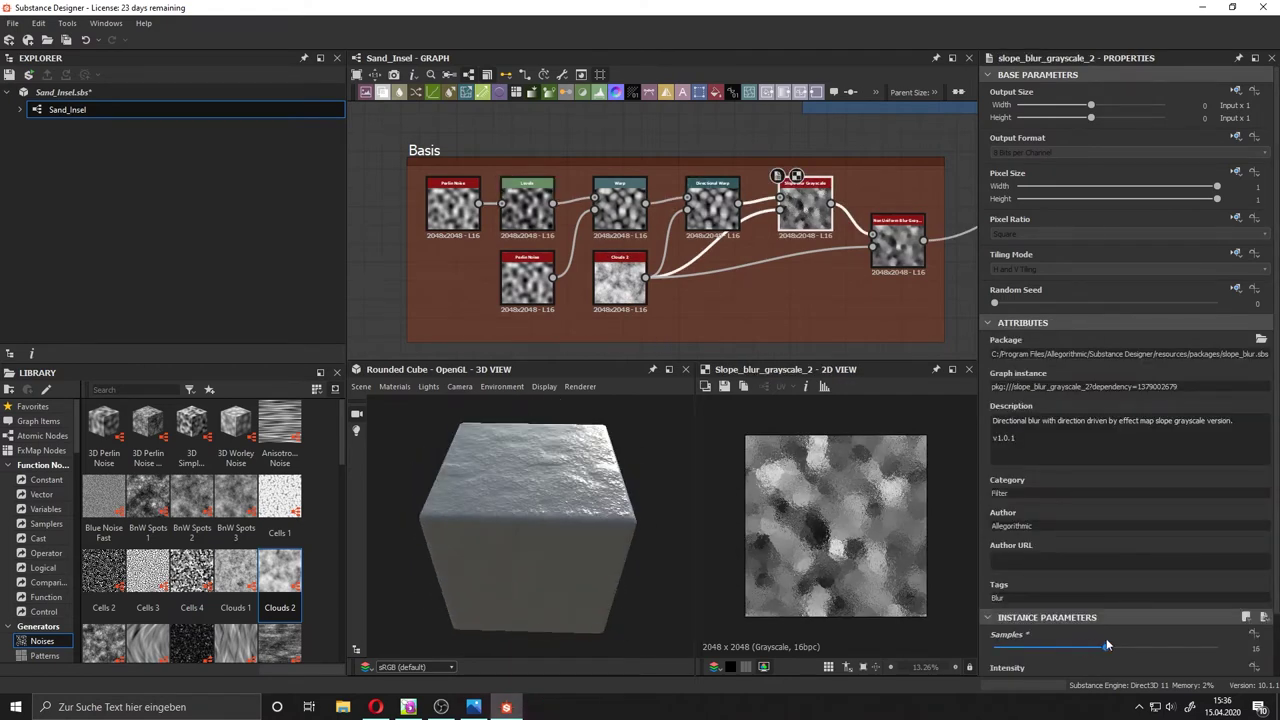
{"action": "double_click", "coordinate": [897, 243]}
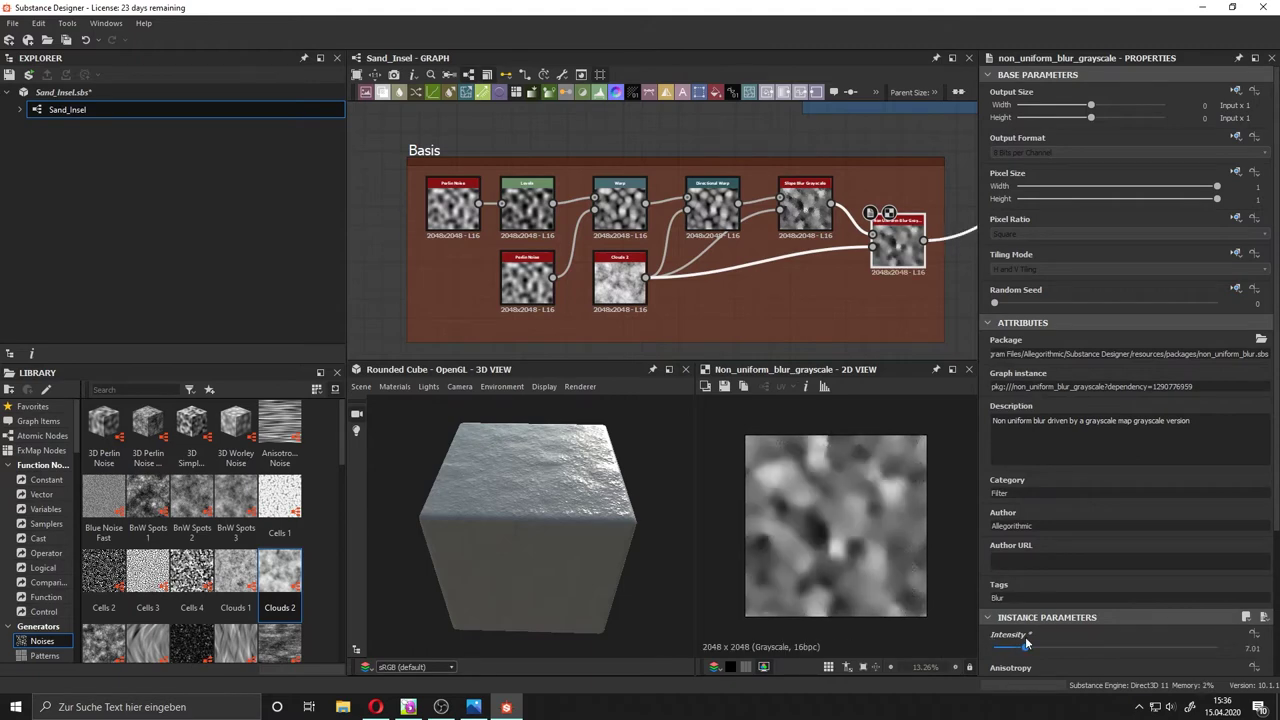
{"action": "left_click_drag", "start_coordinate": [1050, 640], "coordinate": [1025, 648]}
Insert a Normal Blend node after the lower Normal, between the two normal maps.
{"action": "left_click_drag", "start_coordinate": [651, 496], "coordinate": [463, 490]}
{"action": "scroll", "coordinate": [813, 300], "scroll_direction": "down", "scroll_amount": 3}
{"action": "scroll", "coordinate": [813, 300], "scroll_direction": "up", "scroll_amount": 3}
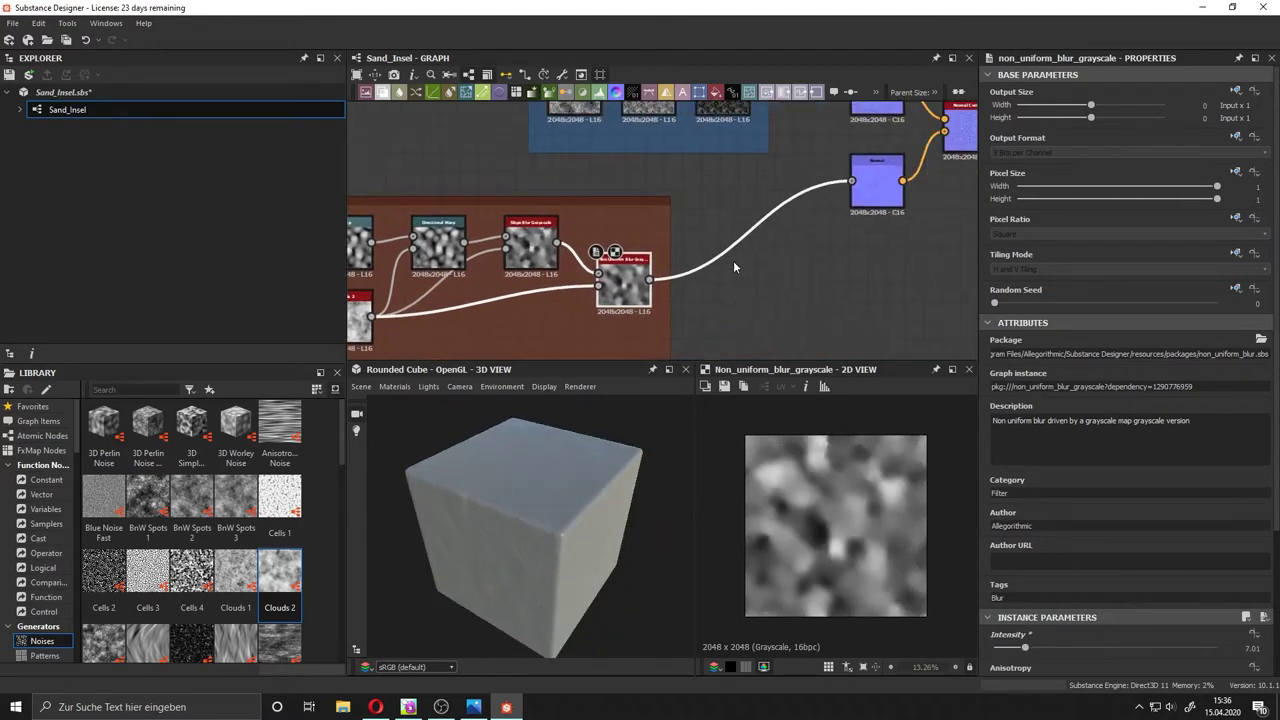
{"action": "scroll", "coordinate": [782, 245], "scroll_direction": "down", "scroll_amount": 2}
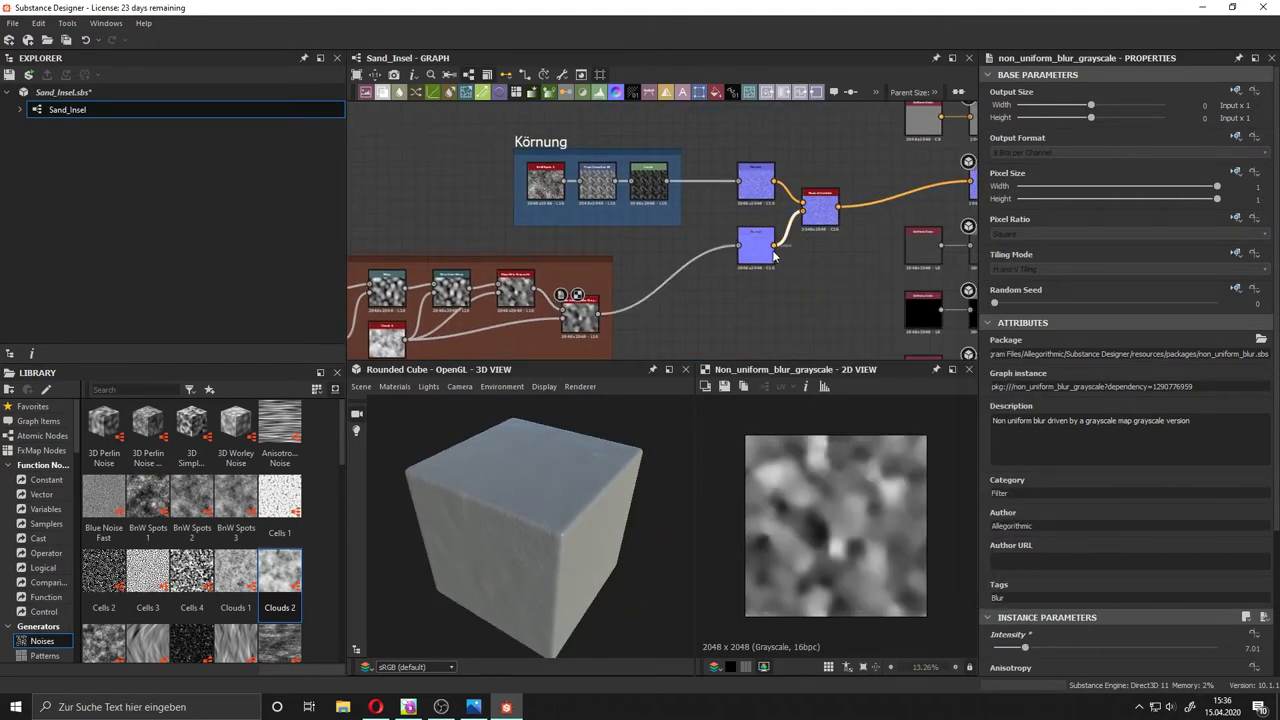
{"action": "left_click_drag", "start_coordinate": [800, 270], "coordinate": [803, 270]}
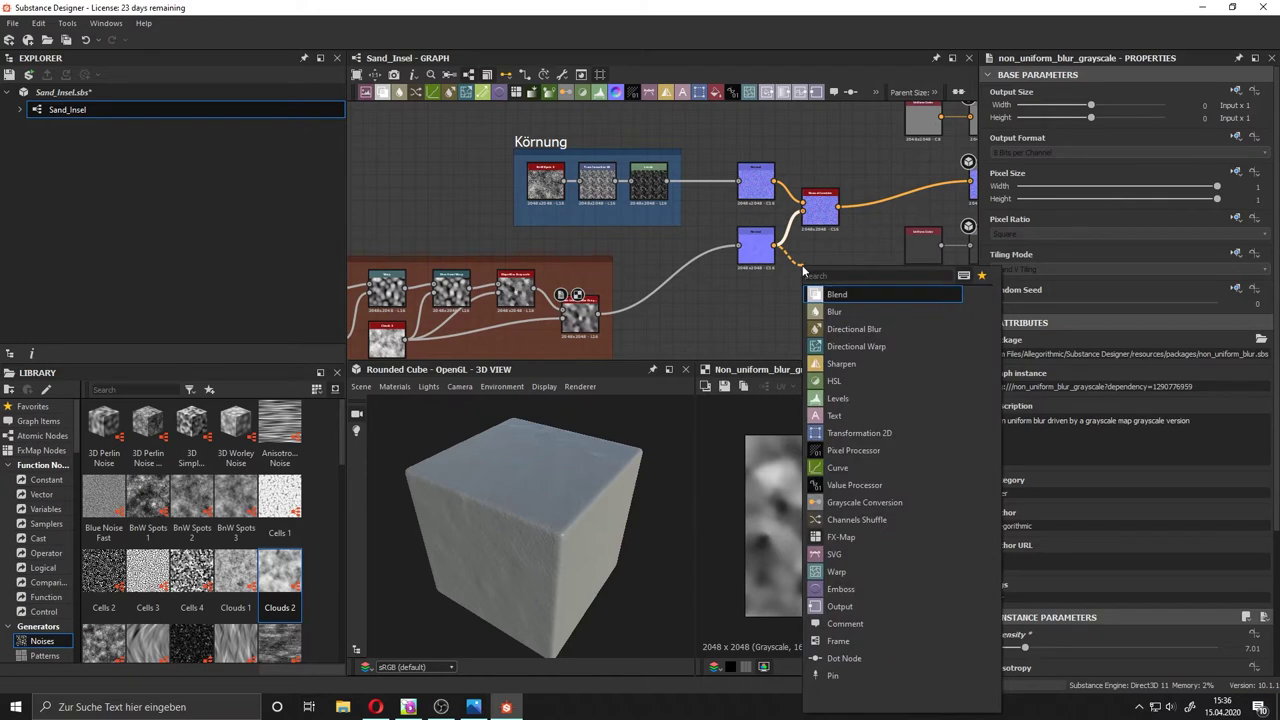
{"action": "type", "text": "no"}
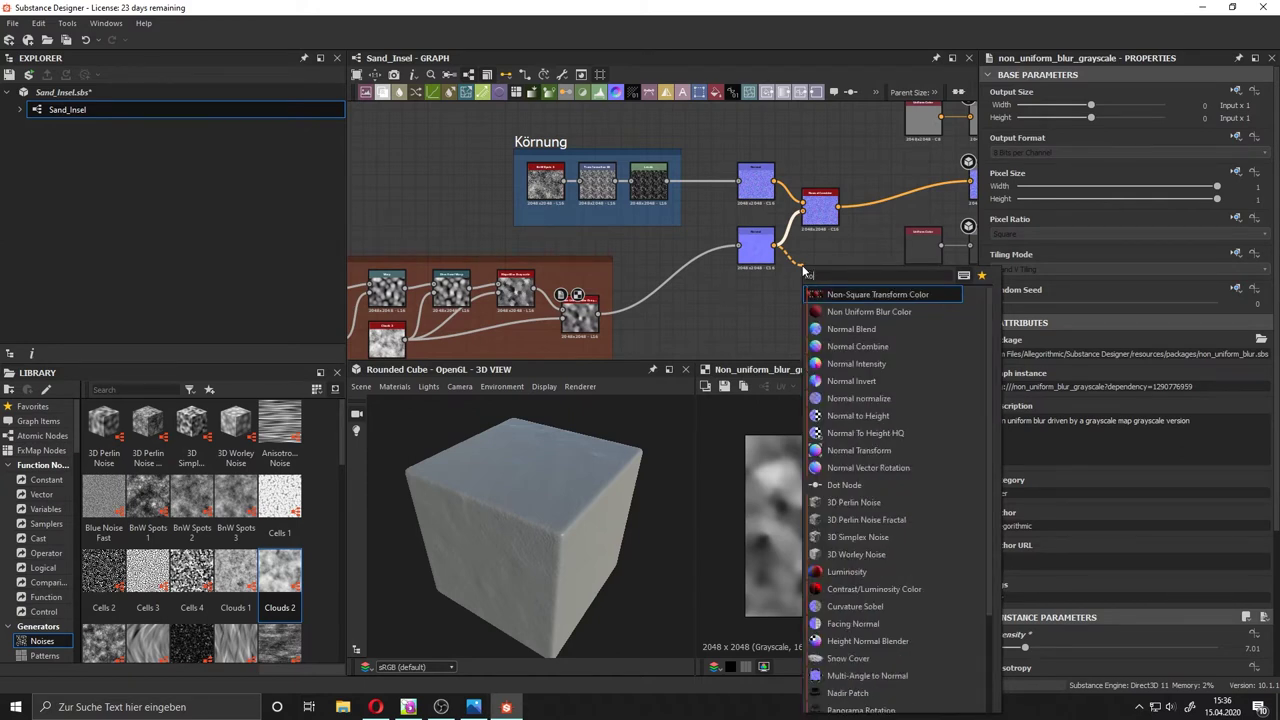
{"action": "key", "text": "Down"}
{"action": "key", "text": "Down"}
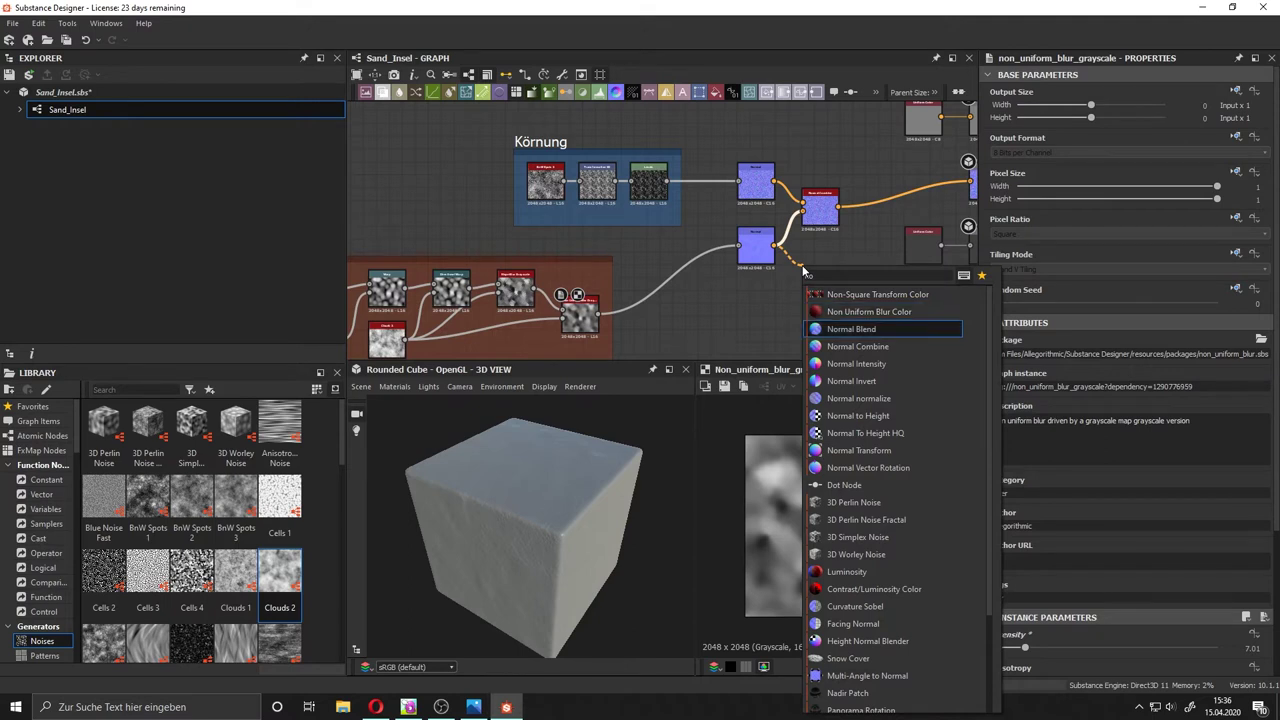
{"action": "key", "text": "Return"}
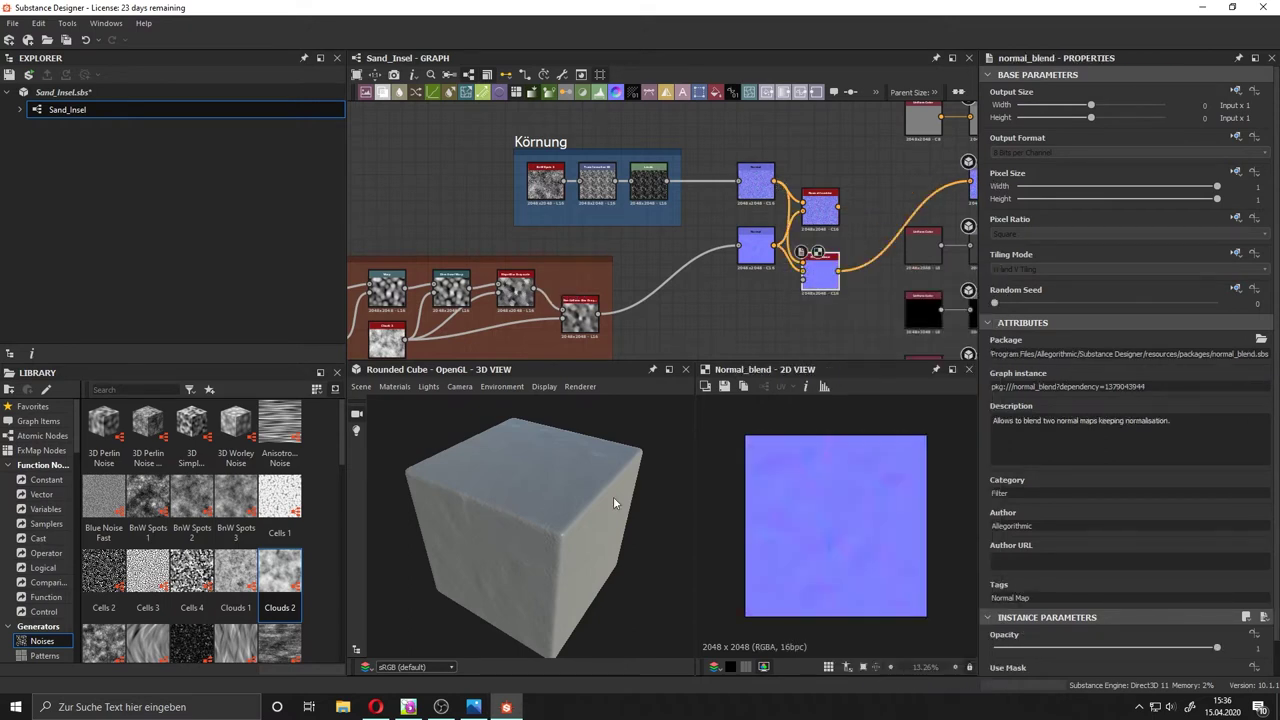
Lower the Normal Blend opacity to about 0.36, using two undos to keep the Normal Blend.
{"action": "scroll", "coordinate": [1121, 587], "scroll_direction": "down", "scroll_amount": 1}
{"action": "left_click", "coordinate": [1209, 610]}
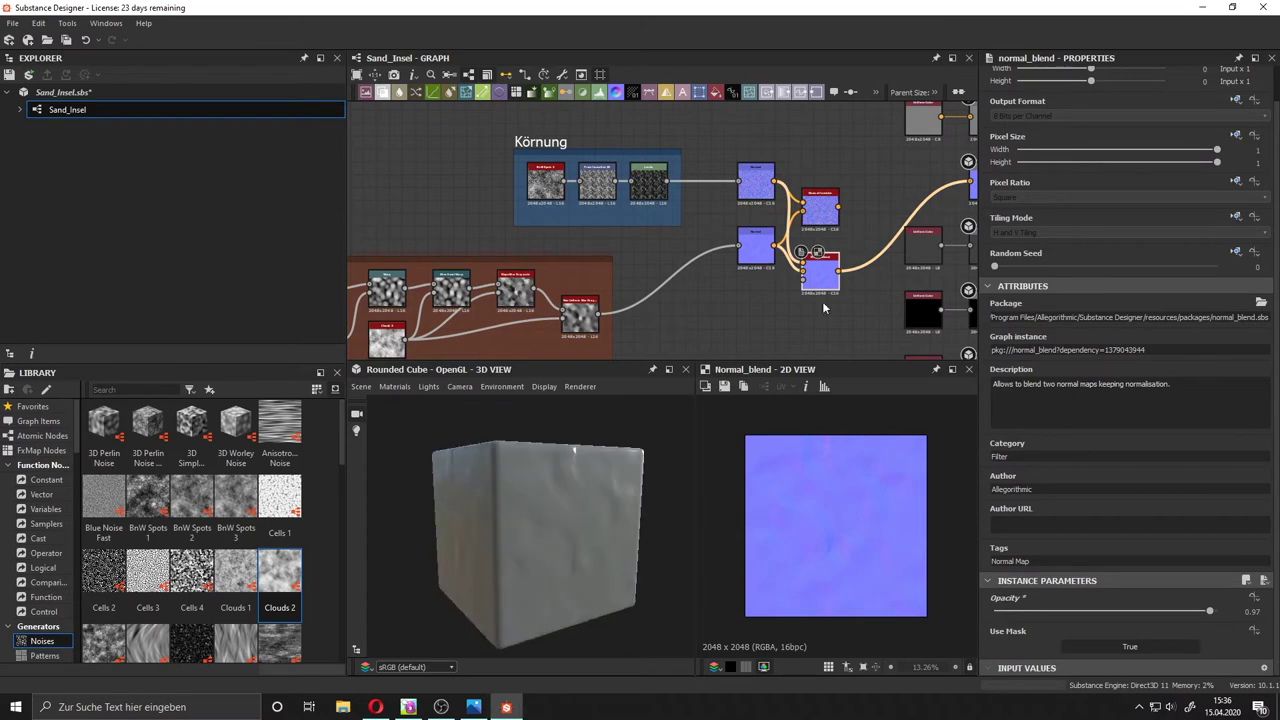
{"action": "left_click", "coordinate": [756, 182]}
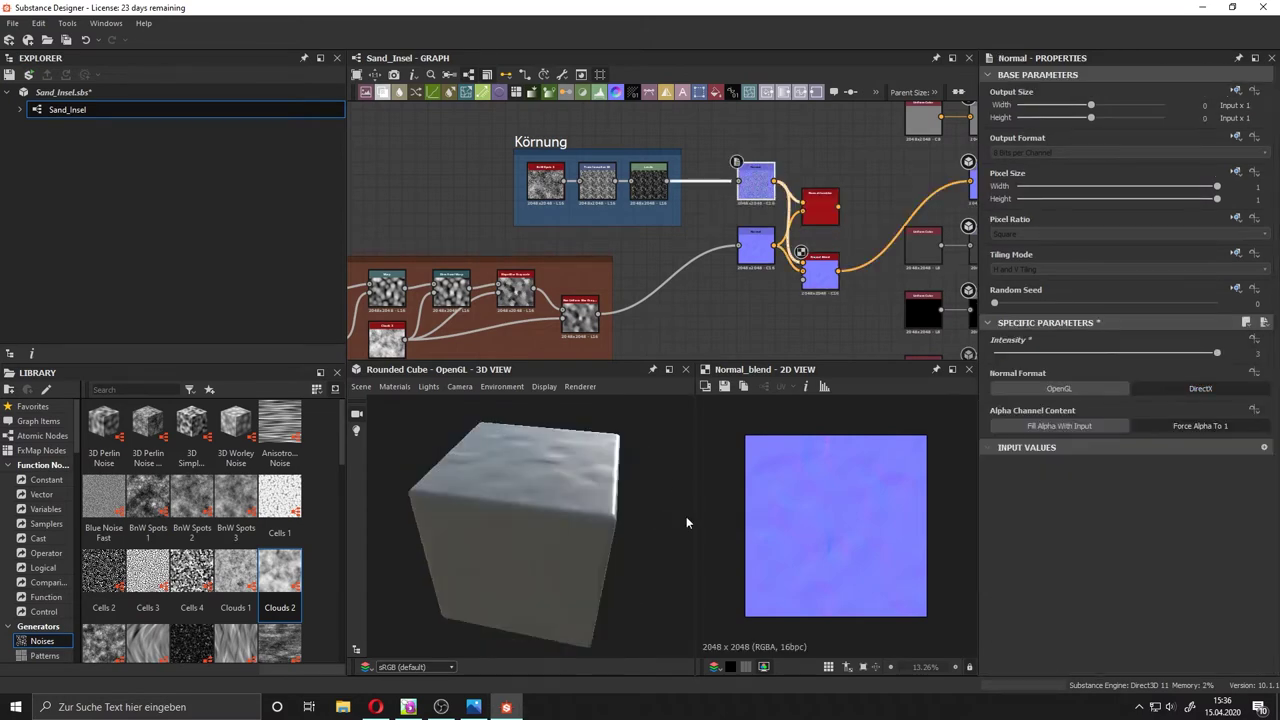
{"action": "left_click_drag", "start_coordinate": [686, 516], "coordinate": [585, 463]}
{"action": "left_click", "coordinate": [820, 272]}
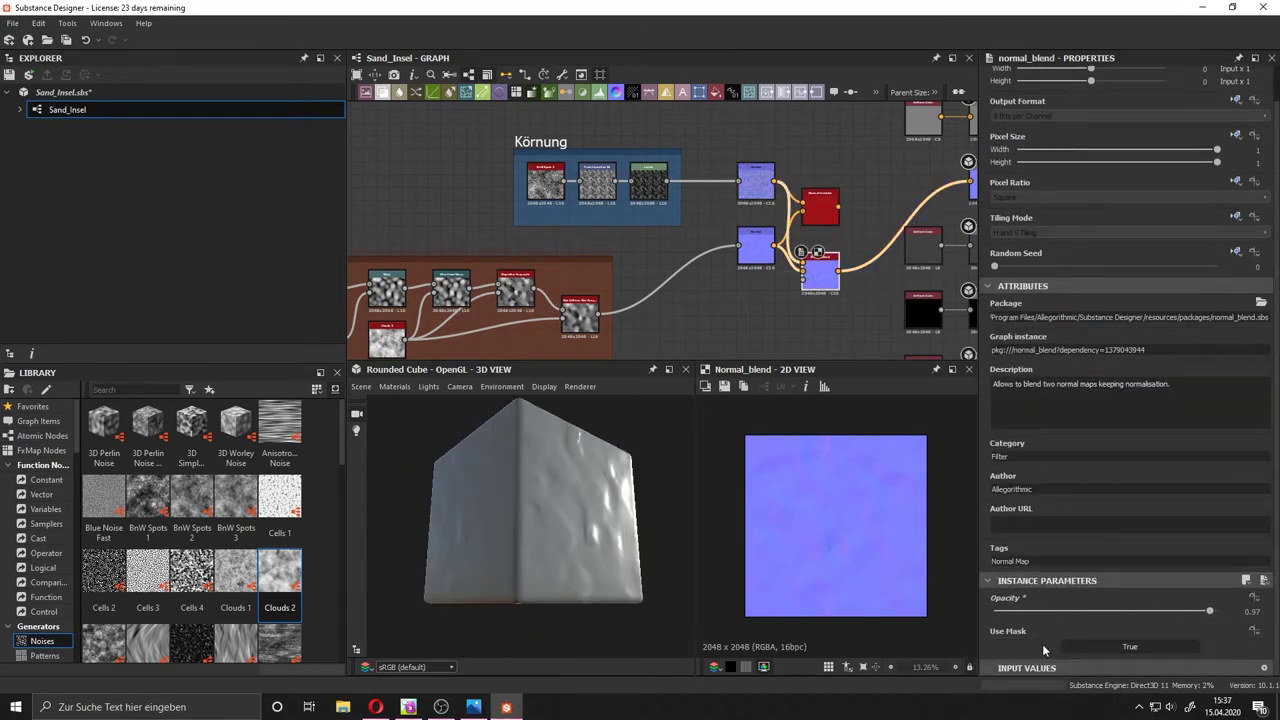
{"action": "left_click", "coordinate": [1088, 611]}
{"action": "left_click_drag", "start_coordinate": [1071, 614], "coordinate": [1044, 611]}
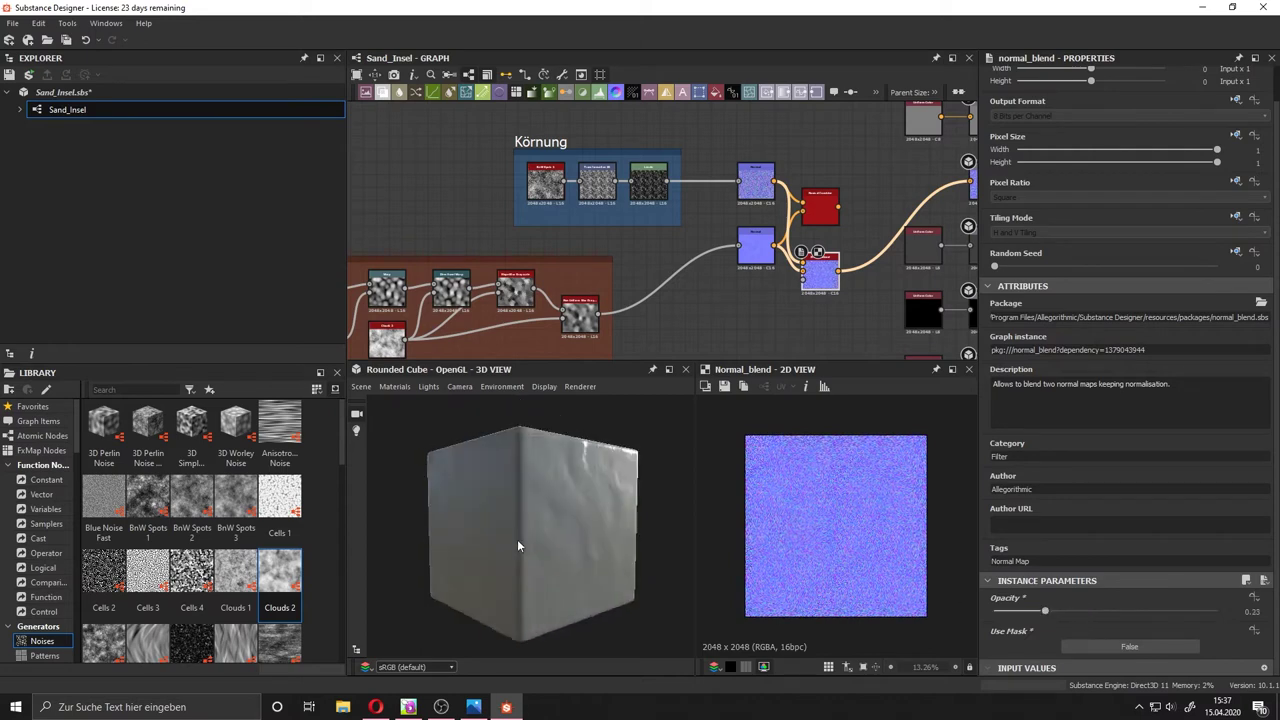
{"action": "scroll", "coordinate": [517, 543], "scroll_direction": "up", "scroll_amount": 3}
{"action": "key", "text": "ctrl+z"}
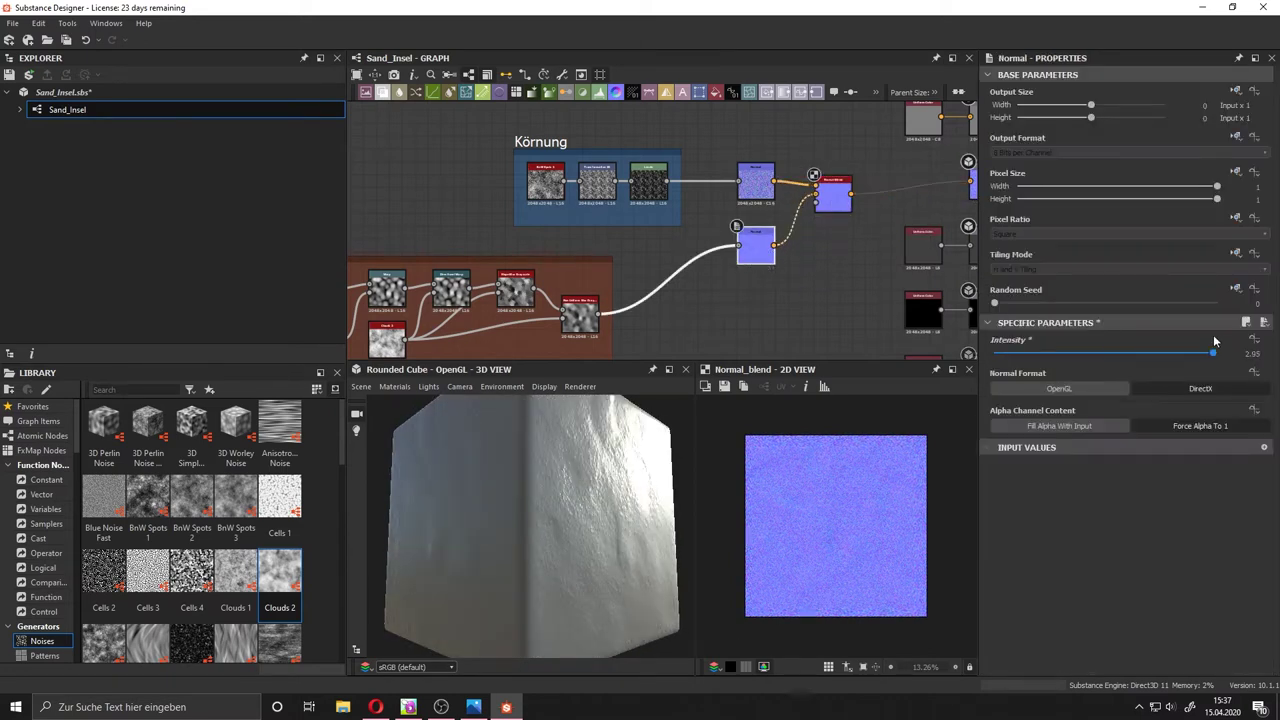
{"action": "key", "text": "ctrl+z"}
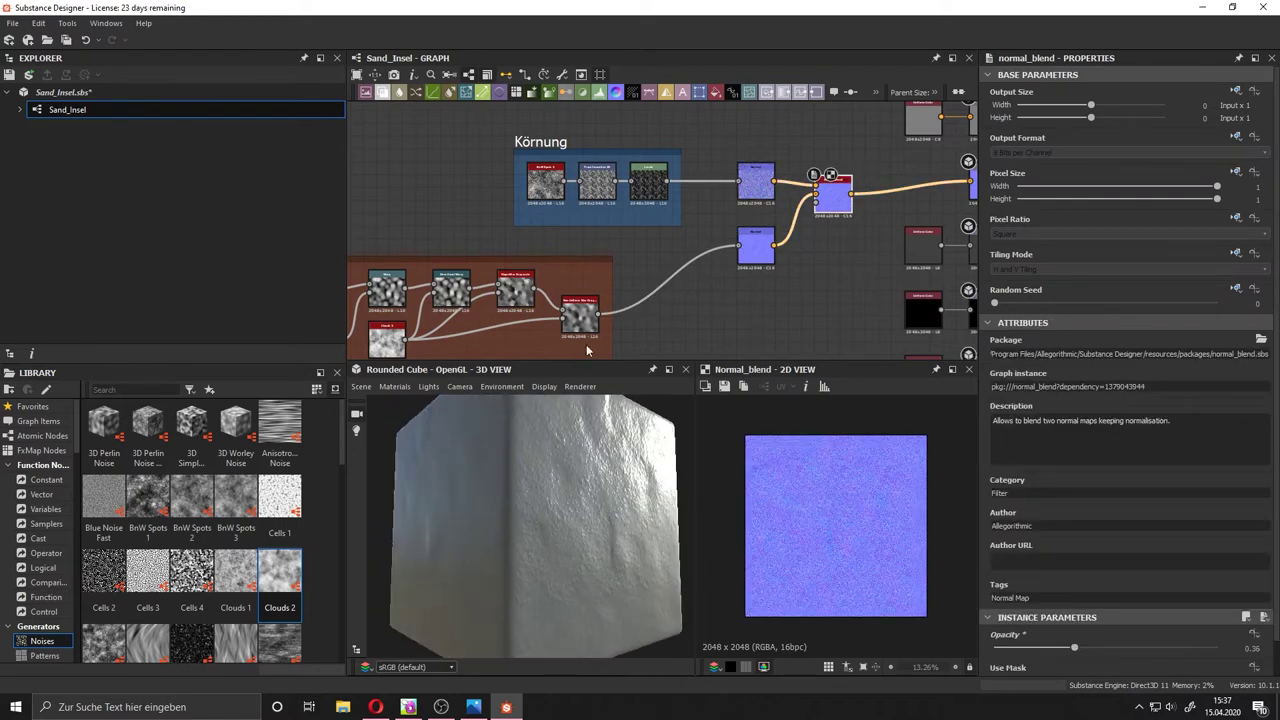
Preview the Basis blur nodes and lower the Directional Warp intensity to about 20.45.
{"action": "left_click", "coordinate": [578, 315]}
{"action": "mouse_move", "coordinate": [600, 500]}
{"action": "left_mouse_down"}
{"action": "mouse_move", "coordinate": [620, 610]}
{"action": "mouse_move", "coordinate": [580, 600]}
{"action": "left_mouse_up"}
{"action": "left_click", "coordinate": [507, 292]}
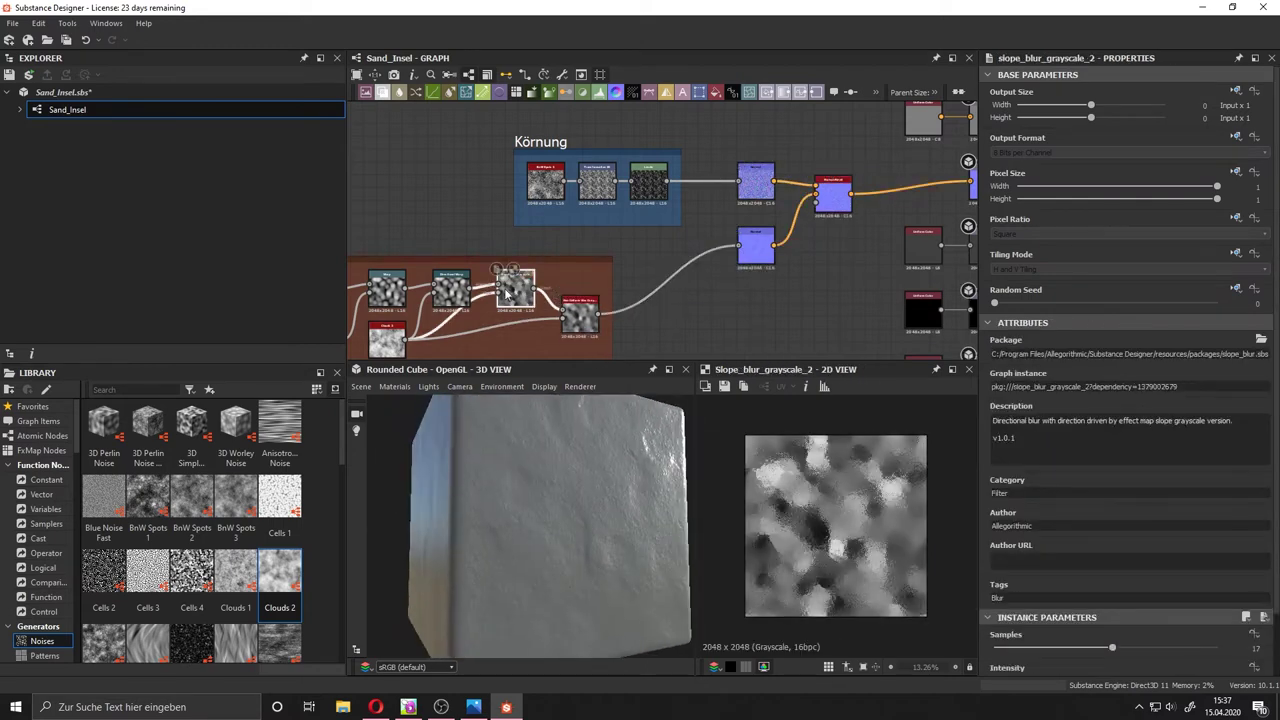
{"action": "left_click_drag", "start_coordinate": [520, 530], "coordinate": [600, 530]}
{"action": "left_click", "coordinate": [387, 290]}
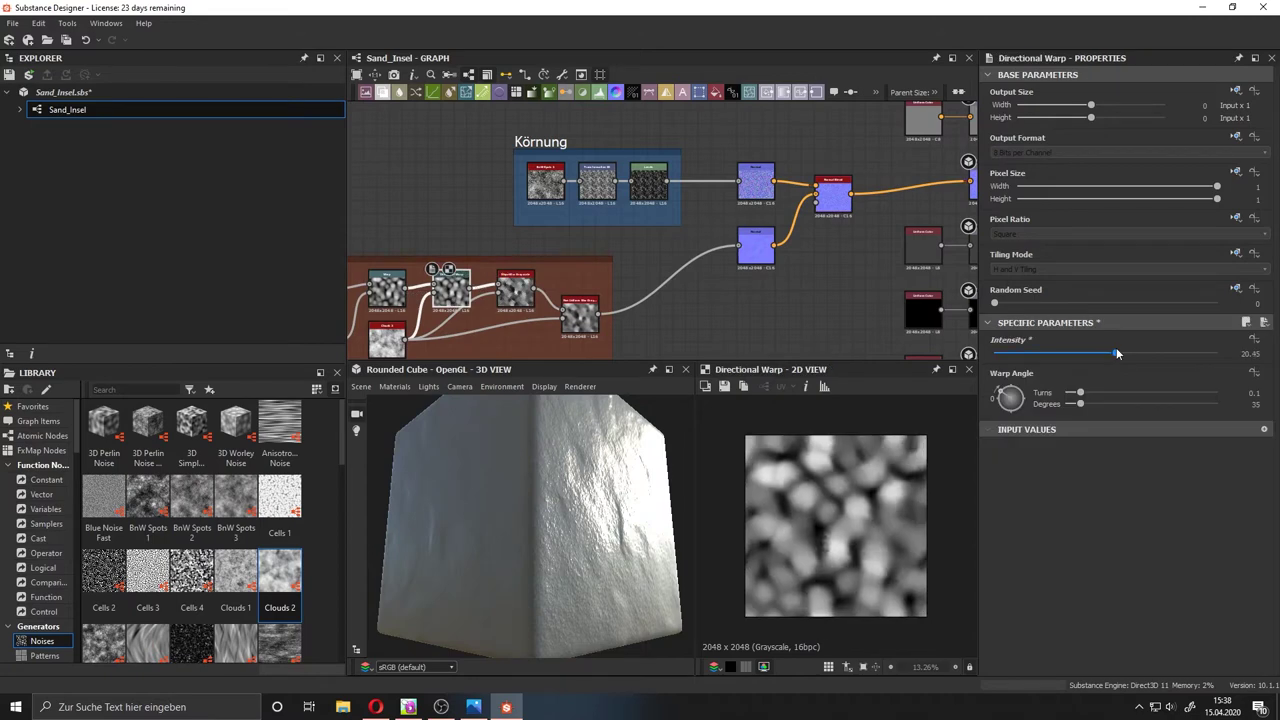
{"action": "left_click", "coordinate": [1055, 352]}
Adjust the Basis Levels black point, output white and midtones to brighten the mask.
{"action": "scroll", "coordinate": [485, 340], "scroll_direction": "down", "scroll_amount": 2}
{"action": "left_click", "coordinate": [468, 257]}
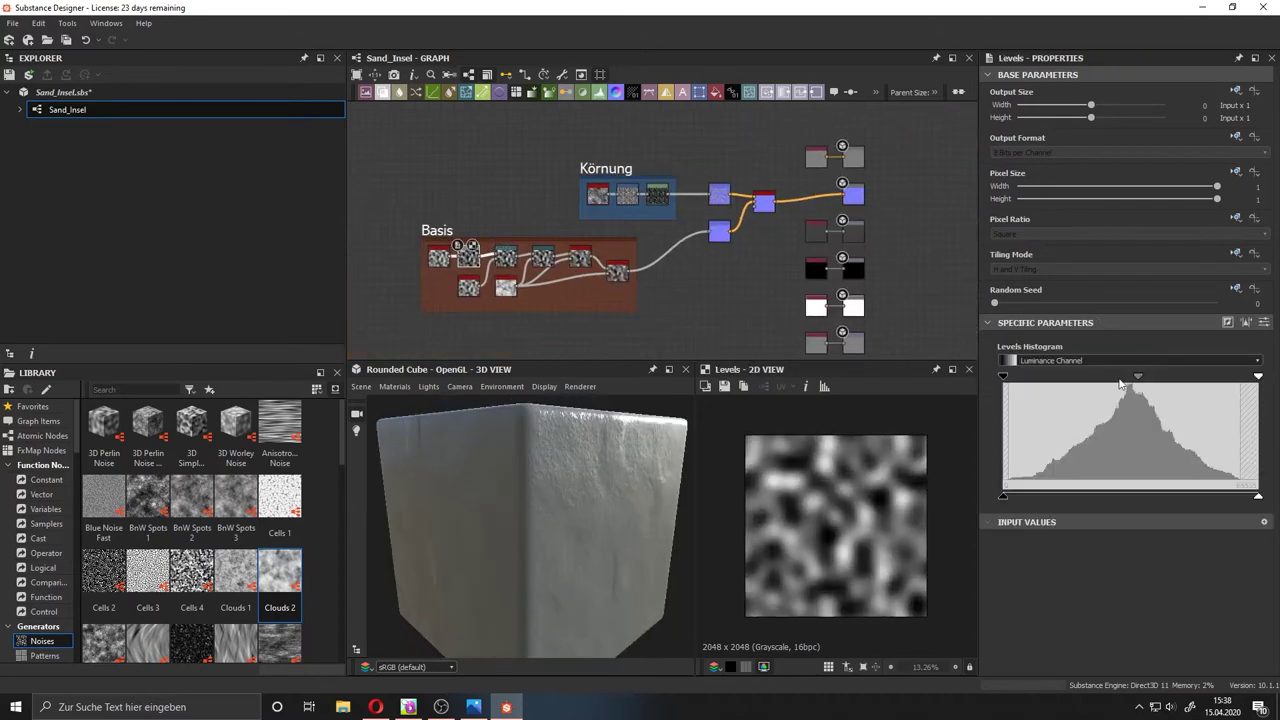
{"action": "left_click_drag", "start_coordinate": [1003, 376], "coordinate": [1015, 376]}
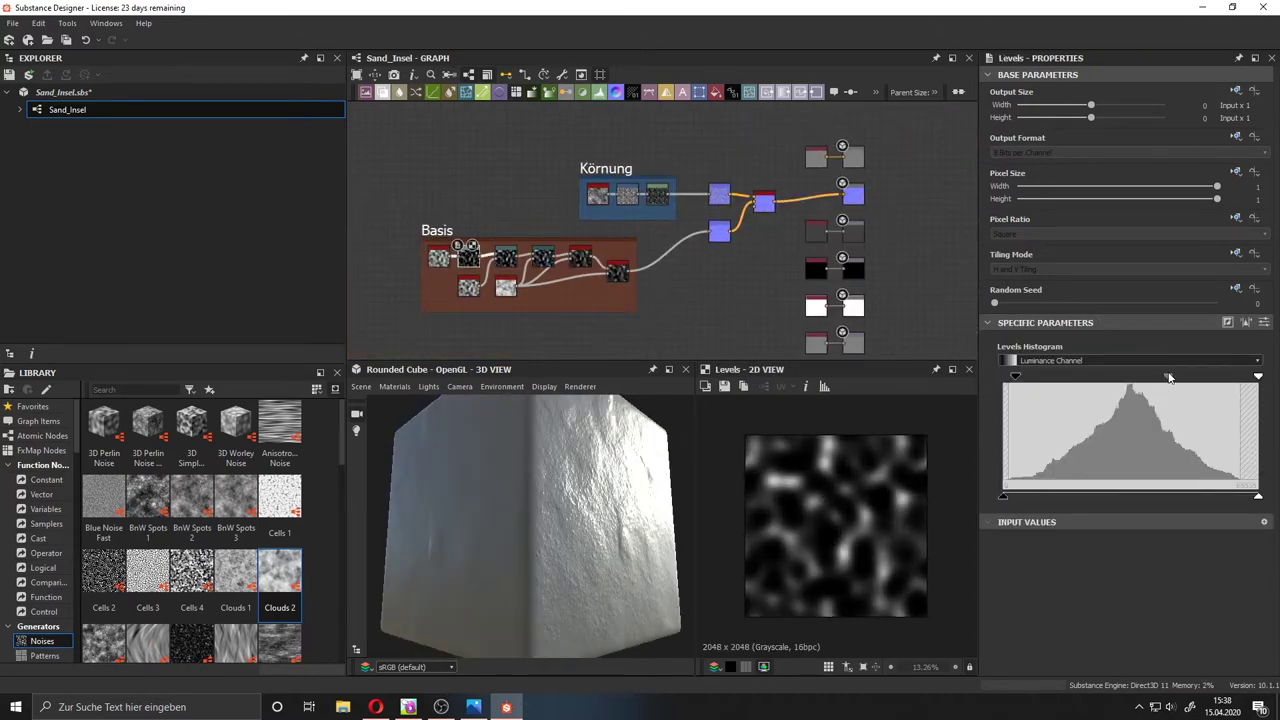
{"action": "left_click_drag", "start_coordinate": [1234, 497], "coordinate": [1258, 497]}
{"action": "left_click_drag", "start_coordinate": [1160, 376], "coordinate": [1150, 377]}
{"action": "left_click_drag", "start_coordinate": [627, 579], "coordinate": [568, 544]}
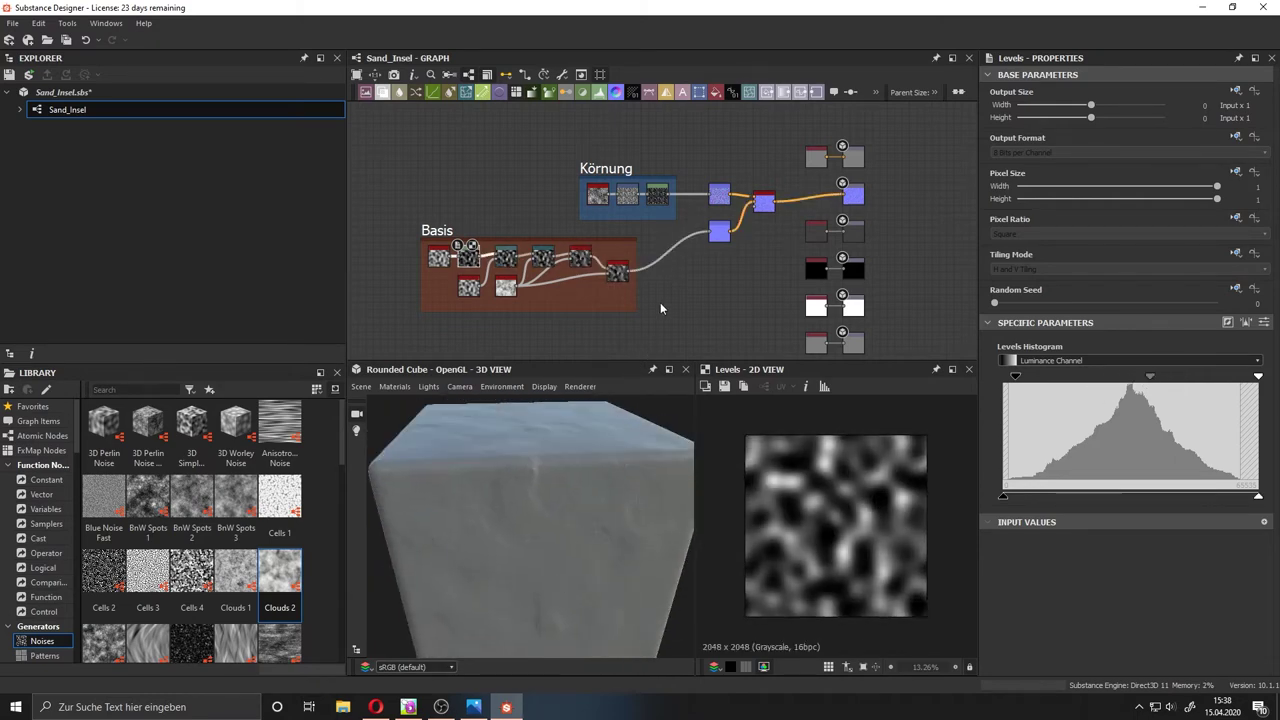
Insert a Levels node on the Basis-to-Normal wire and adjust its black point and output white.
{"action": "right_click", "coordinate": [669, 247]}
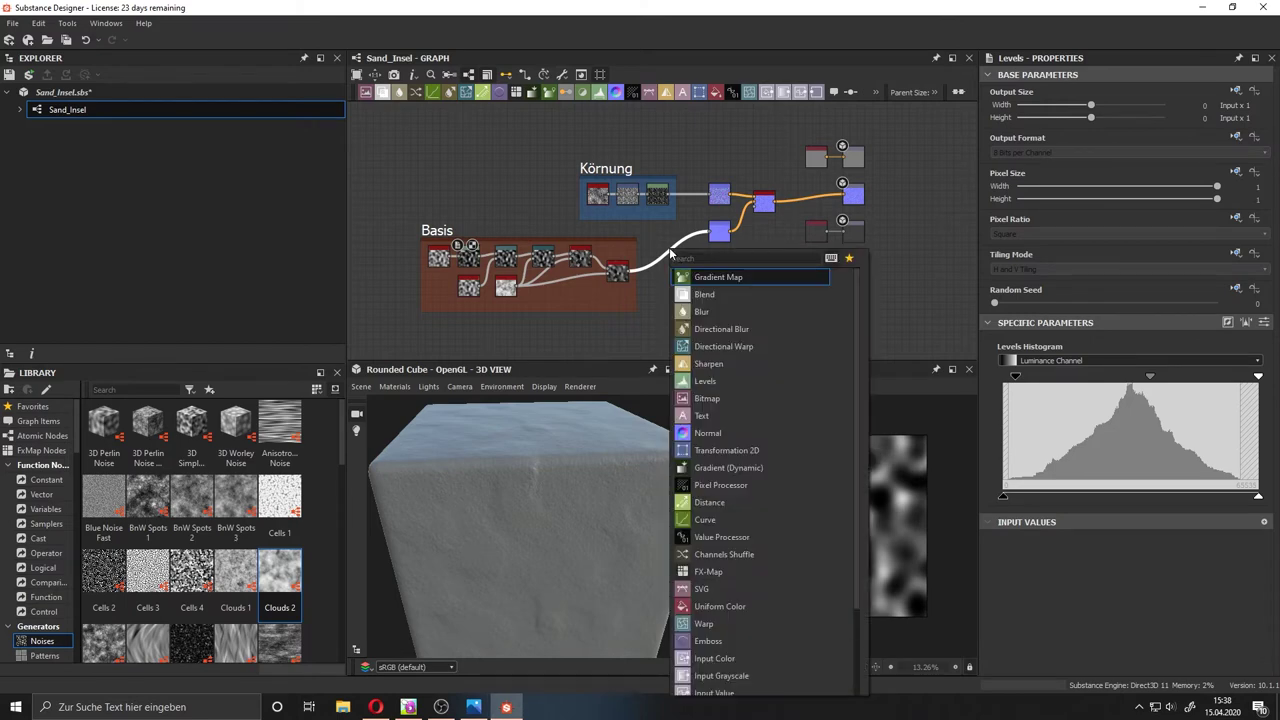
{"action": "type", "text": "lev"}
{"action": "key", "text": "Return"}
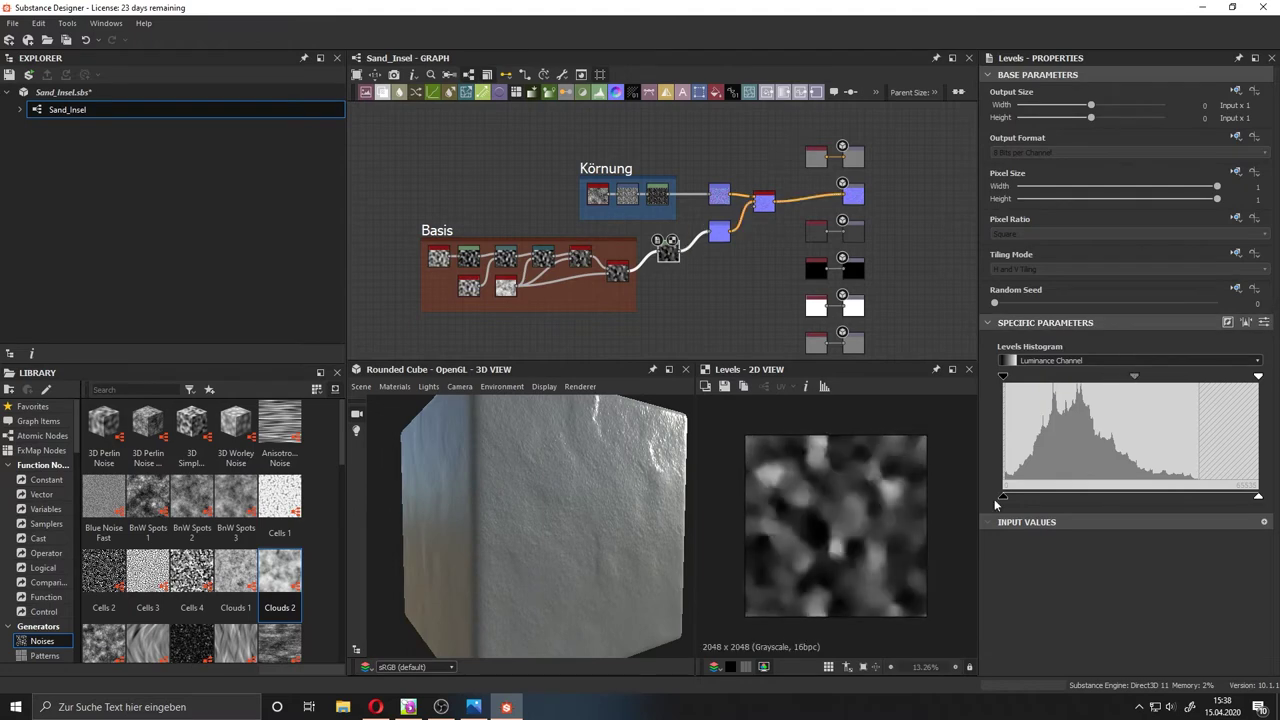
{"action": "left_click_drag", "start_coordinate": [1002, 378], "coordinate": [1015, 378]}
{"action": "mouse_move", "coordinate": [1258, 496]}
{"action": "left_mouse_down"}
{"action": "mouse_move", "coordinate": [1210, 496]}
{"action": "mouse_move", "coordinate": [1258, 496]}
{"action": "left_mouse_up"}
{"action": "mouse_move", "coordinate": [620, 520]}
{"action": "left_mouse_down"}
{"action": "mouse_move", "coordinate": [481, 596]}
{"action": "mouse_move", "coordinate": [540, 540]}
{"action": "left_mouse_up"}
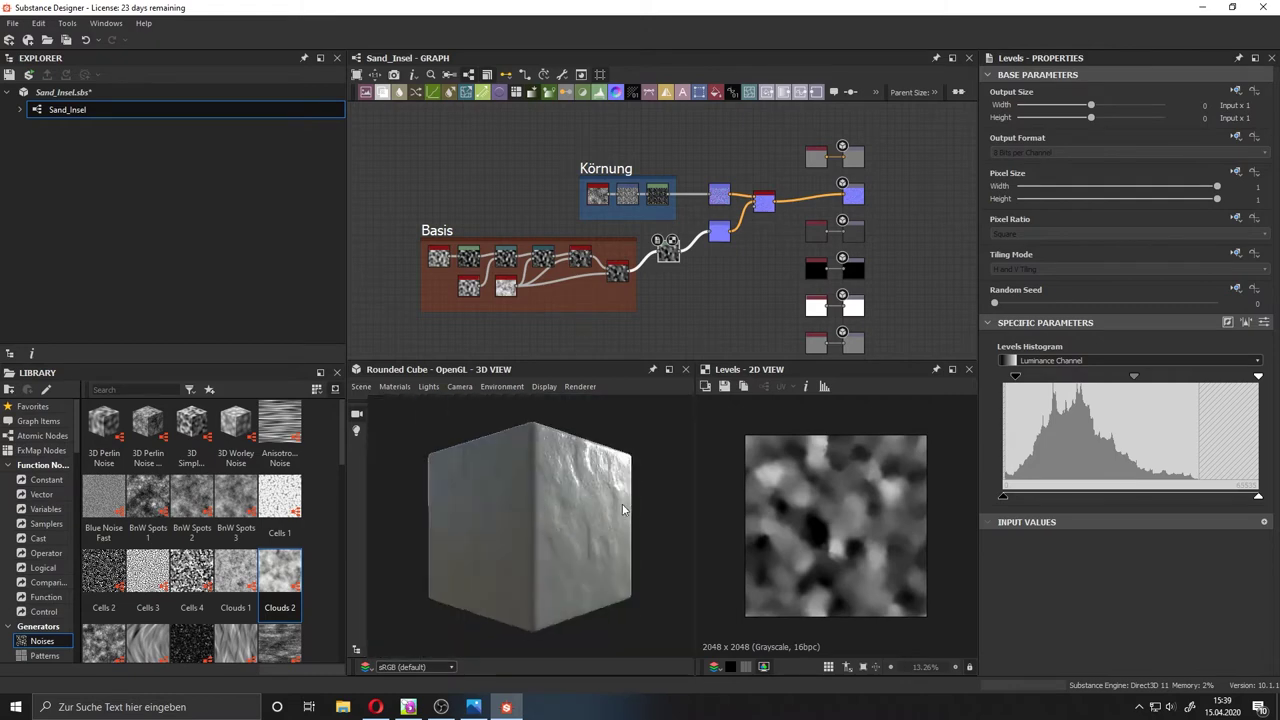
Change the Perlin noise feeding Basis and the grey Uniform Color level, then free graph space above.
{"action": "left_click", "coordinate": [438, 258]}
{"action": "left_click_drag", "start_coordinate": [1010, 652], "coordinate": [1030, 652]}
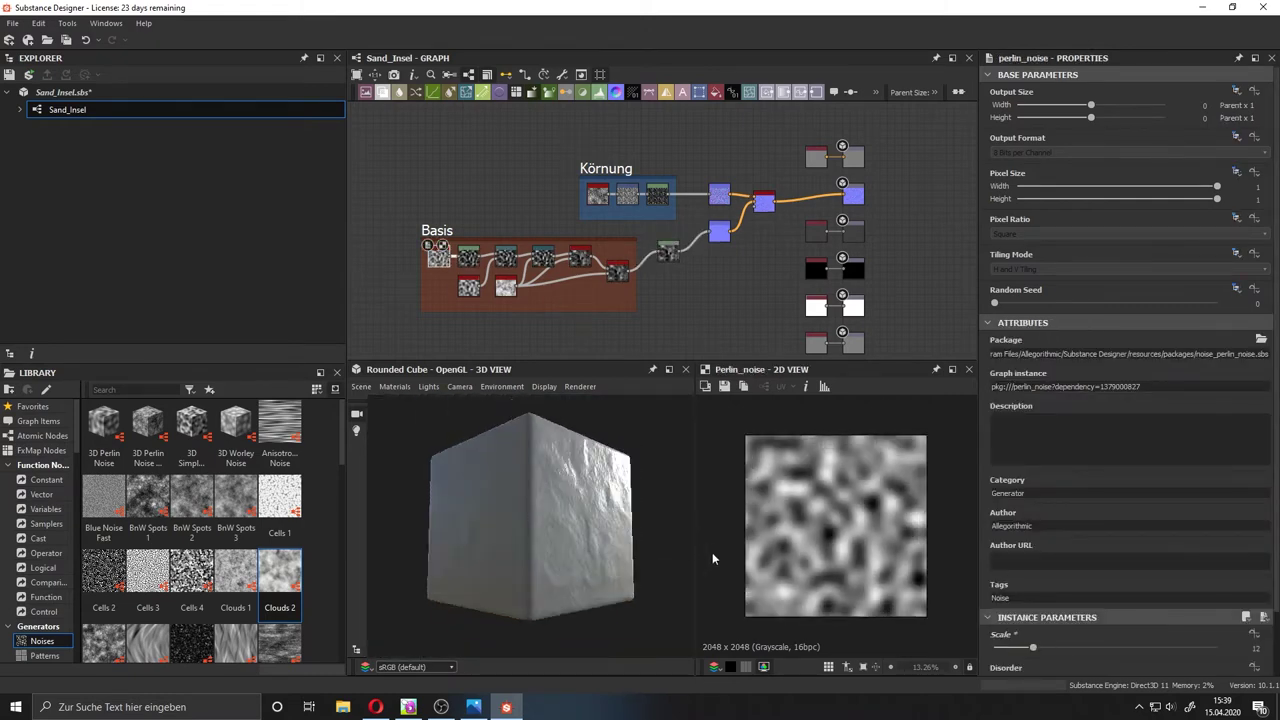
{"action": "left_click", "coordinate": [470, 260]}
{"action": "left_click_drag", "start_coordinate": [555, 505], "coordinate": [648, 494]}
{"action": "left_click", "coordinate": [816, 228]}
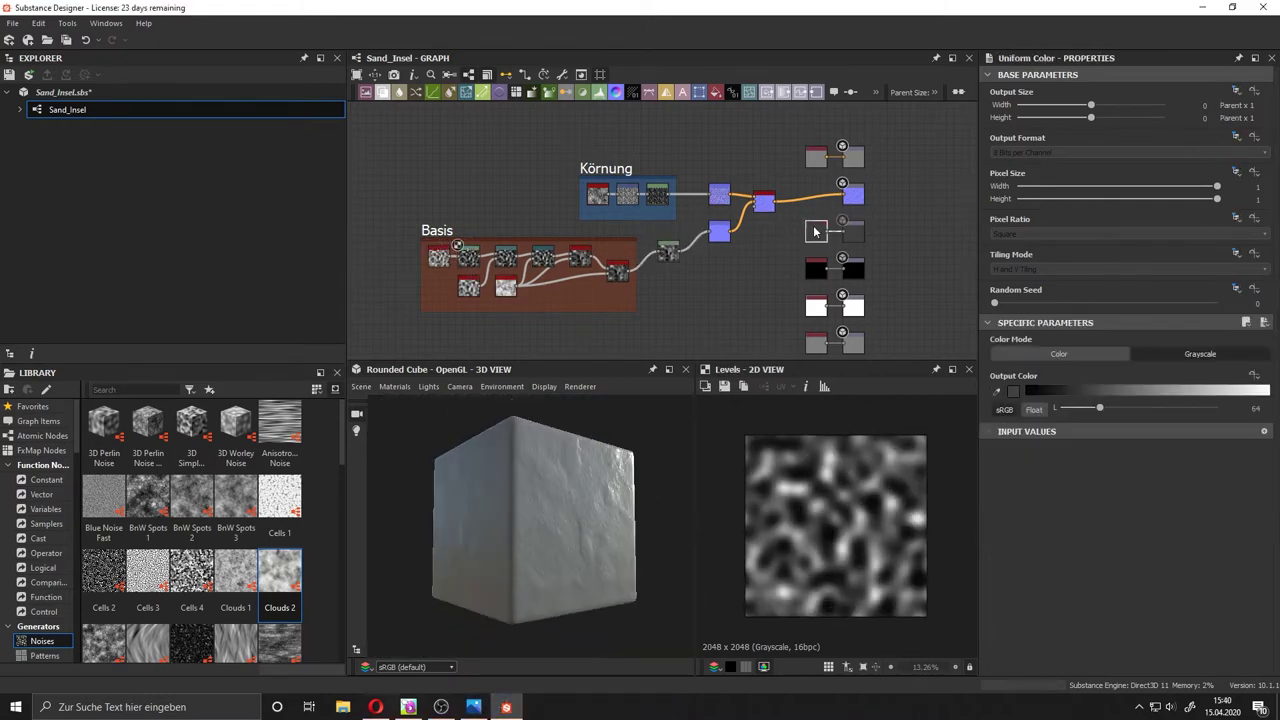
{"action": "left_click_drag", "start_coordinate": [1137, 408], "coordinate": [1180, 407]}
{"action": "mouse_move", "coordinate": [560, 450]}
{"action": "left_mouse_down"}
{"action": "mouse_move", "coordinate": [629, 438]}
{"action": "mouse_move", "coordinate": [600, 440]}
{"action": "left_mouse_up"}
{"action": "left_click", "coordinate": [620, 170]}
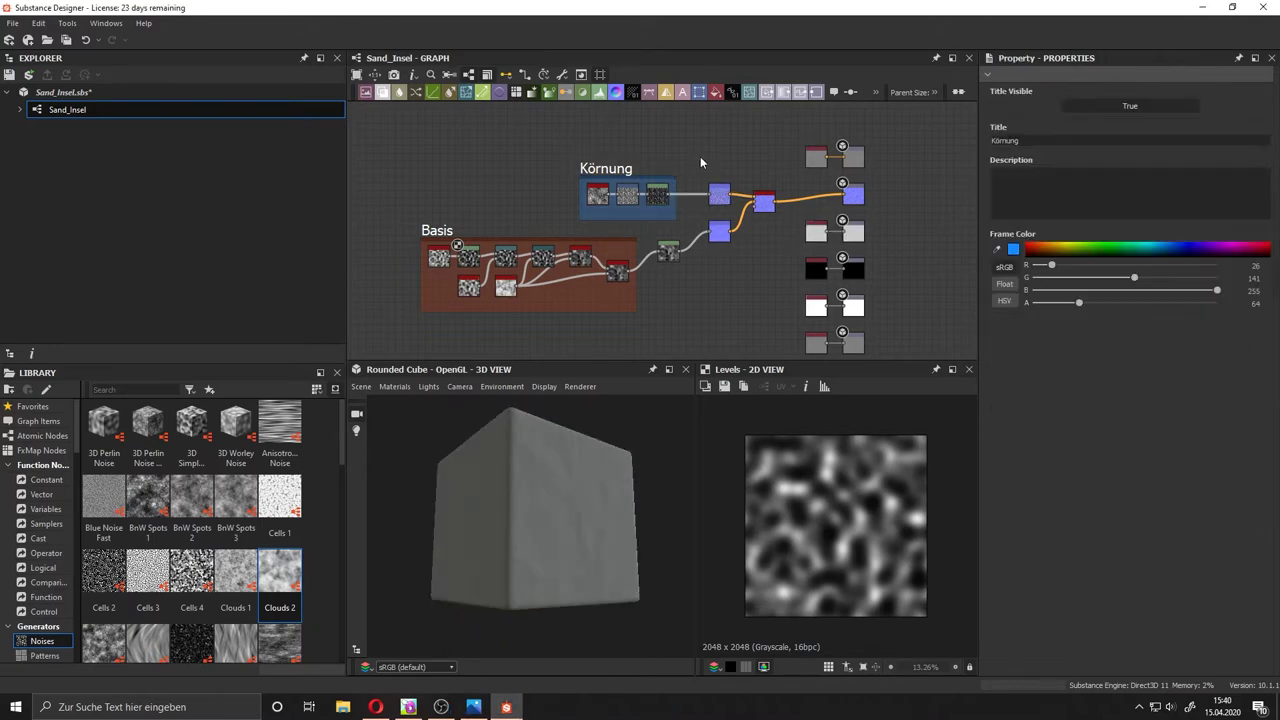
{"action": "middle_click_drag", "start_coordinate": [700, 156], "coordinate": [677, 168]}
{"action": "mouse_move", "coordinate": [620, 460]}
{"action": "left_mouse_down"}
{"action": "mouse_move", "coordinate": [677, 451]}
{"action": "mouse_move", "coordinate": [600, 440]}
{"action": "left_mouse_up"}
{"action": "middle_click_drag", "start_coordinate": [628, 150], "coordinate": [596, 176]}
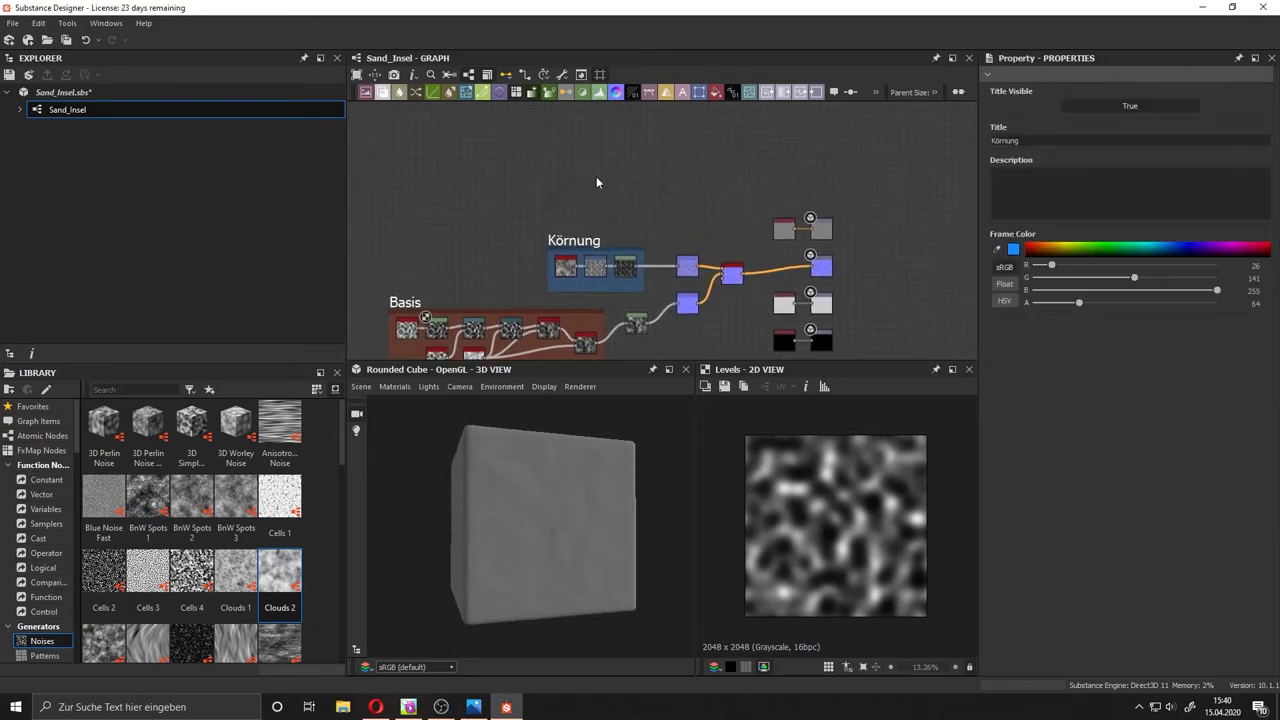
Add a Grunge Map 001 node above the Körnung frame.
{"action": "key", "text": "space"}
{"action": "type", "text": "gr"}
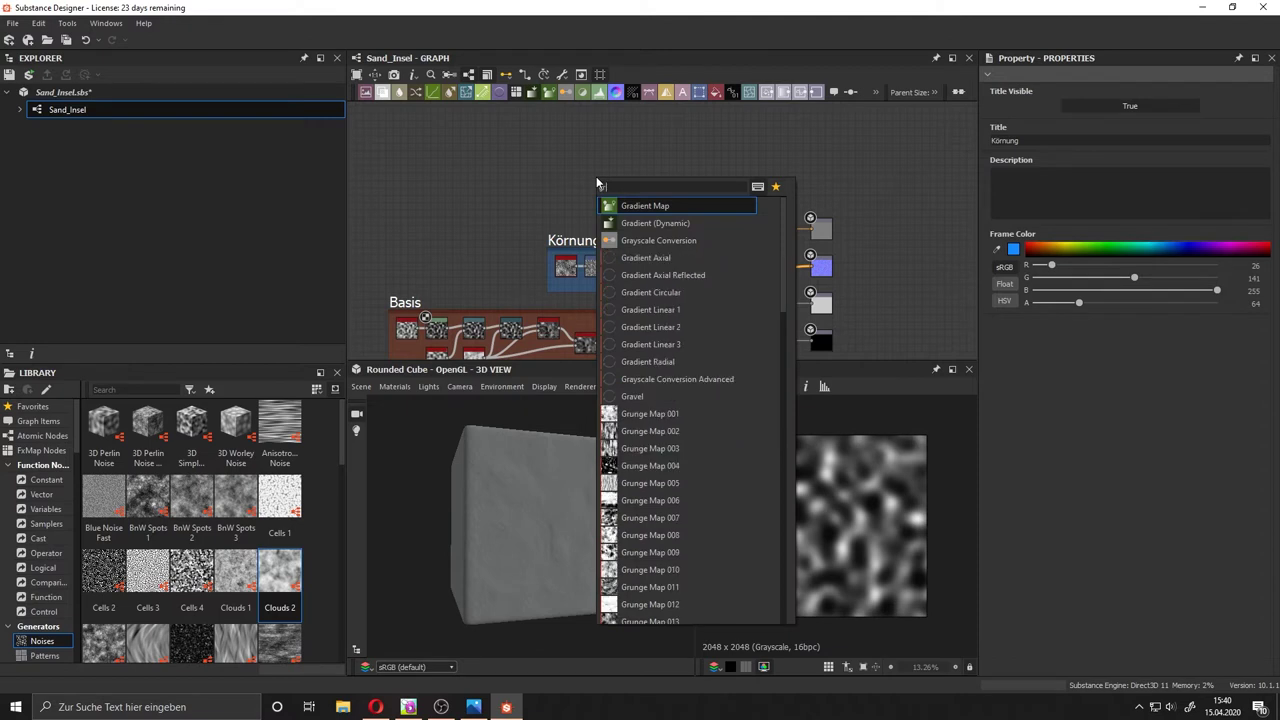
{"action": "type", "text": "u"}
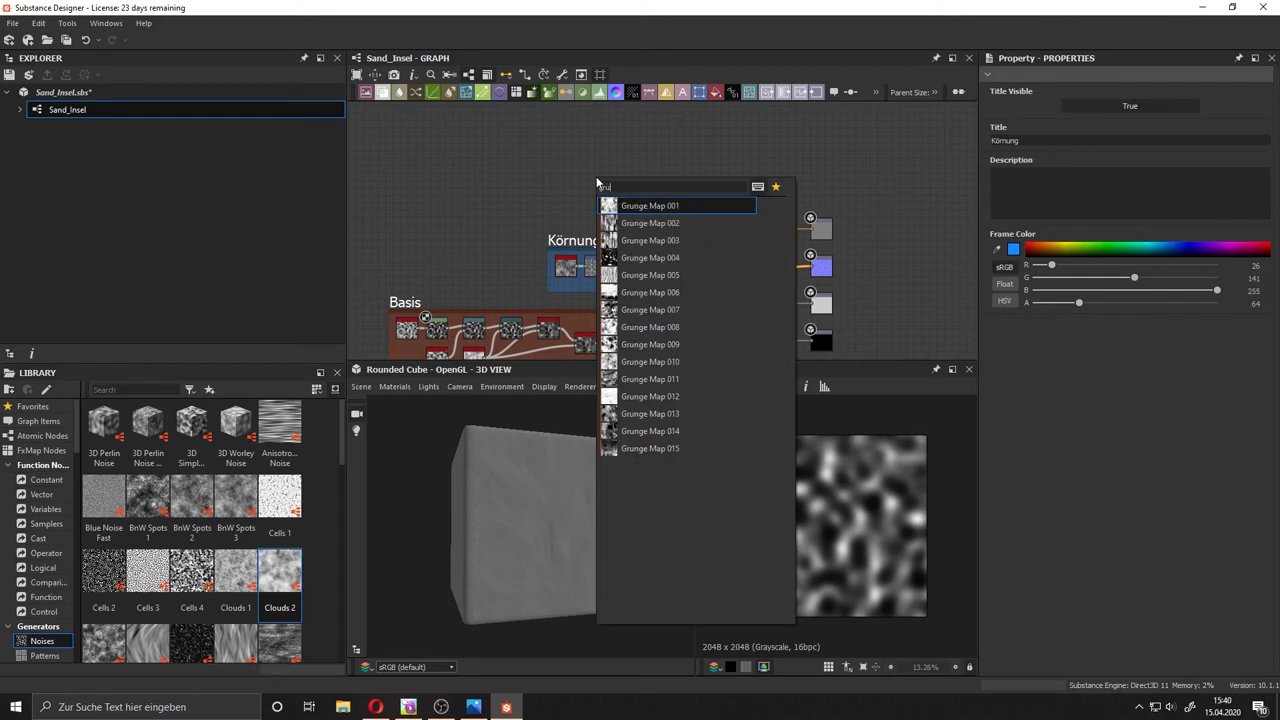
{"action": "key", "text": "Down"}
{"action": "key", "text": "Up"}
{"action": "key", "text": "Return"}
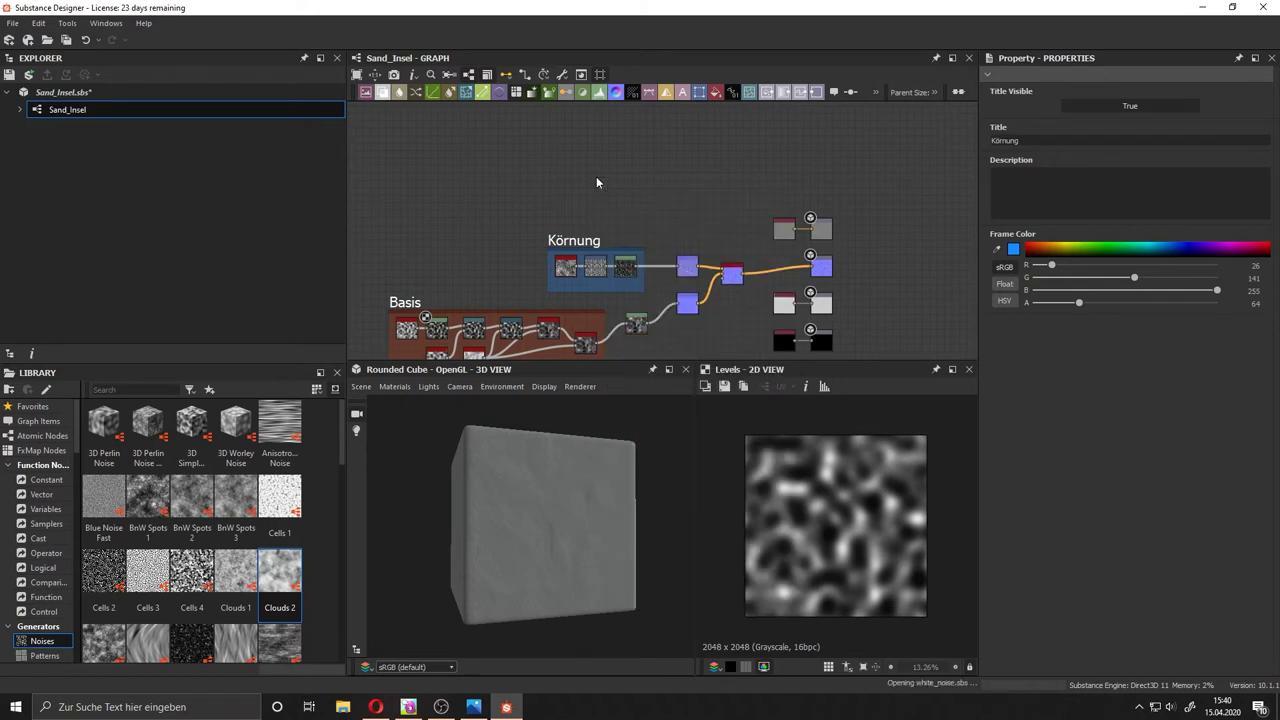
{"action": "left_click_drag", "start_coordinate": [597, 179], "coordinate": [583, 193]}
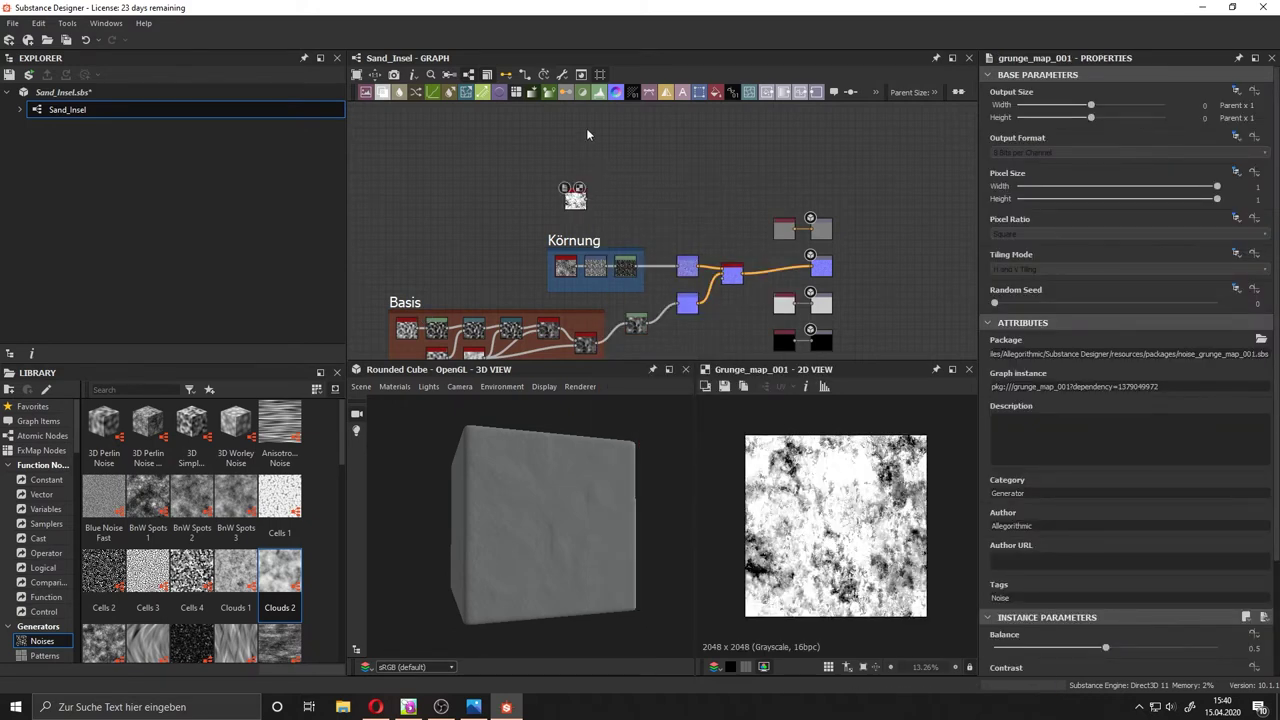
Add a Uniform Color node, duplicate it, and add a Blend node.
{"action": "key", "text": "space"}
{"action": "type", "text": "u"}
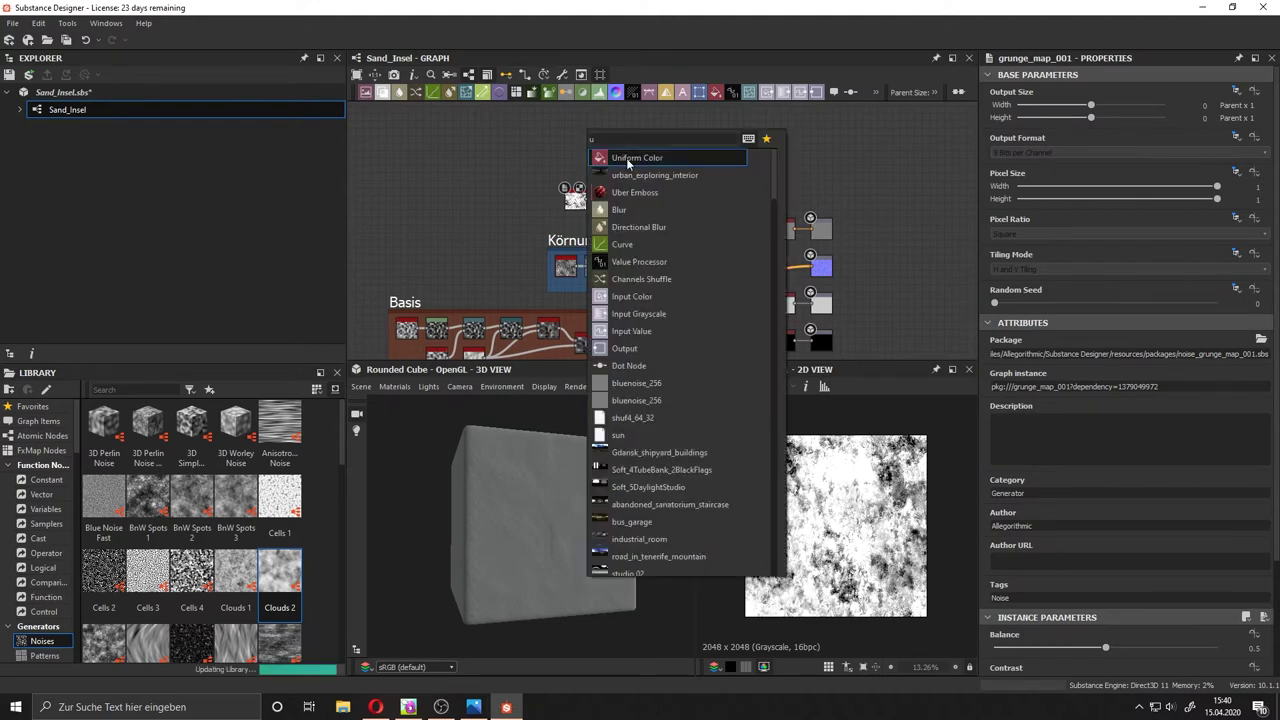
{"action": "left_click", "coordinate": [627, 161]}
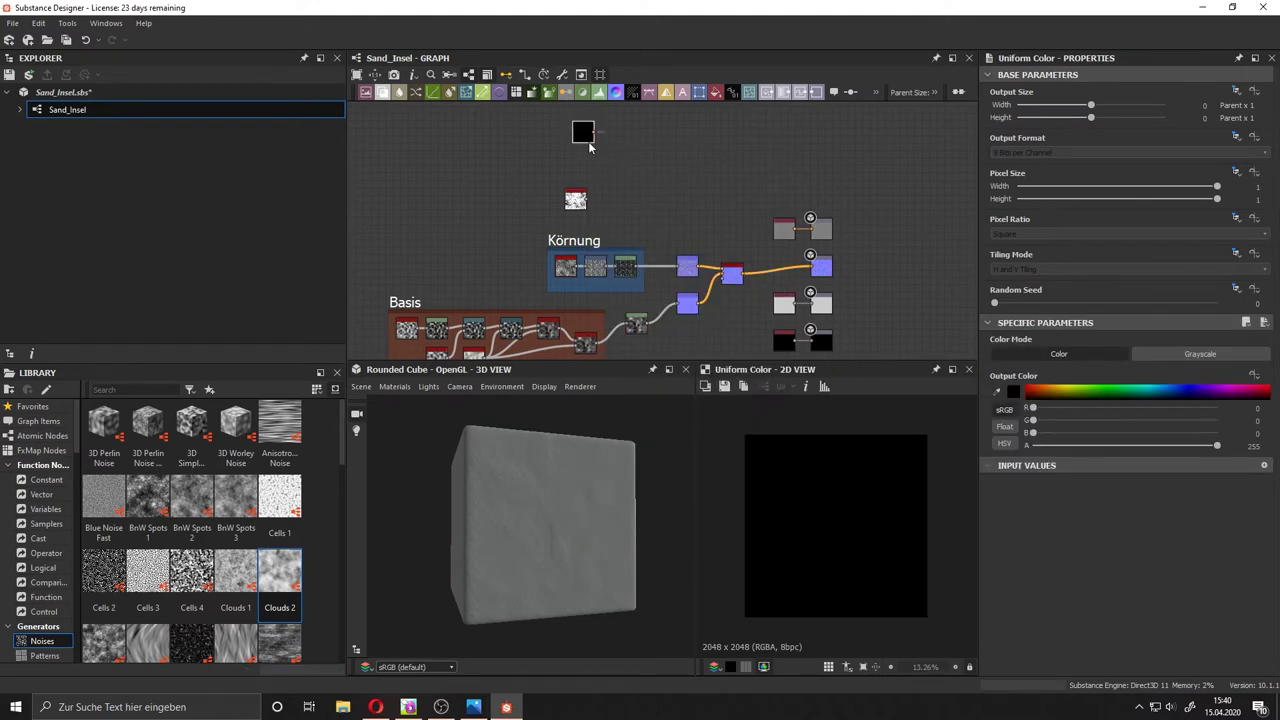
{"action": "key", "text": "ctrl+d"}
{"action": "key", "text": "space"}
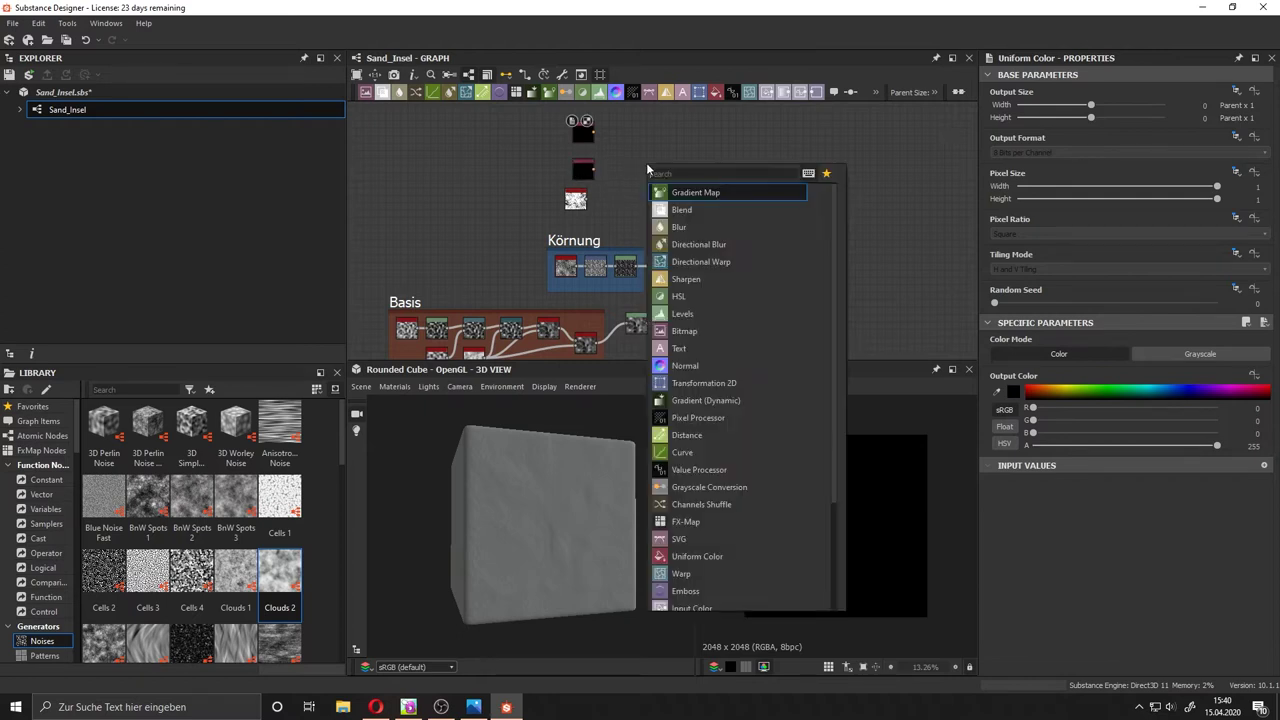
{"action": "type", "text": "b"}
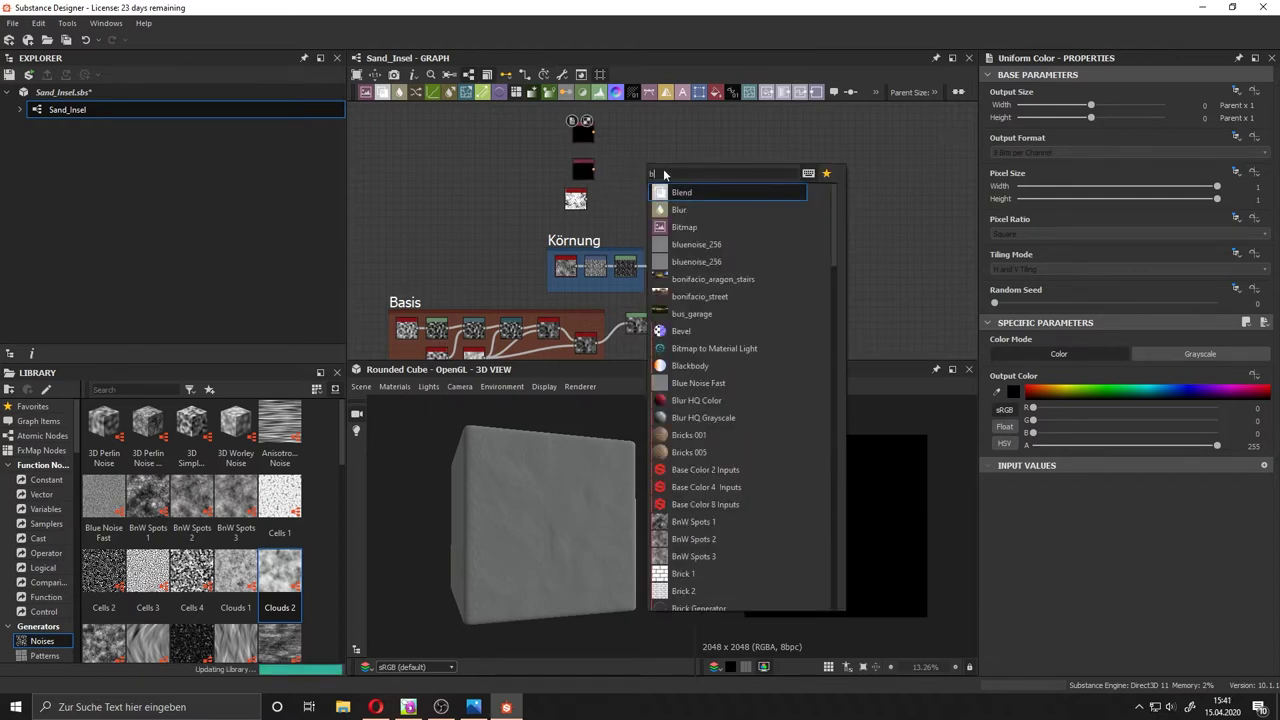
{"action": "type", "text": "il"}
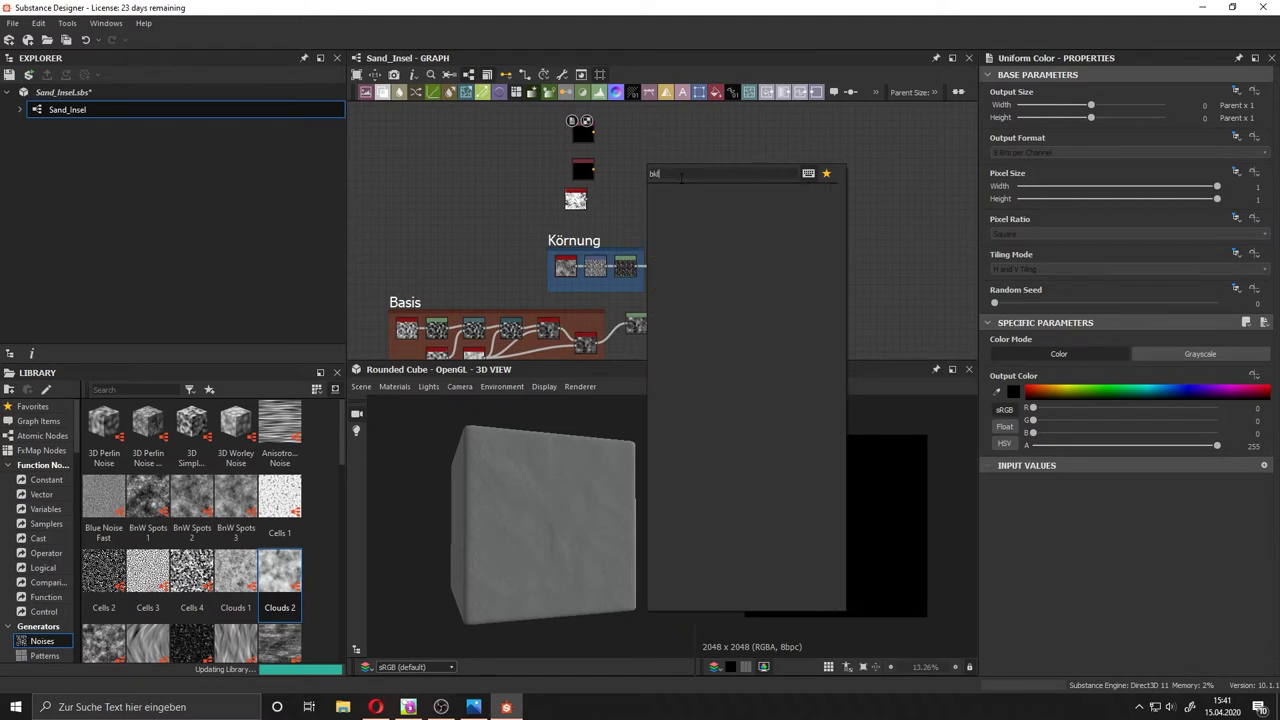
{"action": "key", "text": "BackSpace"}
{"action": "key", "text": "BackSpace"}
{"action": "key", "text": "BackSpace"}
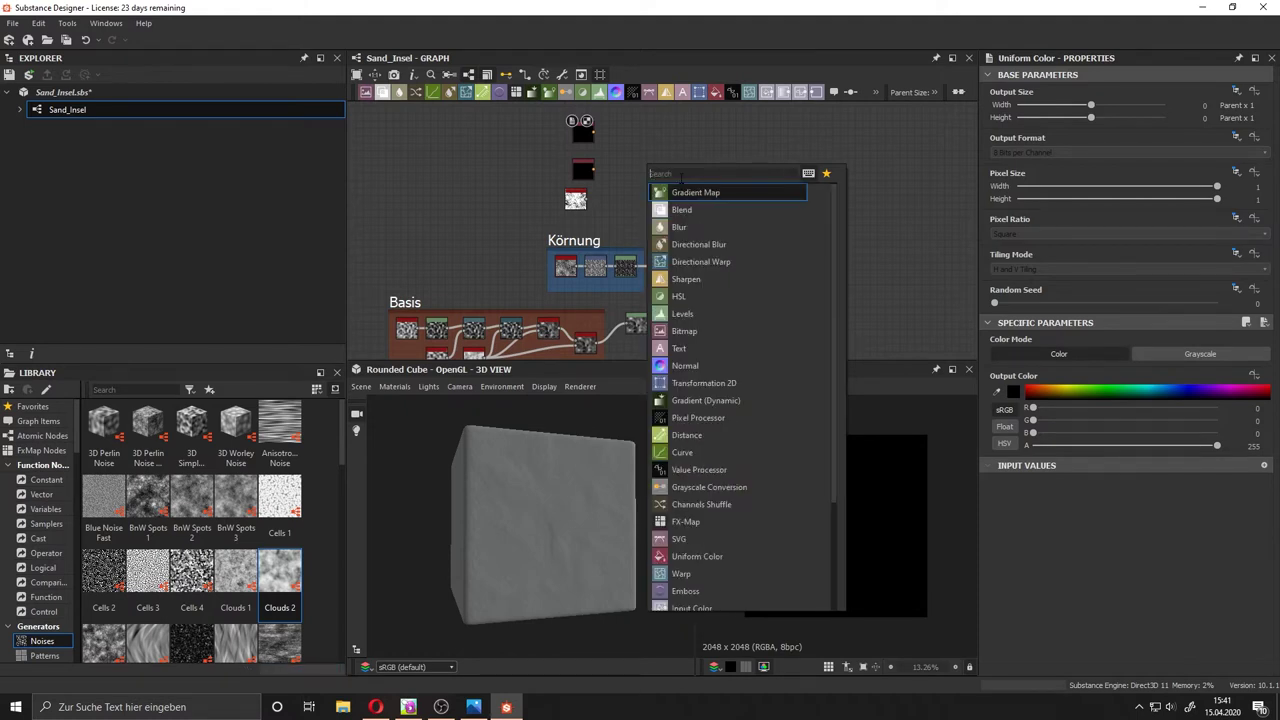
{"action": "type", "text": "bl"}
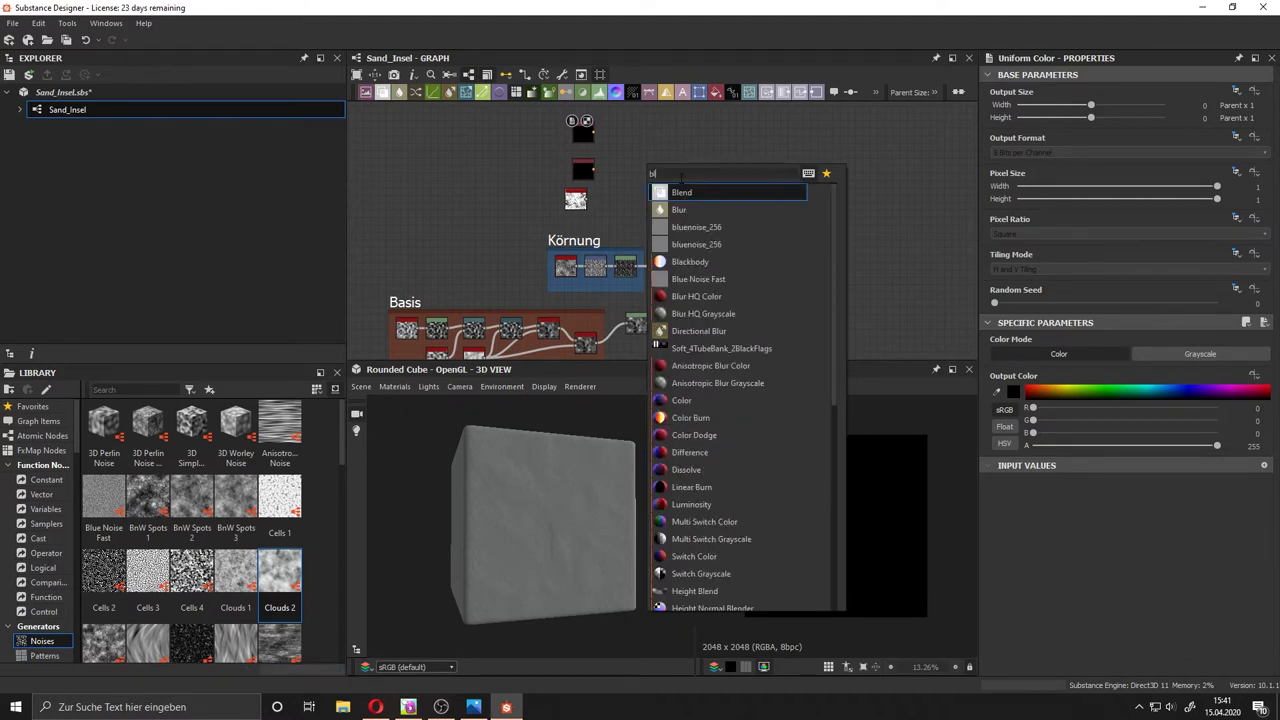
{"action": "key", "text": "Return"}
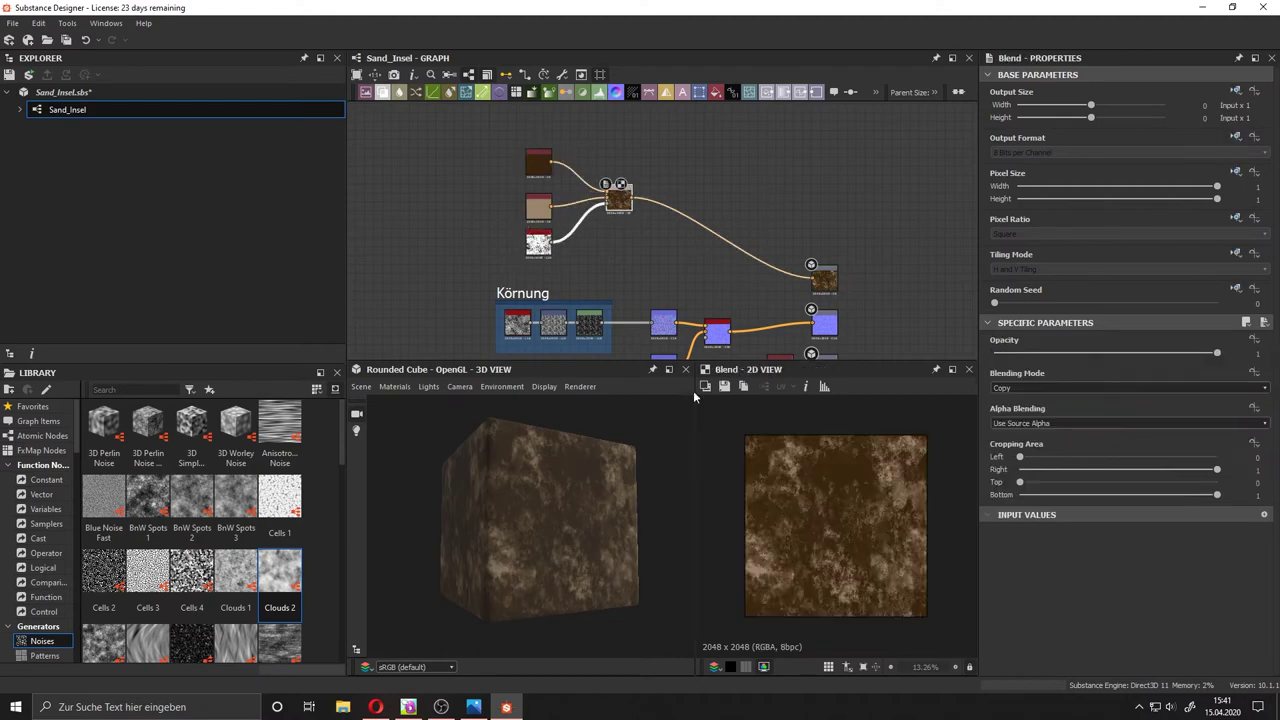
Set the Blend mode to Copy with opacity 0.35.
{"action": "left_click", "coordinate": [1050, 388]}
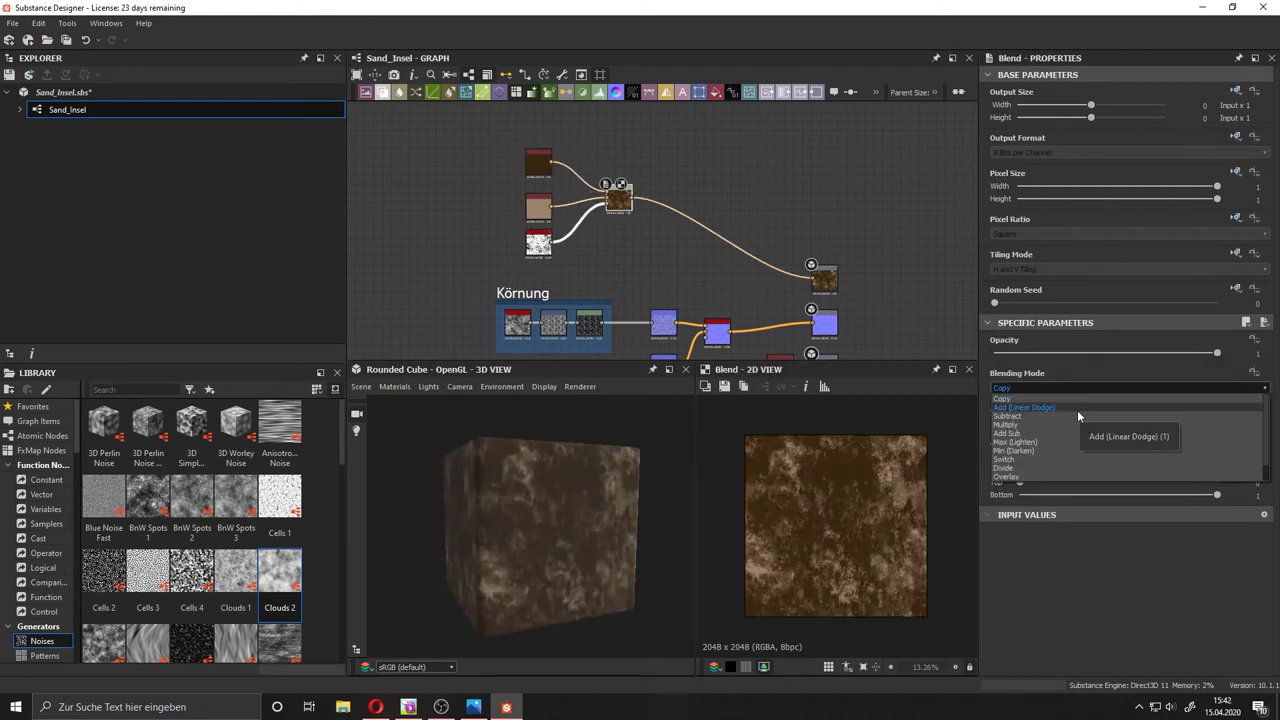
{"action": "left_click", "coordinate": [1035, 425]}
{"action": "scroll", "coordinate": [1015, 390], "scroll_direction": "down", "scroll_amount": 2}
{"action": "scroll", "coordinate": [1015, 390], "scroll_direction": "down", "scroll_amount": 2}
{"action": "scroll", "coordinate": [1015, 390], "scroll_direction": "down", "scroll_amount": 2}
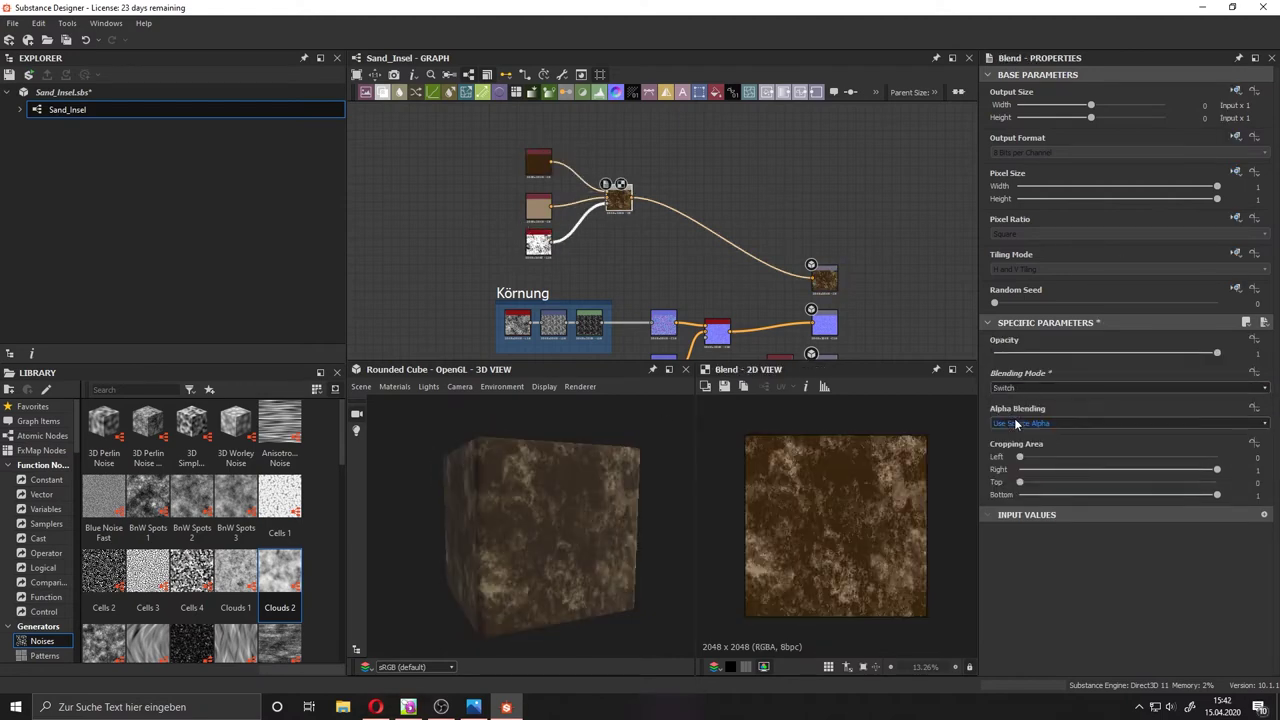
{"action": "scroll", "coordinate": [1015, 390], "scroll_direction": "down", "scroll_amount": 2}
{"action": "scroll", "coordinate": [1017, 425], "scroll_direction": "up", "scroll_amount": 4}
{"action": "scroll", "coordinate": [1017, 425], "scroll_direction": "up", "scroll_amount": 4}
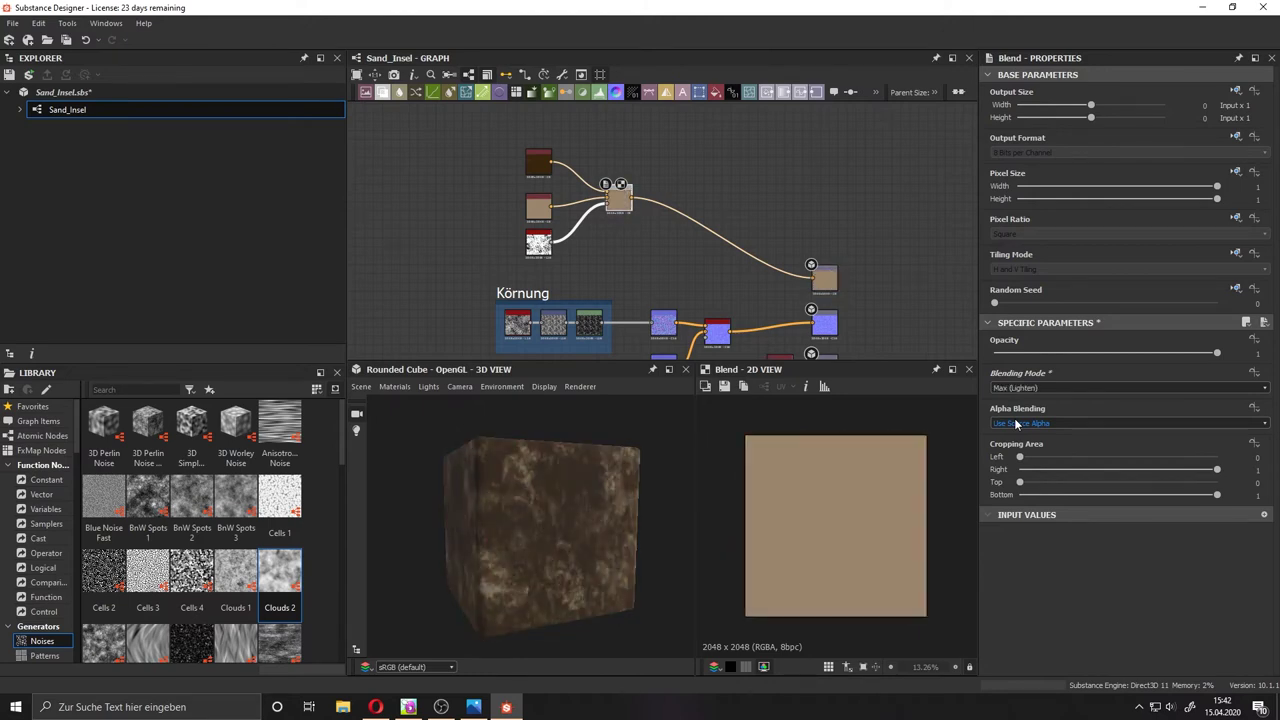
{"action": "scroll", "coordinate": [1017, 425], "scroll_direction": "up", "scroll_amount": 3}
{"action": "left_click_drag", "start_coordinate": [1217, 352], "coordinate": [1071, 352]}
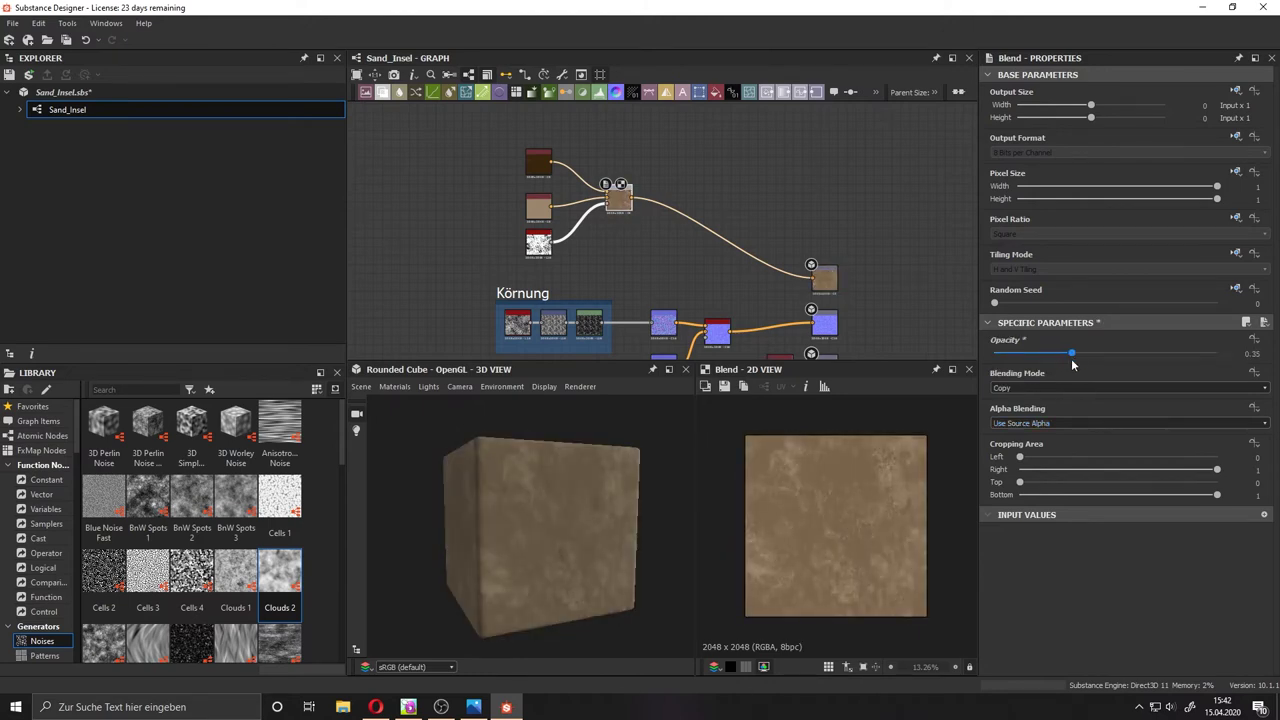
Connect the Körnung output into a second Blend node after the first blend.
{"action": "left_click_drag", "start_coordinate": [632, 200], "coordinate": [657, 207]}
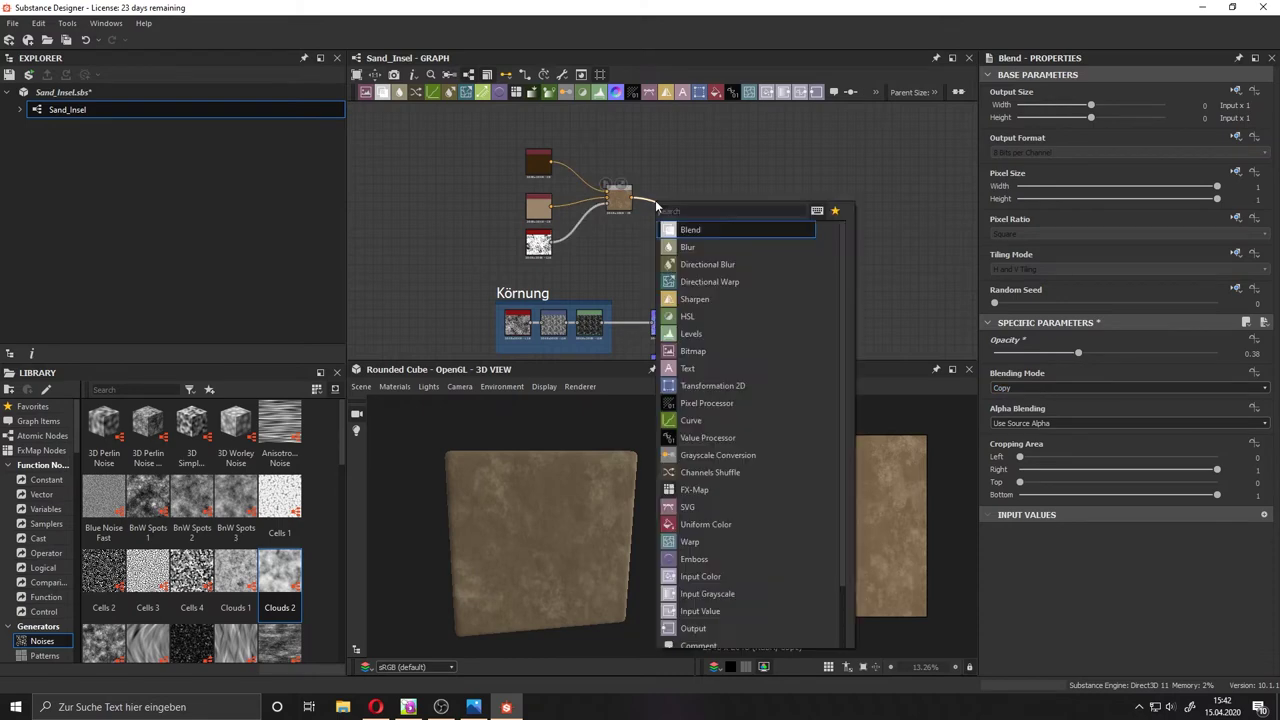
{"action": "key", "text": "Escape"}
{"action": "key", "text": "ctrl+z"}
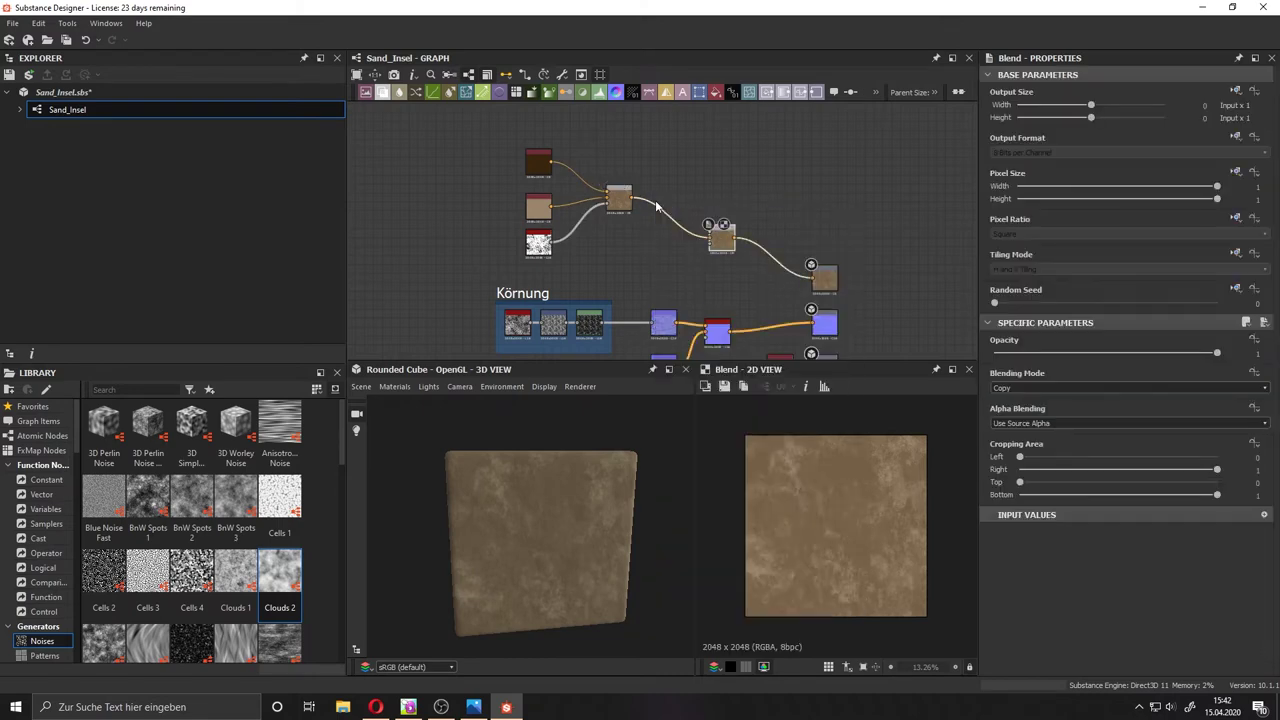
{"action": "mouse_move", "coordinate": [604, 322]}
{"action": "left_mouse_down"}
{"action": "mouse_move", "coordinate": [708, 237]}
{"action": "mouse_move", "coordinate": [673, 202]}
{"action": "left_mouse_up"}
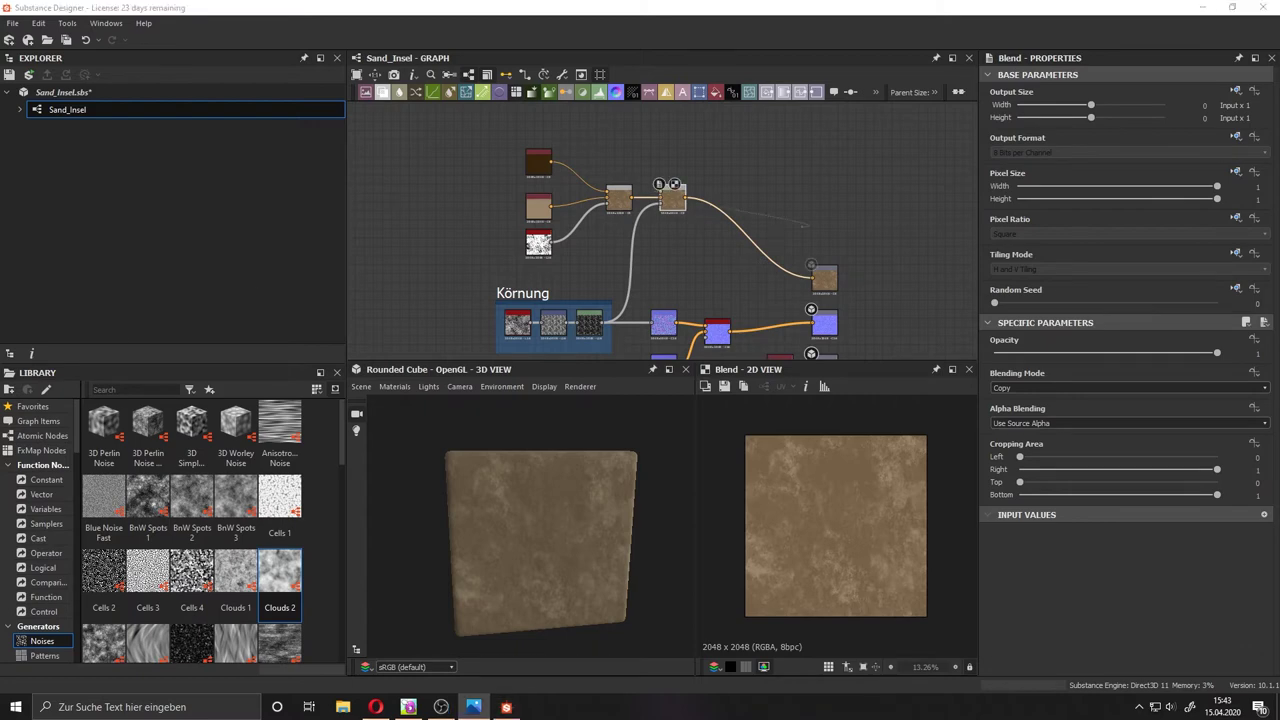
{"action": "left_click", "coordinate": [645, 150]}
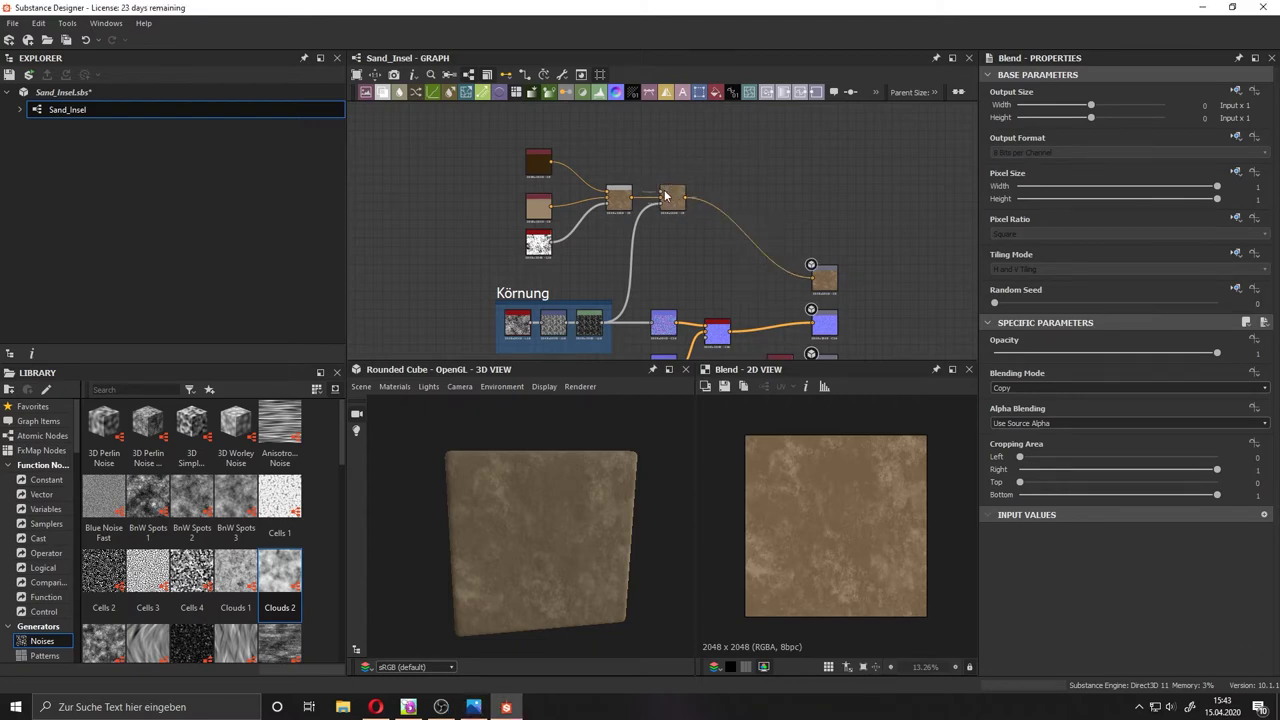
Add a Uniform Color node set to near-white #fff5ec.
{"action": "key", "text": "space"}
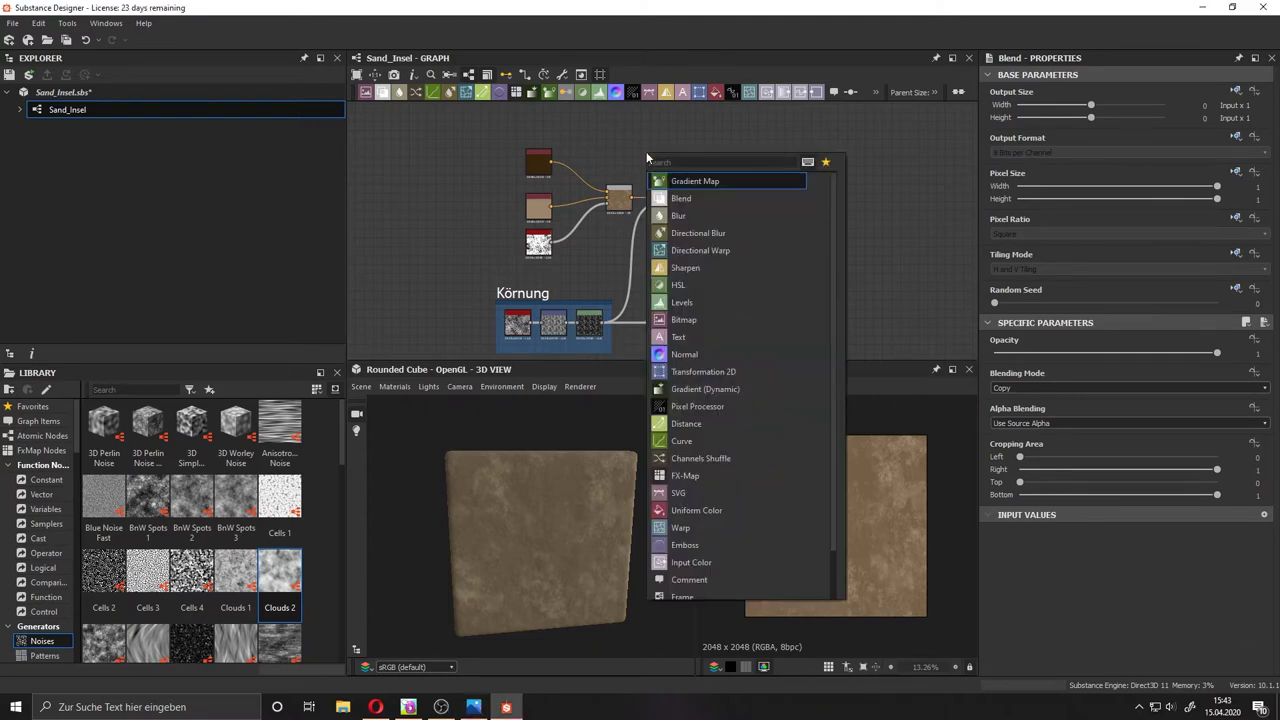
{"action": "type", "text": "uniform"}
{"action": "key", "text": "Return"}
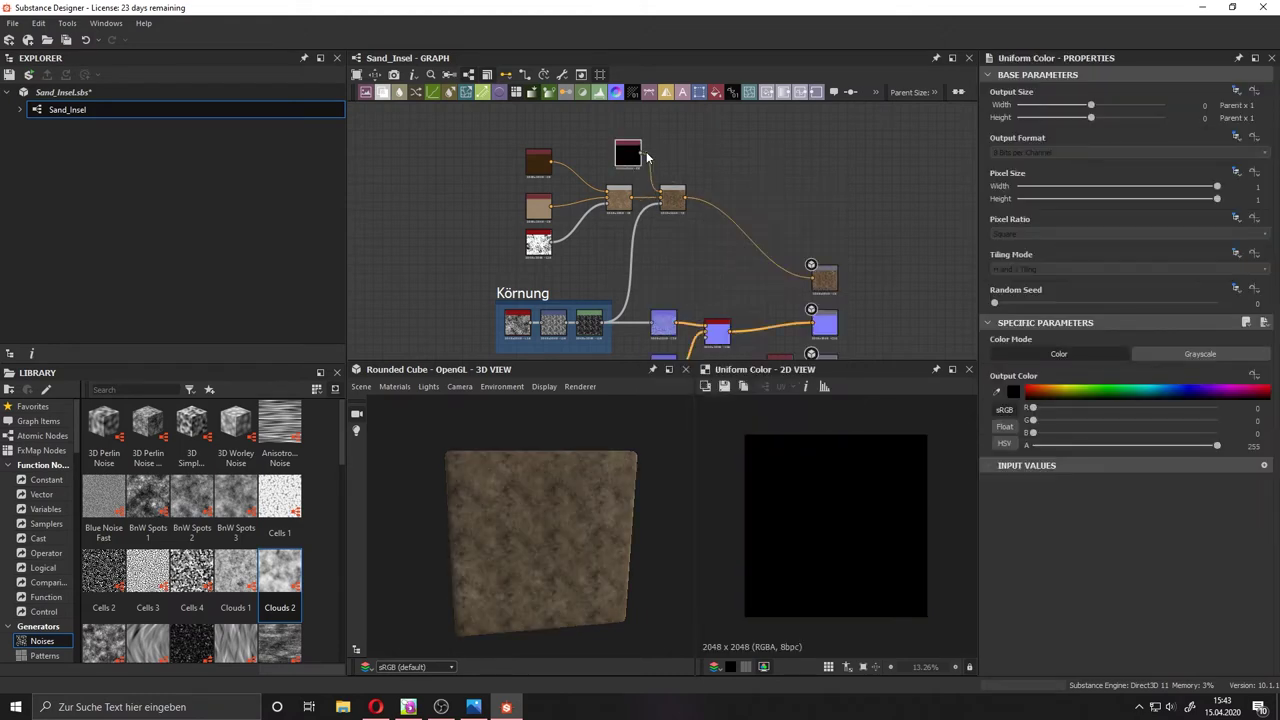
{"action": "left_click", "coordinate": [1045, 391]}
{"action": "left_click", "coordinate": [1013, 391]}
{"action": "left_click", "coordinate": [816, 360]}
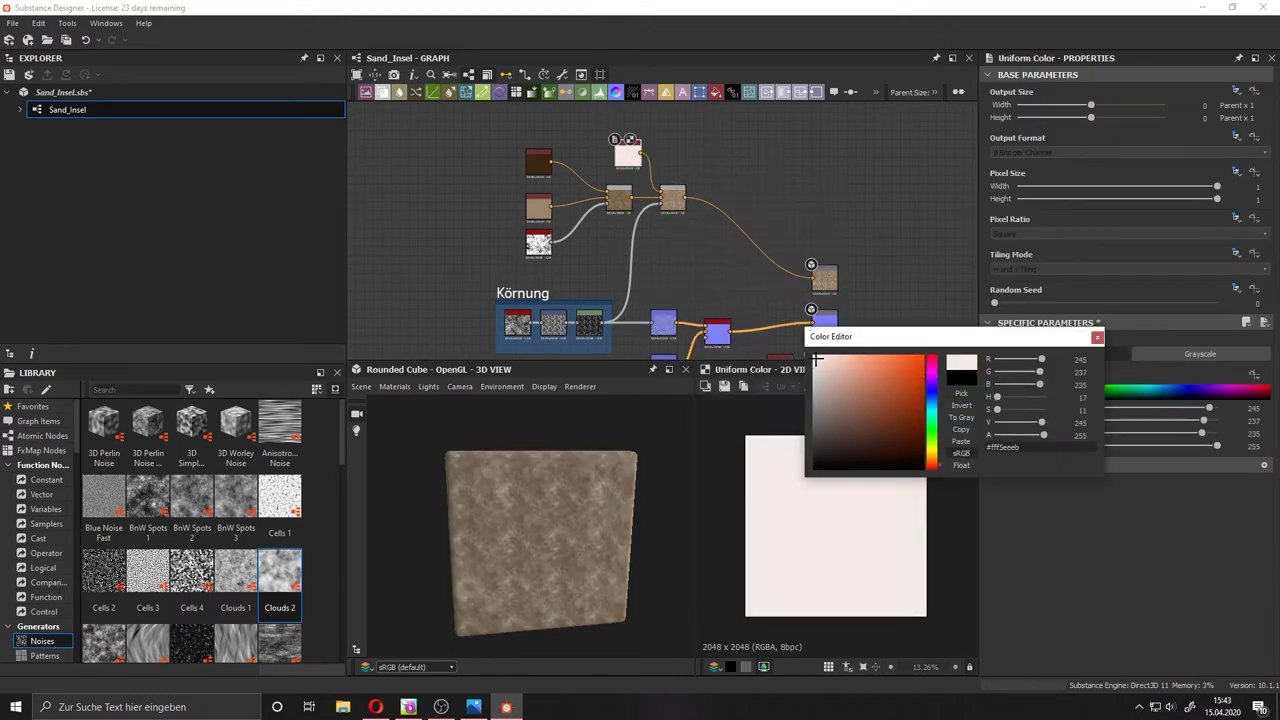
Set the second Blend to Overlay mode at 0.41 opacity.
{"action": "left_click", "coordinate": [674, 200]}
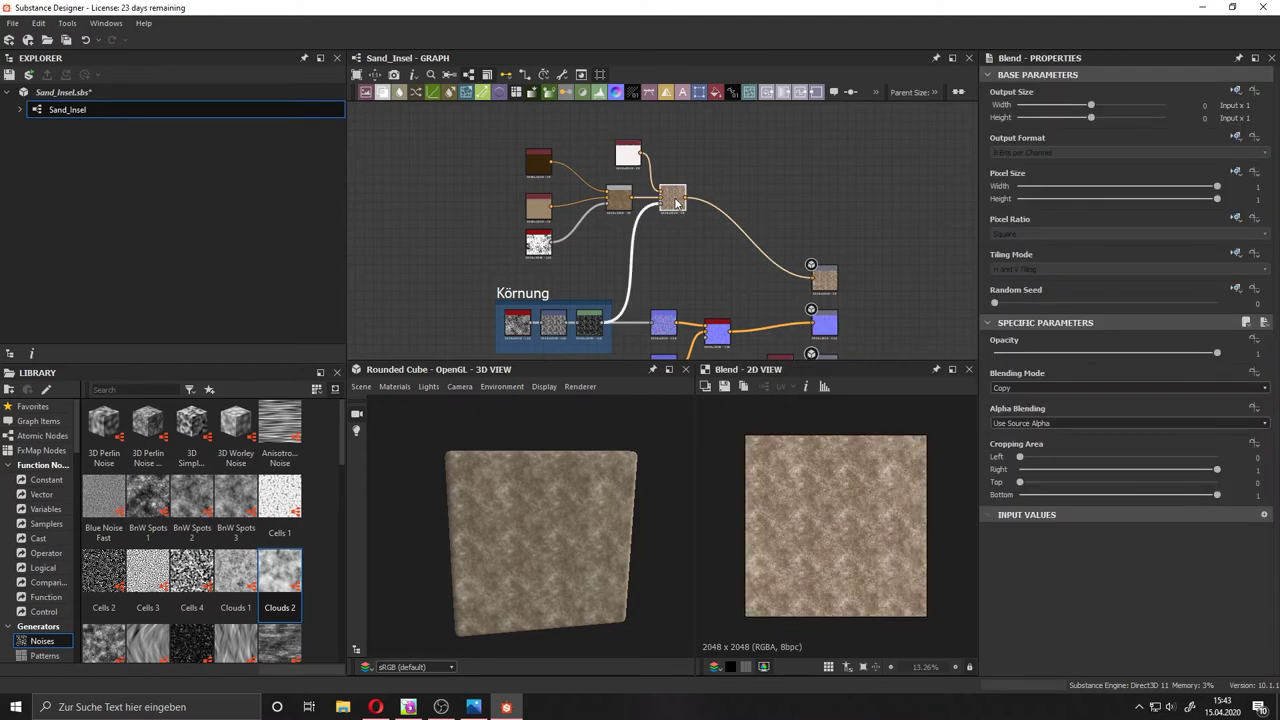
{"action": "left_click", "coordinate": [1020, 387]}
{"action": "left_click", "coordinate": [1020, 410]}
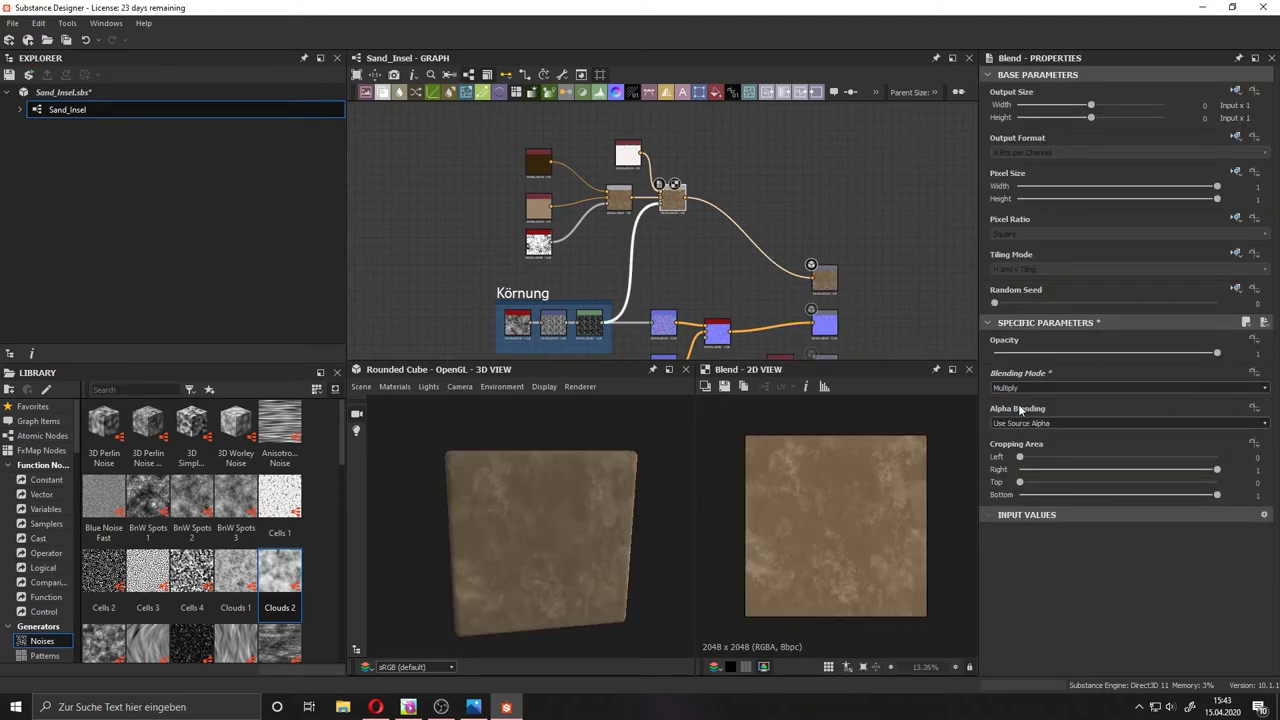
{"action": "key", "text": "Down"}
{"action": "key", "text": "Down"}
{"action": "key", "text": "Down"}
{"action": "key", "text": "Down"}
{"action": "key", "text": "Down"}
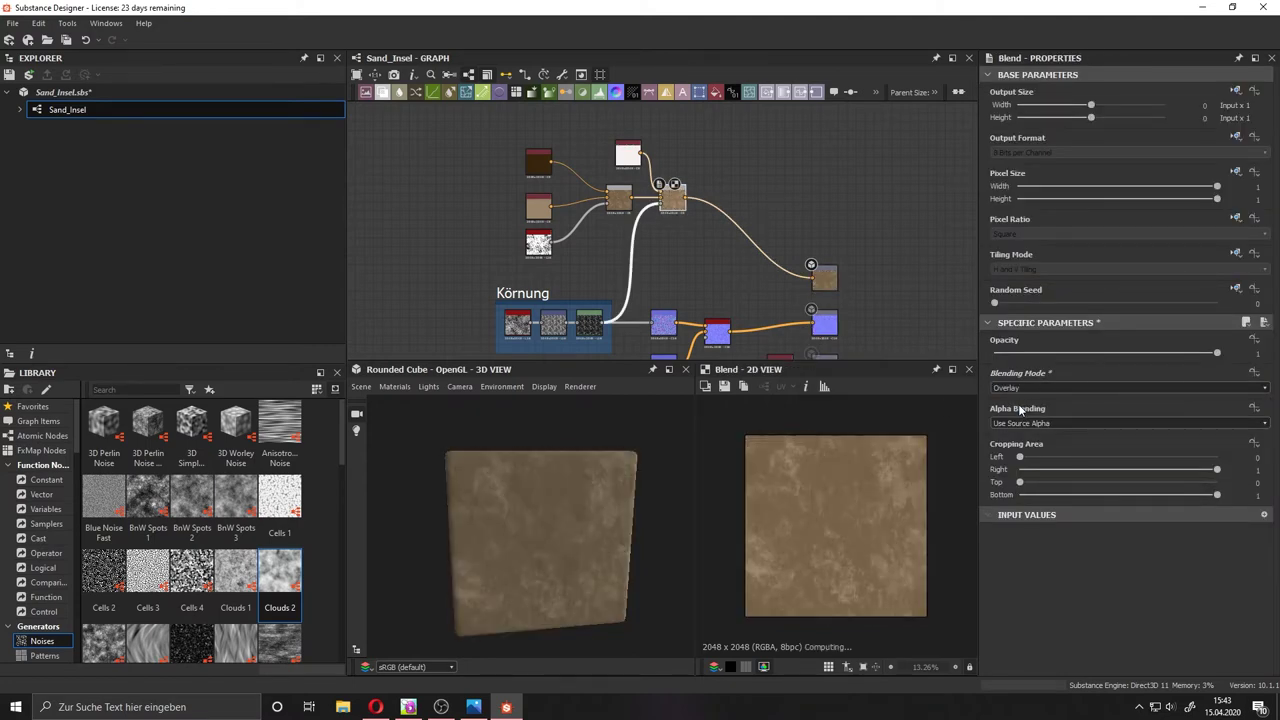
{"action": "key", "text": "Down"}
{"action": "left_click", "coordinate": [1037, 354]}
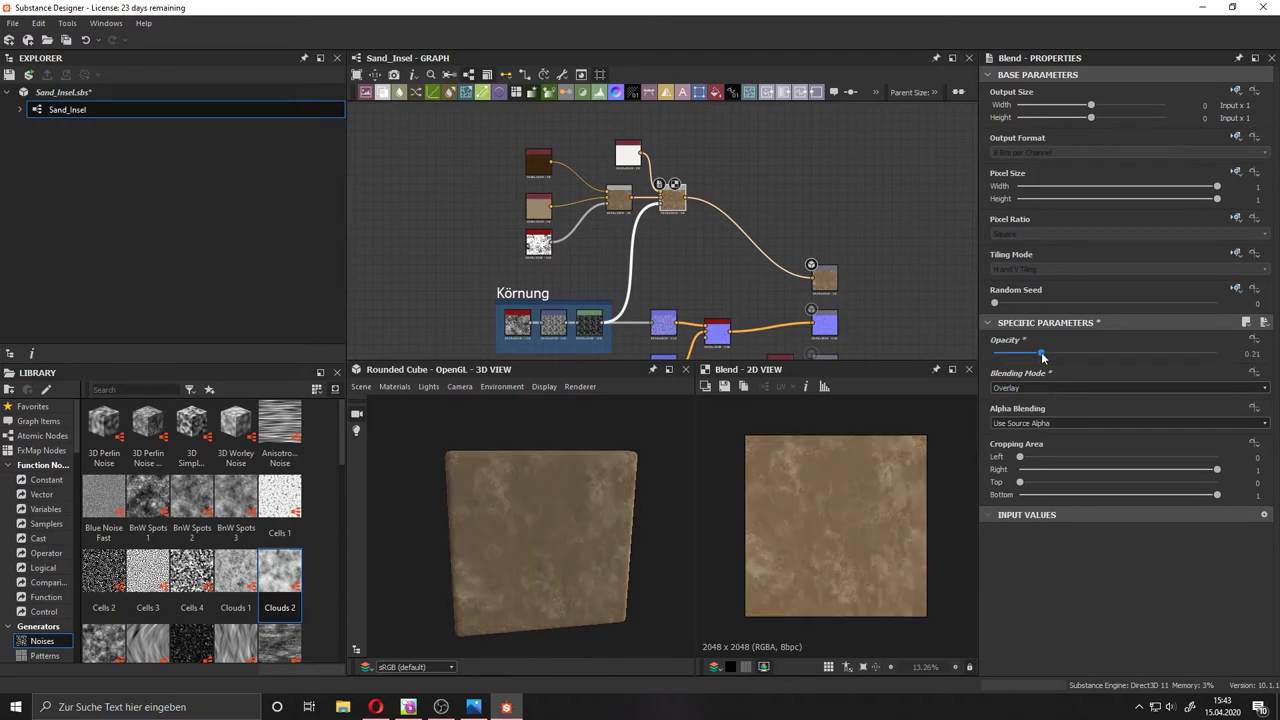
{"action": "left_click_drag", "start_coordinate": [1052, 354], "coordinate": [1085, 355]}
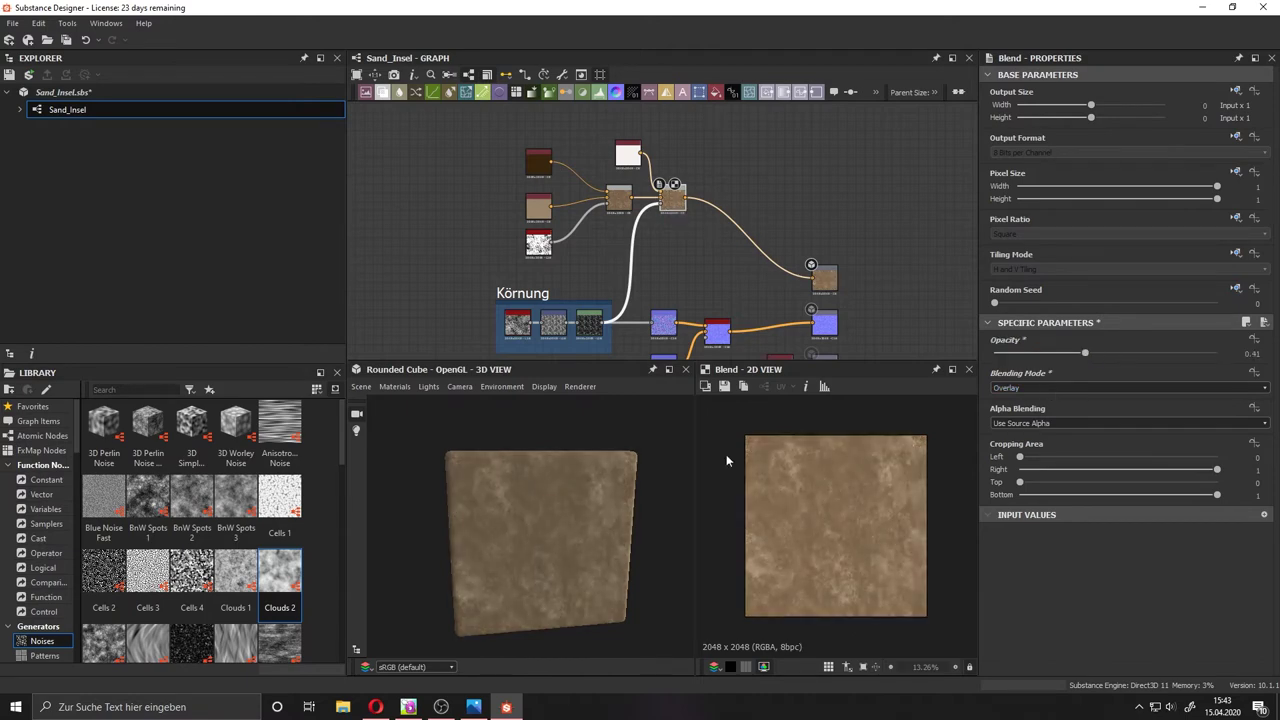
{"action": "mouse_move", "coordinate": [620, 500]}
{"action": "left_mouse_down"}
{"action": "mouse_move", "coordinate": [507, 554]}
{"action": "mouse_move", "coordinate": [531, 397]}
{"action": "left_mouse_up"}
{"action": "key", "text": "alt+Tab"}
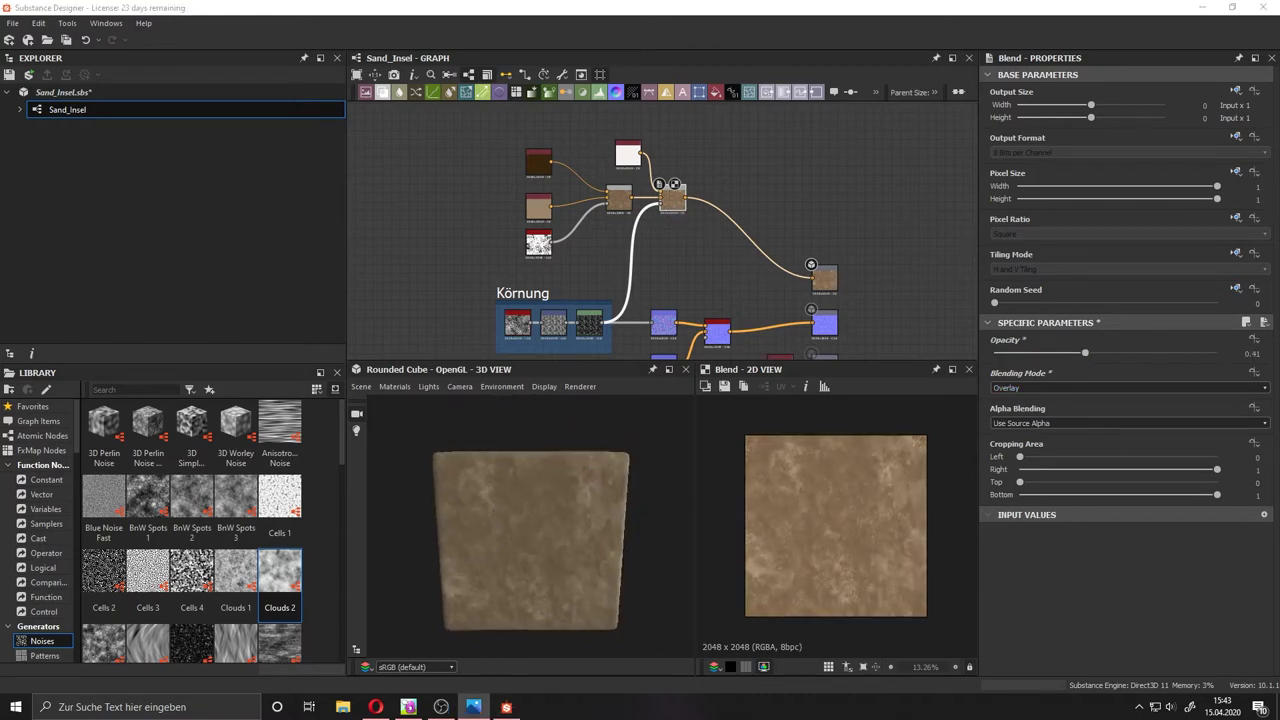
{"action": "key", "text": "alt+Tab"}
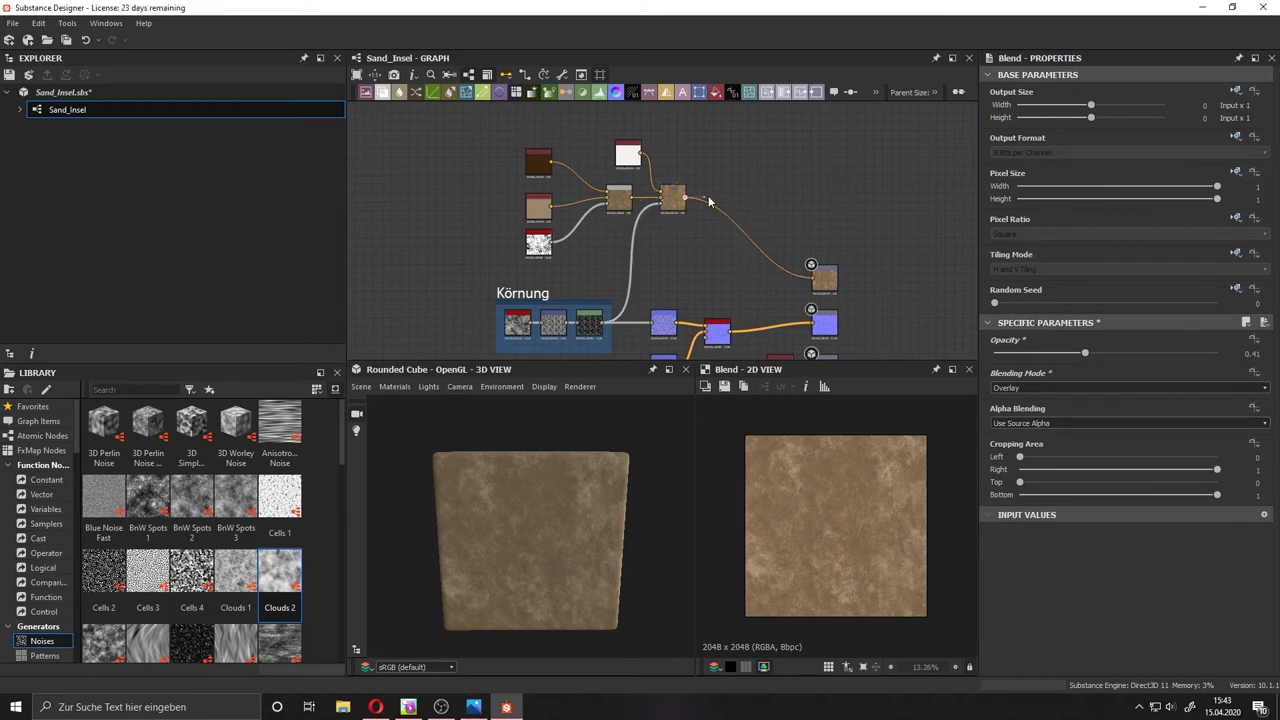
{"action": "key", "text": "space"}
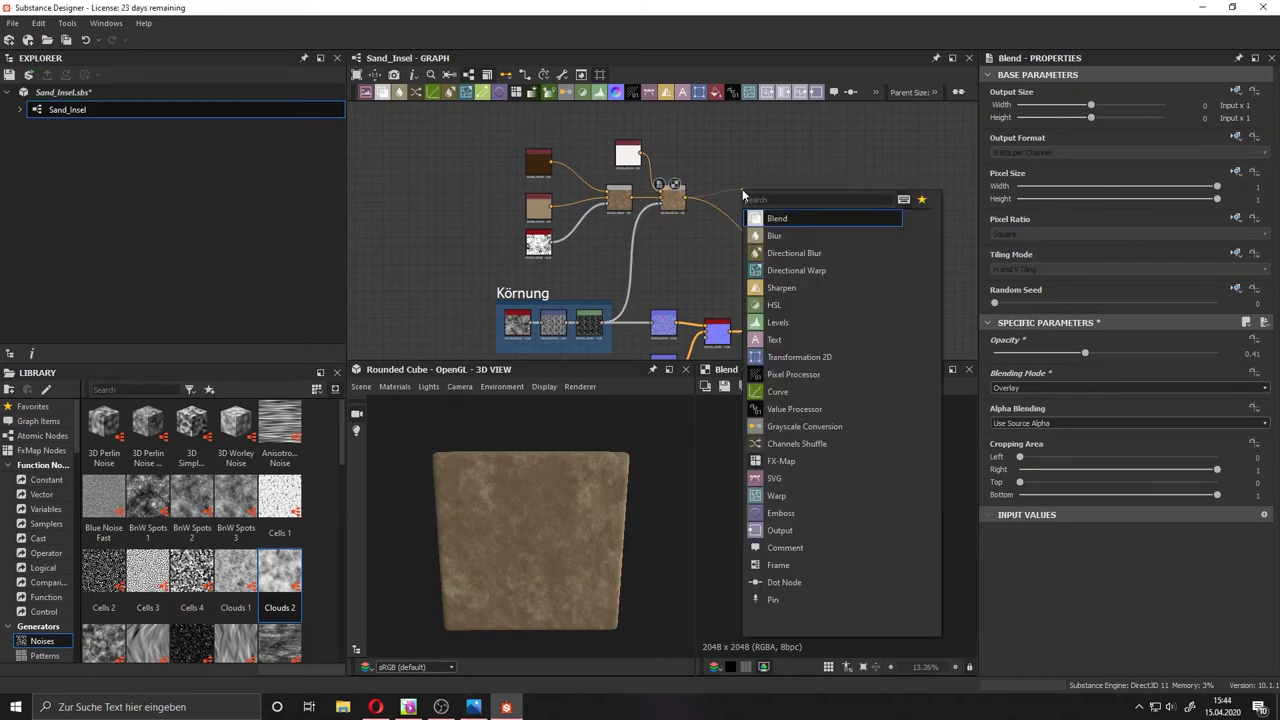
Insert a Blend node fed by a Uniform Color set to dark reddish-brown #2c120b.
{"action": "key", "text": "Return"}
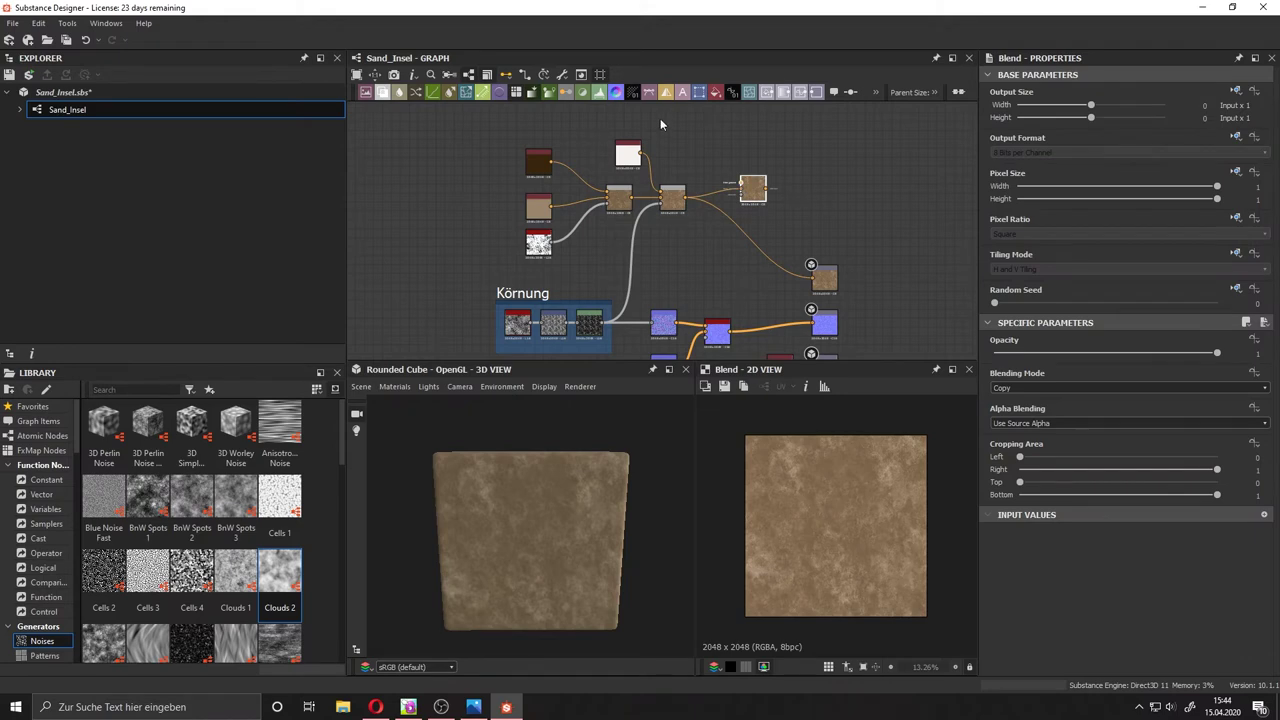
{"action": "key", "text": "space"}
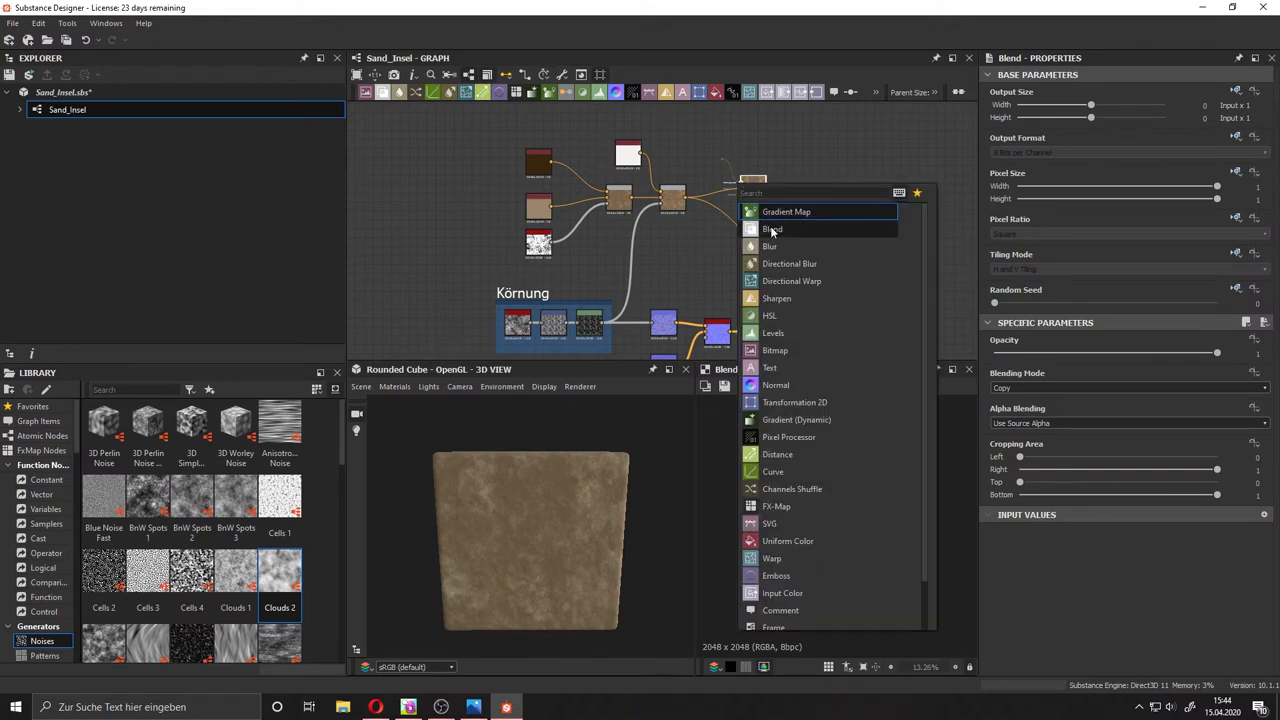
{"action": "type", "text": "un"}
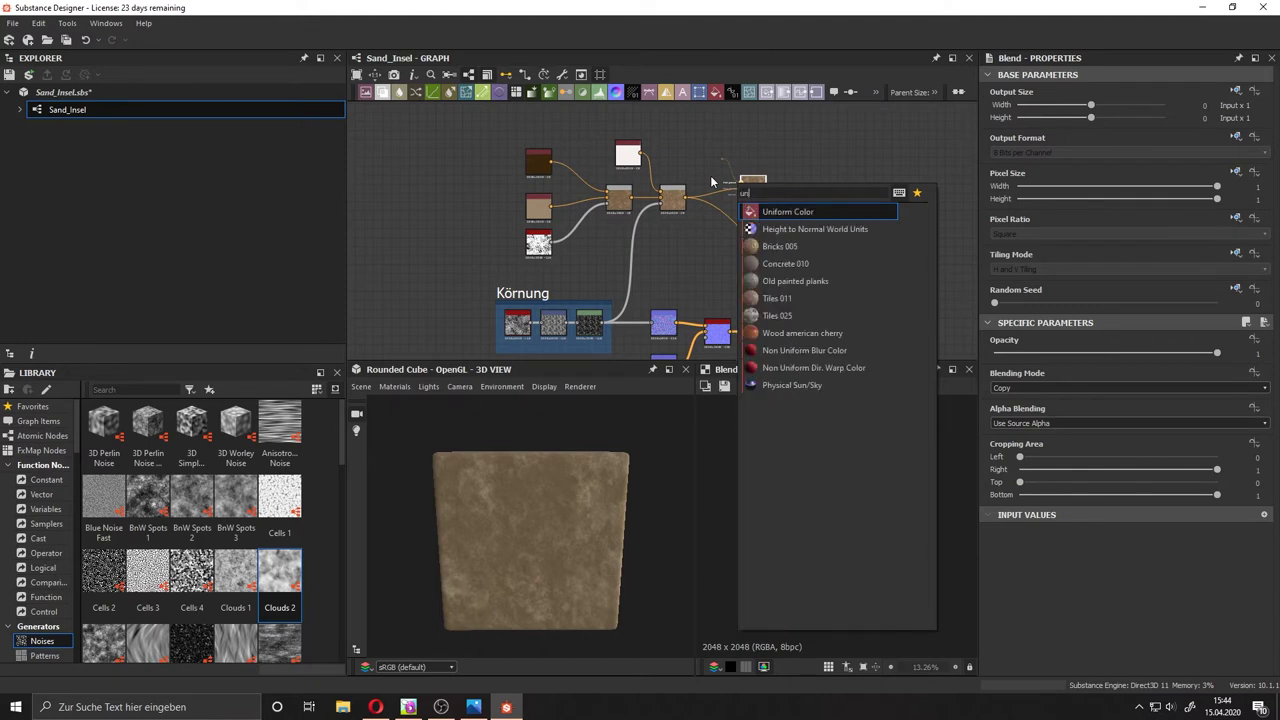
{"action": "key", "text": "Return"}
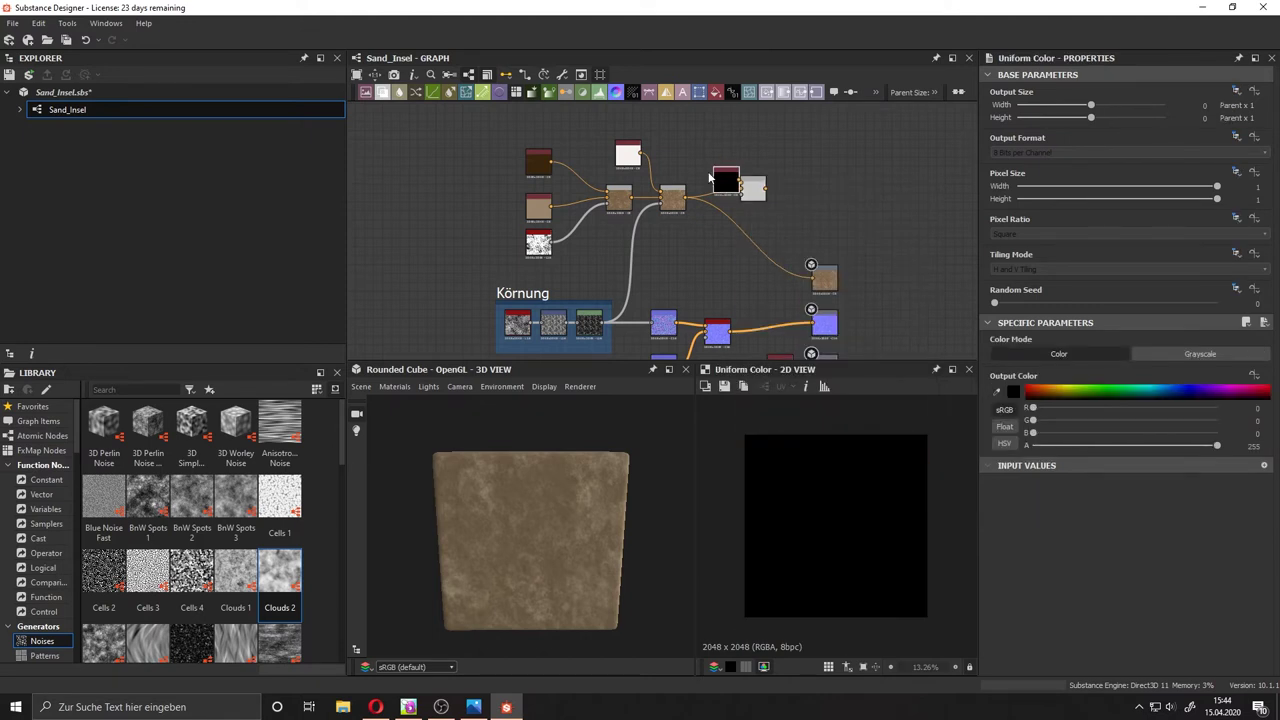
{"action": "left_click_drag", "start_coordinate": [722, 186], "coordinate": [700, 136]}
{"action": "left_click", "coordinate": [1028, 390]}
{"action": "left_click", "coordinate": [1013, 391]}
{"action": "left_click_drag", "start_coordinate": [910, 410], "coordinate": [896, 450]}
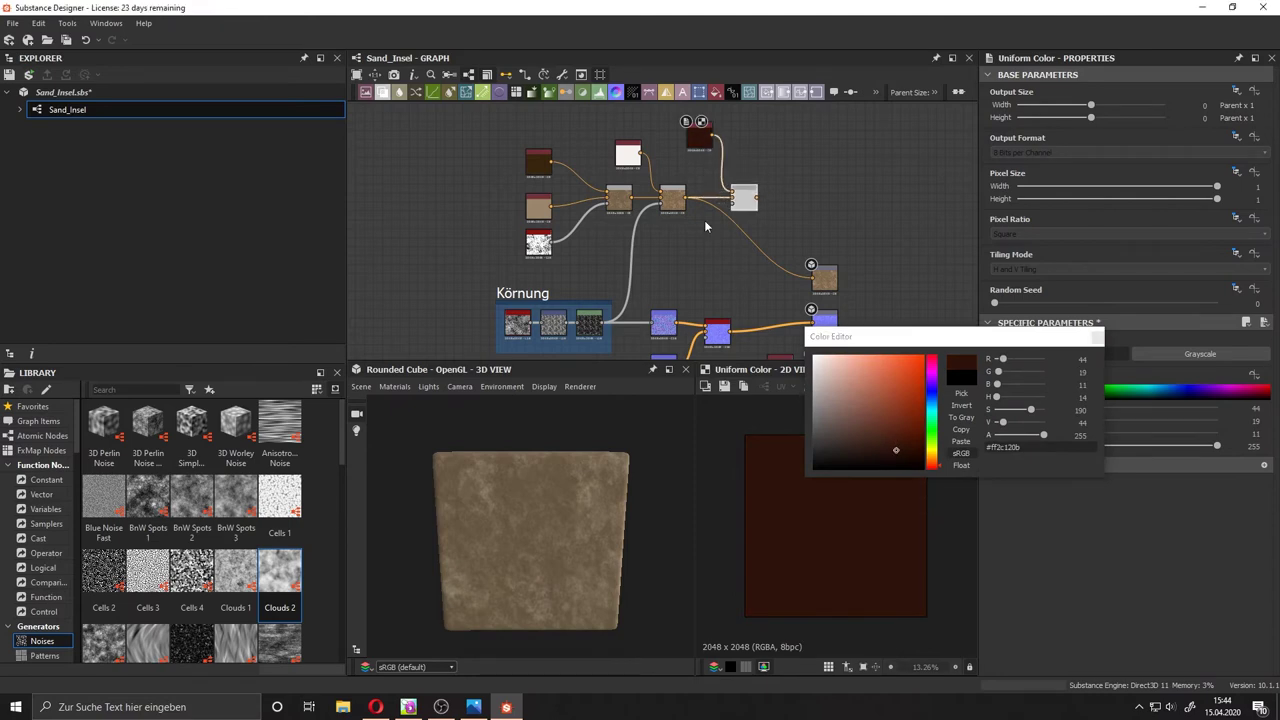
Place a Grunge Map 004 node from the library Noises into the graph.
{"action": "scroll", "coordinate": [226, 497], "scroll_direction": "down", "scroll_amount": 5}
{"action": "scroll", "coordinate": [226, 497], "scroll_direction": "down", "scroll_amount": 3}
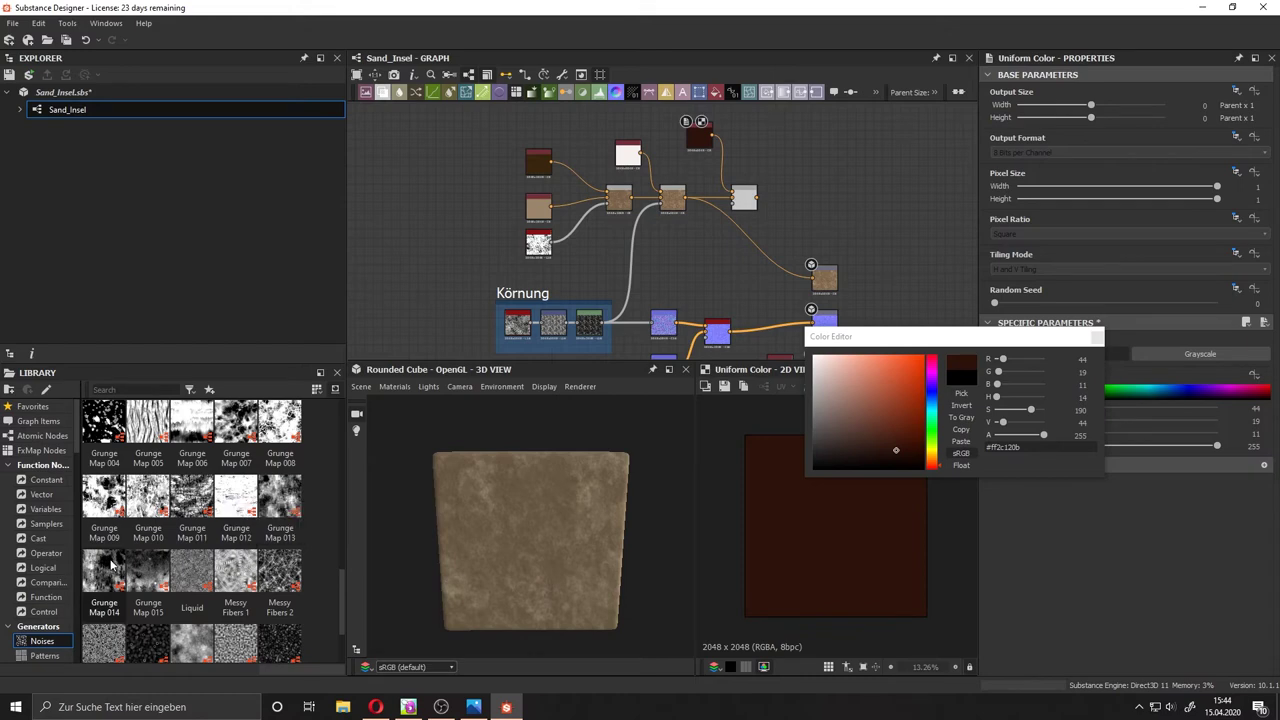
{"action": "left_click", "coordinate": [104, 575]}
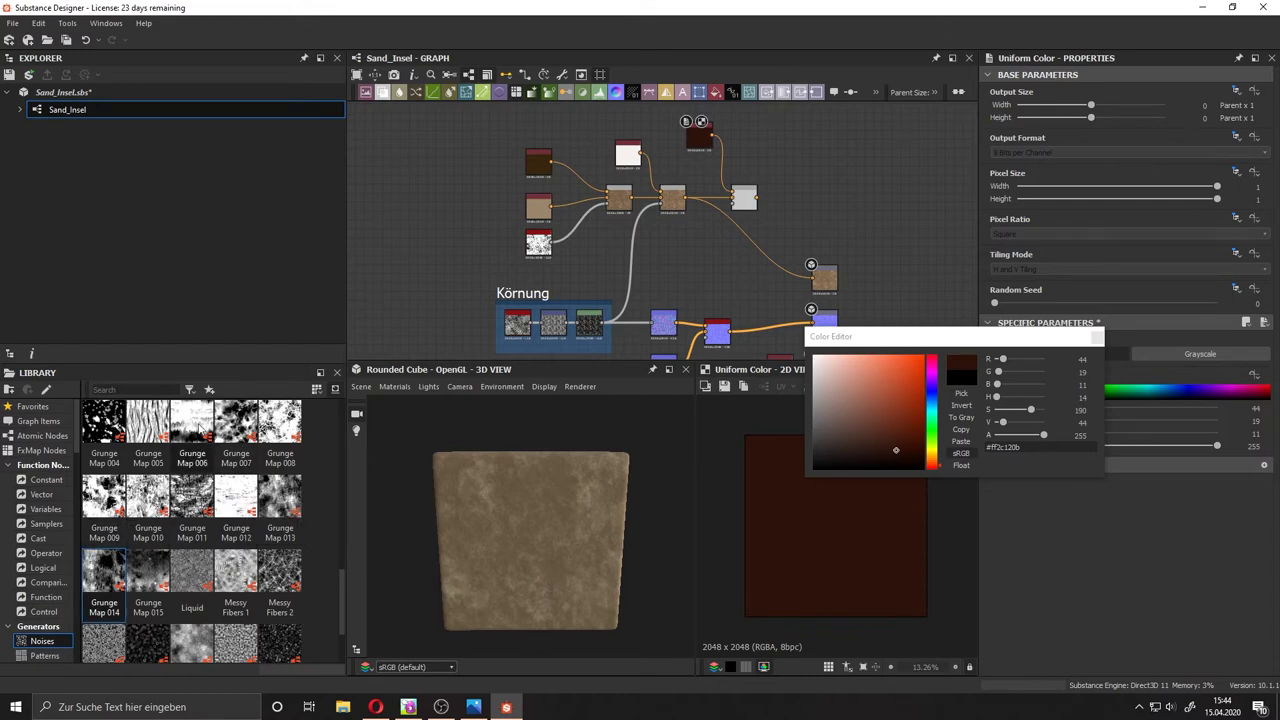
{"action": "left_click", "coordinate": [104, 425]}
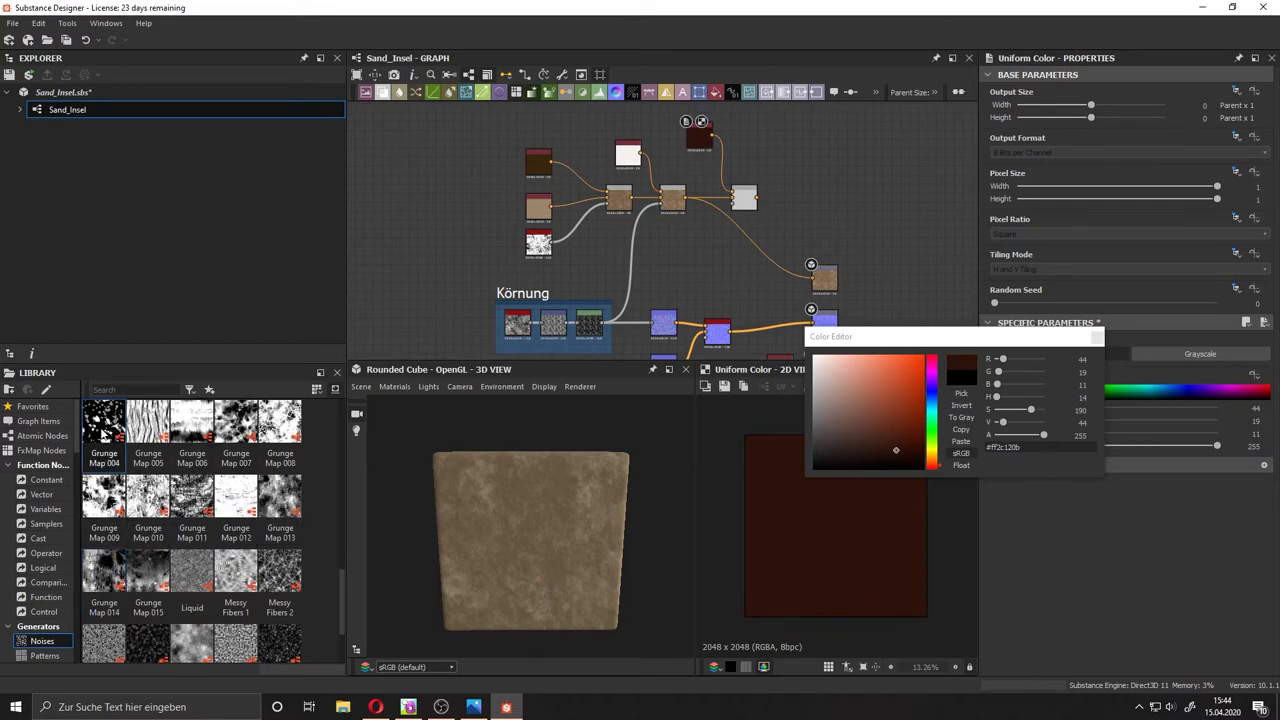
{"action": "left_click_drag", "start_coordinate": [104, 425], "coordinate": [673, 253]}
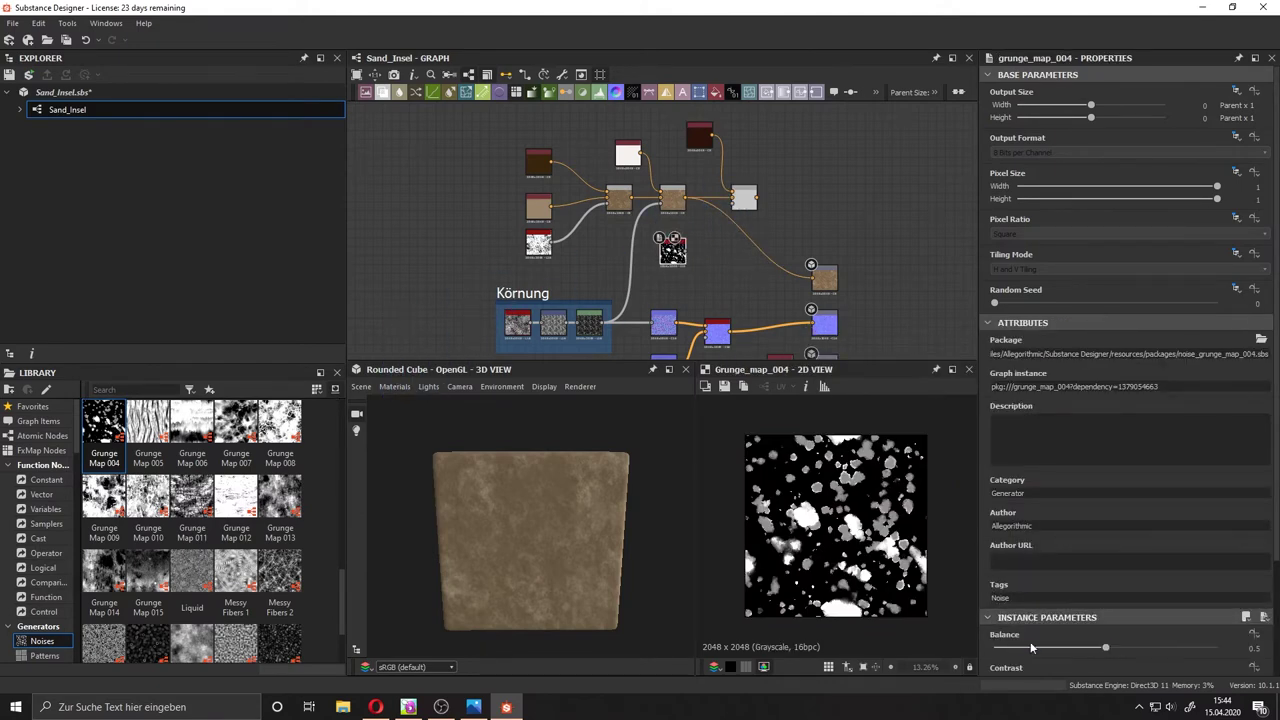
Lower the Grunge Map 004 balance to 0.28 and add a Blur HQ Grayscale after it with reduced intensity.
{"action": "left_click_drag", "start_coordinate": [1033, 648], "coordinate": [1056, 648]}
{"action": "left_click_drag", "start_coordinate": [687, 250], "coordinate": [731, 259]}
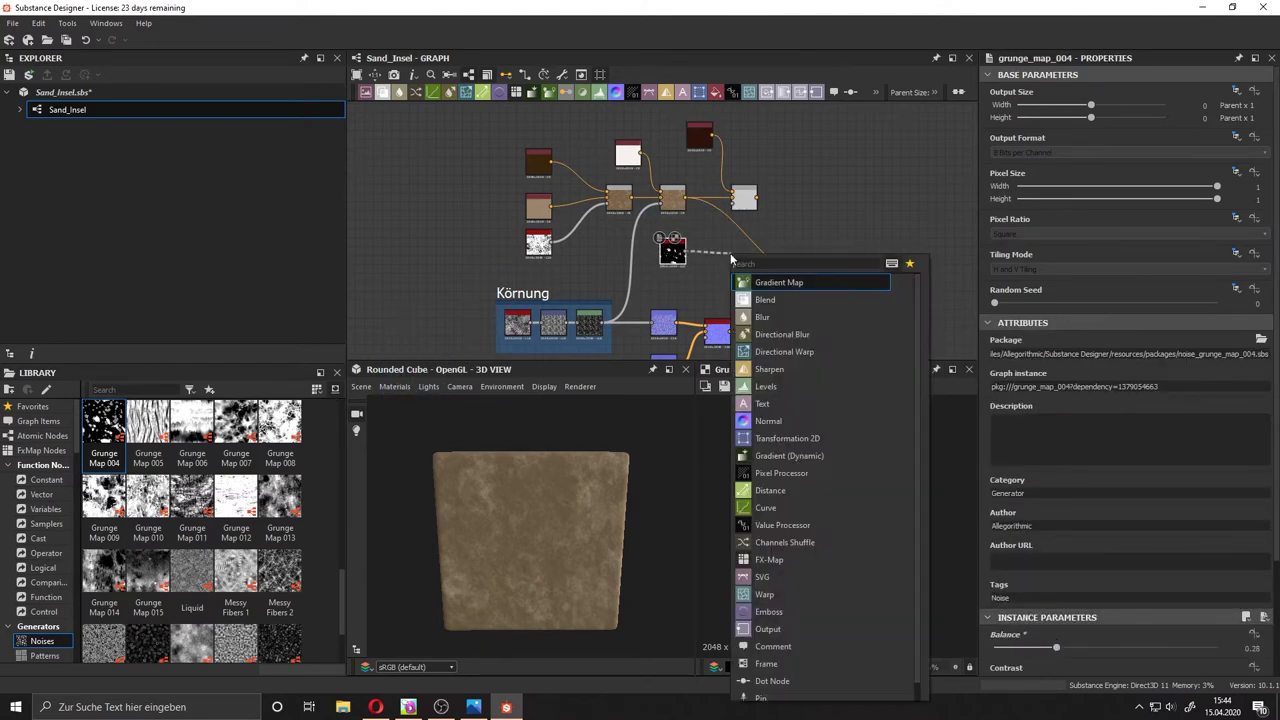
{"action": "type", "text": "b"}
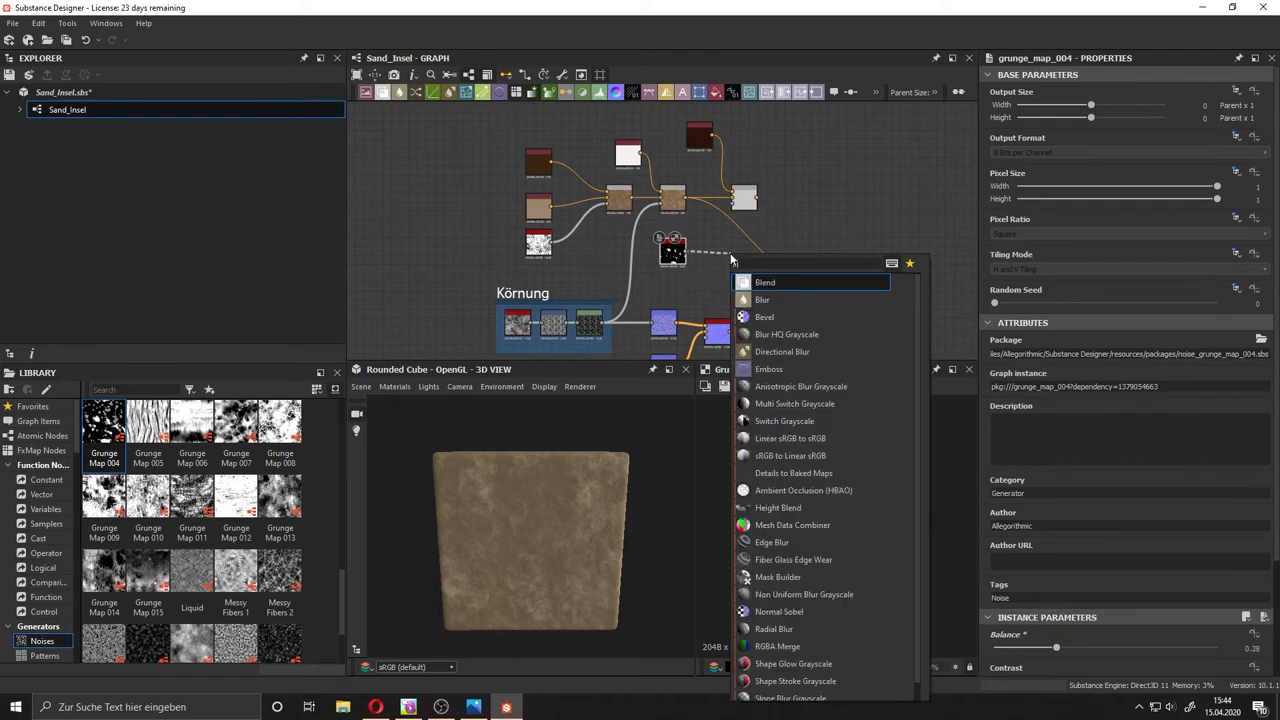
{"action": "type", "text": "l"}
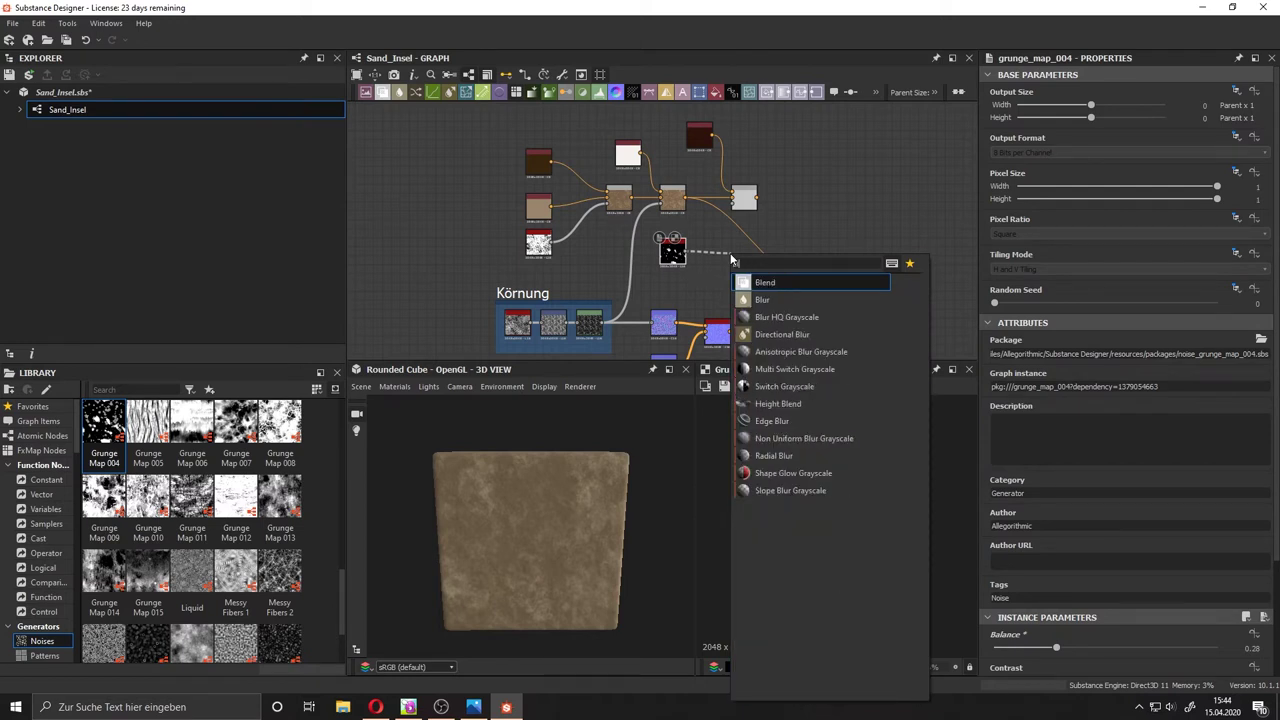
{"action": "key", "text": "Down"}
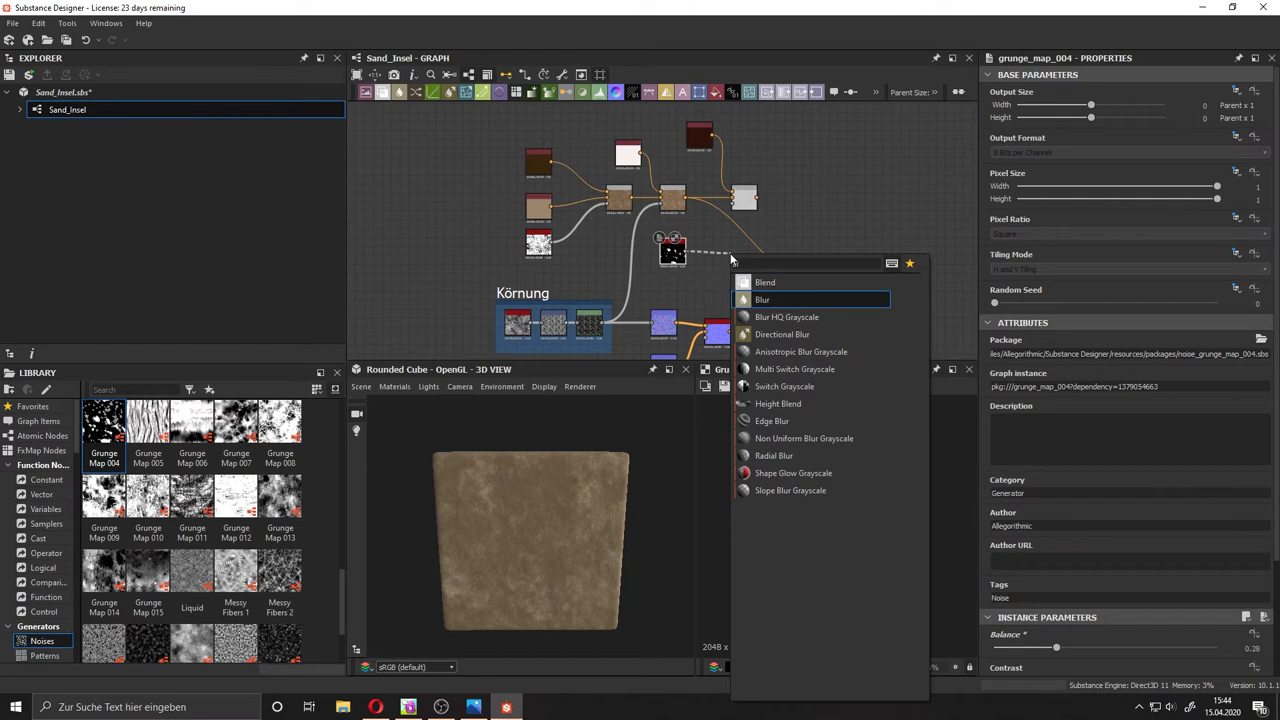
{"action": "key", "text": "Down"}
{"action": "key", "text": "Return"}
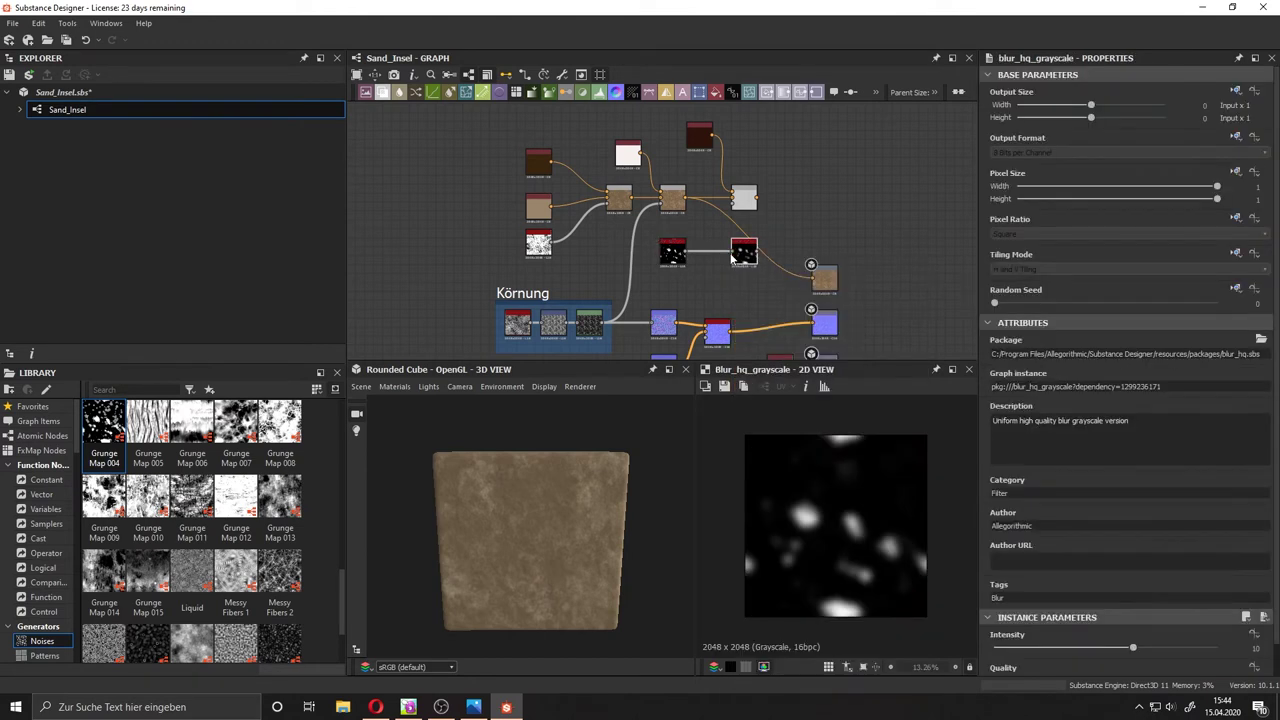
{"action": "left_click_drag", "start_coordinate": [745, 268], "coordinate": [709, 266]}
{"action": "left_click_drag", "start_coordinate": [1133, 647], "coordinate": [1043, 647]}
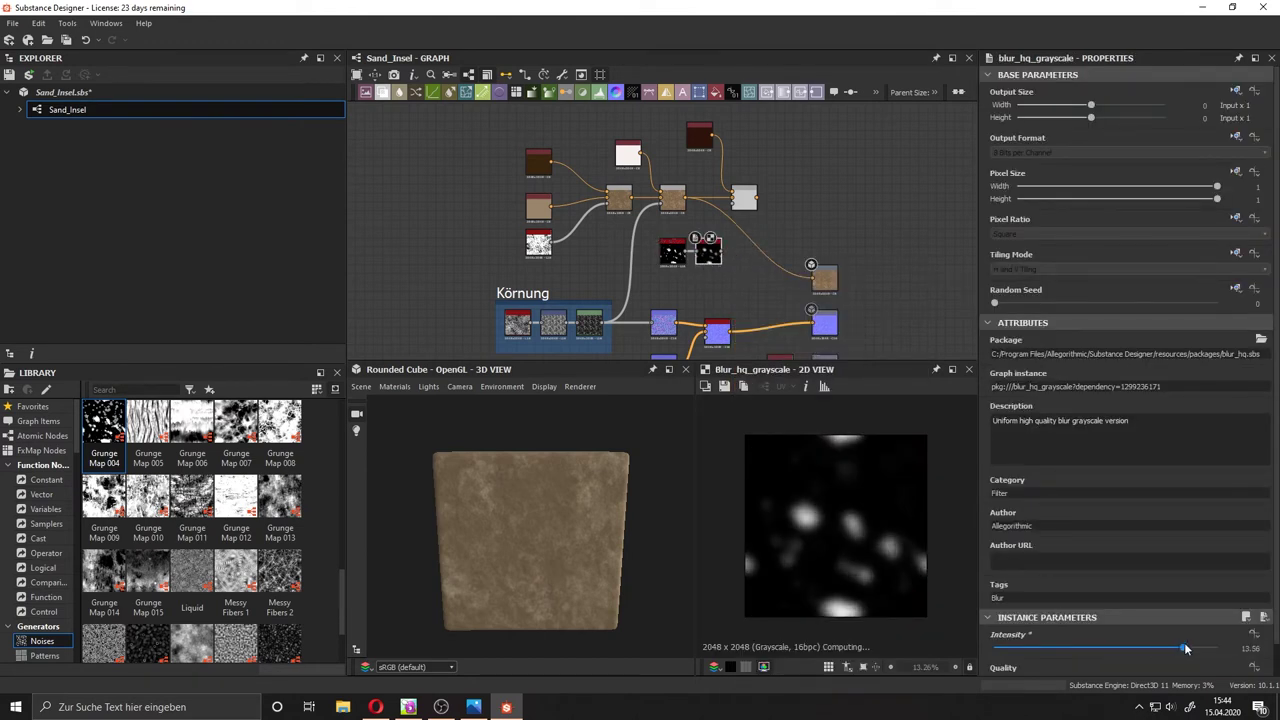
{"action": "left_click", "coordinate": [673, 252]}
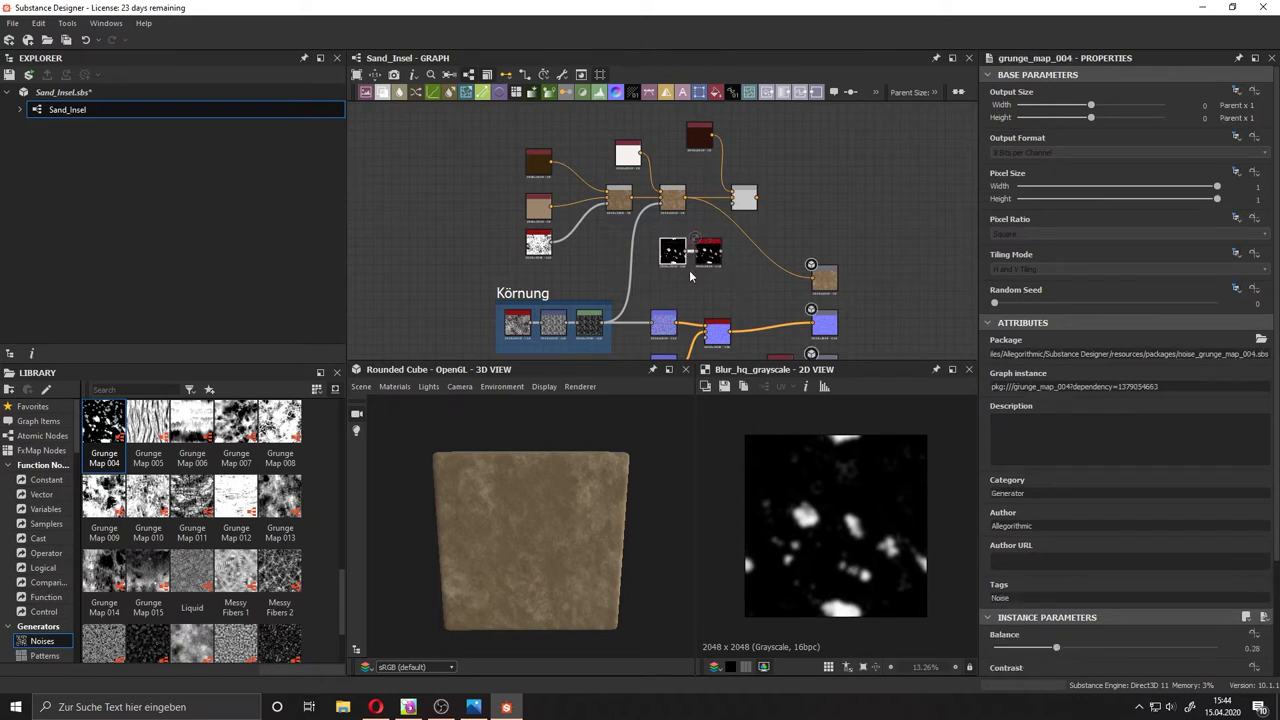
{"action": "mouse_move", "coordinate": [1100, 648]}
{"action": "left_mouse_down"}
{"action": "mouse_move", "coordinate": [1068, 648]}
{"action": "mouse_move", "coordinate": [1083, 648]}
{"action": "left_mouse_up"}
{"action": "left_click", "coordinate": [708, 252]}
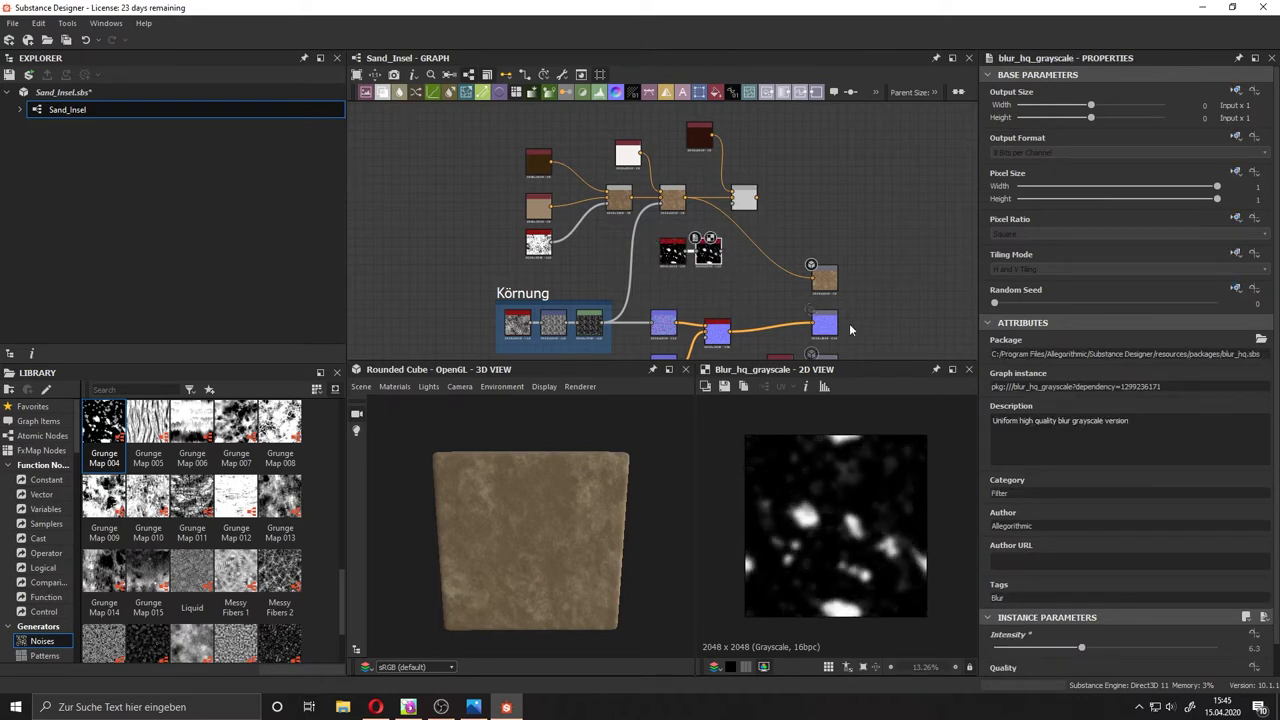
Add a Levels node after the blur, adjust its midtones, and plug it into the colour blend.
{"action": "mouse_move", "coordinate": [723, 257]}
{"action": "left_mouse_down"}
{"action": "mouse_move", "coordinate": [748, 252]}
{"action": "mouse_move", "coordinate": [748, 267]}
{"action": "left_mouse_up"}
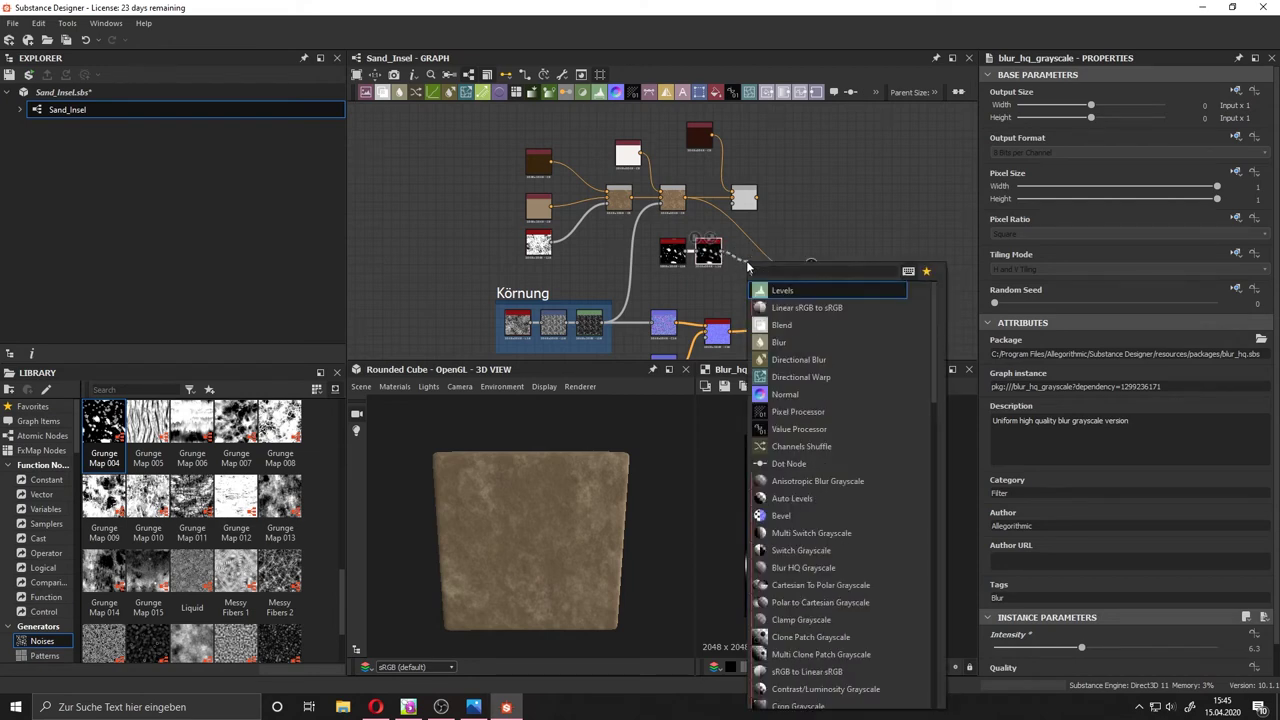
{"action": "left_click", "coordinate": [782, 290]}
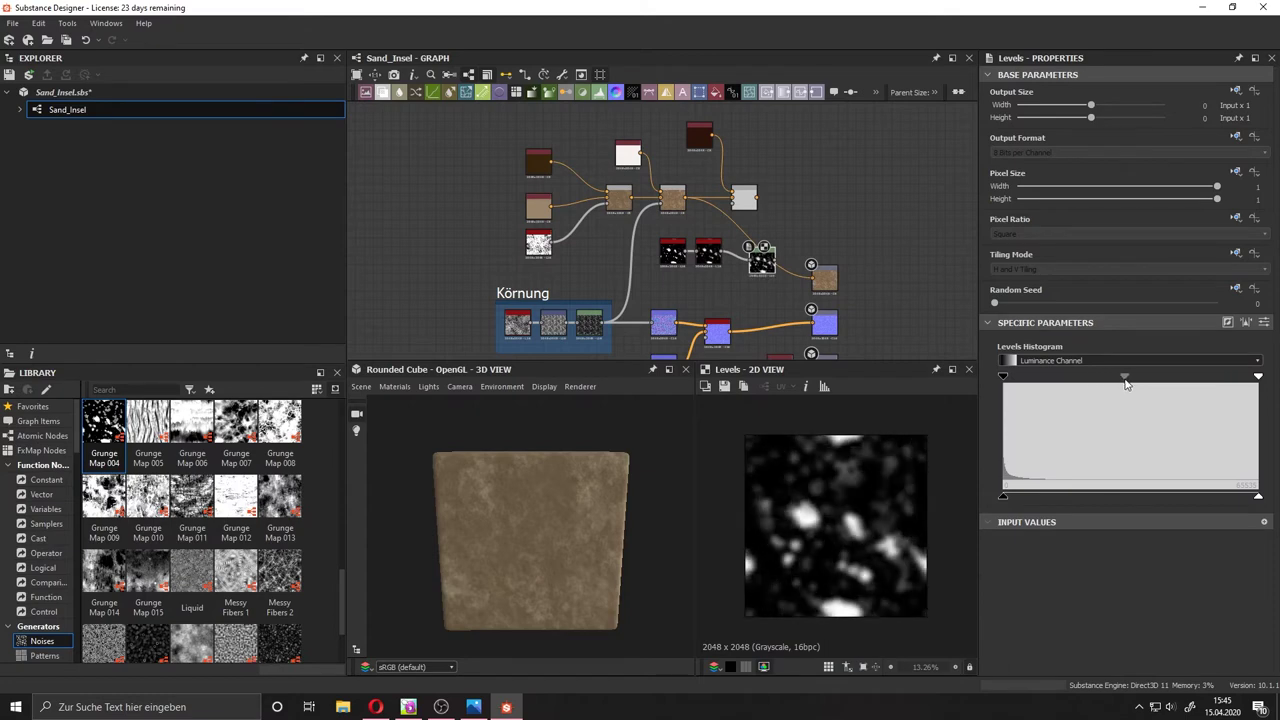
{"action": "left_click_drag", "start_coordinate": [1125, 380], "coordinate": [1127, 379]}
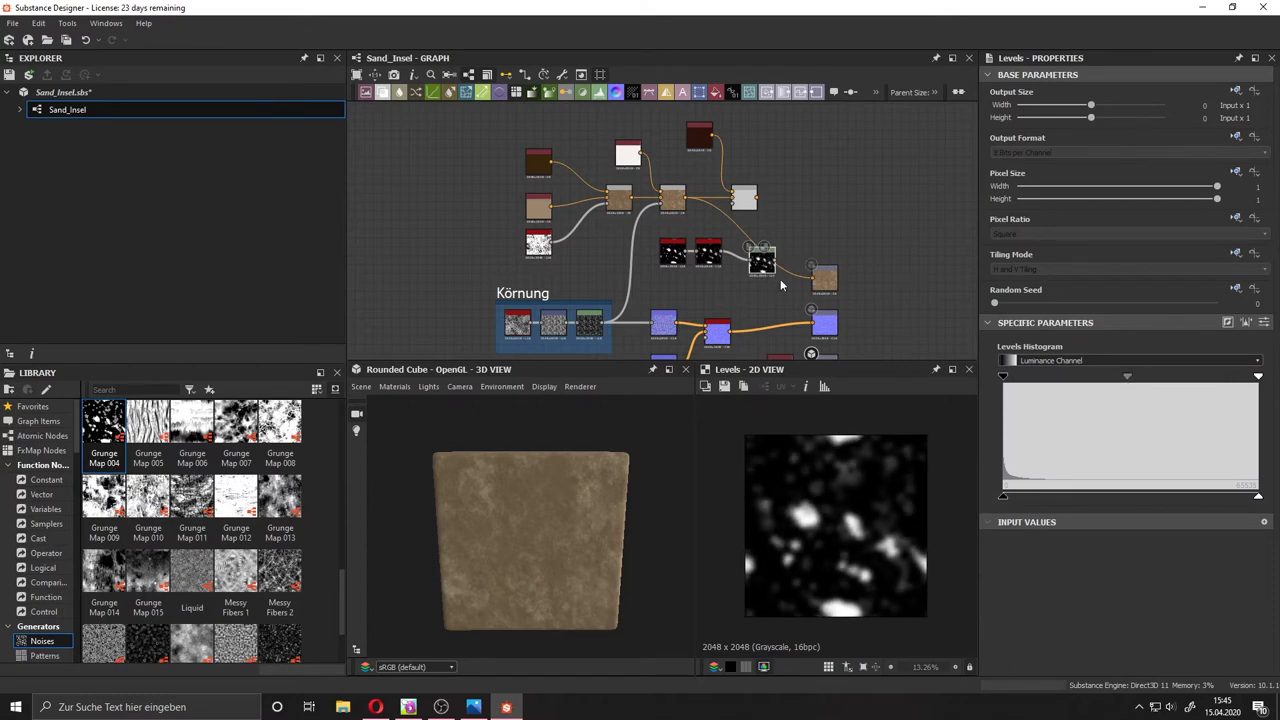
{"action": "mouse_move", "coordinate": [761, 262]}
{"action": "left_mouse_down"}
{"action": "mouse_move", "coordinate": [710, 240]}
{"action": "mouse_move", "coordinate": [702, 256]}
{"action": "left_mouse_up"}
{"action": "mouse_move", "coordinate": [538, 207]}
{"action": "left_mouse_down"}
{"action": "mouse_move", "coordinate": [574, 198]}
{"action": "mouse_move", "coordinate": [574, 160]}
{"action": "mouse_move", "coordinate": [637, 162]}
{"action": "mouse_move", "coordinate": [735, 197]}
{"action": "left_mouse_up"}
{"action": "left_click_drag", "start_coordinate": [690, 249], "coordinate": [722, 186]}
{"action": "left_click", "coordinate": [735, 197]}
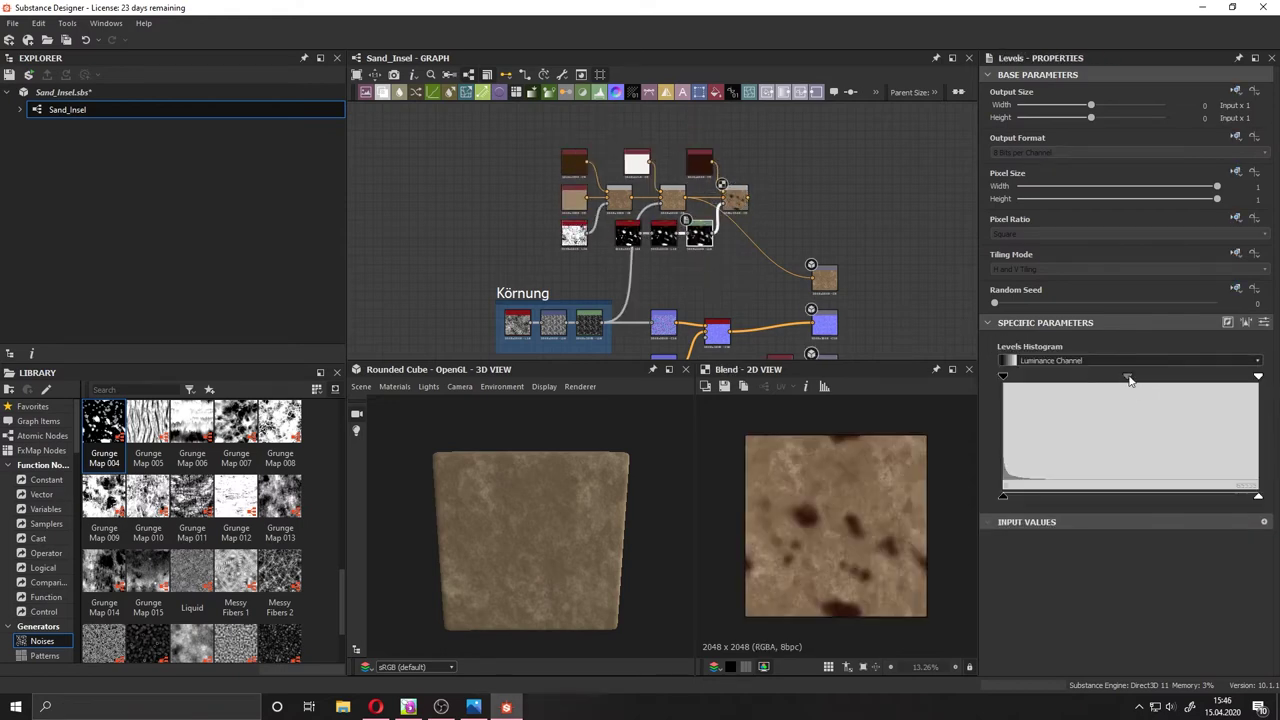
Keep the colour blend in Copy mode at 0.41 opacity and append a new Blend node.
{"action": "left_click", "coordinate": [735, 195]}
{"action": "left_click", "coordinate": [1043, 388]}
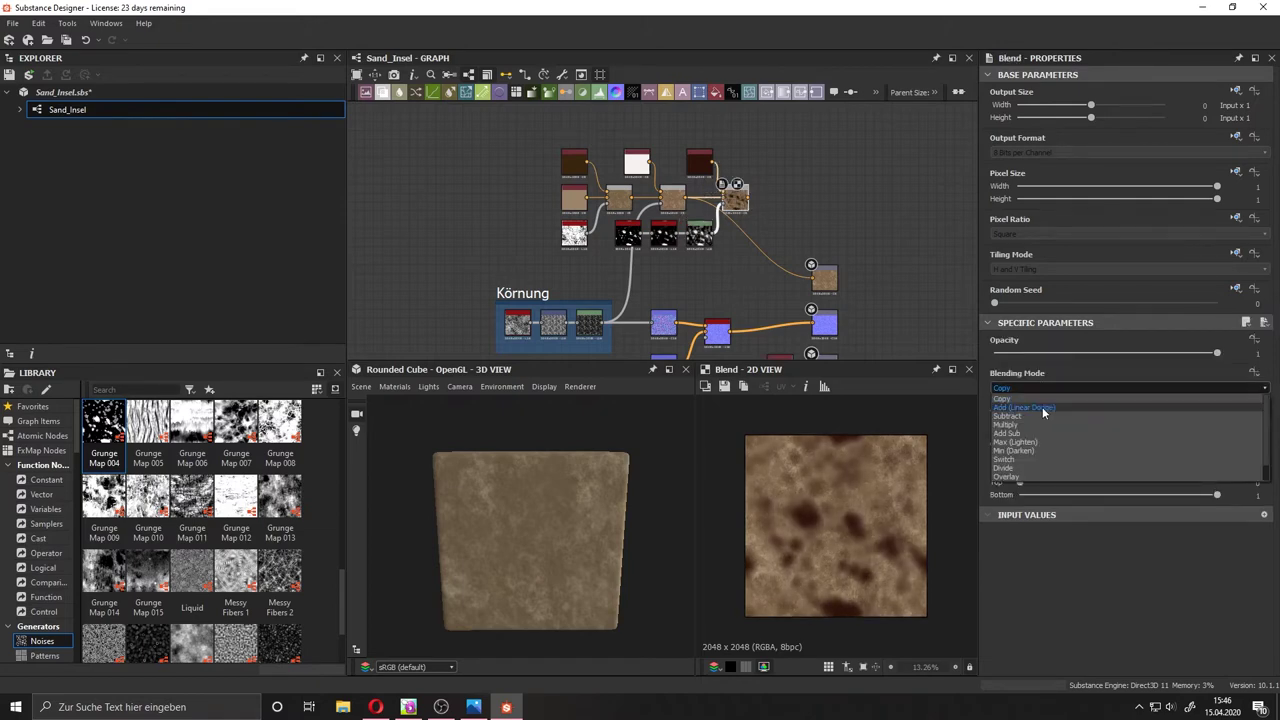
{"action": "left_click", "coordinate": [1043, 408]}
{"action": "key", "text": "ctrl+z"}
{"action": "key", "text": "ctrl+y"}
{"action": "key", "text": "ctrl+z"}
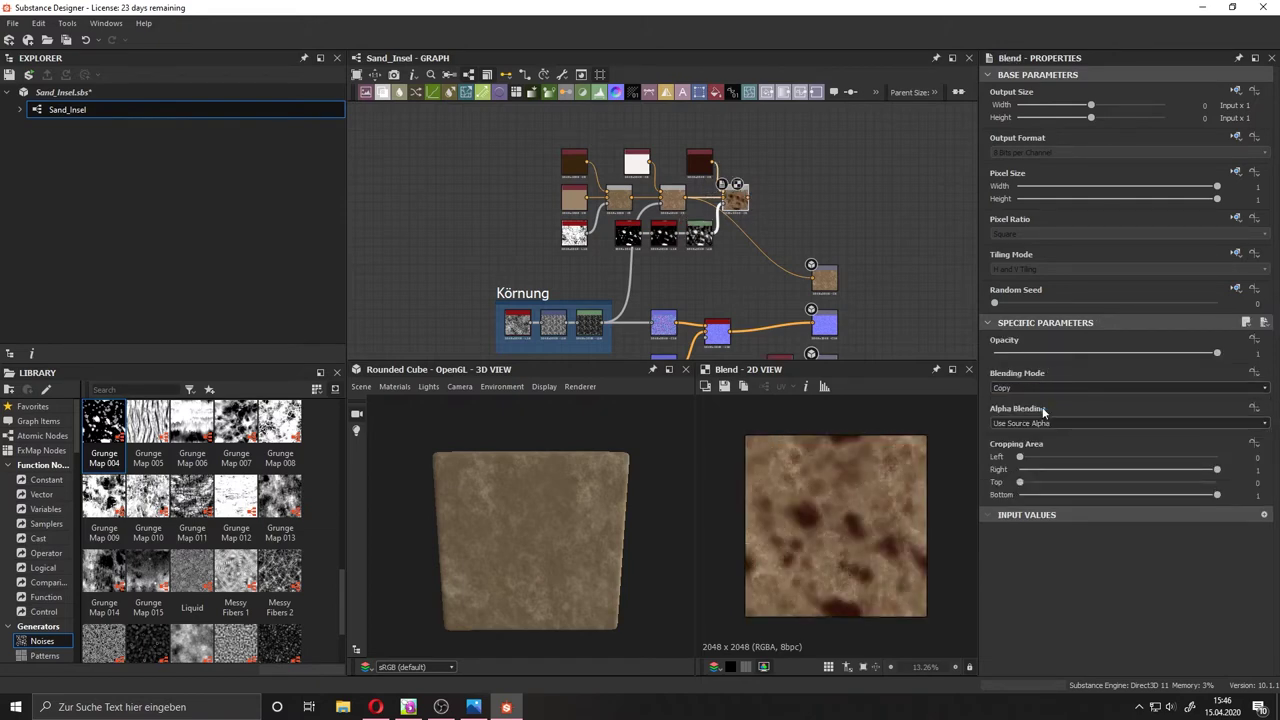
{"action": "left_click_drag", "start_coordinate": [1216, 353], "coordinate": [1115, 354]}
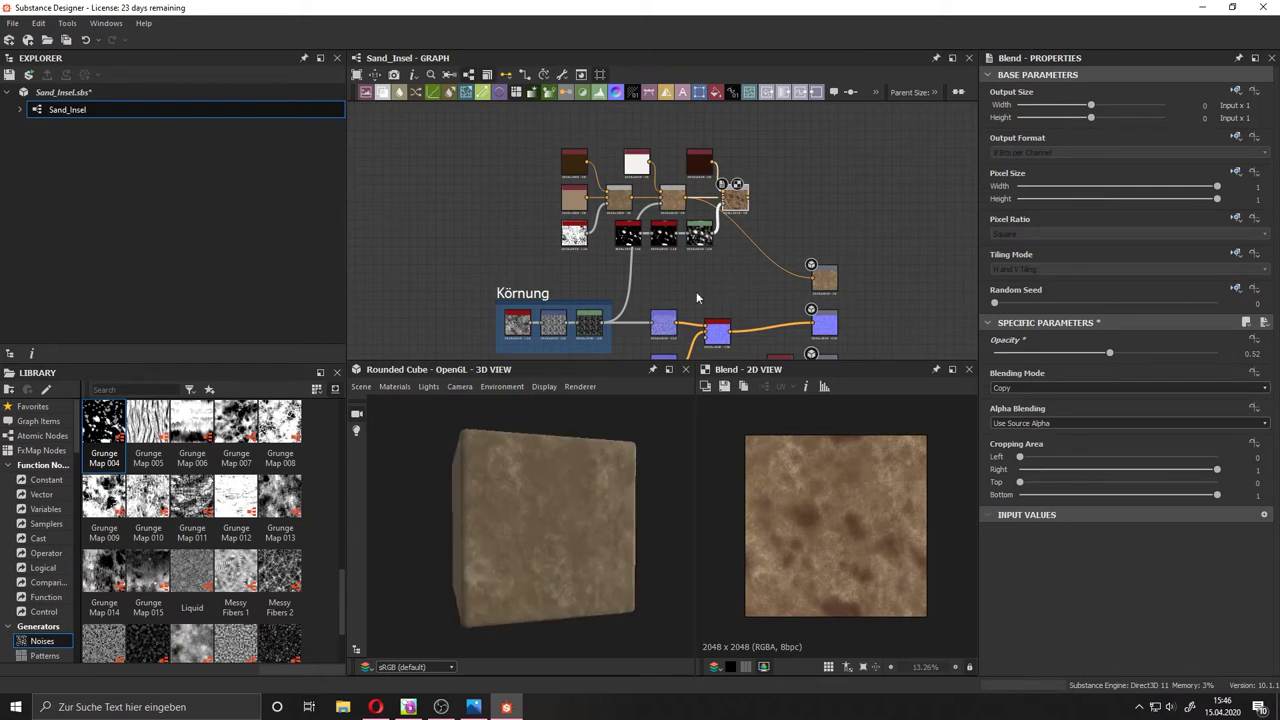
{"action": "mouse_move", "coordinate": [486, 621]}
{"action": "left_mouse_down"}
{"action": "mouse_move", "coordinate": [490, 523]}
{"action": "mouse_move", "coordinate": [557, 599]}
{"action": "mouse_move", "coordinate": [645, 540]}
{"action": "left_mouse_up"}
{"action": "left_click_drag", "start_coordinate": [1089, 353], "coordinate": [1085, 355]}
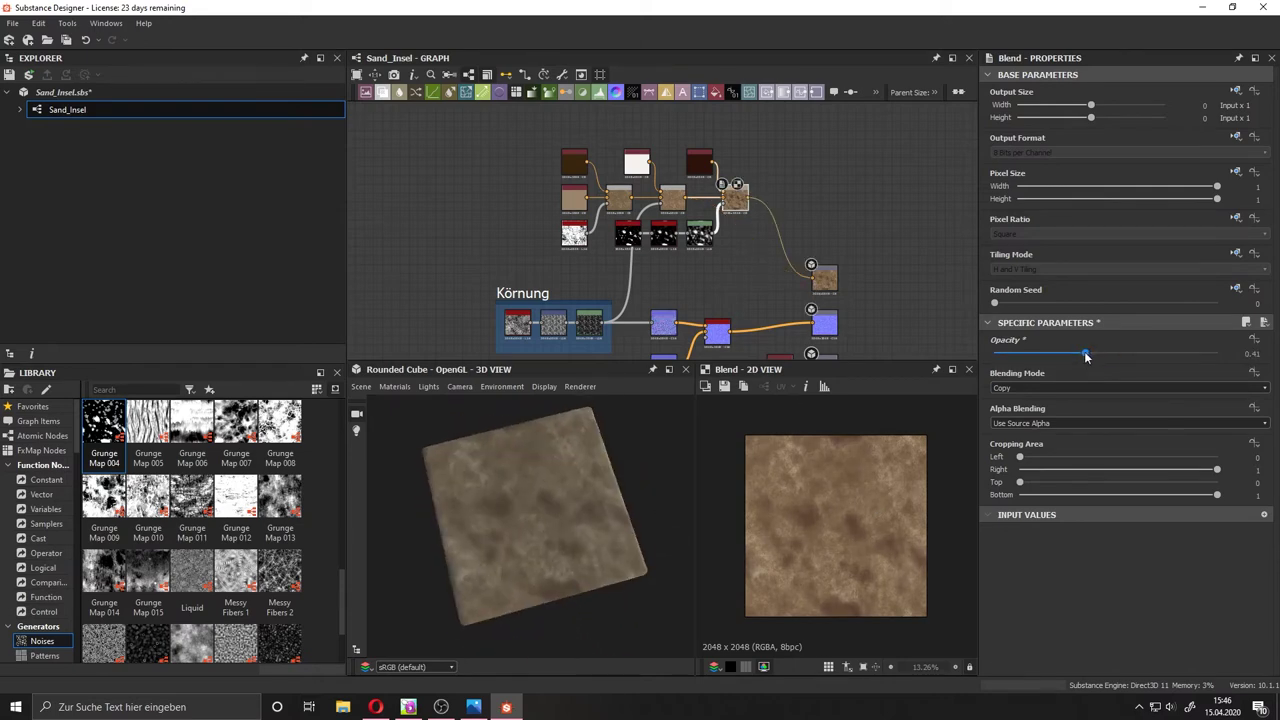
{"action": "left_click_drag", "start_coordinate": [748, 195], "coordinate": [801, 195]}
{"action": "key", "text": "Return"}
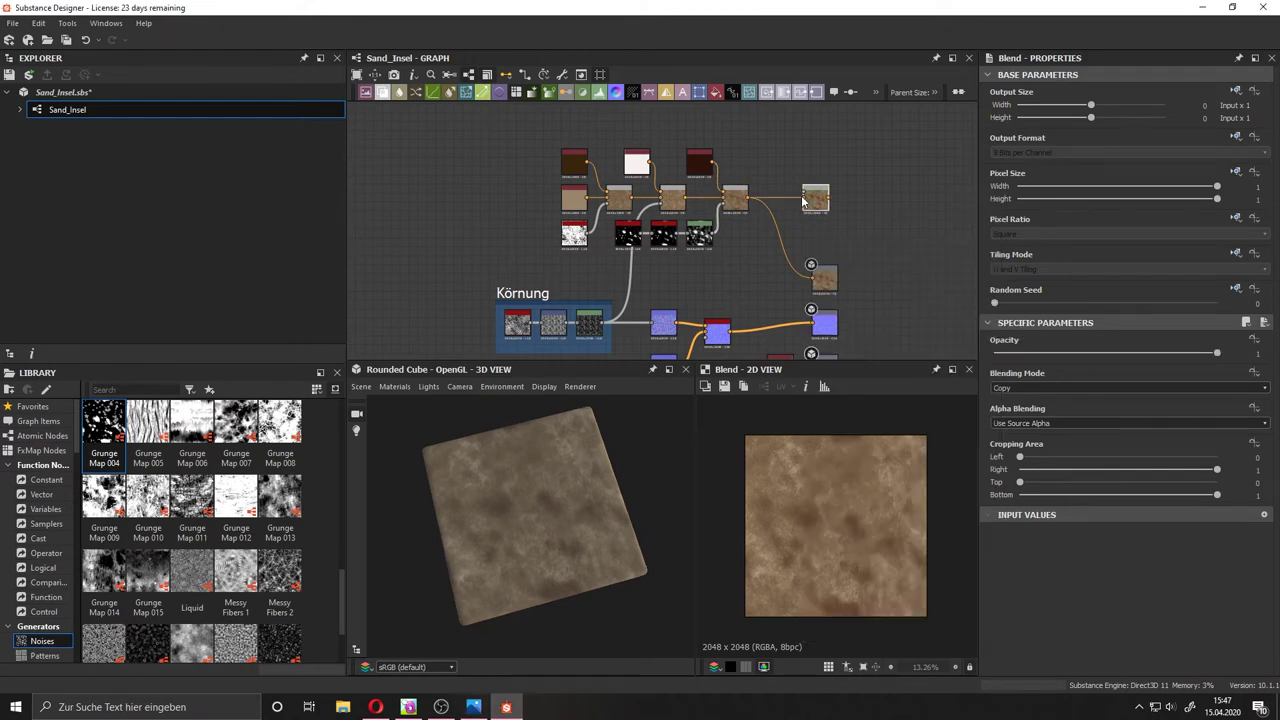
Add a Curvature Smooth node from the normal output.
{"action": "left_click", "coordinate": [473, 707]}
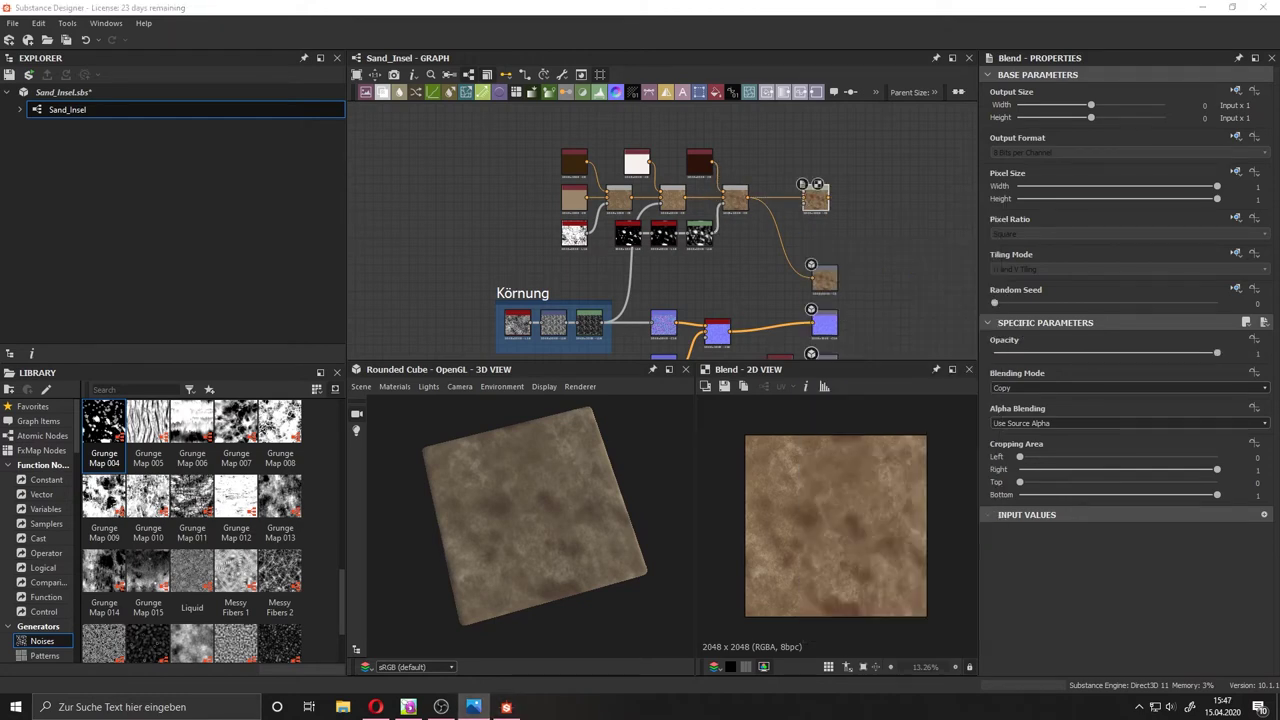
{"action": "left_click_drag", "start_coordinate": [735, 328], "coordinate": [712, 285]}
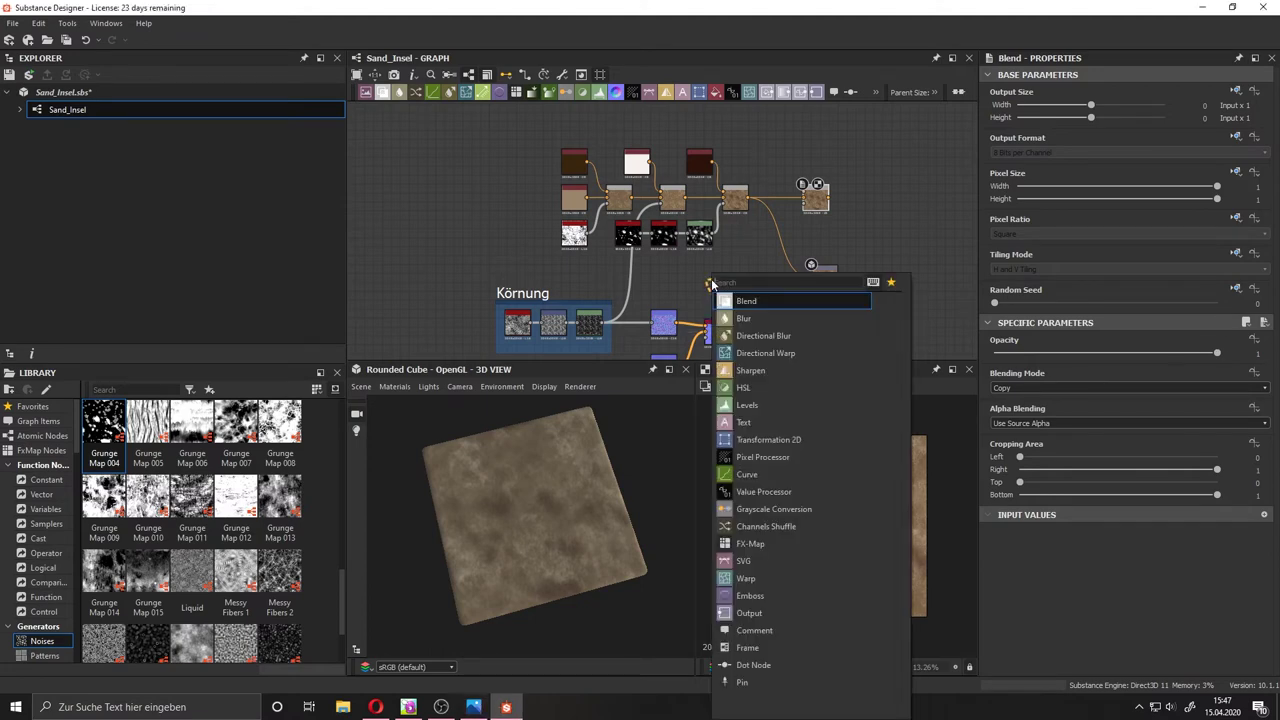
{"action": "type", "text": "c"}
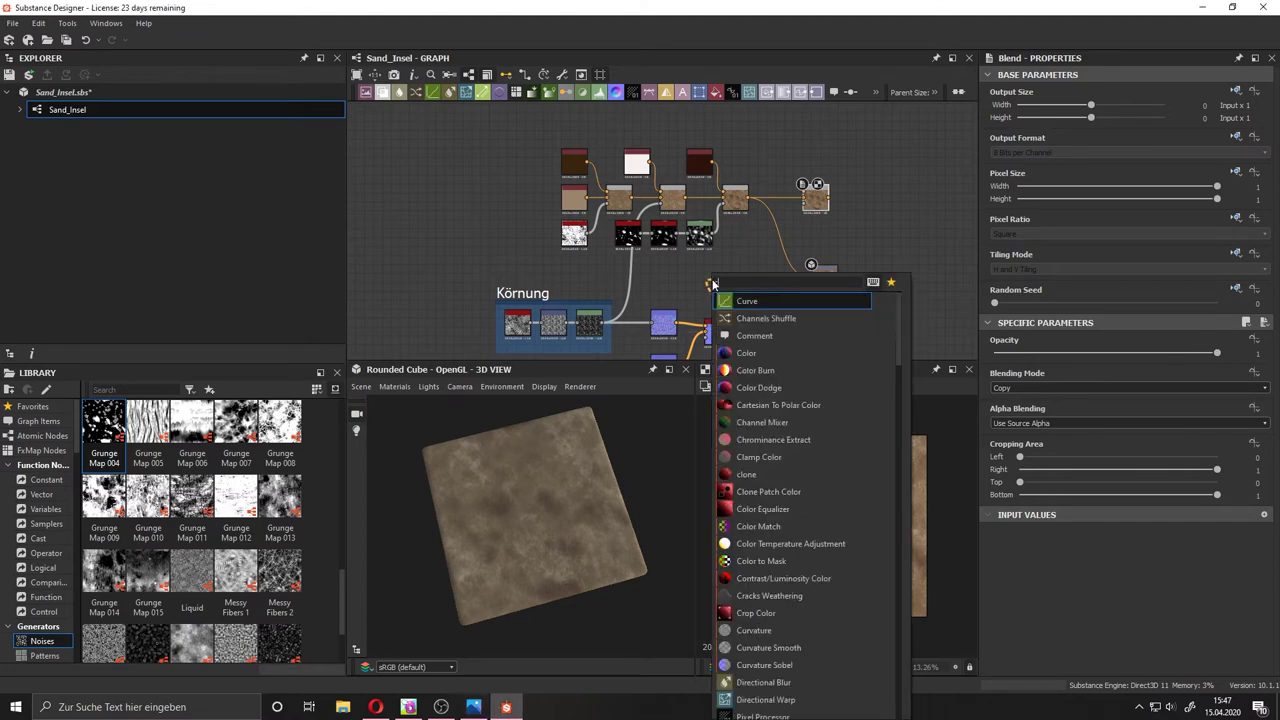
{"action": "type", "text": "ur"}
{"action": "key", "text": "Down"}
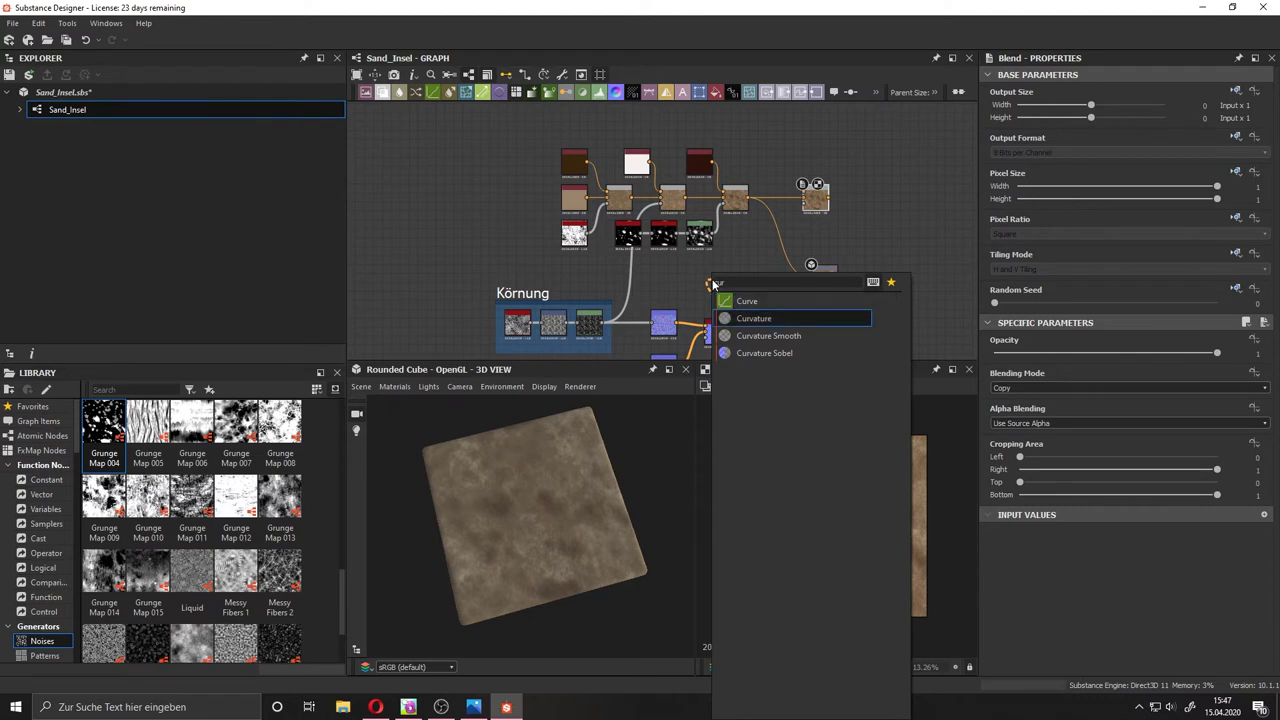
{"action": "key", "text": "Down"}
{"action": "key", "text": "Return"}
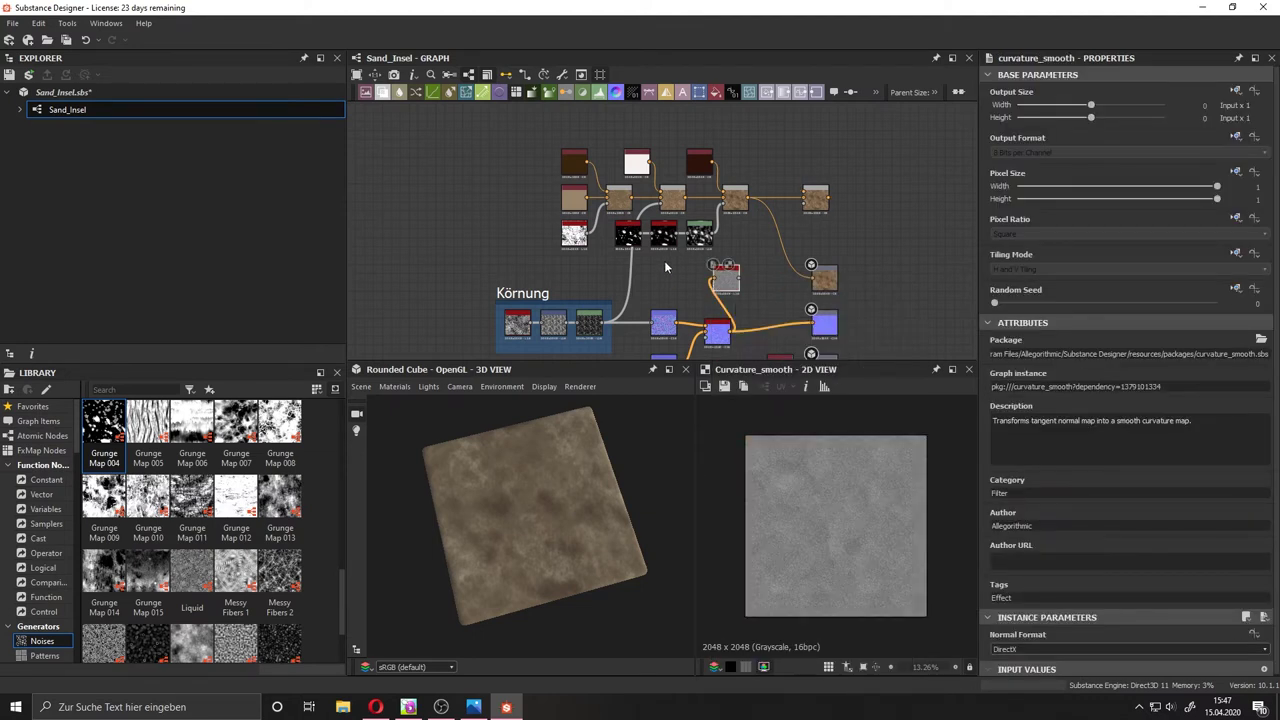
Add an Ambient Occlusion (HBAO) node with Height Depth 0.05 and Radius 0.8.
{"action": "key", "text": "space"}
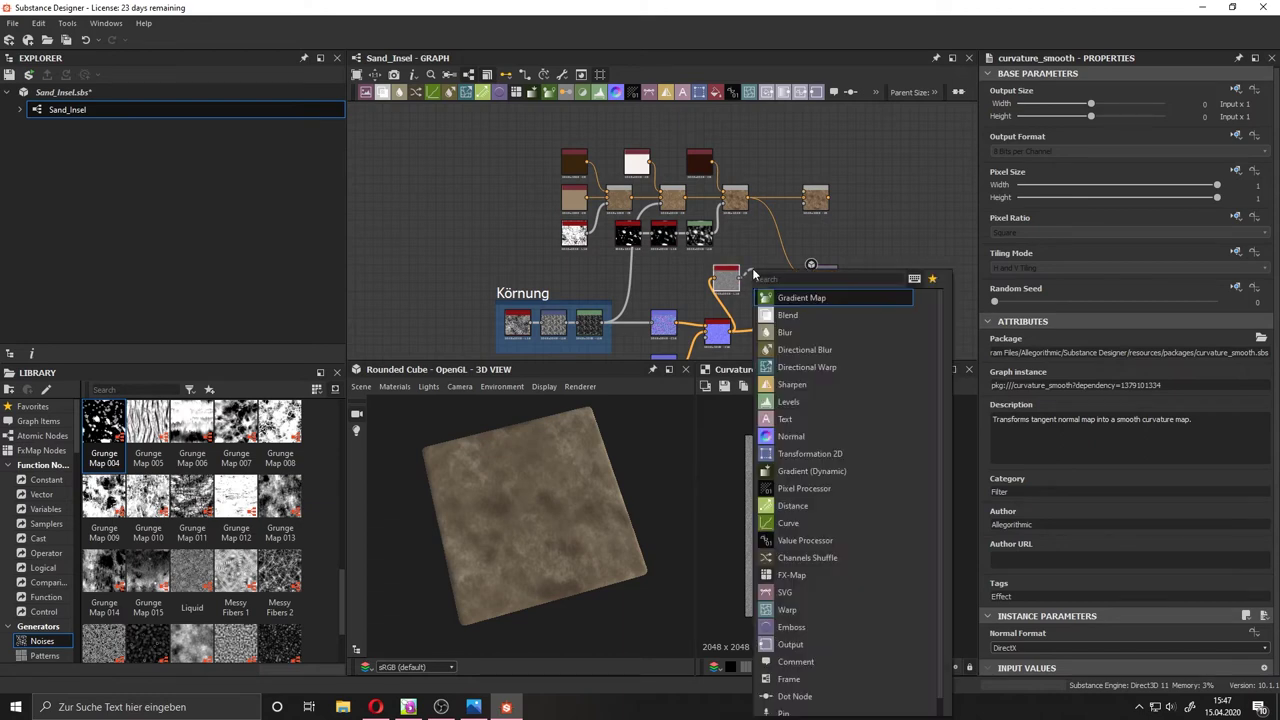
{"action": "type", "text": "am"}
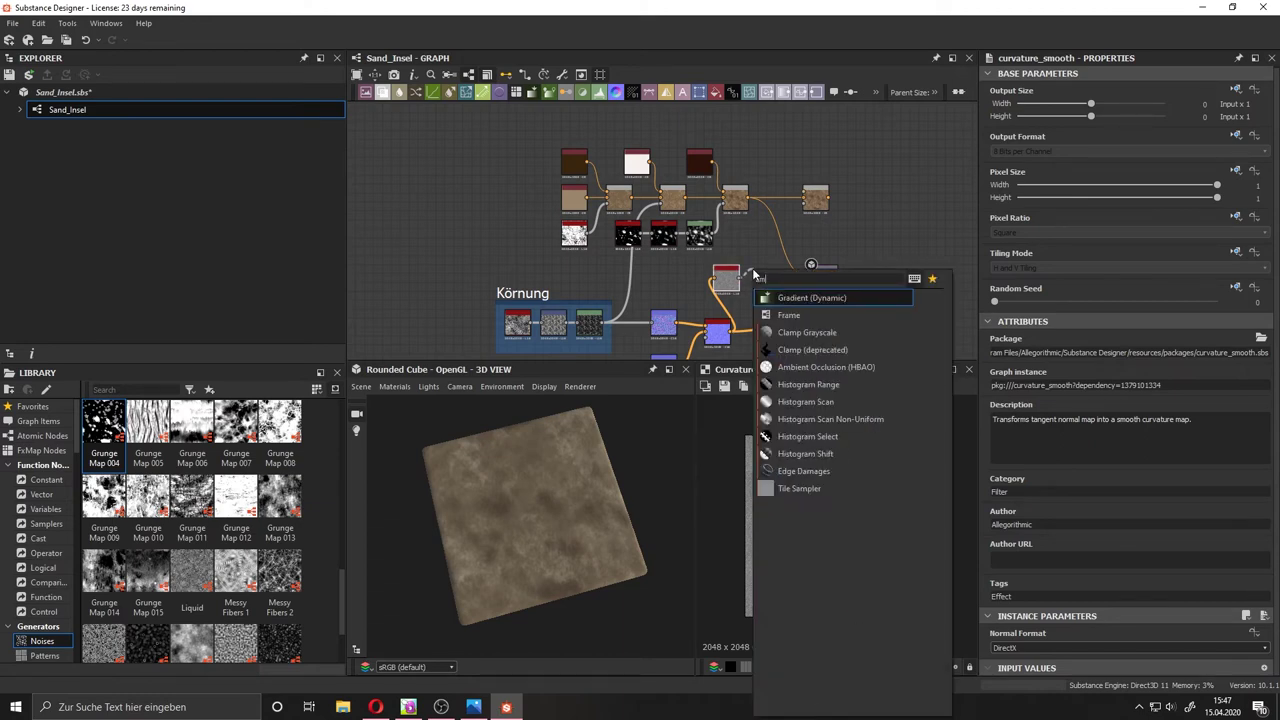
{"action": "type", "text": "b"}
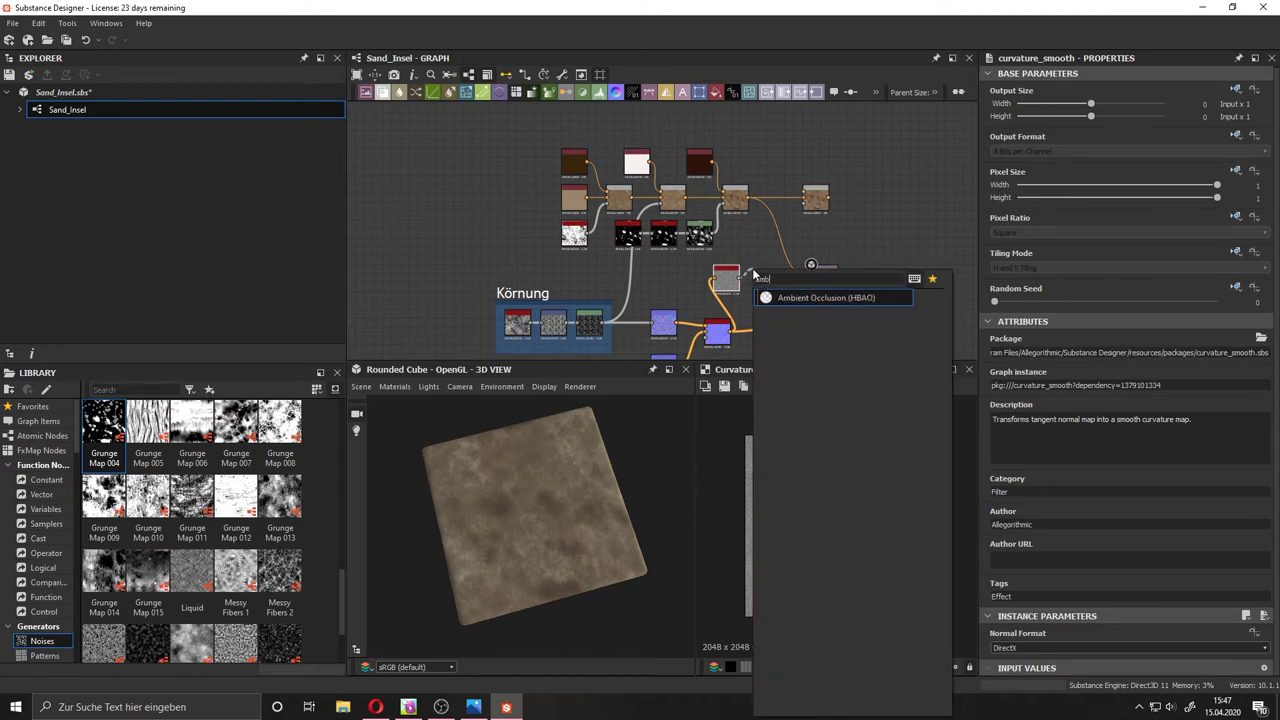
{"action": "key", "text": "Return"}
{"action": "scroll", "coordinate": [1010, 500], "scroll_direction": "down", "scroll_amount": 3}
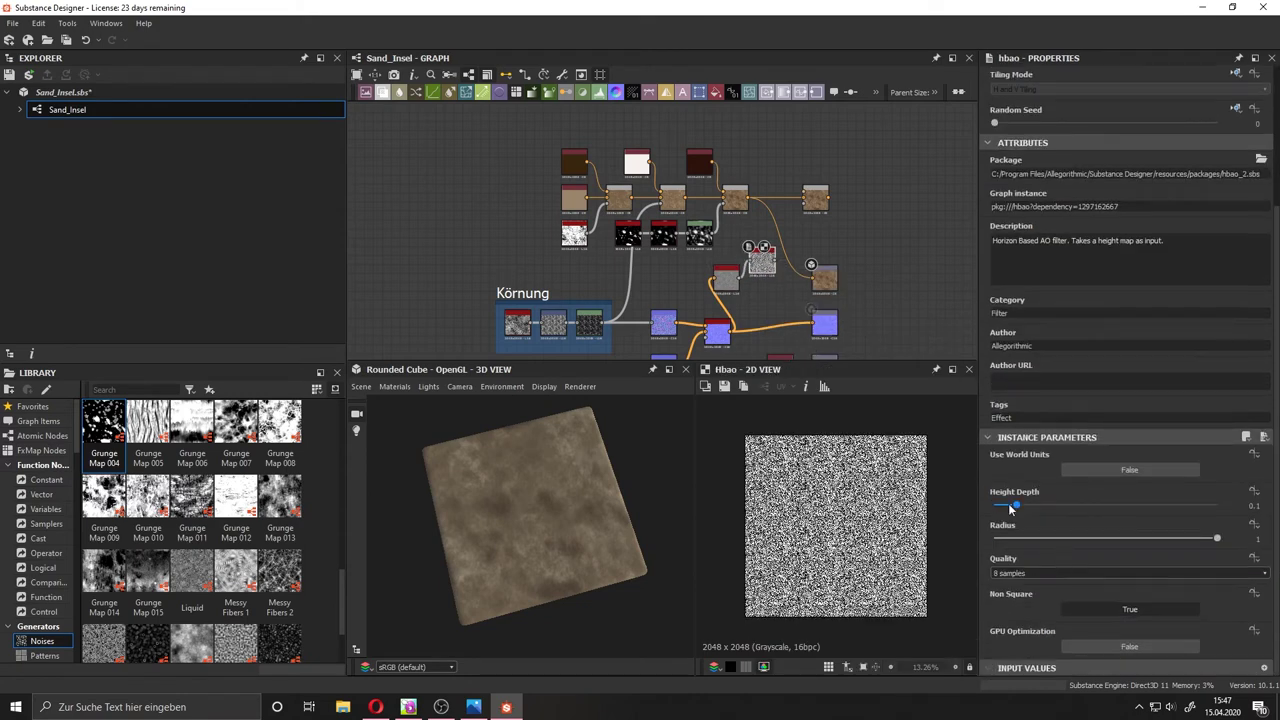
{"action": "left_click_drag", "start_coordinate": [1012, 507], "coordinate": [1004, 507]}
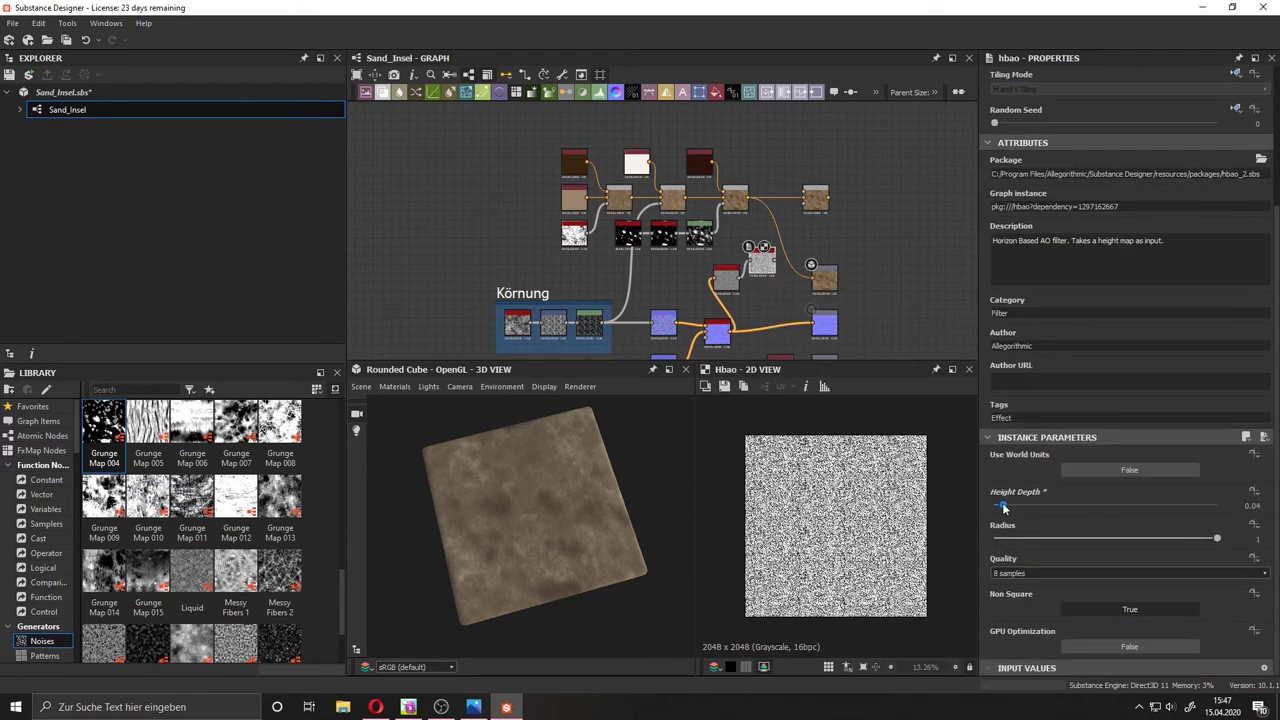
{"action": "left_click_drag", "start_coordinate": [1216, 538], "coordinate": [1172, 538]}
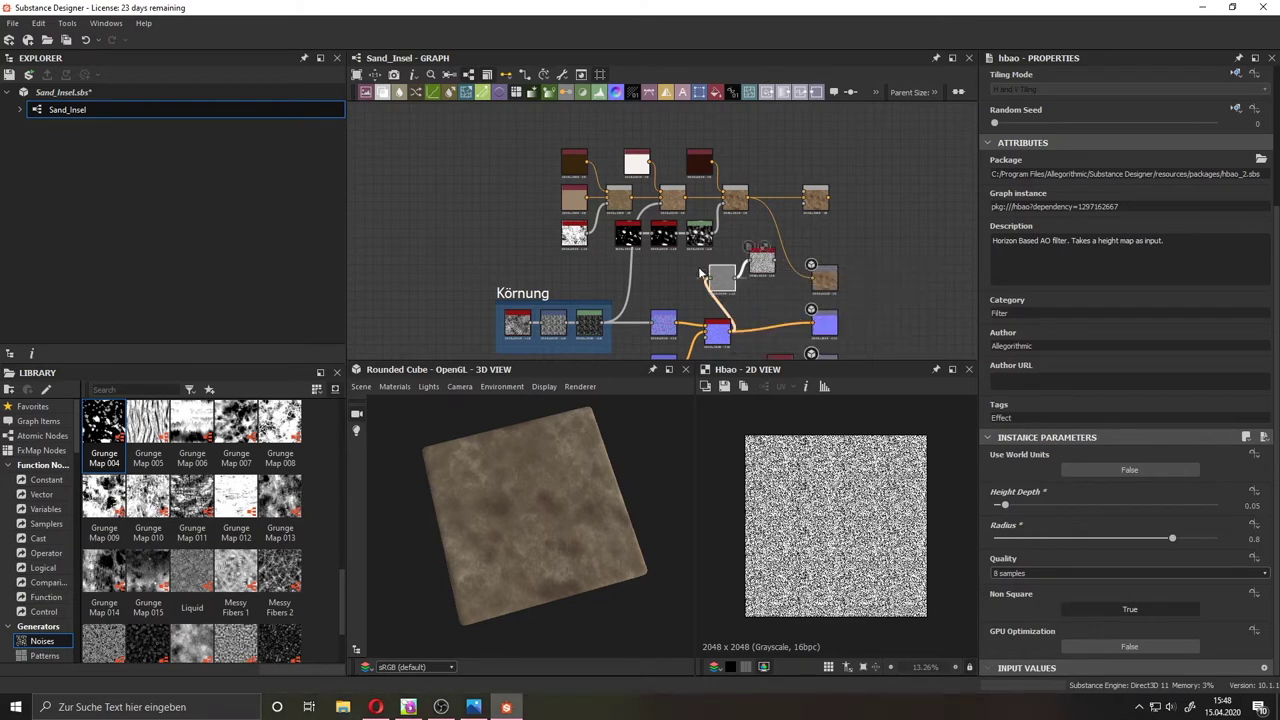
{"action": "left_click_drag", "start_coordinate": [700, 272], "coordinate": [680, 262]}
{"action": "left_click_drag", "start_coordinate": [762, 262], "coordinate": [735, 266]}
{"action": "left_click", "coordinate": [700, 268]}
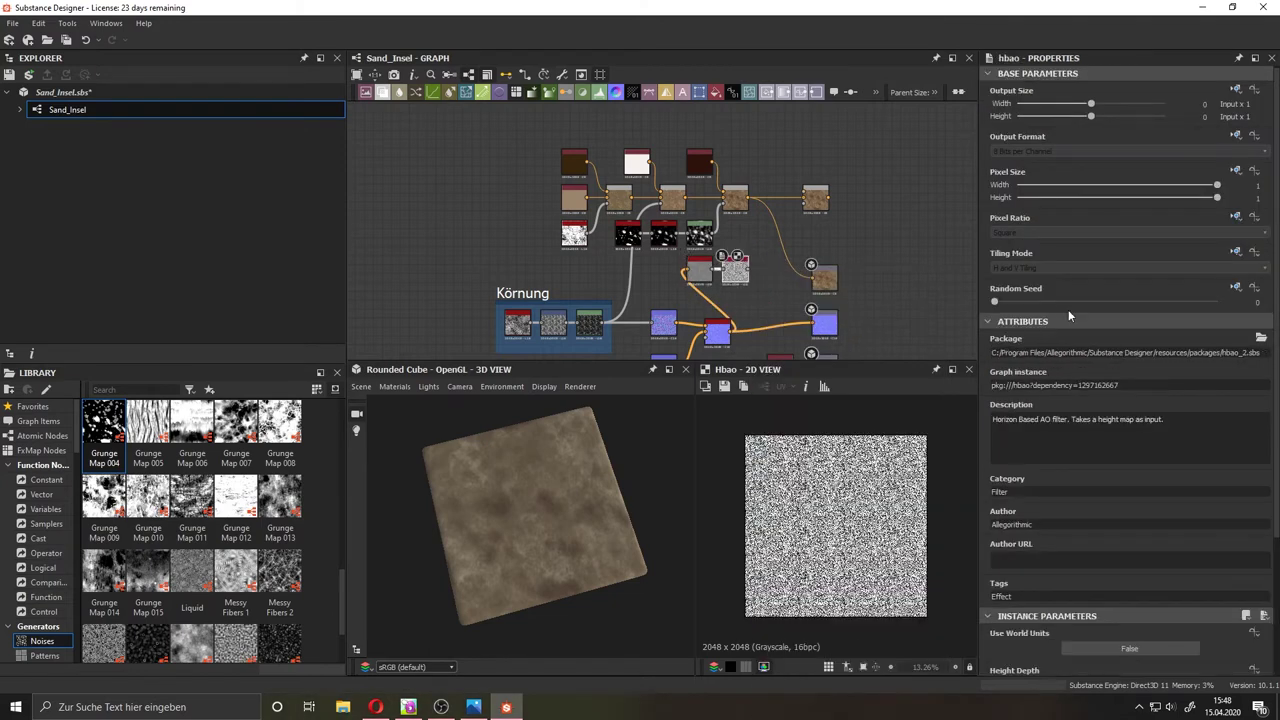
Insert an Invert Grayscale node after the HBAO node.
{"action": "key", "text": "space"}
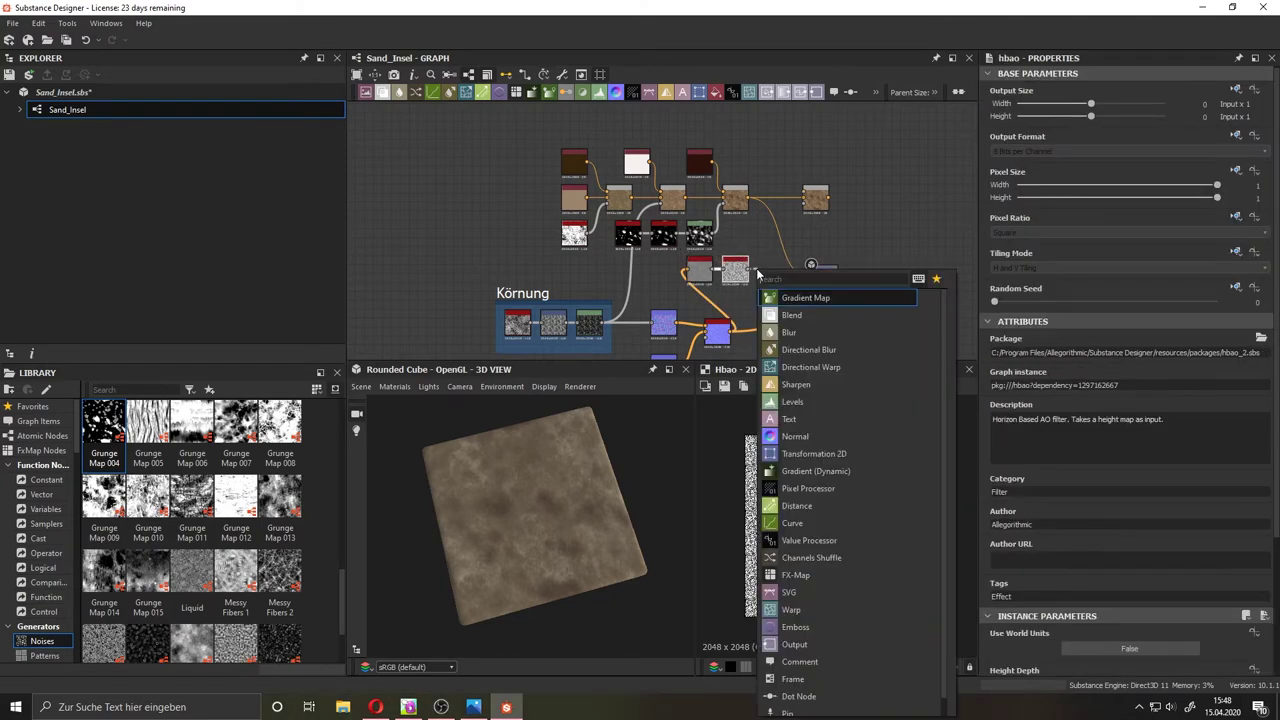
{"action": "scroll", "coordinate": [757, 273], "scroll_direction": "down", "scroll_amount": 5}
{"action": "scroll", "coordinate": [757, 273], "scroll_direction": "down", "scroll_amount": 5}
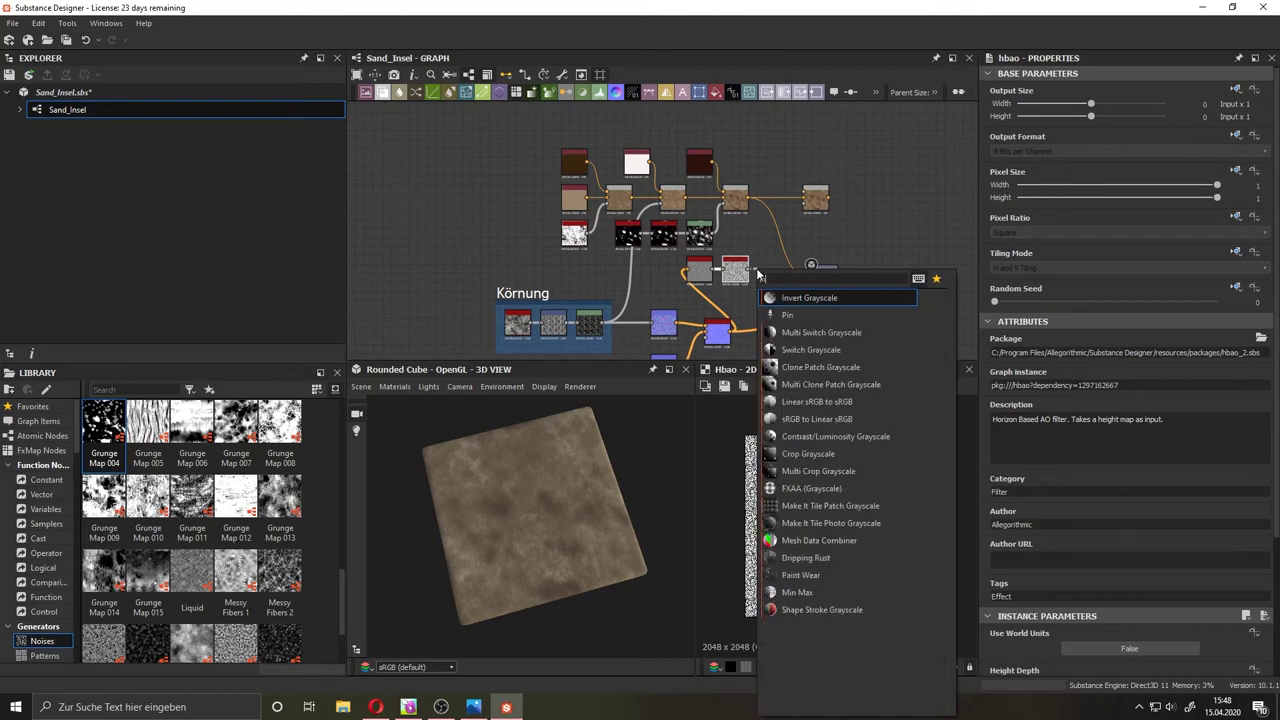
{"action": "key", "text": "Return"}
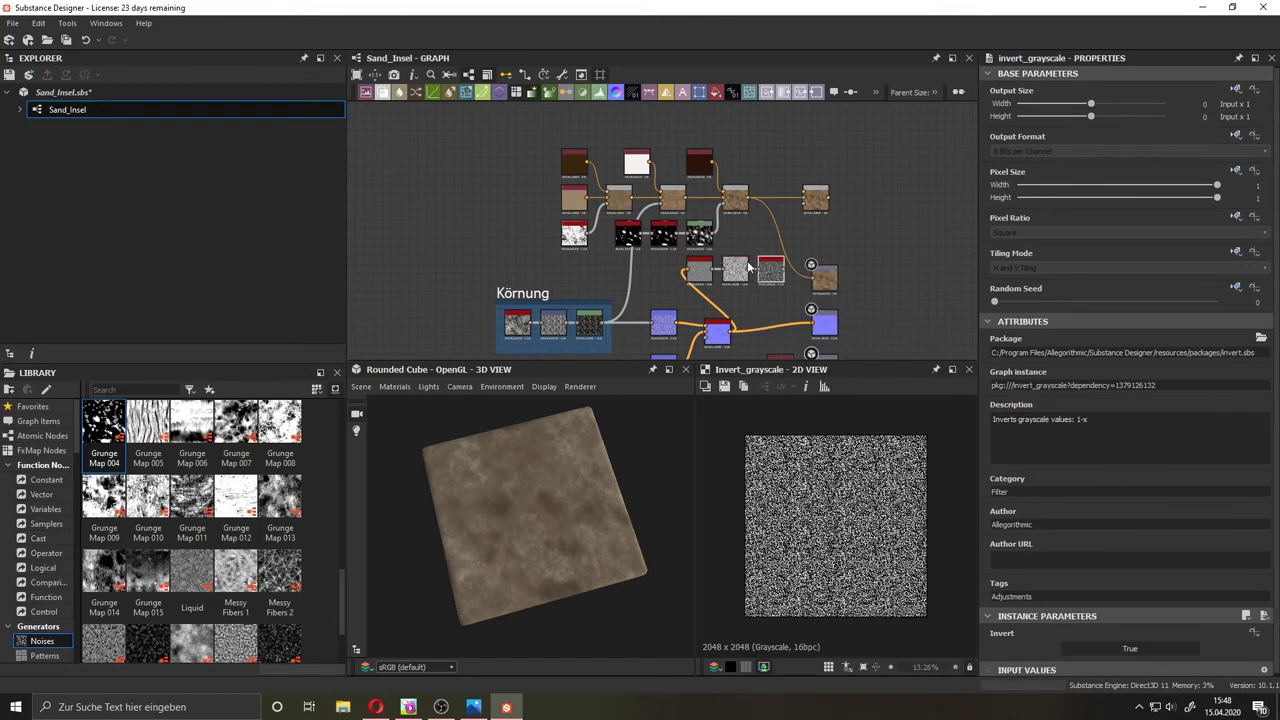
{"action": "key", "text": "alt+Tab"}
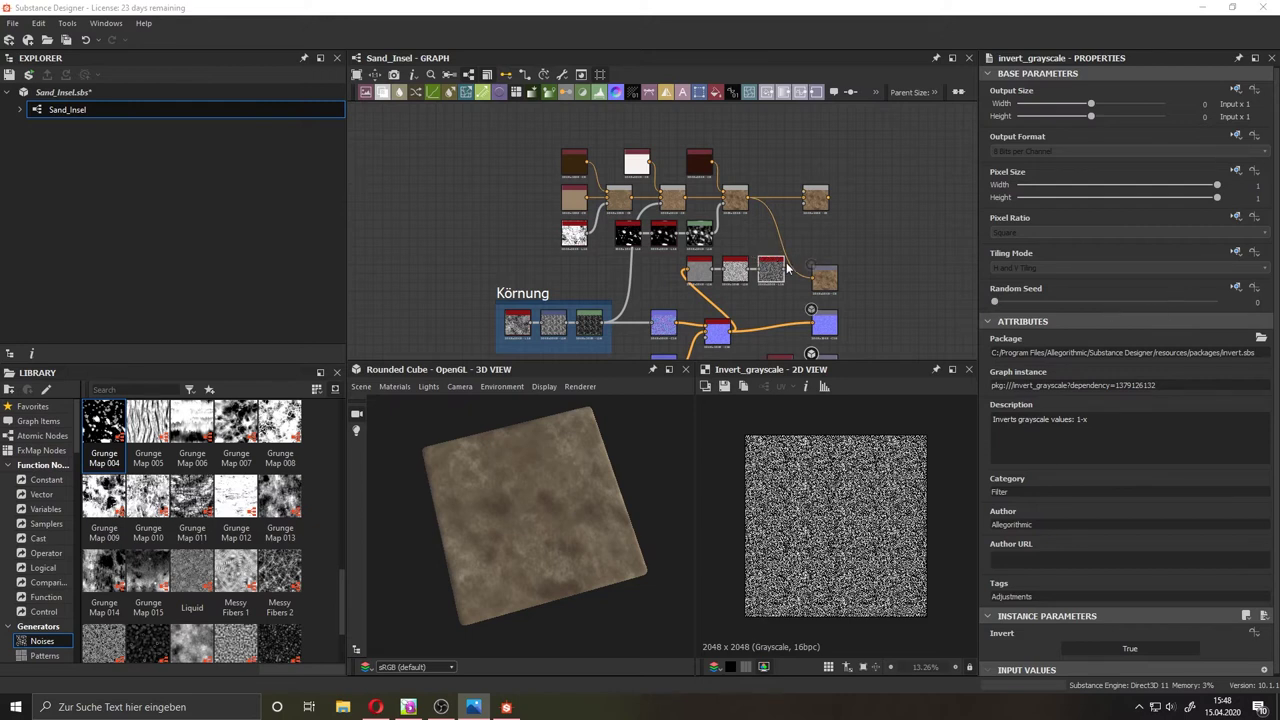
{"action": "key", "text": "alt+Tab"}
Add a Gradient Map after the inversion with an extra dark gradient key, opening its editor.
{"action": "key", "text": "space"}
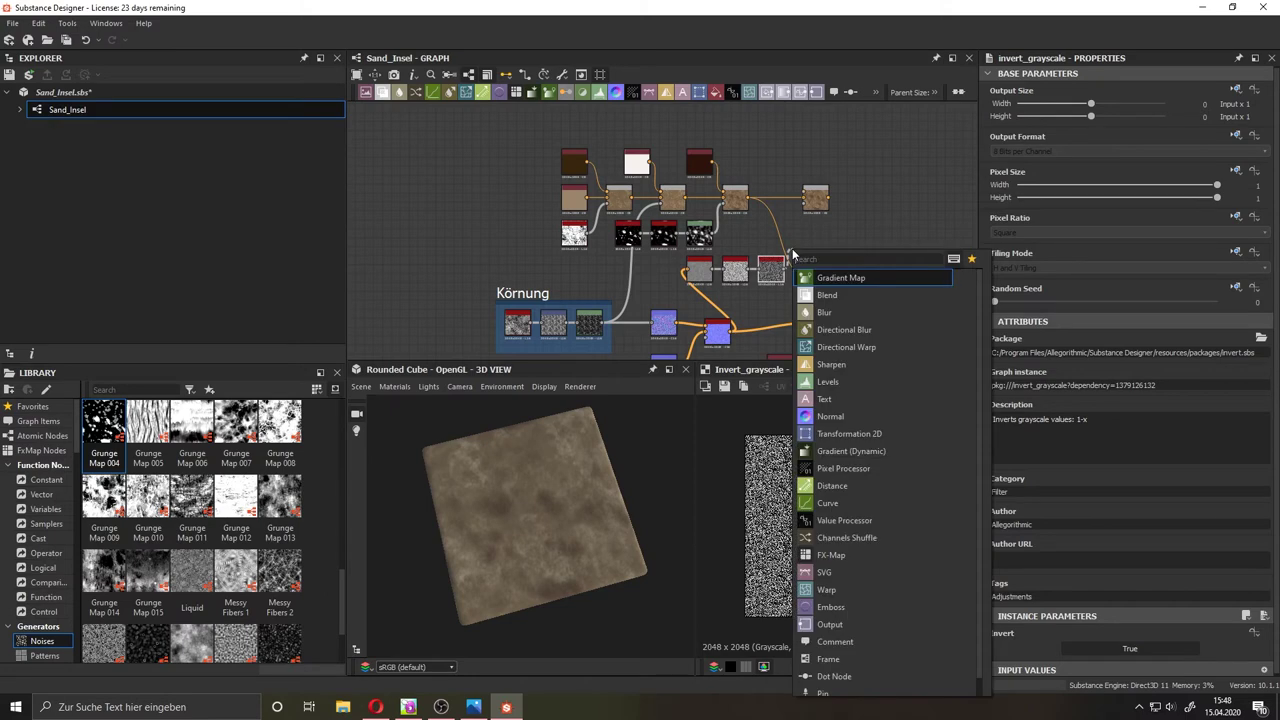
{"action": "key", "text": "Return"}
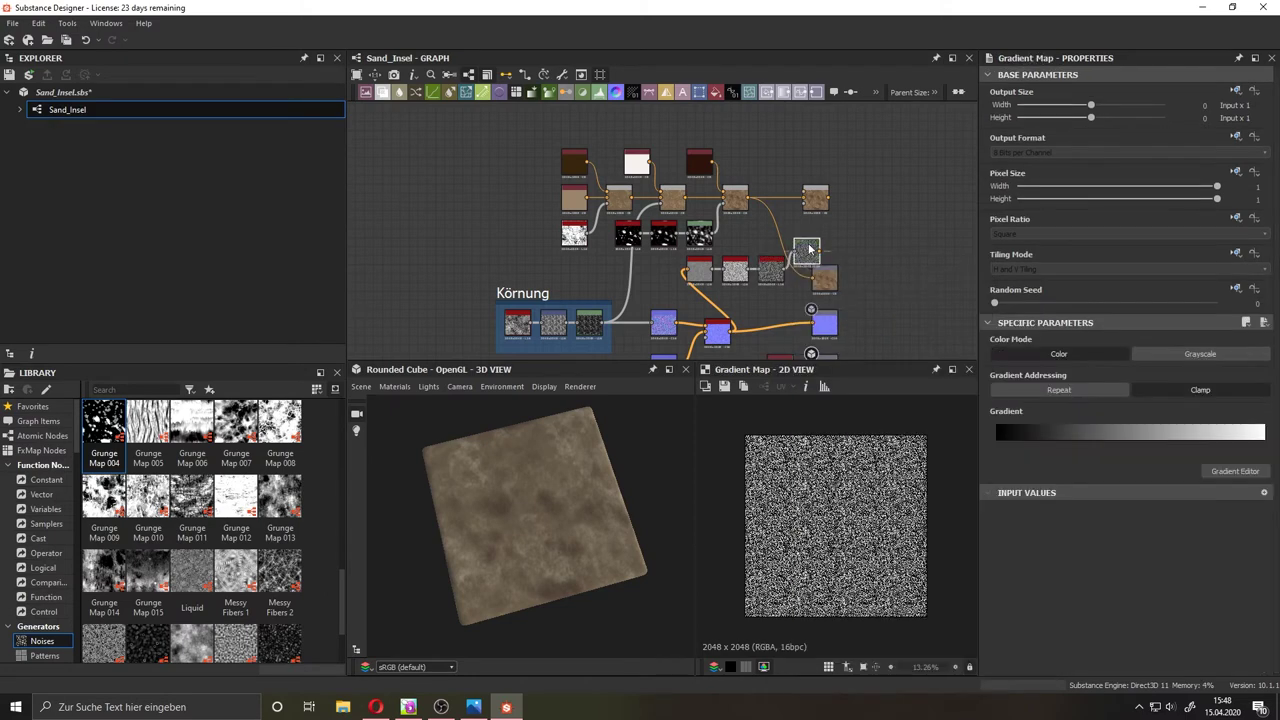
{"action": "mouse_move", "coordinate": [1043, 430]}
{"action": "left_mouse_down"}
{"action": "mouse_move", "coordinate": [1031, 436]}
{"action": "mouse_move", "coordinate": [1048, 438]}
{"action": "left_mouse_up"}
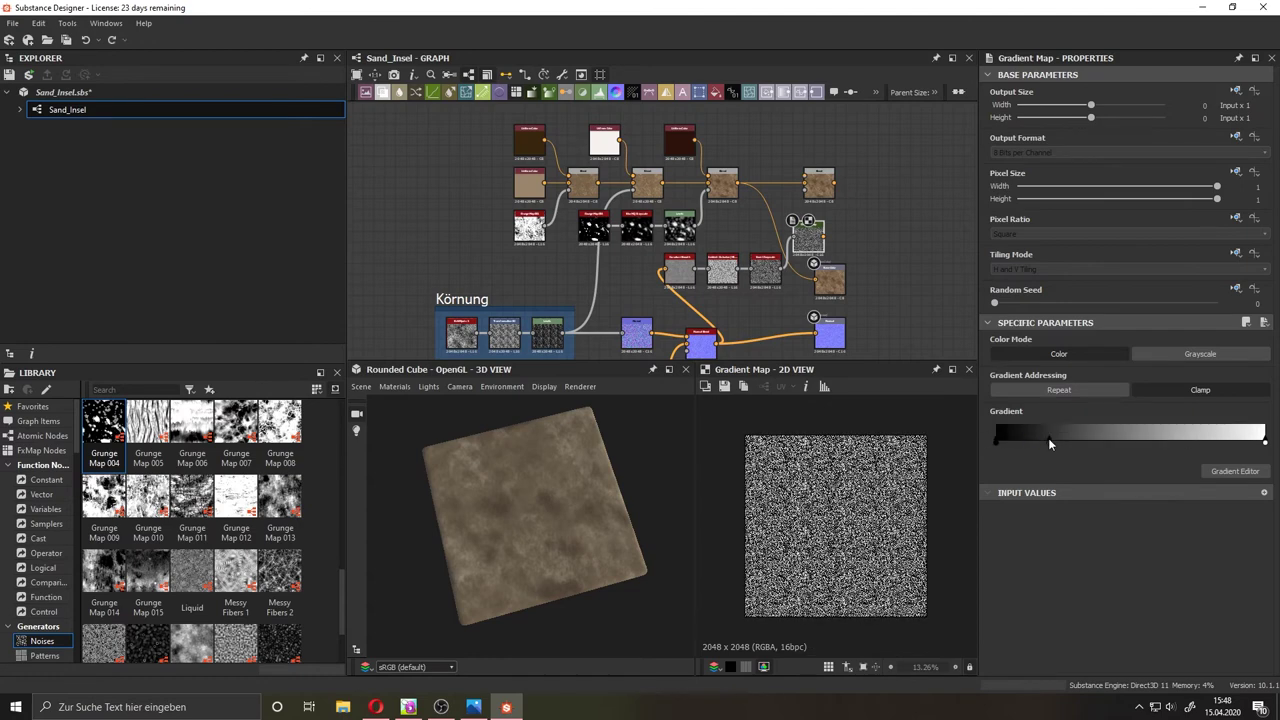
{"action": "double_click", "coordinate": [1048, 438]}
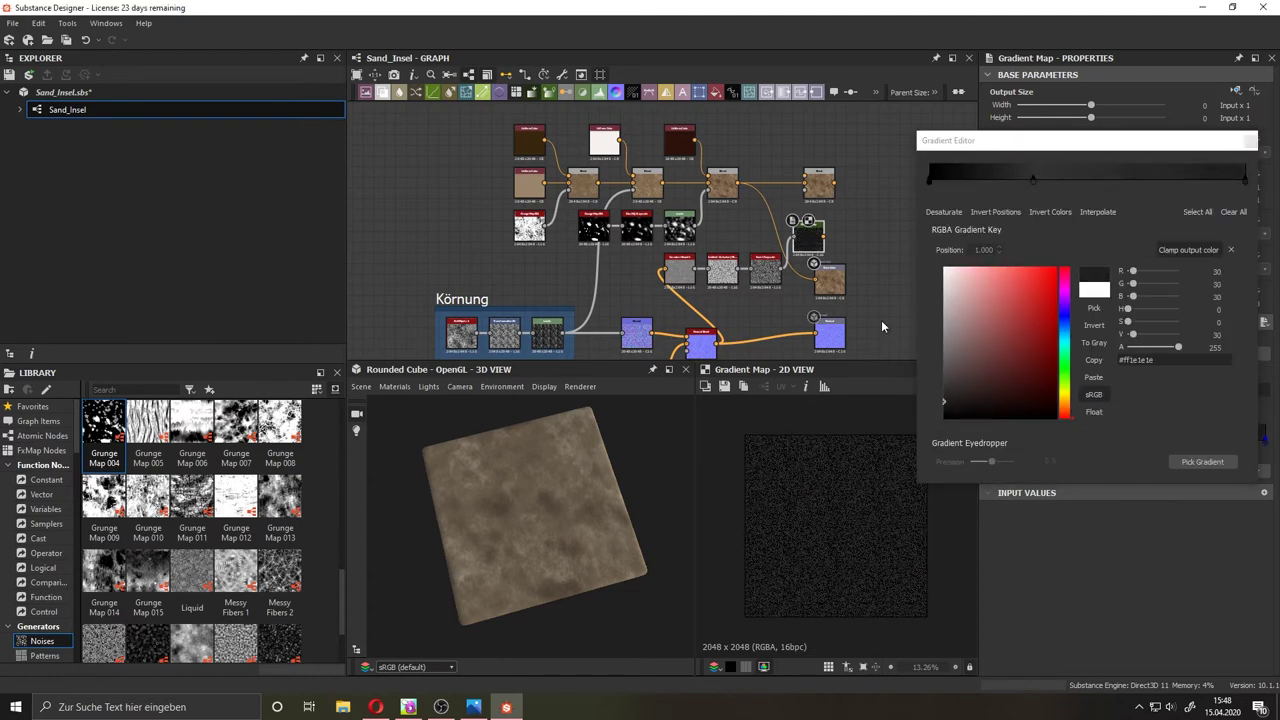
{"action": "double_click", "coordinate": [818, 182]}
Try Switch and browse other blending modes on the newest Blend node.
{"action": "left_click", "coordinate": [1100, 387]}
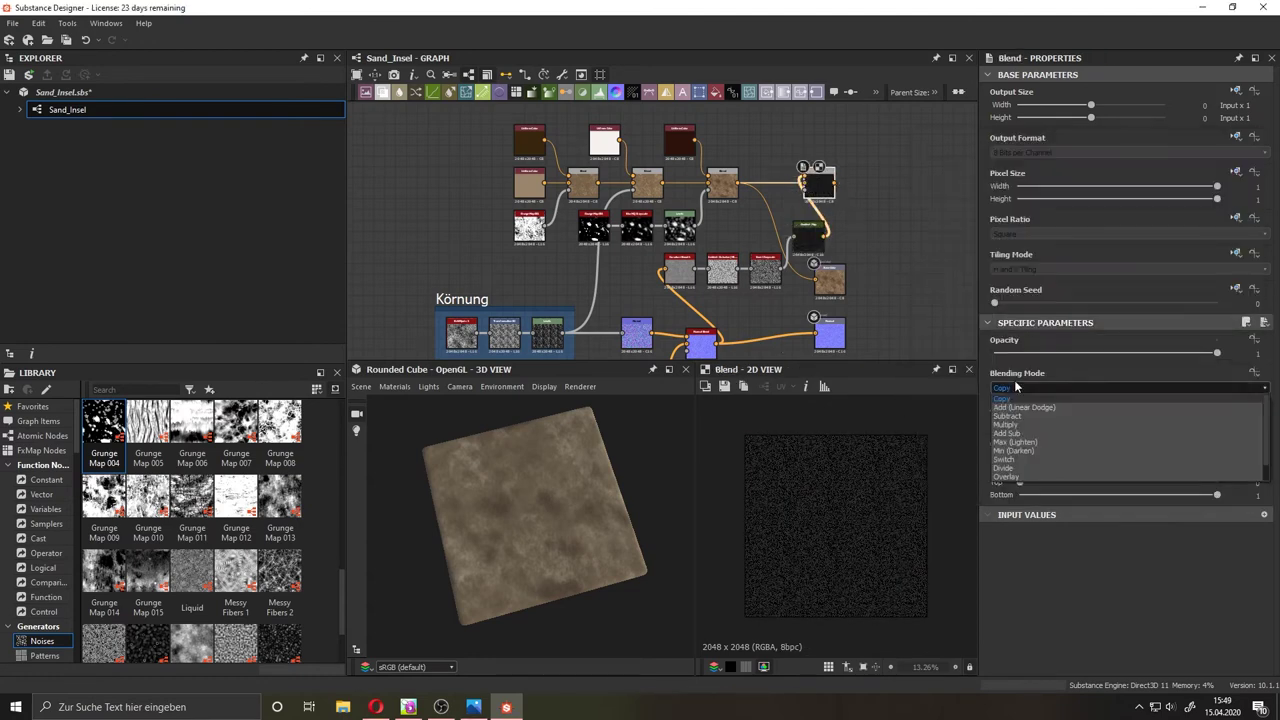
{"action": "left_click", "coordinate": [1023, 448]}
{"action": "scroll", "coordinate": [1023, 400], "scroll_direction": "down", "scroll_amount": 4}
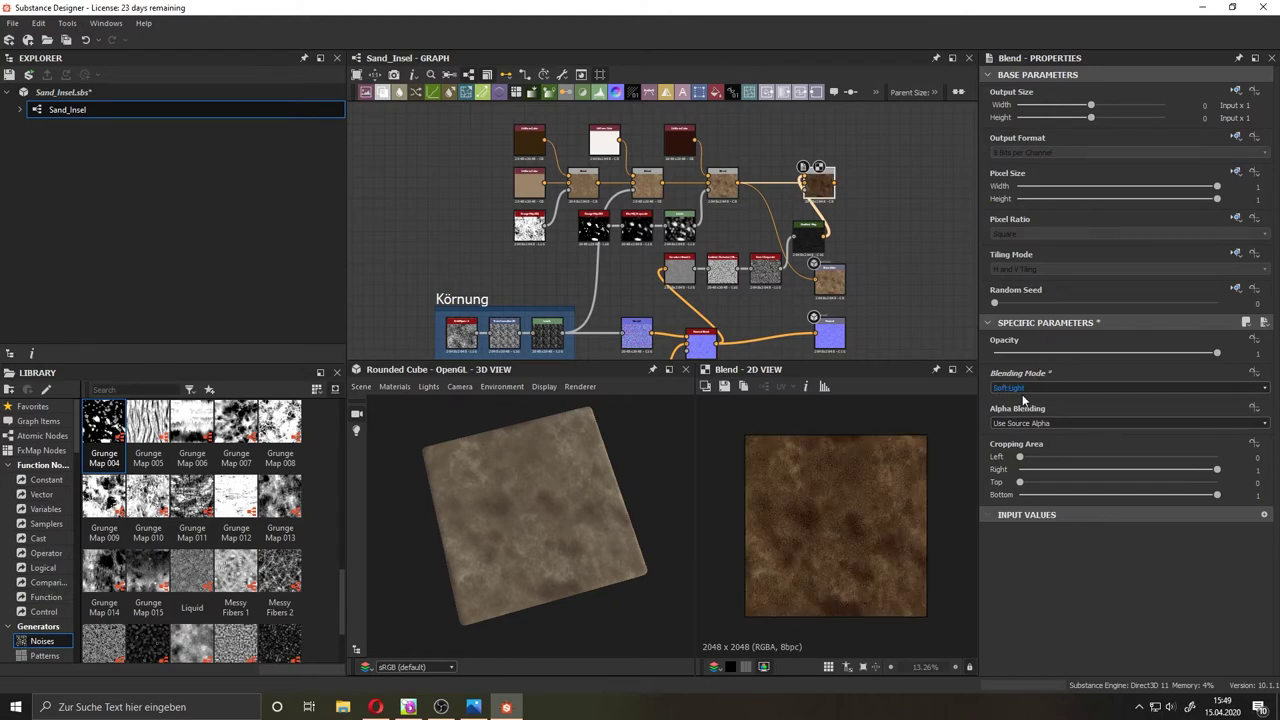
{"action": "scroll", "coordinate": [1023, 400], "scroll_direction": "up", "scroll_amount": 2}
{"action": "scroll", "coordinate": [1023, 400], "scroll_direction": "up", "scroll_amount": 2}
{"action": "scroll", "coordinate": [1023, 400], "scroll_direction": "up", "scroll_amount": 1}
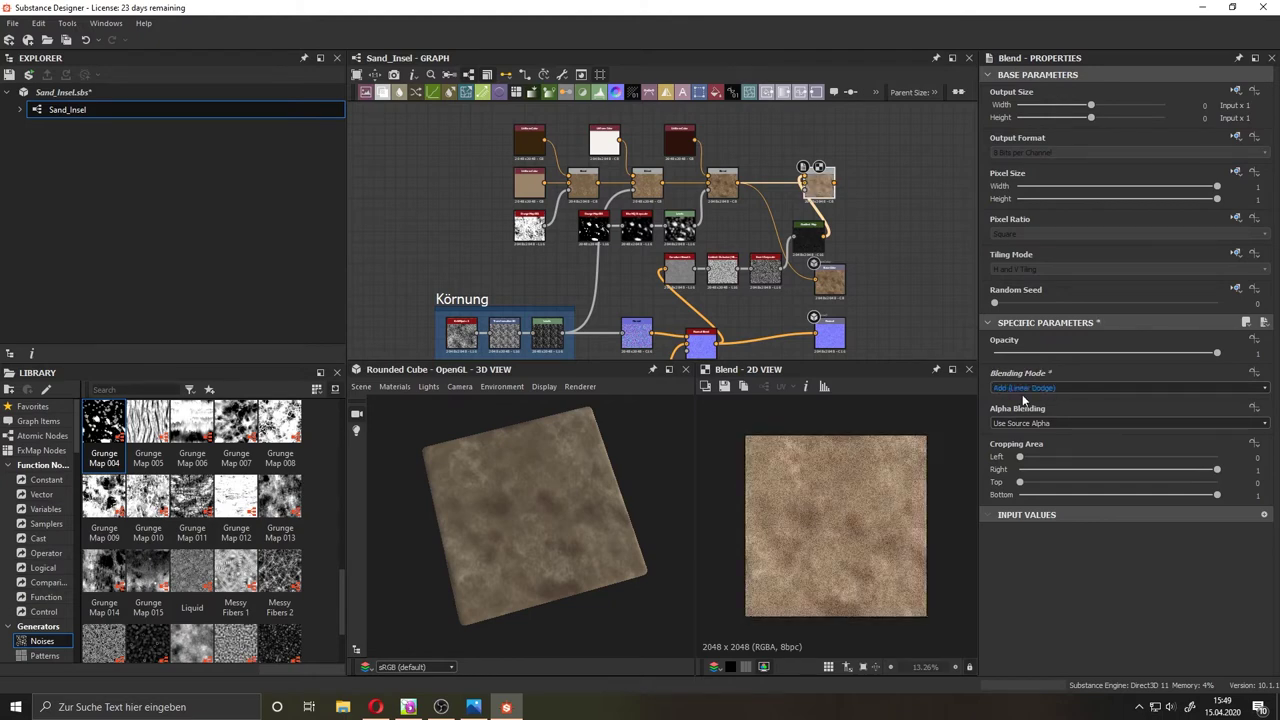
{"action": "scroll", "coordinate": [1023, 400], "scroll_direction": "up", "scroll_amount": 1}
{"action": "scroll", "coordinate": [1023, 400], "scroll_direction": "down", "scroll_amount": 2}
{"action": "scroll", "coordinate": [1023, 400], "scroll_direction": "down", "scroll_amount": 2}
{"action": "scroll", "coordinate": [1023, 400], "scroll_direction": "down", "scroll_amount": 1}
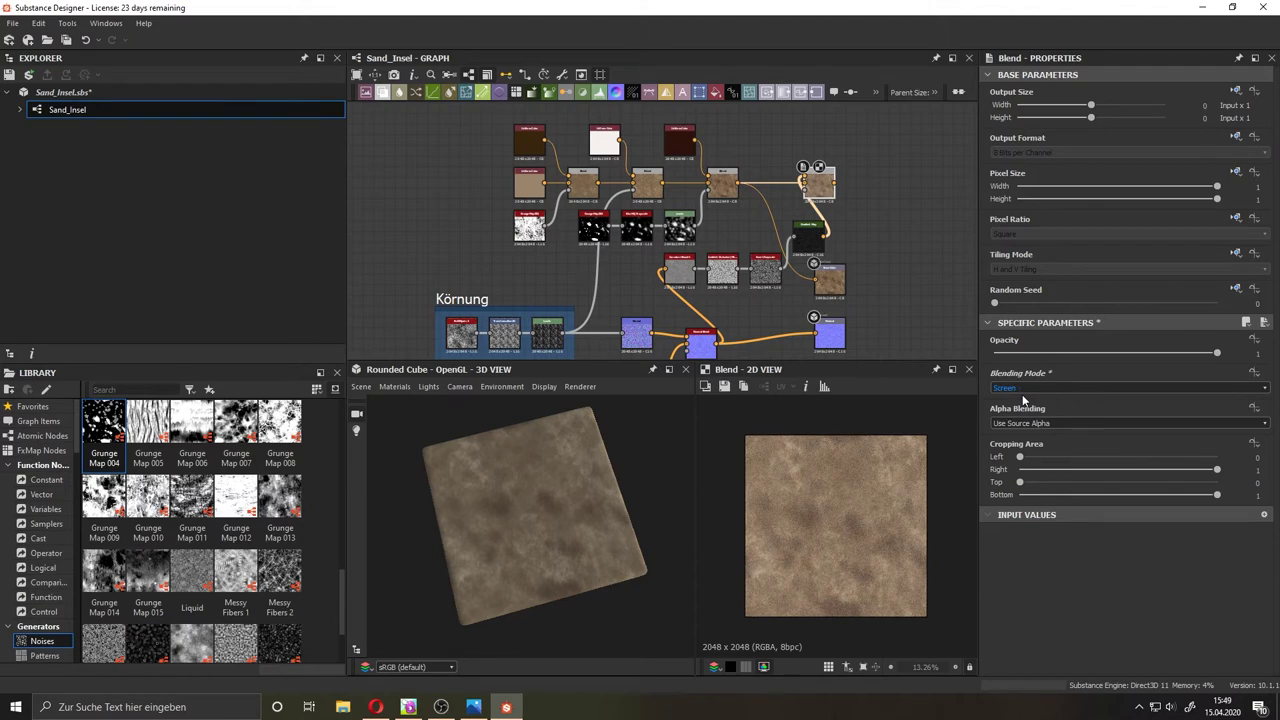
{"action": "scroll", "coordinate": [1023, 400], "scroll_direction": "up", "scroll_amount": 5}
{"action": "scroll", "coordinate": [1023, 400], "scroll_direction": "up", "scroll_amount": 4}
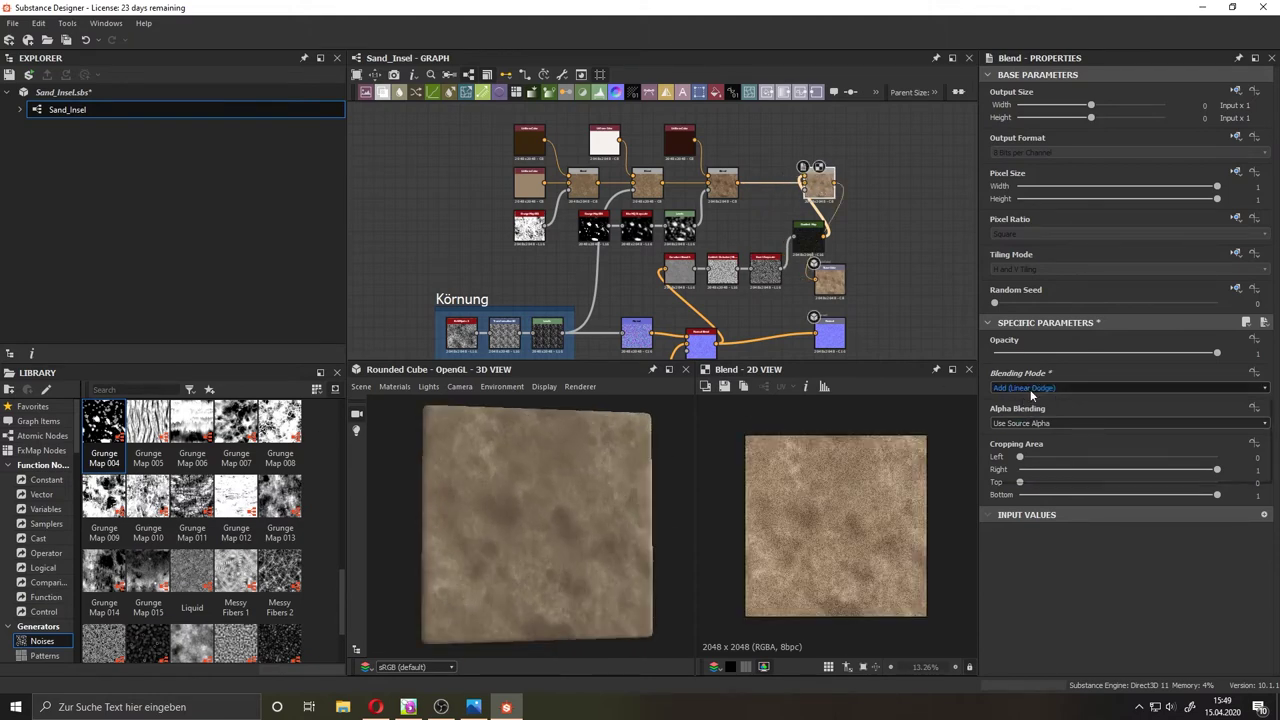
Set the Blend node to Subtract mode at about 0.52 opacity.
{"action": "left_click", "coordinate": [996, 388]}
{"action": "left_click", "coordinate": [1012, 420]}
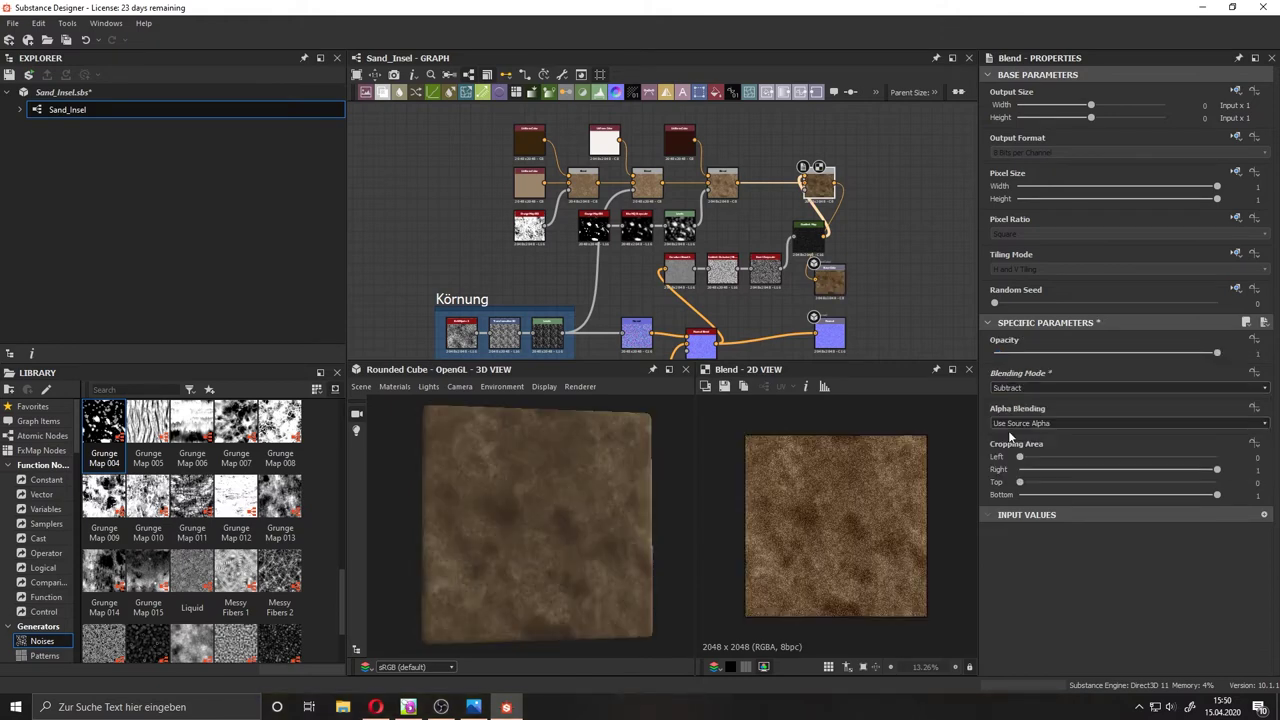
{"action": "left_click", "coordinate": [1068, 354]}
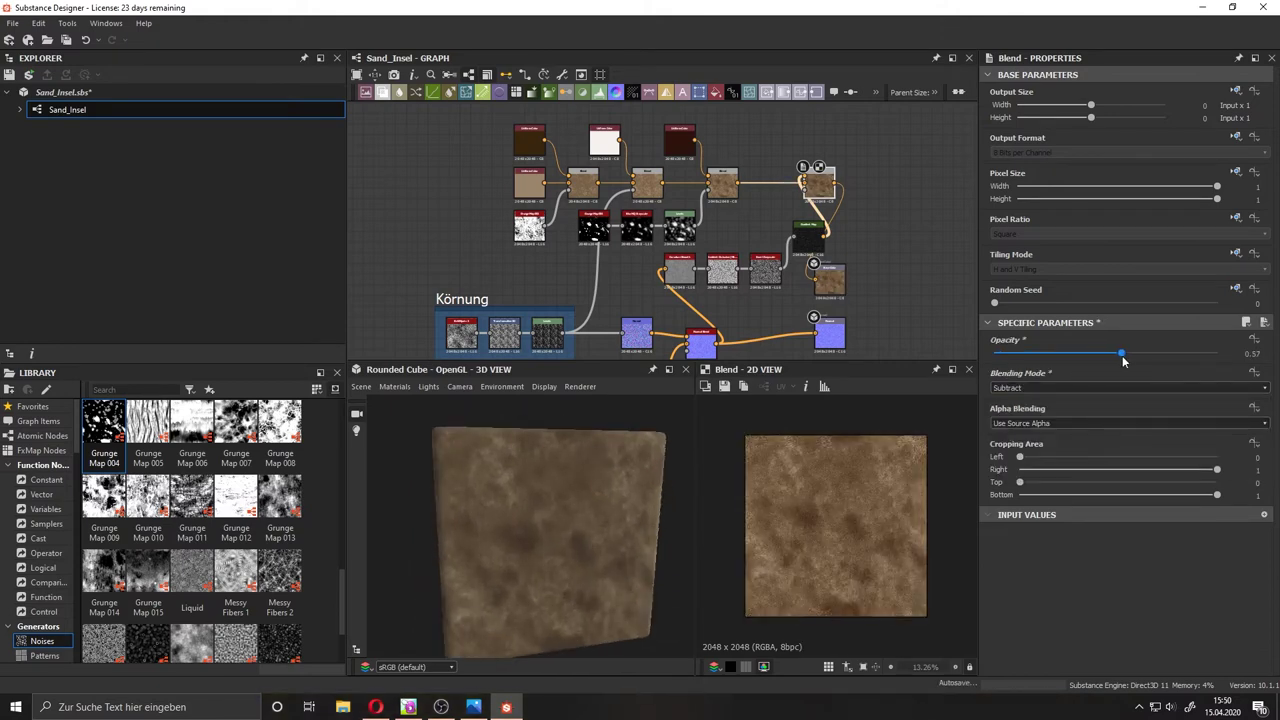
{"action": "left_click_drag", "start_coordinate": [1122, 355], "coordinate": [1109, 355]}
{"action": "scroll", "coordinate": [734, 313], "scroll_direction": "down", "scroll_amount": 2}
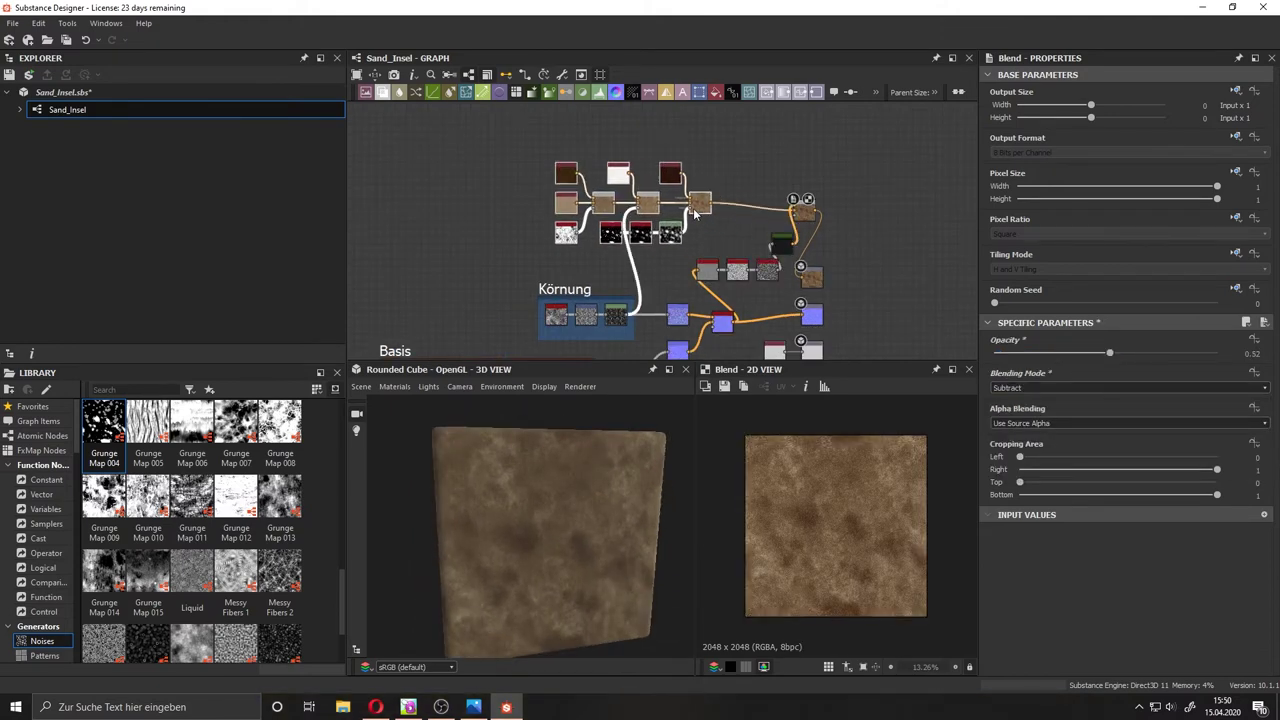
Wrap the selected colour-mixing nodes in a frame titled Farbe.
{"action": "left_click_drag", "start_coordinate": [695, 213], "coordinate": [606, 204]}
{"action": "right_click", "coordinate": [606, 204]}
{"action": "left_click", "coordinate": [650, 280]}
{"action": "key", "text": "BackSpace"}
{"action": "key", "text": "Return"}
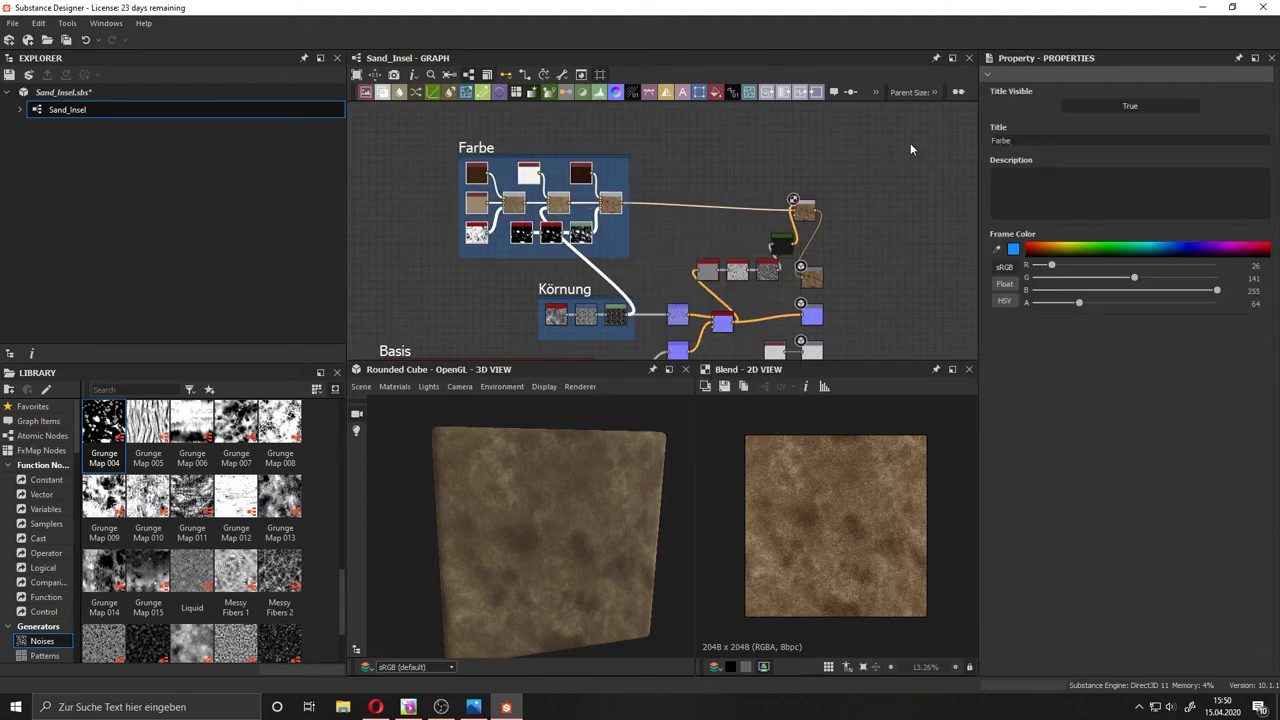
{"action": "scroll", "coordinate": [600, 250], "scroll_direction": "down", "scroll_amount": 2}
Line the dark node up with the node row and nudge the Farbe frame slightly right.
{"action": "left_click", "coordinate": [560, 318]}
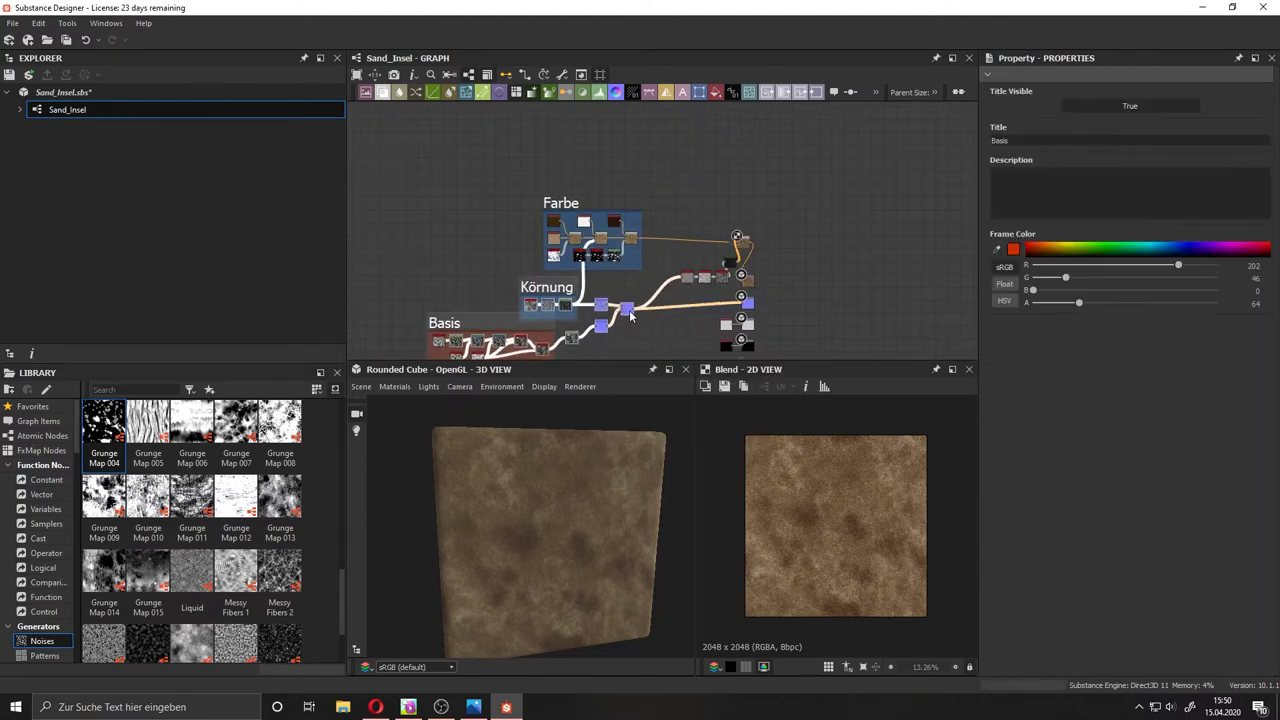
{"action": "scroll", "coordinate": [665, 263], "scroll_direction": "up", "scroll_amount": 3}
{"action": "left_click_drag", "start_coordinate": [825, 262], "coordinate": [785, 292]}
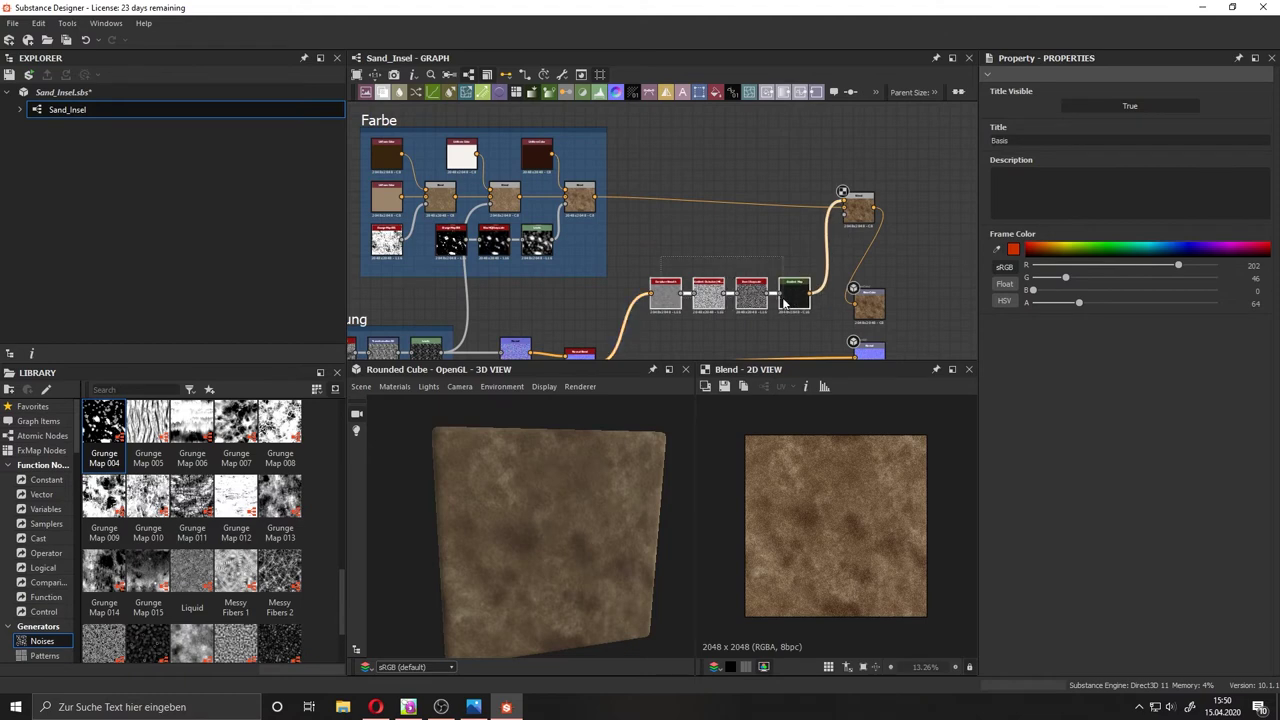
{"action": "left_click_drag", "start_coordinate": [705, 295], "coordinate": [705, 255]}
{"action": "scroll", "coordinate": [700, 250], "scroll_direction": "down", "scroll_amount": 1}
{"action": "left_click", "coordinate": [592, 150]}
{"action": "left_click_drag", "start_coordinate": [592, 150], "coordinate": [601, 150]}
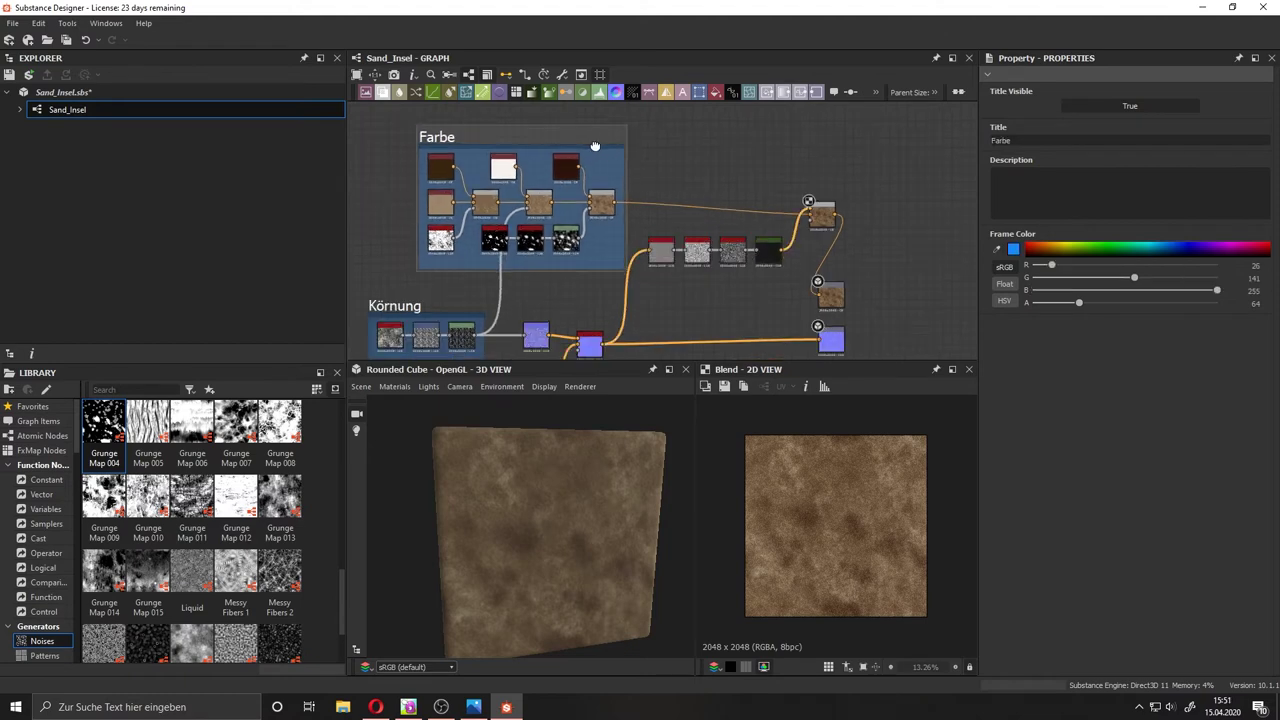
Lower the blend after Farbe to 0.3 opacity and raise normal_blend opacity to 0.45.
{"action": "left_click", "coordinate": [607, 205]}
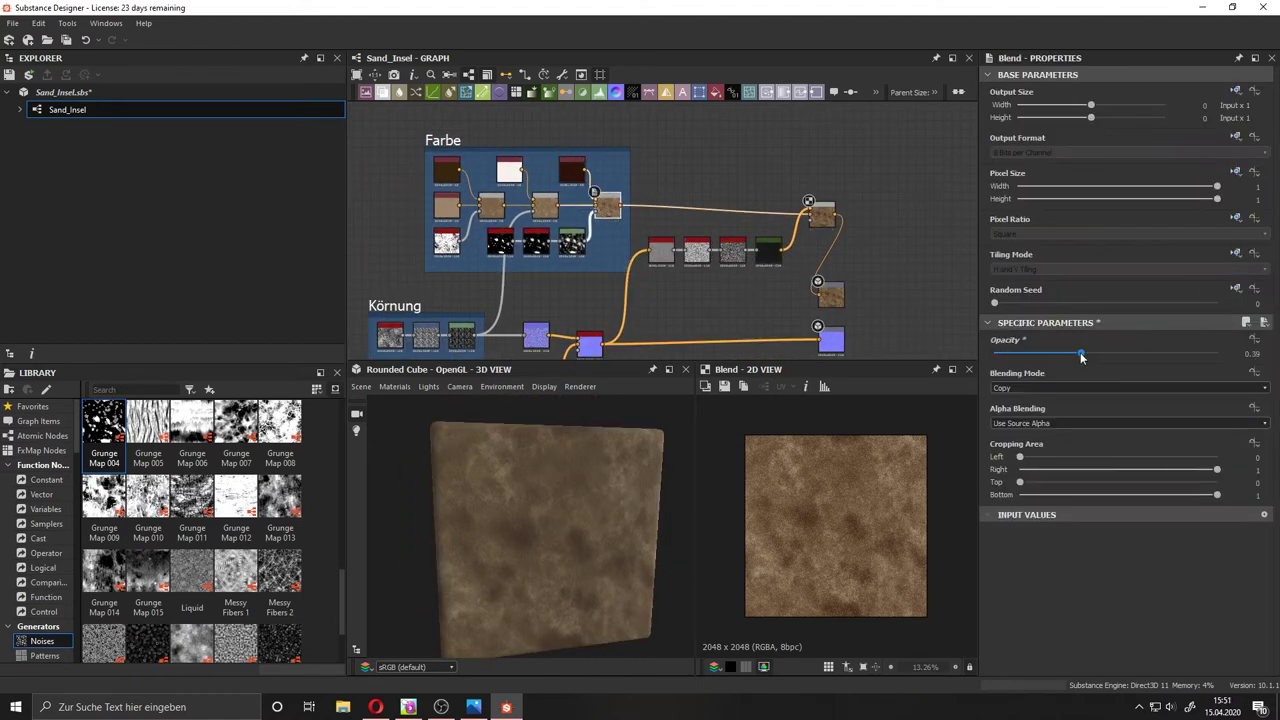
{"action": "mouse_move", "coordinate": [560, 520]}
{"action": "left_mouse_down"}
{"action": "mouse_move", "coordinate": [628, 553]}
{"action": "mouse_move", "coordinate": [604, 418]}
{"action": "left_mouse_up"}
{"action": "middle_click_drag", "start_coordinate": [486, 355], "coordinate": [544, 267]}
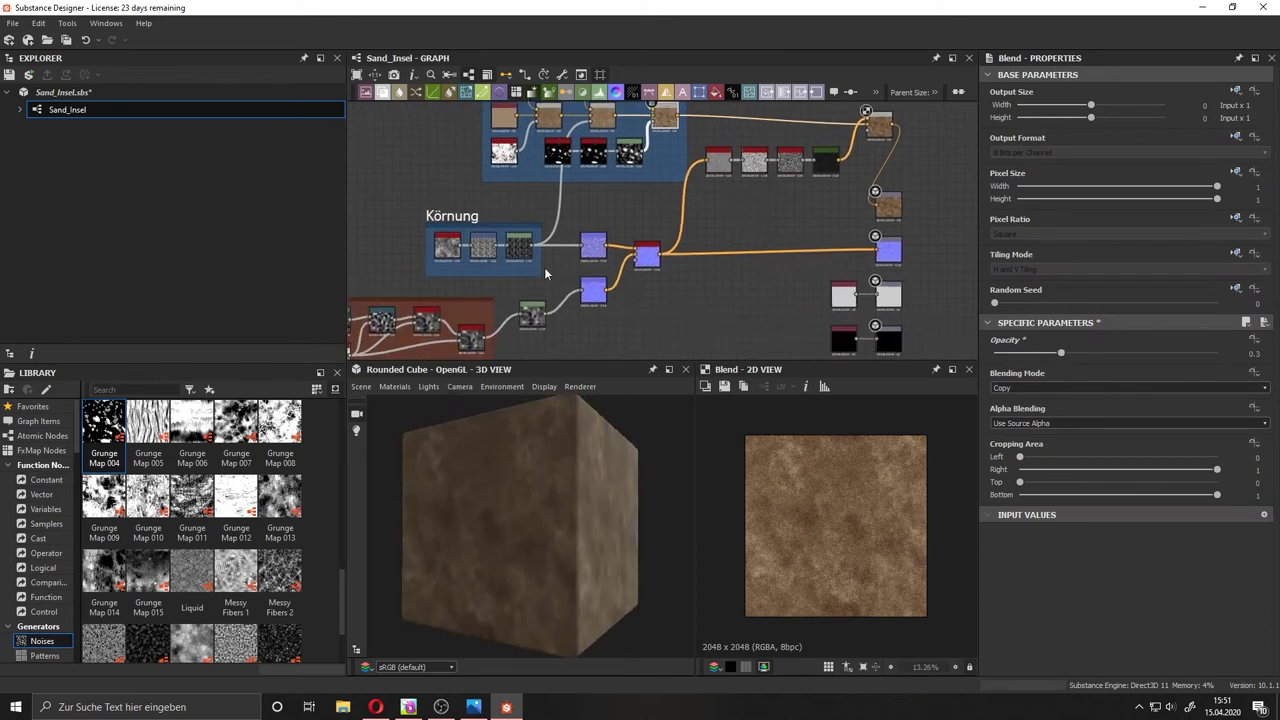
{"action": "left_click", "coordinate": [646, 255]}
{"action": "left_click_drag", "start_coordinate": [709, 569], "coordinate": [630, 550]}
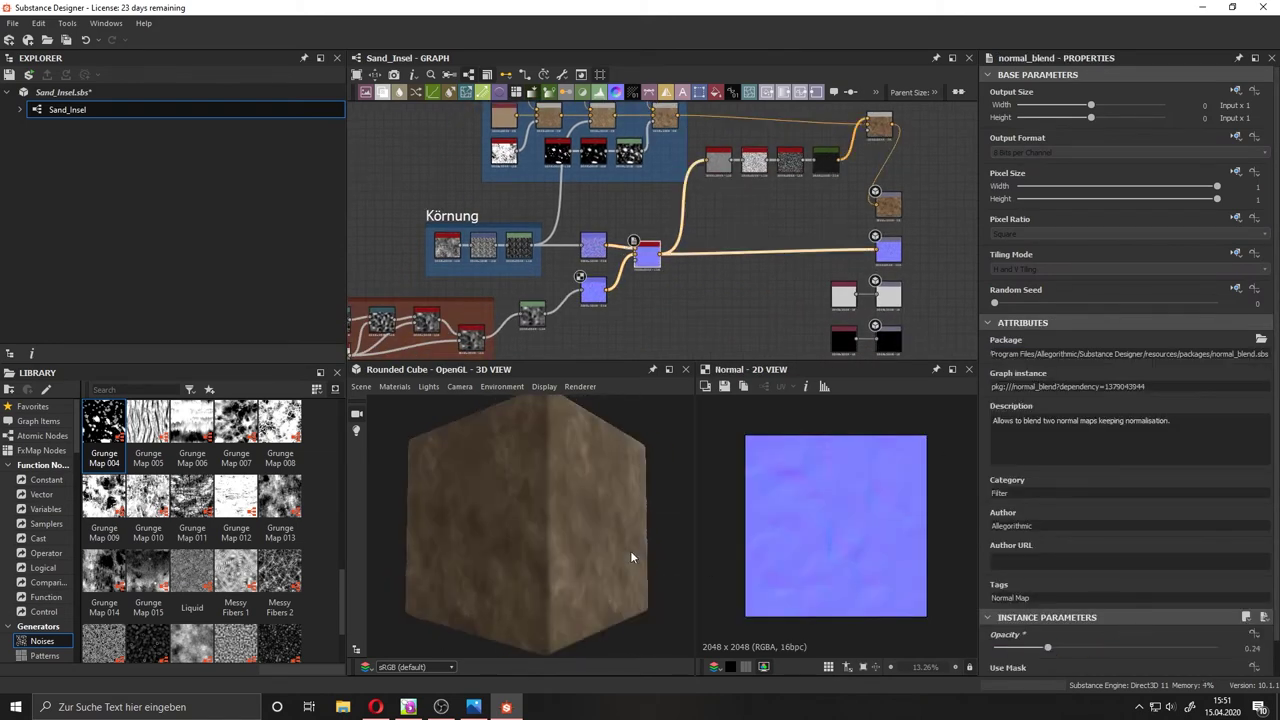
{"action": "mouse_move", "coordinate": [1047, 647]}
{"action": "left_mouse_down"}
{"action": "mouse_move", "coordinate": [1110, 651]}
{"action": "mouse_move", "coordinate": [1094, 648]}
{"action": "left_mouse_up"}
{"action": "scroll", "coordinate": [612, 499], "scroll_direction": "up", "scroll_amount": 3}
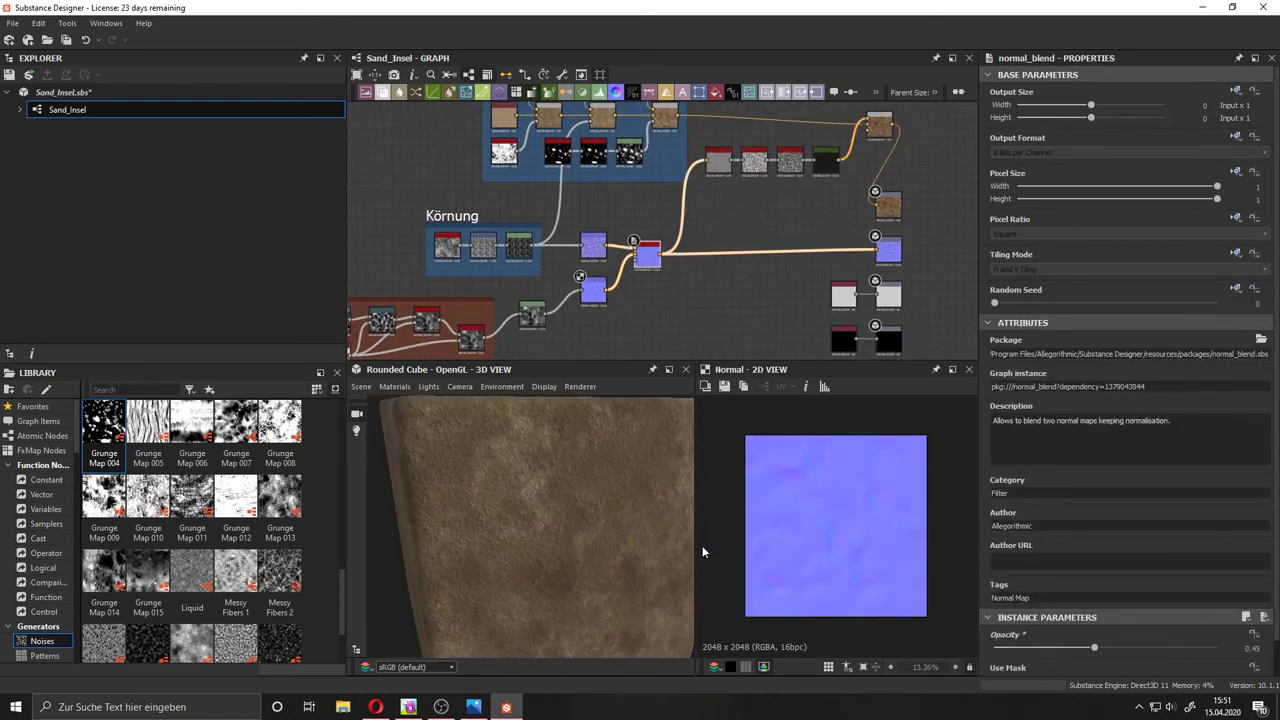
{"action": "left_click_drag", "start_coordinate": [670, 530], "coordinate": [584, 461]}
{"action": "scroll", "coordinate": [580, 321], "scroll_direction": "down", "scroll_amount": 1}
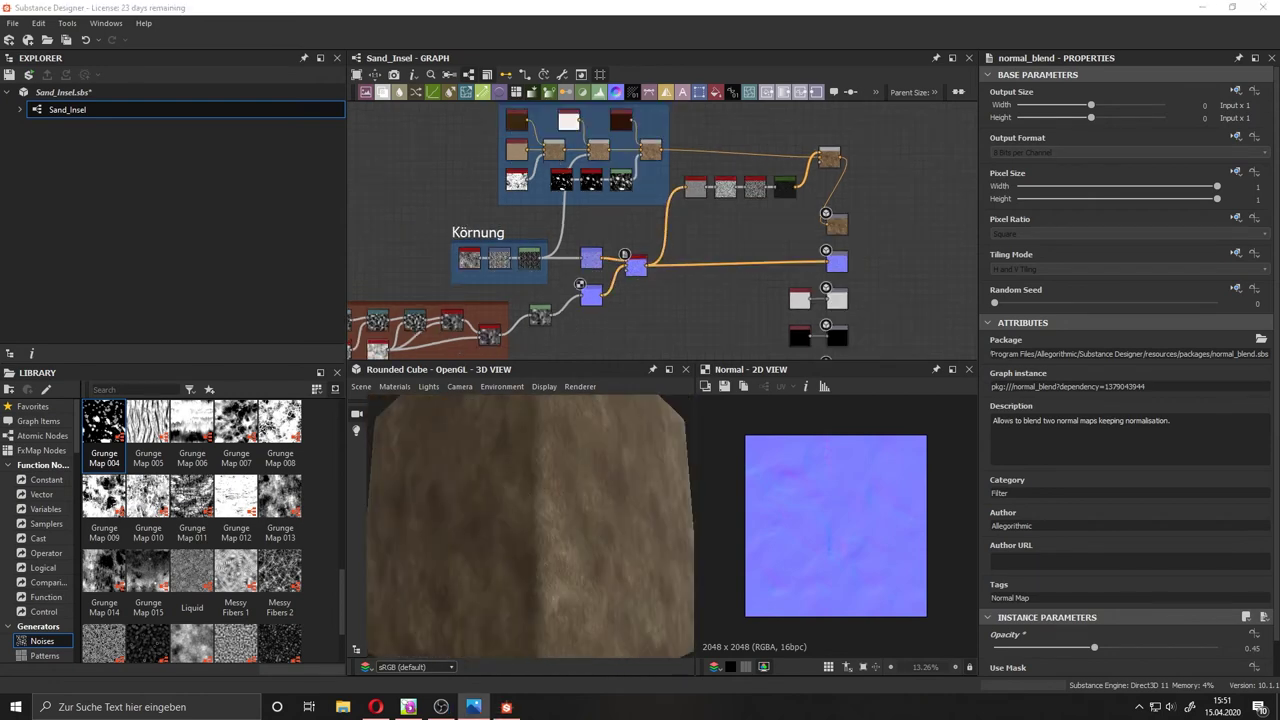
{"action": "middle_click_drag", "start_coordinate": [646, 322], "coordinate": [662, 260]}
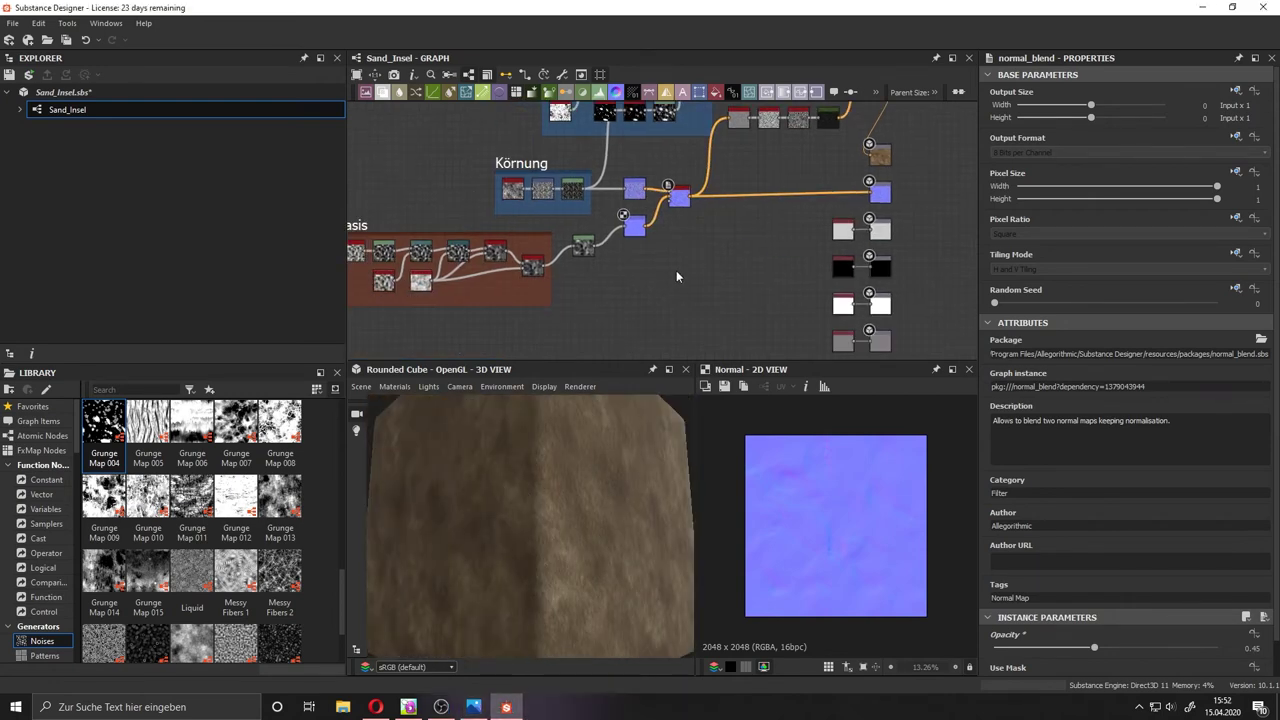
{"action": "left_click", "coordinate": [512, 256]}
{"action": "middle_click_drag", "start_coordinate": [512, 256], "coordinate": [485, 249]}
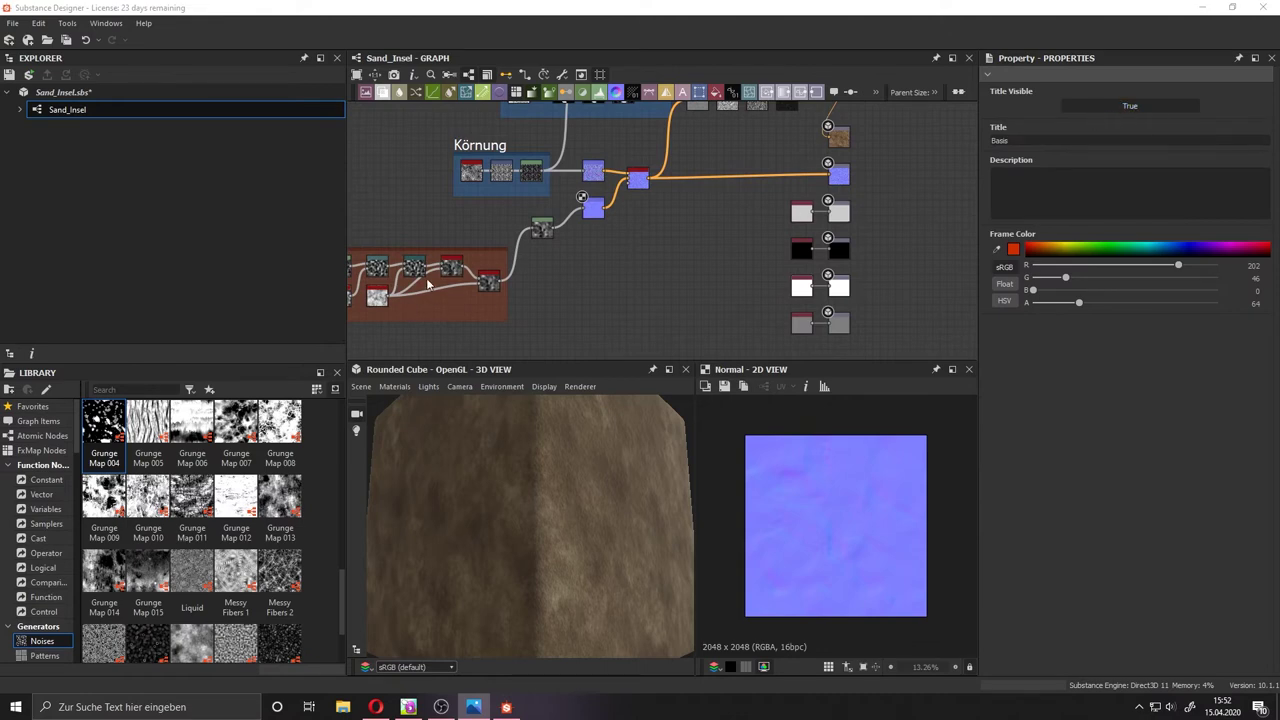
Route the Basis frame output through a new Histogram Range node into the height output.
{"action": "left_click_drag", "start_coordinate": [495, 281], "coordinate": [771, 328]}
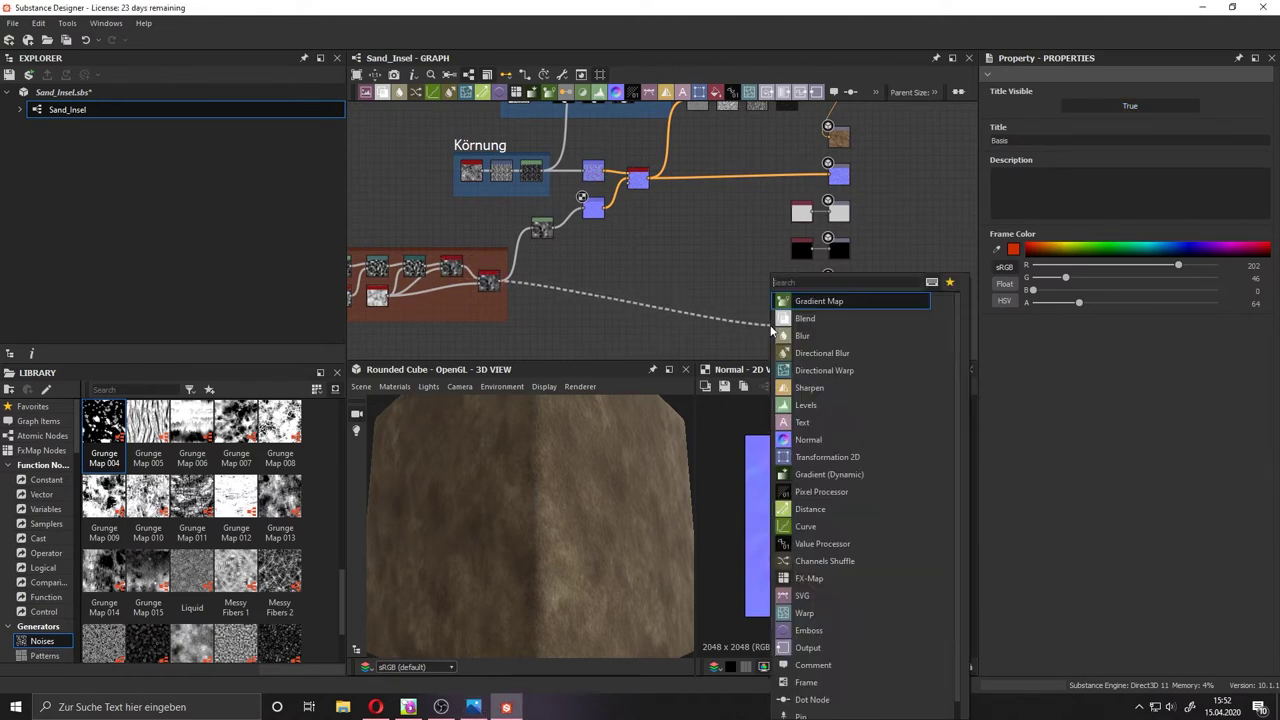
{"action": "type", "text": "hi"}
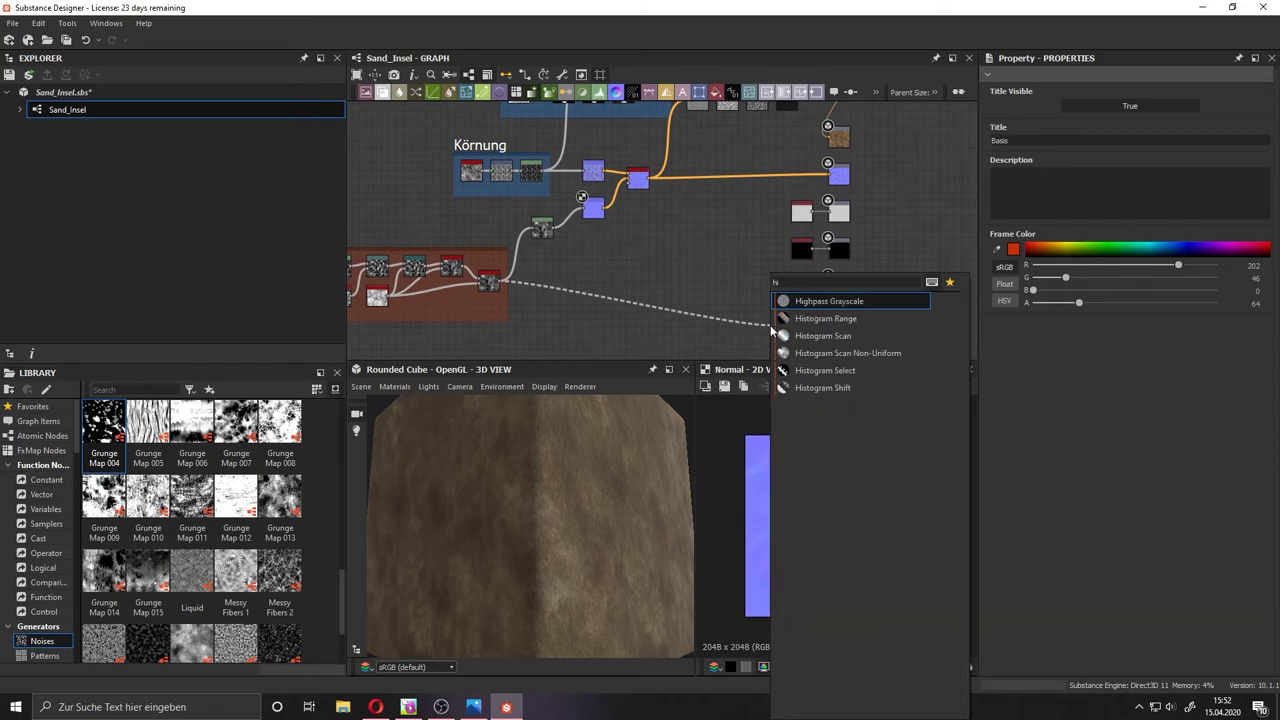
{"action": "left_click", "coordinate": [808, 322]}
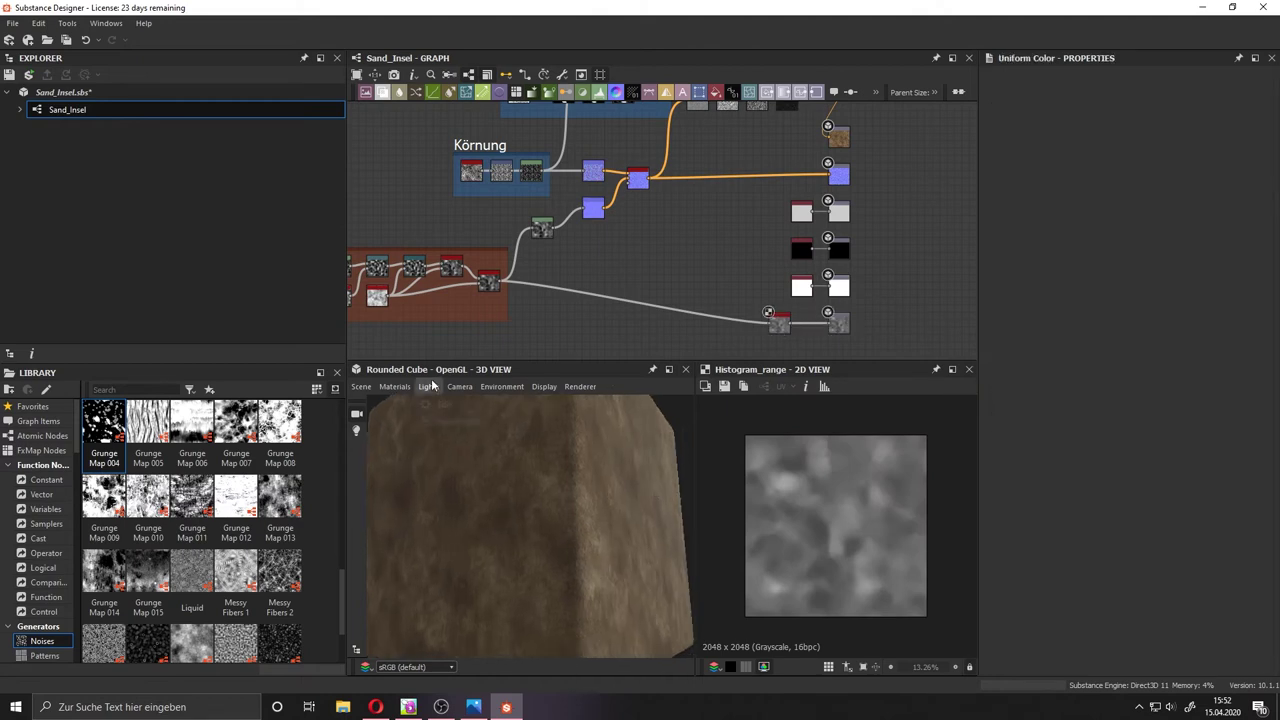
{"action": "left_click", "coordinate": [394, 386]}
Give the preview material Tessellation Factor 10 and Height Scale 0.74, then move the Farbe frame left.
{"action": "left_click", "coordinate": [530, 469]}
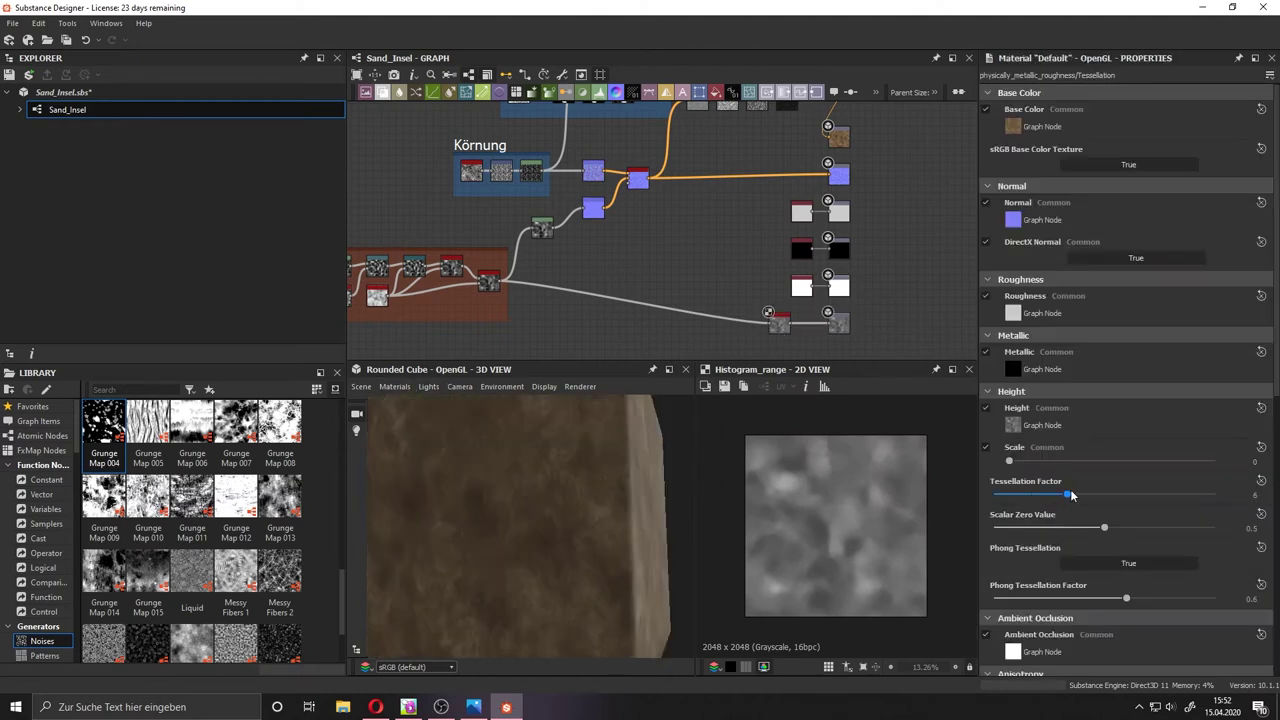
{"action": "scroll", "coordinate": [1035, 495], "scroll_direction": "down", "scroll_amount": 1}
{"action": "mouse_move", "coordinate": [1035, 414]}
{"action": "left_mouse_down"}
{"action": "mouse_move", "coordinate": [1052, 414]}
{"action": "mouse_move", "coordinate": [1049, 381]}
{"action": "left_mouse_up"}
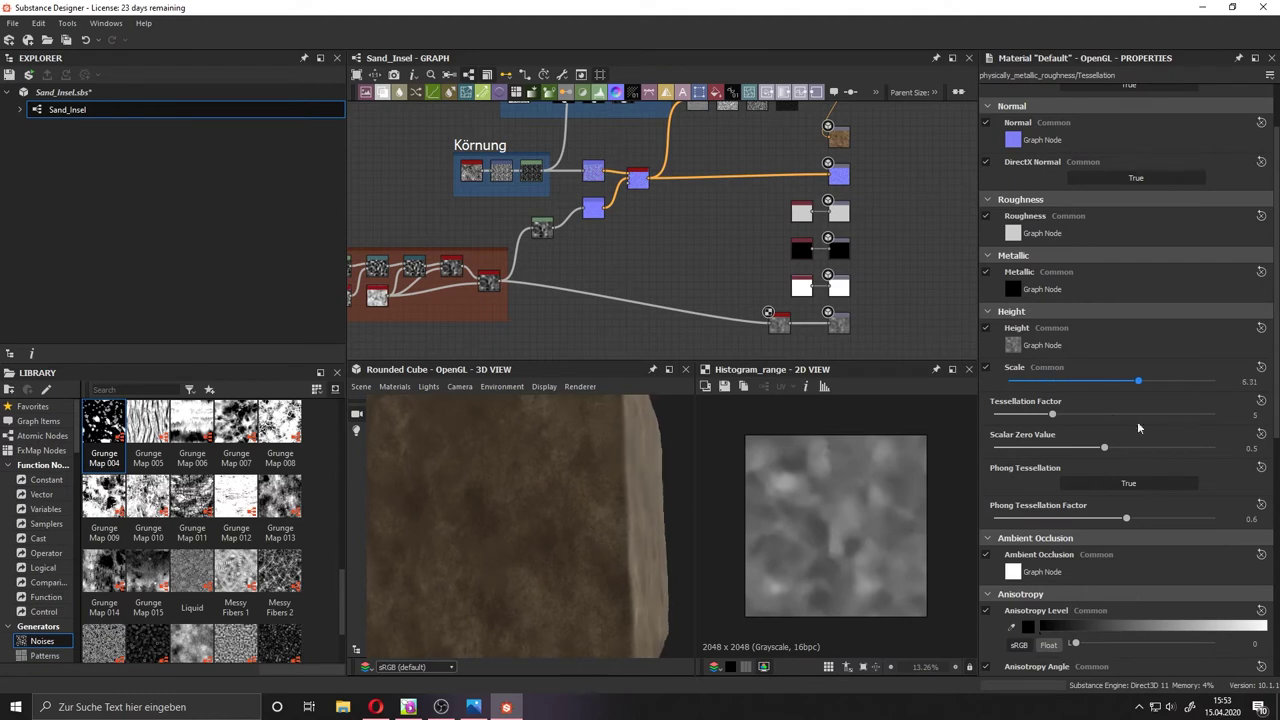
{"action": "mouse_move", "coordinate": [638, 565]}
{"action": "left_mouse_down"}
{"action": "mouse_move", "coordinate": [622, 541]}
{"action": "mouse_move", "coordinate": [517, 520]}
{"action": "mouse_move", "coordinate": [545, 430]}
{"action": "left_mouse_up"}
{"action": "left_click_drag", "start_coordinate": [1052, 414], "coordinate": [1125, 414]}
{"action": "left_click_drag", "start_coordinate": [1049, 381], "coordinate": [1023, 381]}
{"action": "left_click_drag", "start_coordinate": [640, 470], "coordinate": [563, 492]}
{"action": "middle_click_drag", "start_coordinate": [650, 200], "coordinate": [656, 297]}
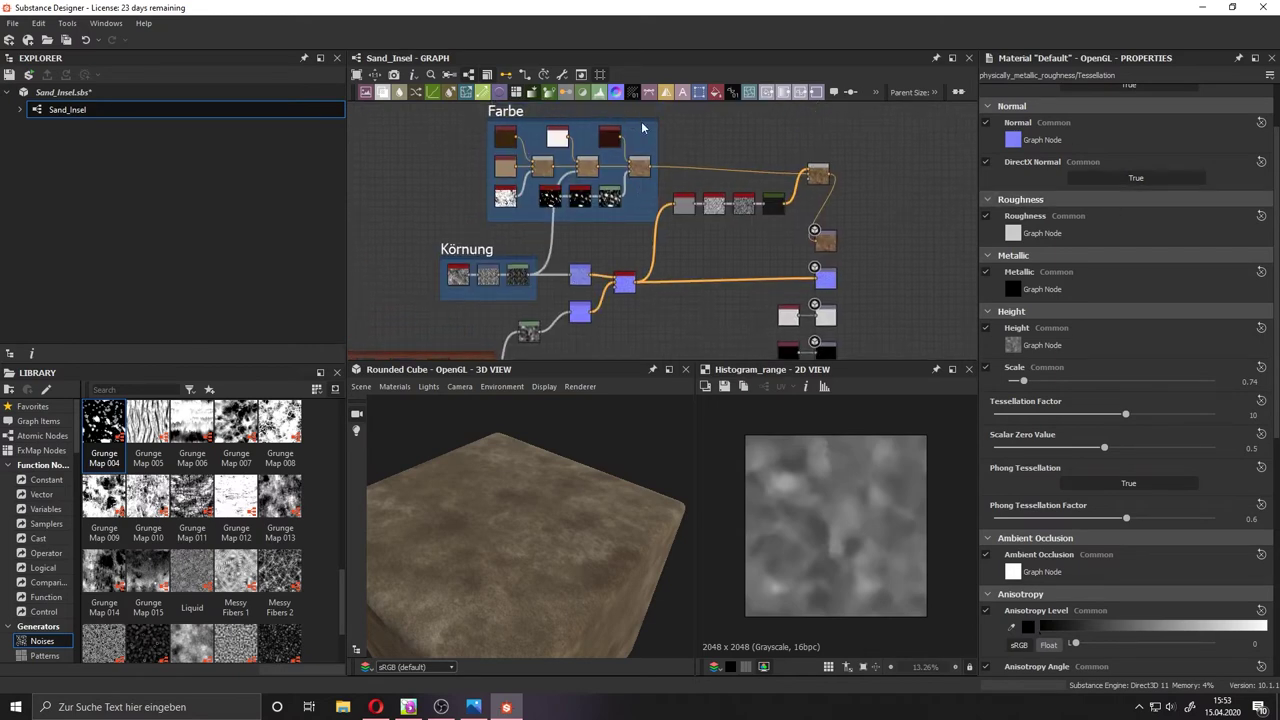
{"action": "left_click_drag", "start_coordinate": [643, 128], "coordinate": [514, 122]}
Widen the Farbe frame, inserting a Blend node and then undoing it.
{"action": "left_click_drag", "start_coordinate": [582, 162], "coordinate": [604, 175]}
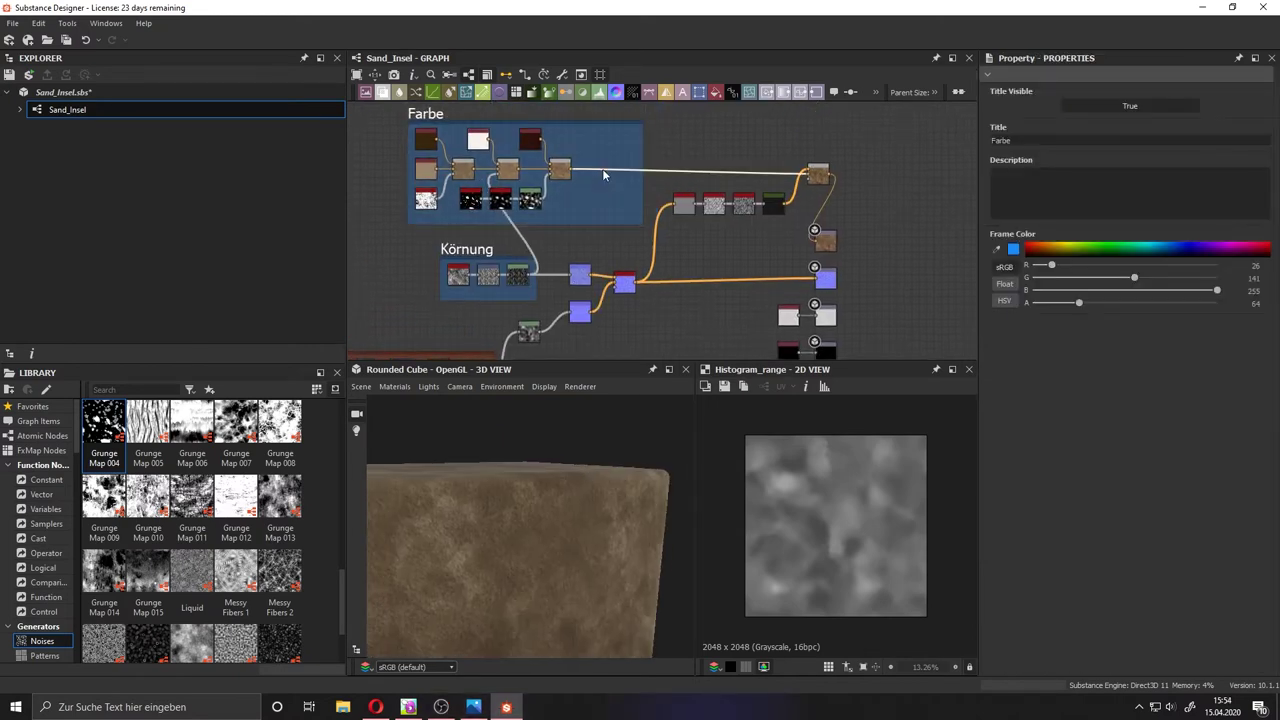
{"action": "key", "text": "space"}
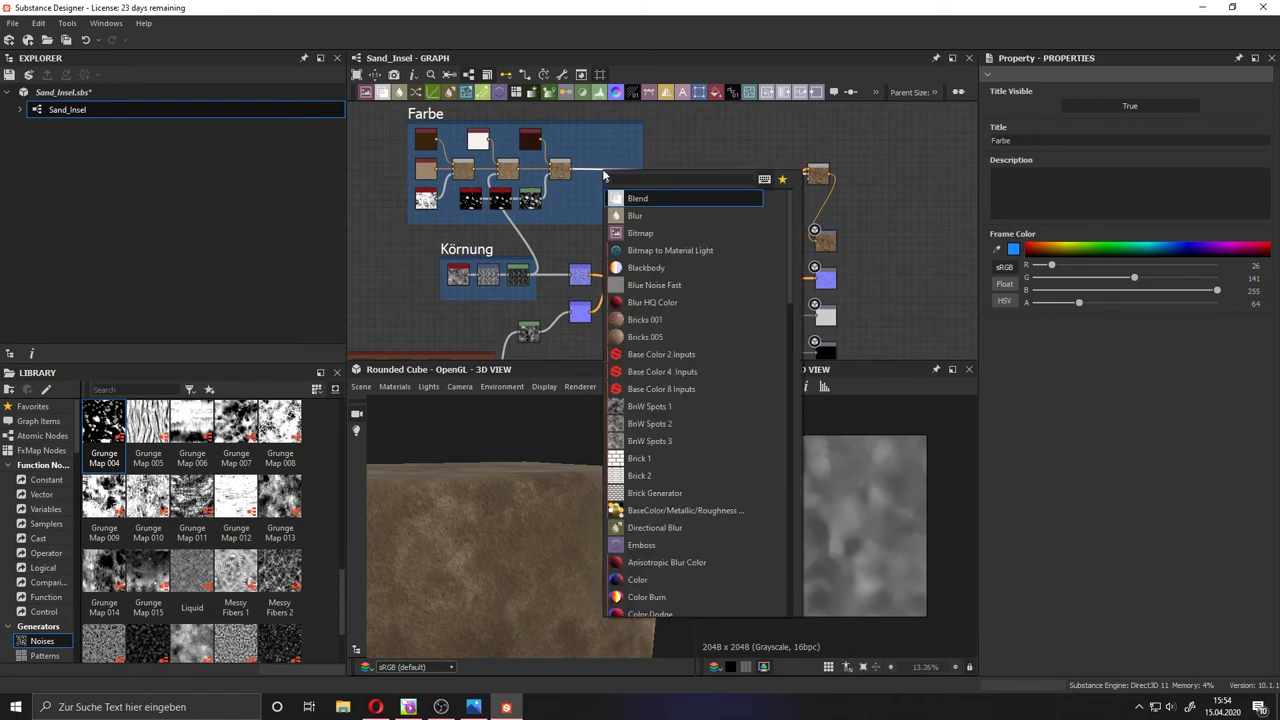
{"action": "key", "text": "Return"}
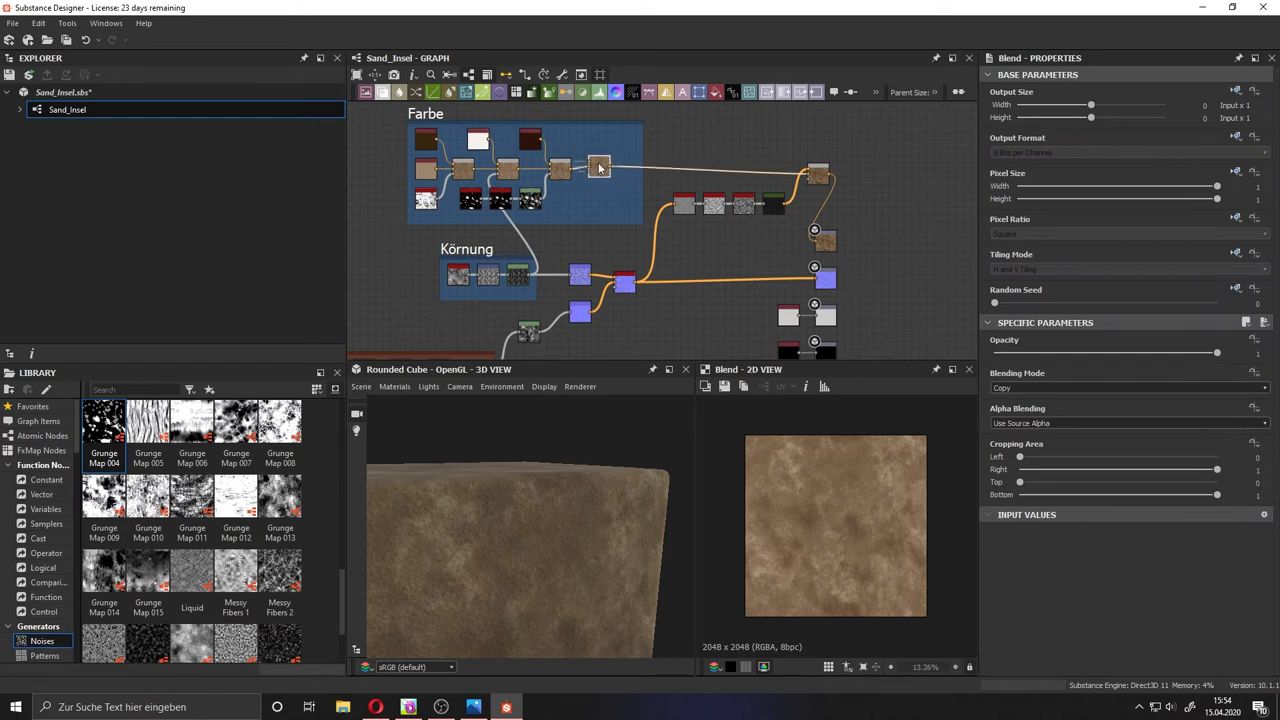
{"action": "key", "text": "ctrl+z"}
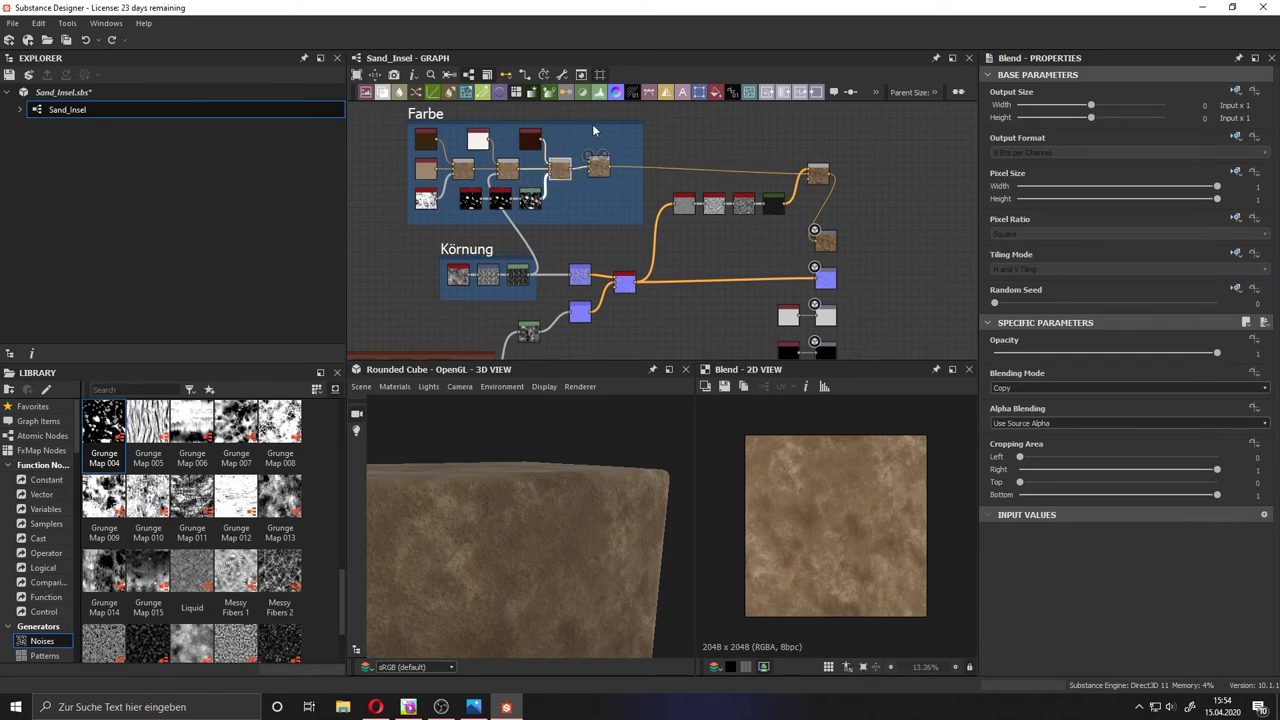
{"action": "left_click", "coordinate": [593, 130]}
{"action": "scroll", "coordinate": [593, 130], "scroll_direction": "up", "scroll_amount": 3}
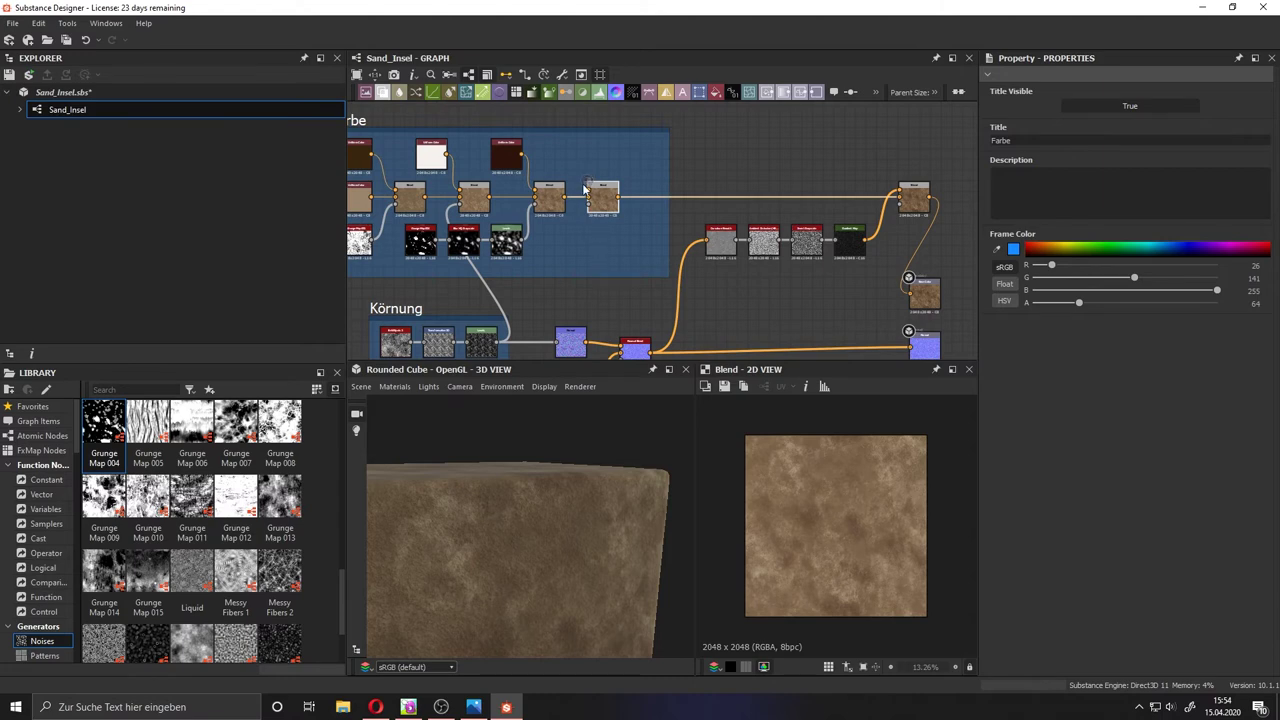
Add a Uniform Color node set to warm grey RGB 111, 107, 107.
{"action": "key", "text": "space"}
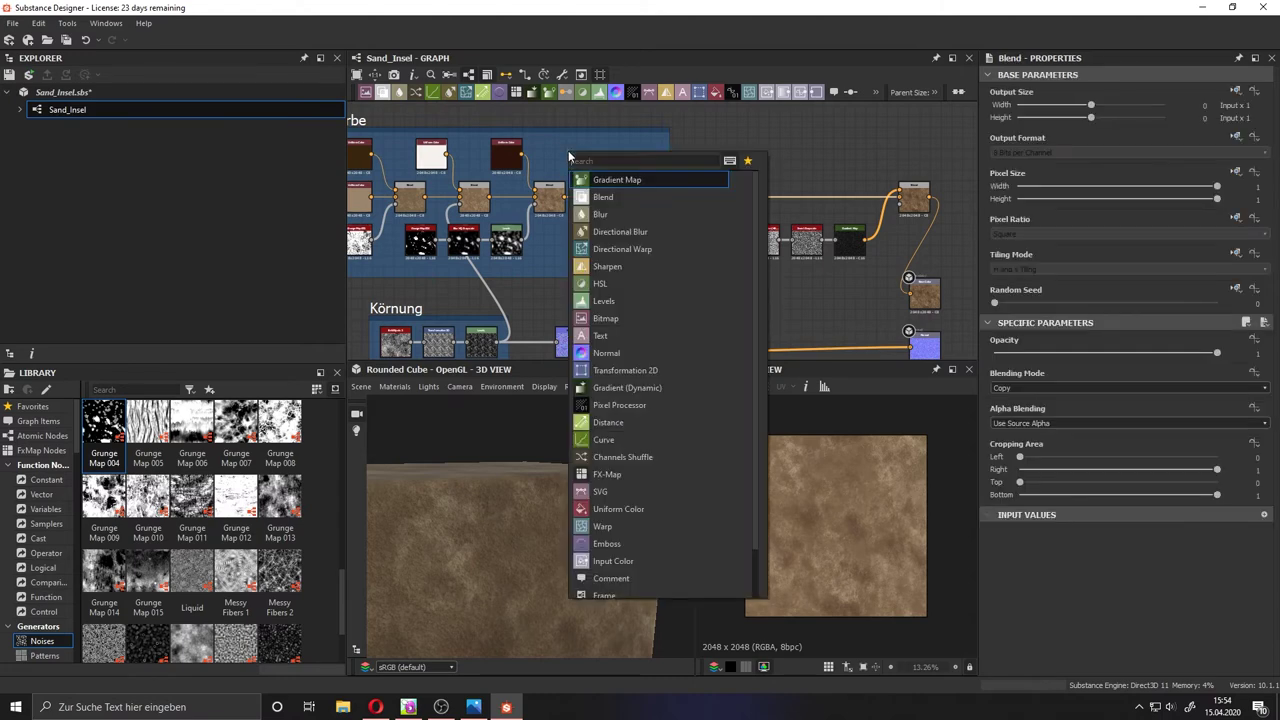
{"action": "type", "text": "un"}
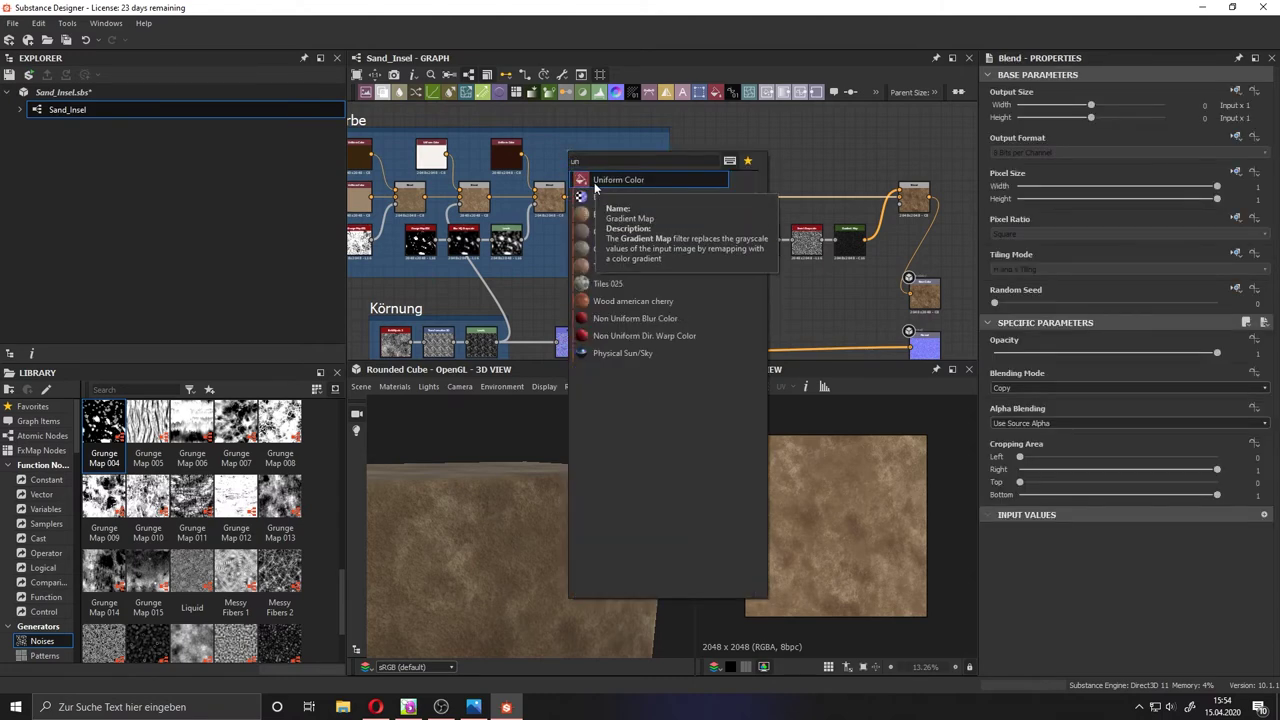
{"action": "key", "text": "Return"}
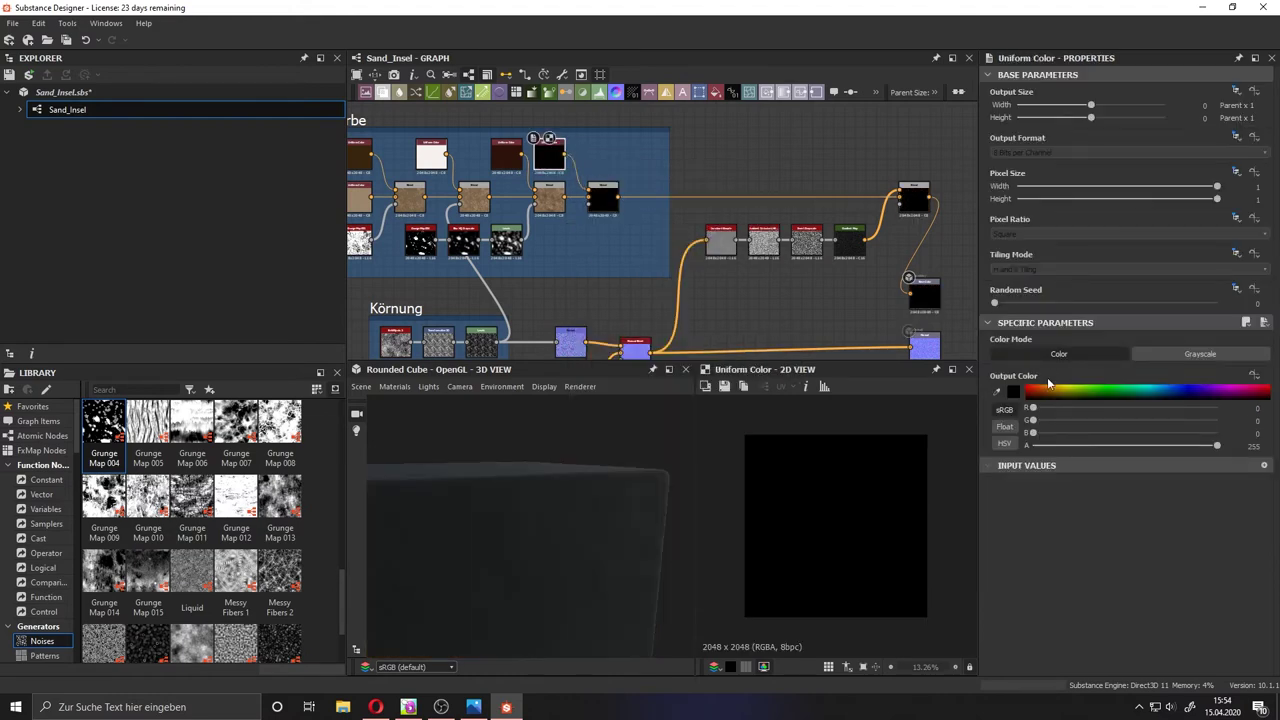
{"action": "left_click", "coordinate": [1013, 391]}
{"action": "left_click", "coordinate": [816, 420]}
{"action": "middle_click_drag", "start_coordinate": [614, 253], "coordinate": [642, 222]}
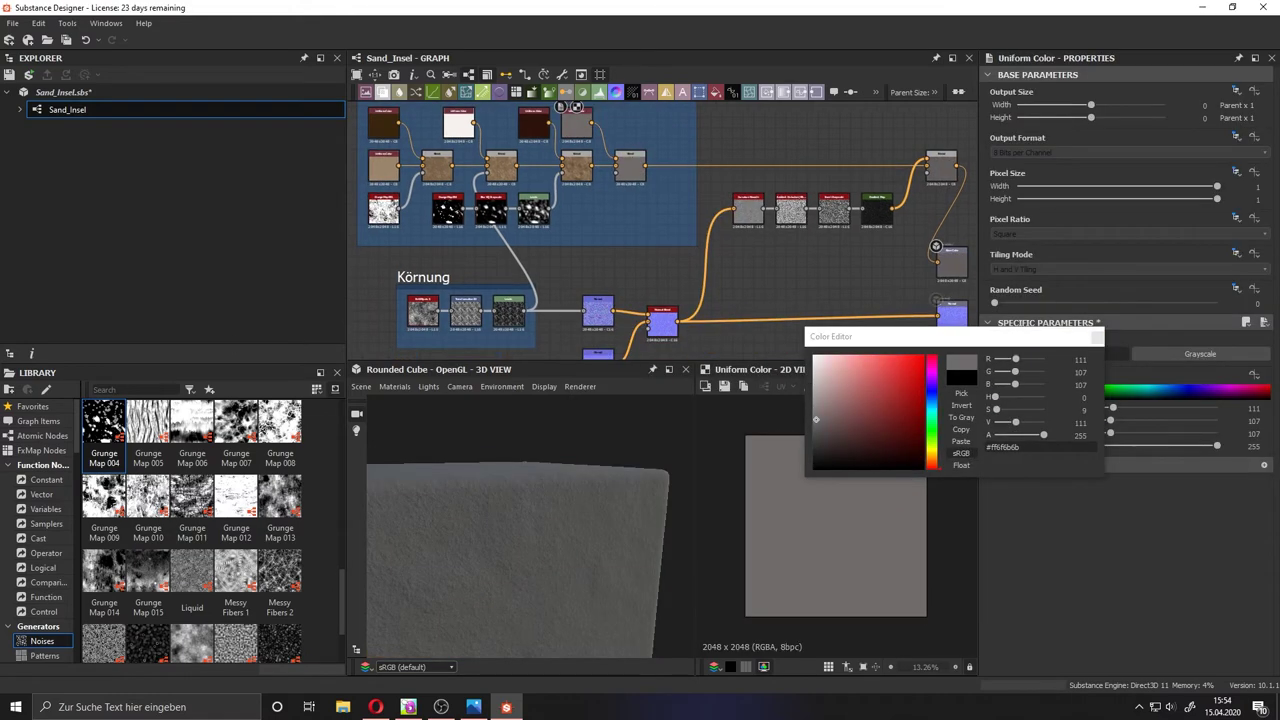
{"action": "key", "text": "alt+Tab"}
{"action": "middle_click_drag", "start_coordinate": [763, 282], "coordinate": [739, 250]}
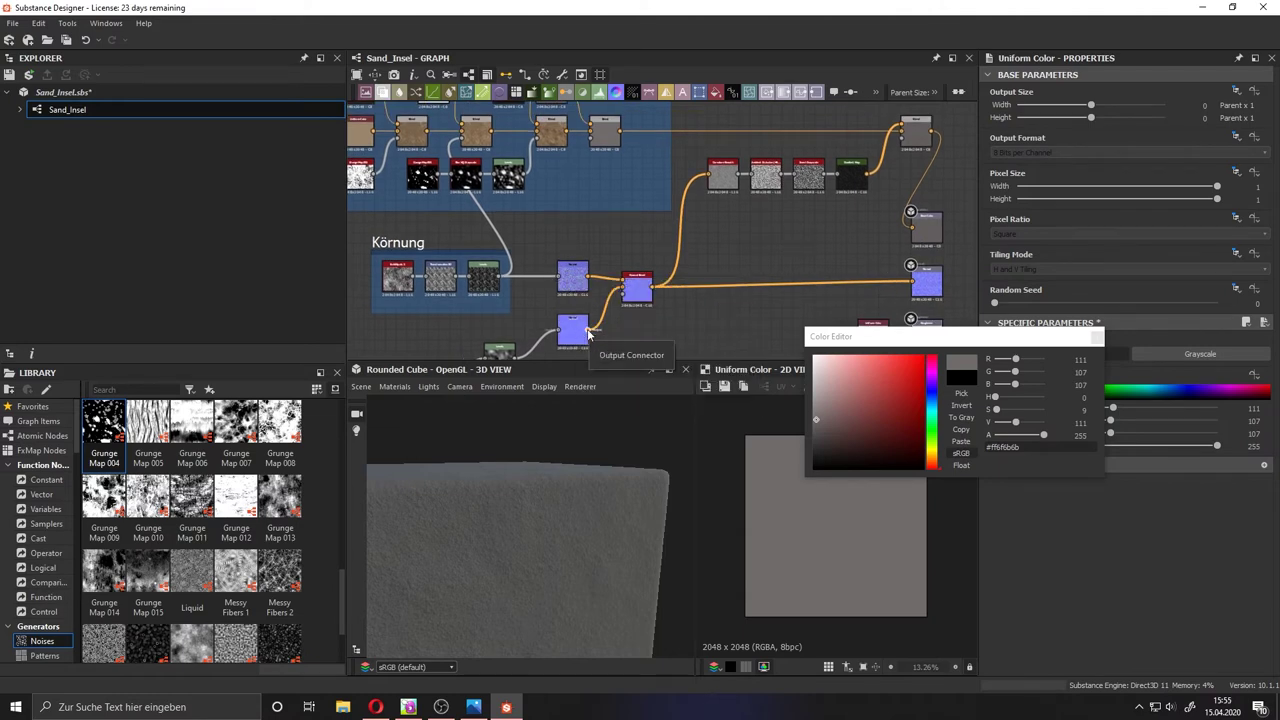
{"action": "left_click_drag", "start_coordinate": [588, 334], "coordinate": [689, 328]}
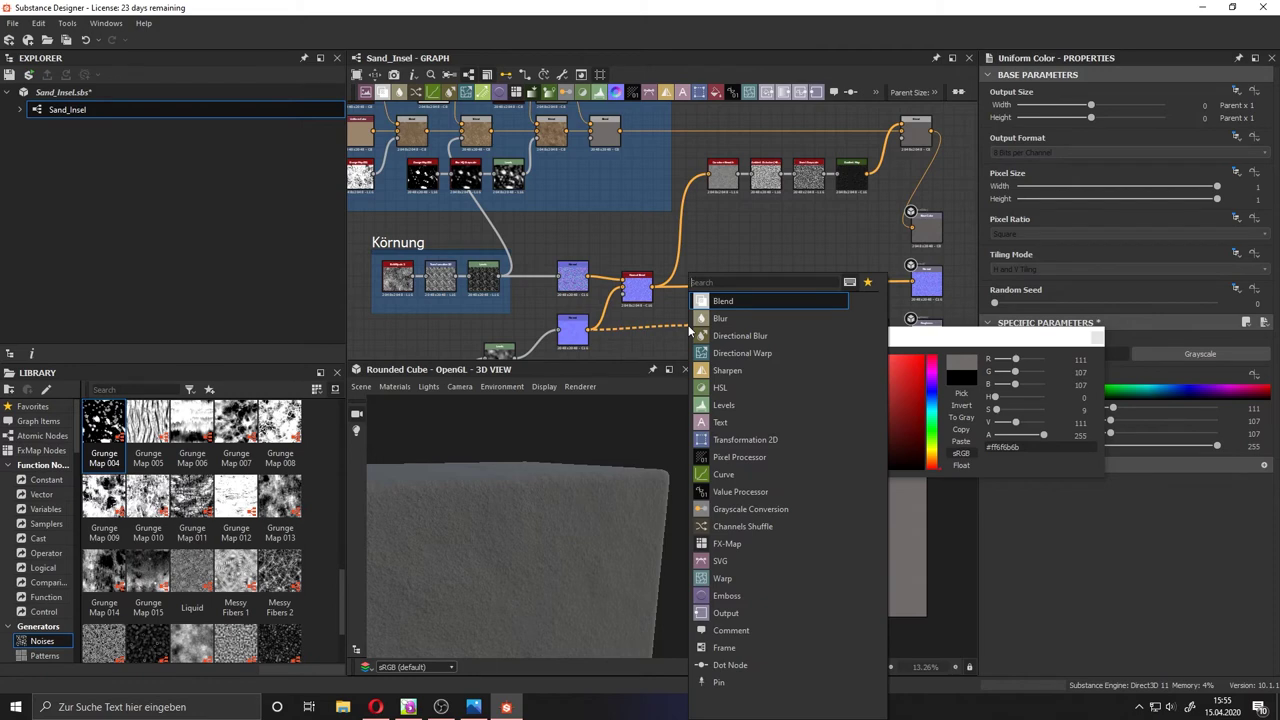
Add a Curvature Smooth node from the Normal output, feeding a new Dirt node beside it.
{"action": "type", "text": "cur"}
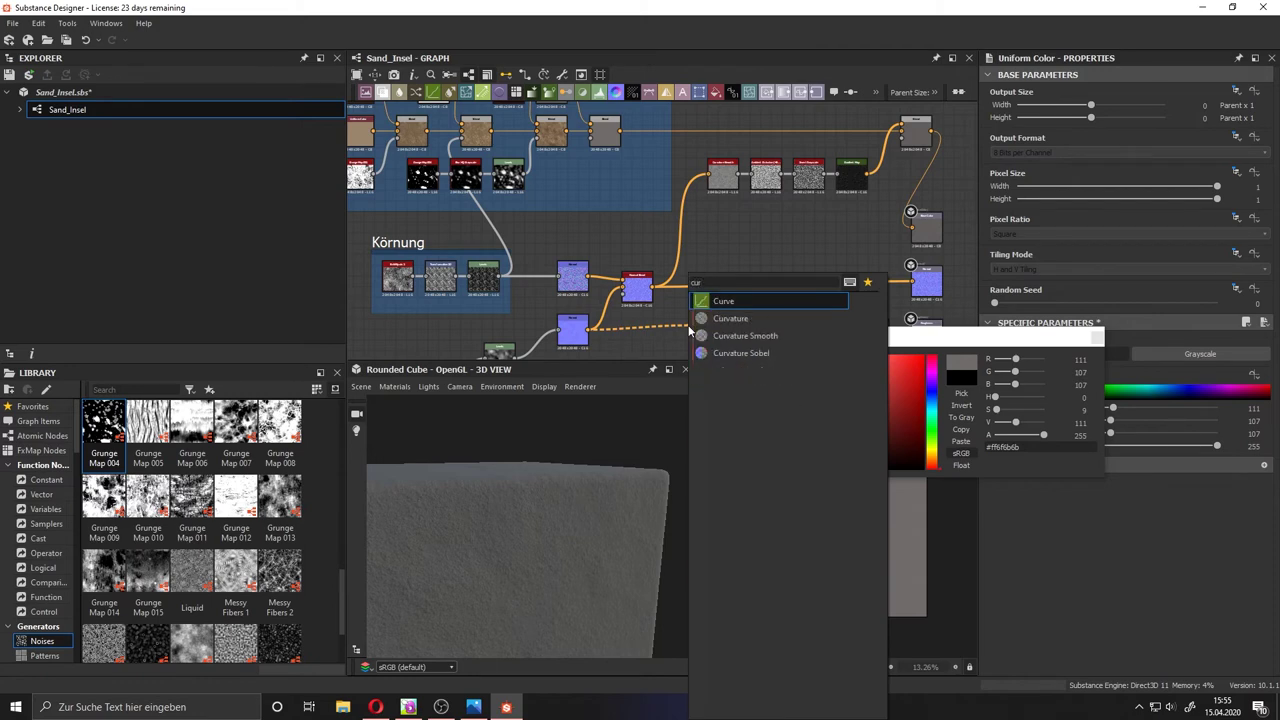
{"action": "key", "text": "Down"}
{"action": "key", "text": "Down"}
{"action": "key", "text": "Return"}
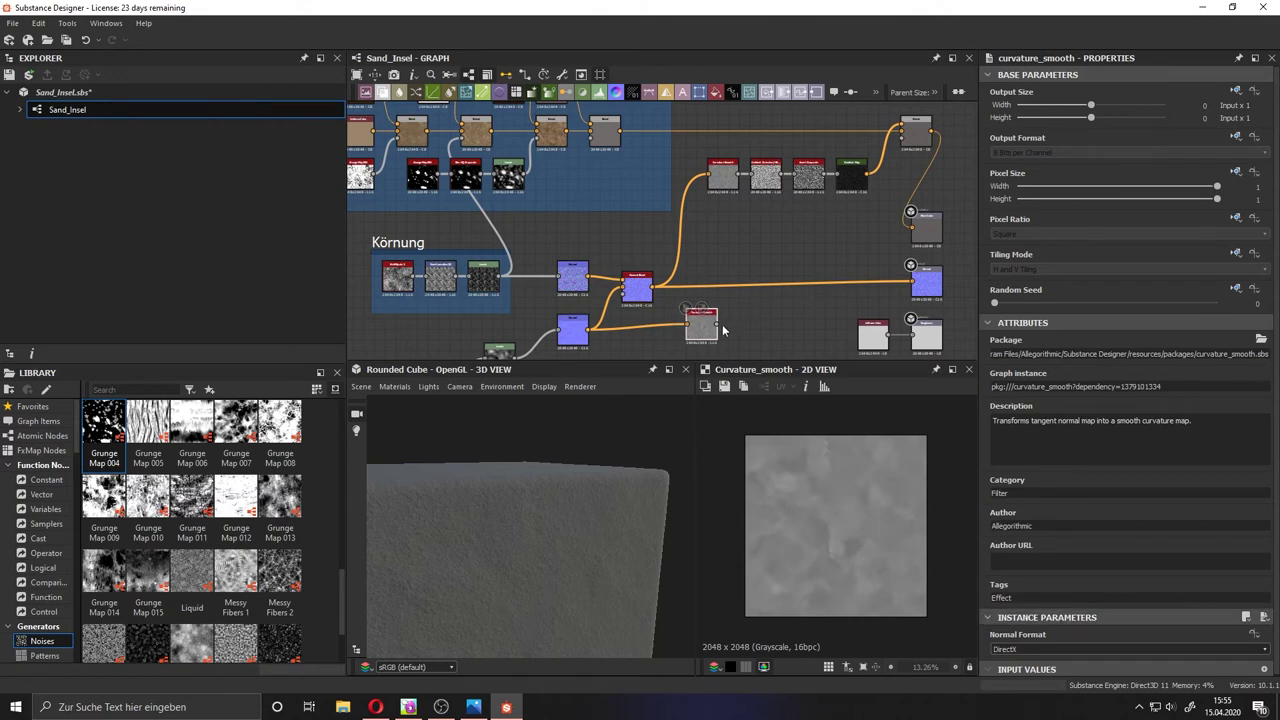
{"action": "left_click_drag", "start_coordinate": [718, 322], "coordinate": [786, 315]}
{"action": "type", "text": "di"}
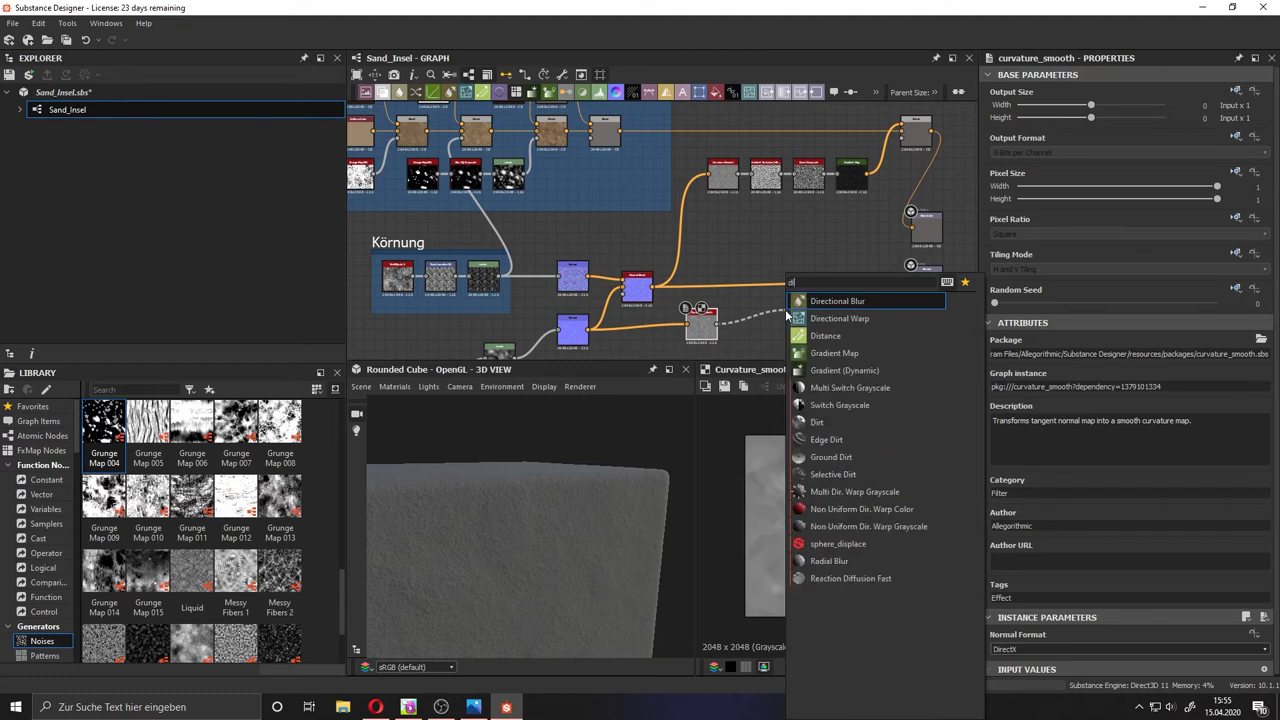
{"action": "type", "text": "rt"}
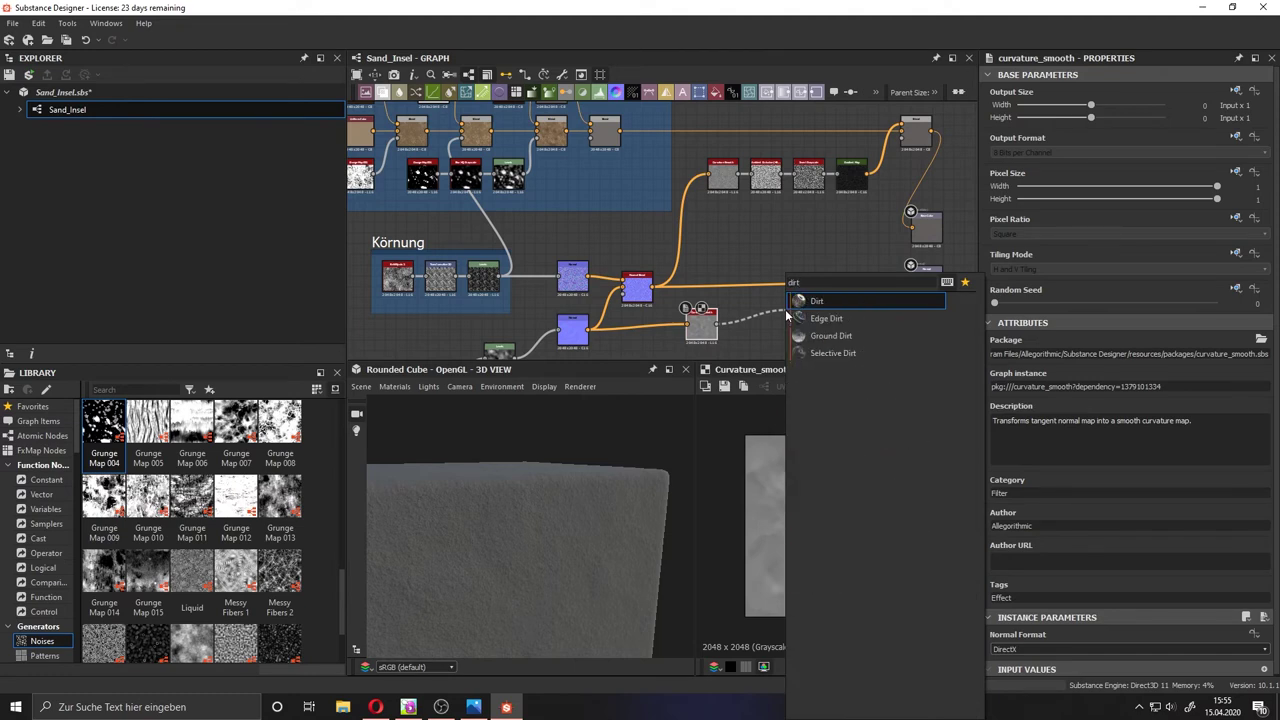
{"action": "key", "text": "Return"}
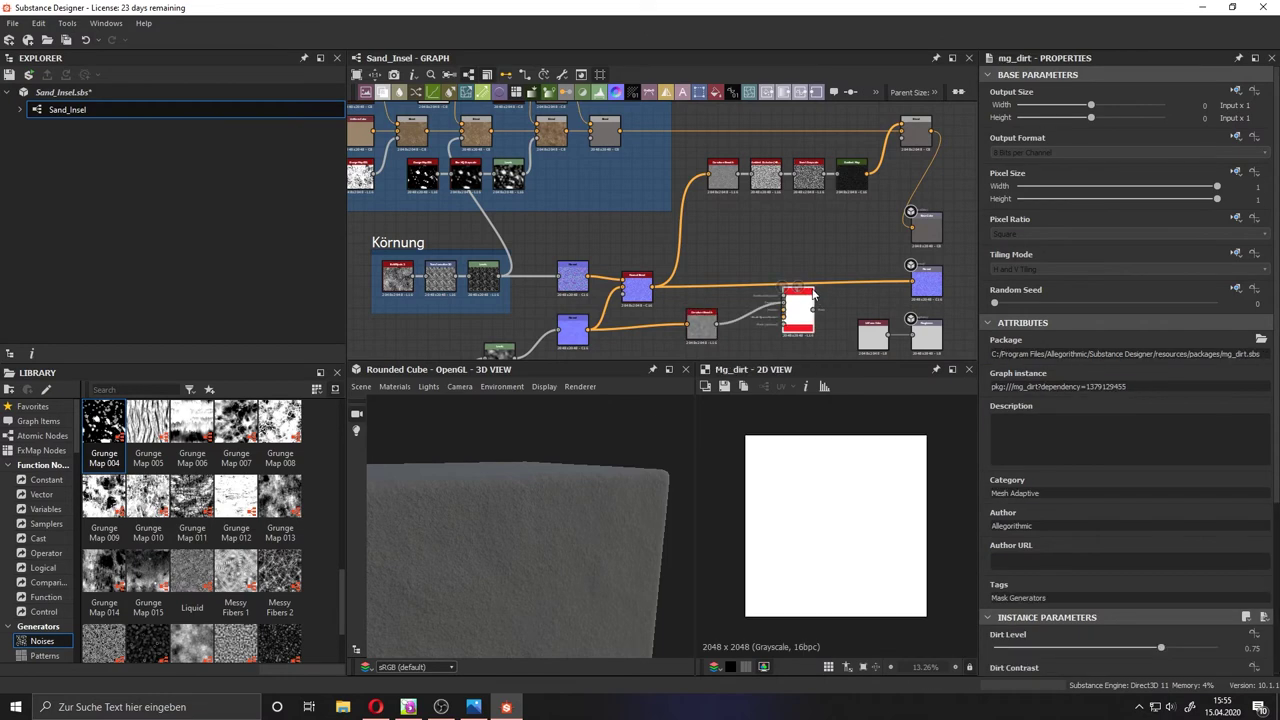
{"action": "left_click_drag", "start_coordinate": [813, 293], "coordinate": [791, 313]}
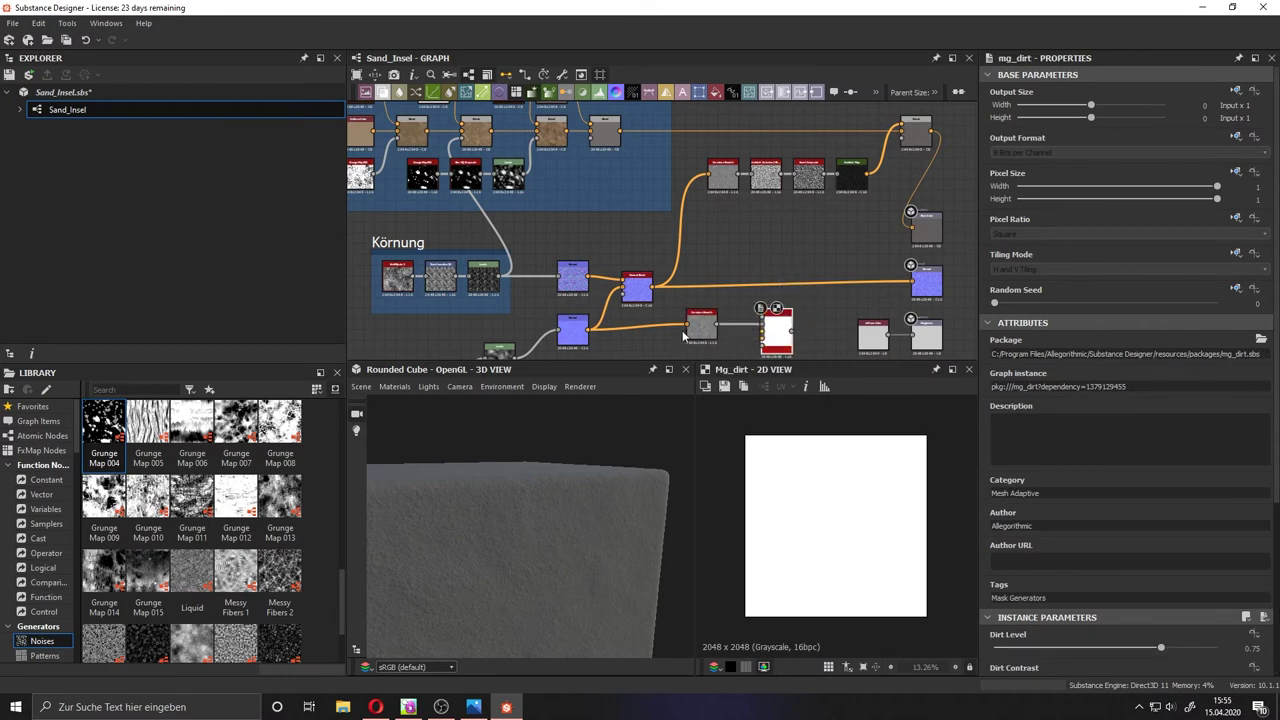
{"action": "middle_click_drag", "start_coordinate": [676, 342], "coordinate": [675, 295]}
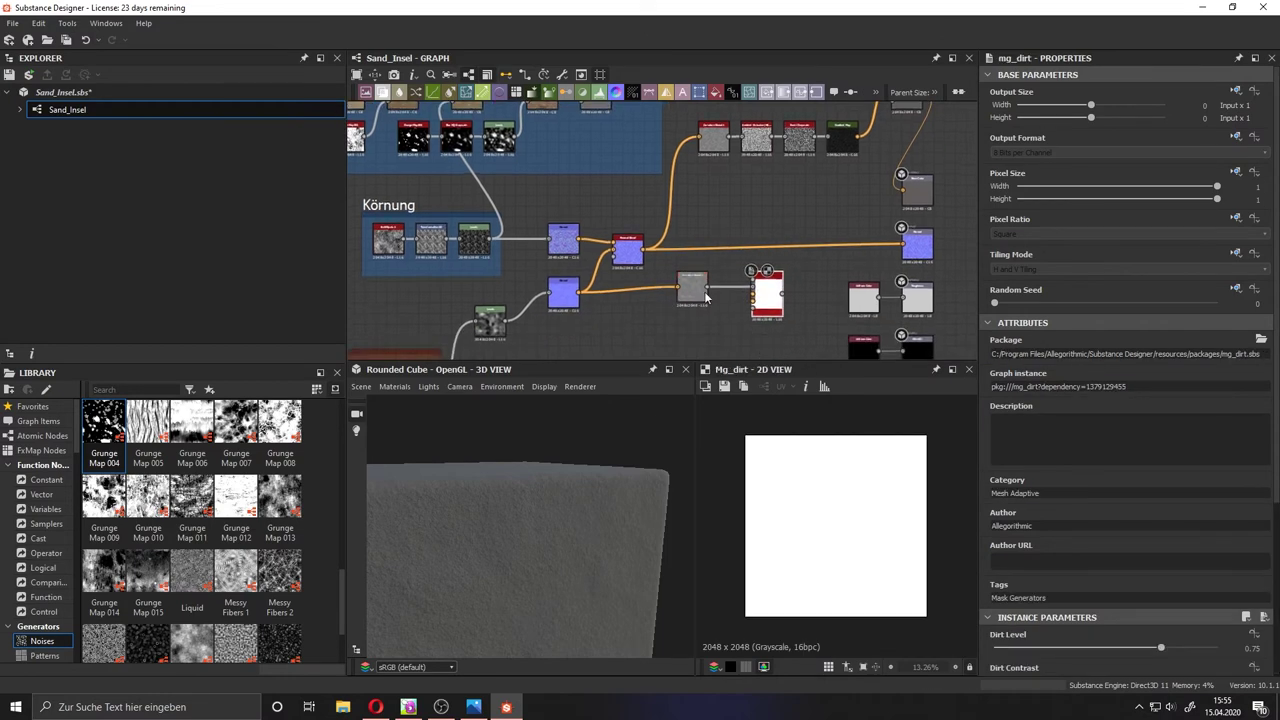
Add an Ambient Occlusion (HBAO) node as the Dirt node's second input.
{"action": "key", "text": "space"}
{"action": "type", "text": "am"}
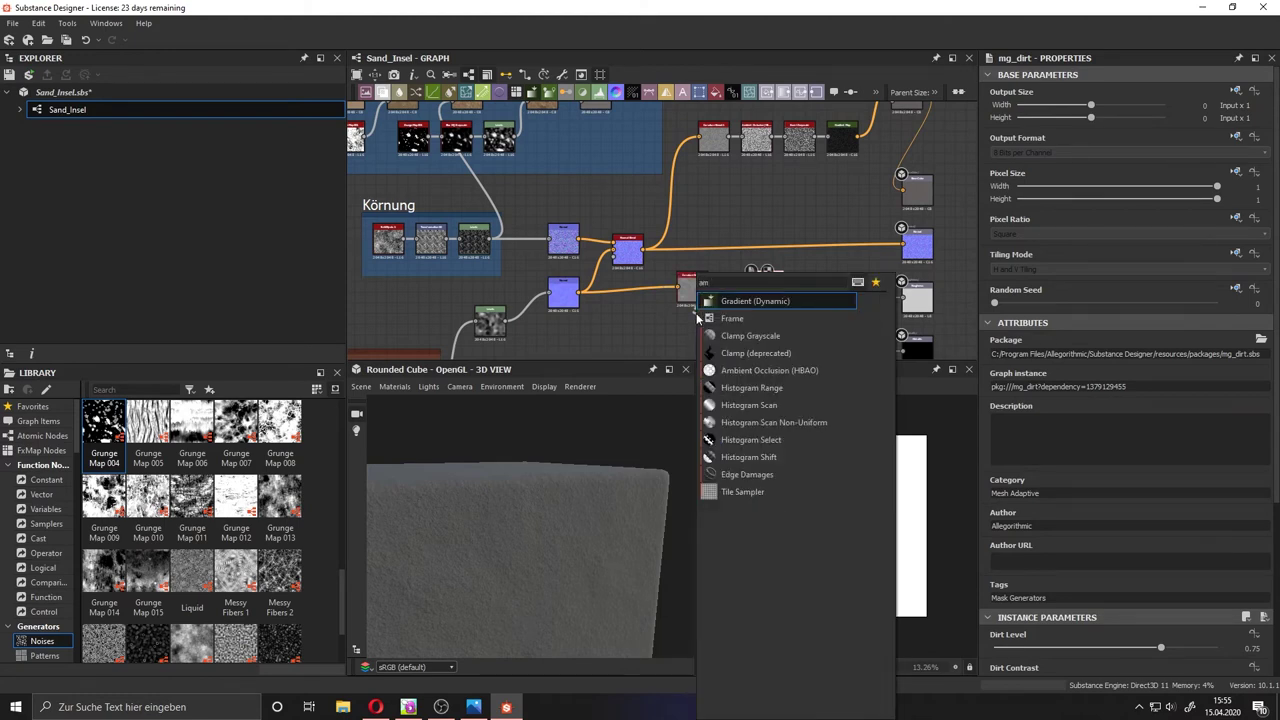
{"action": "type", "text": "bi"}
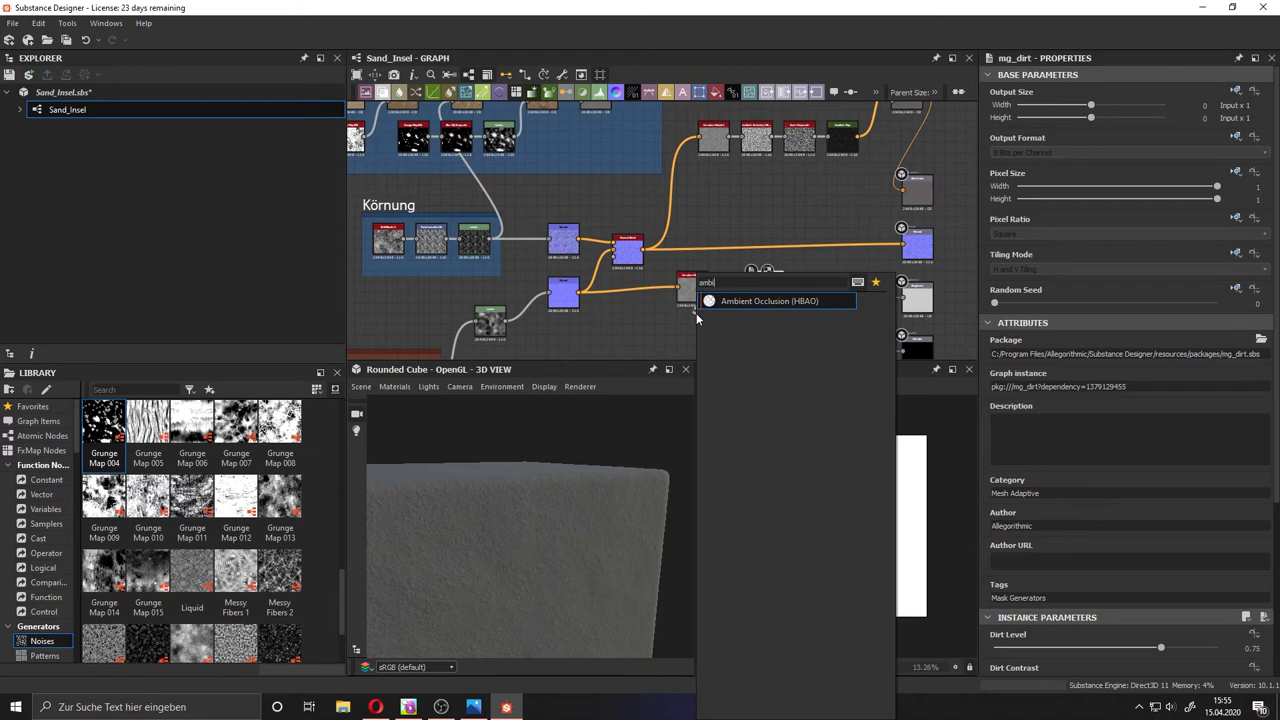
{"action": "key", "text": "Return"}
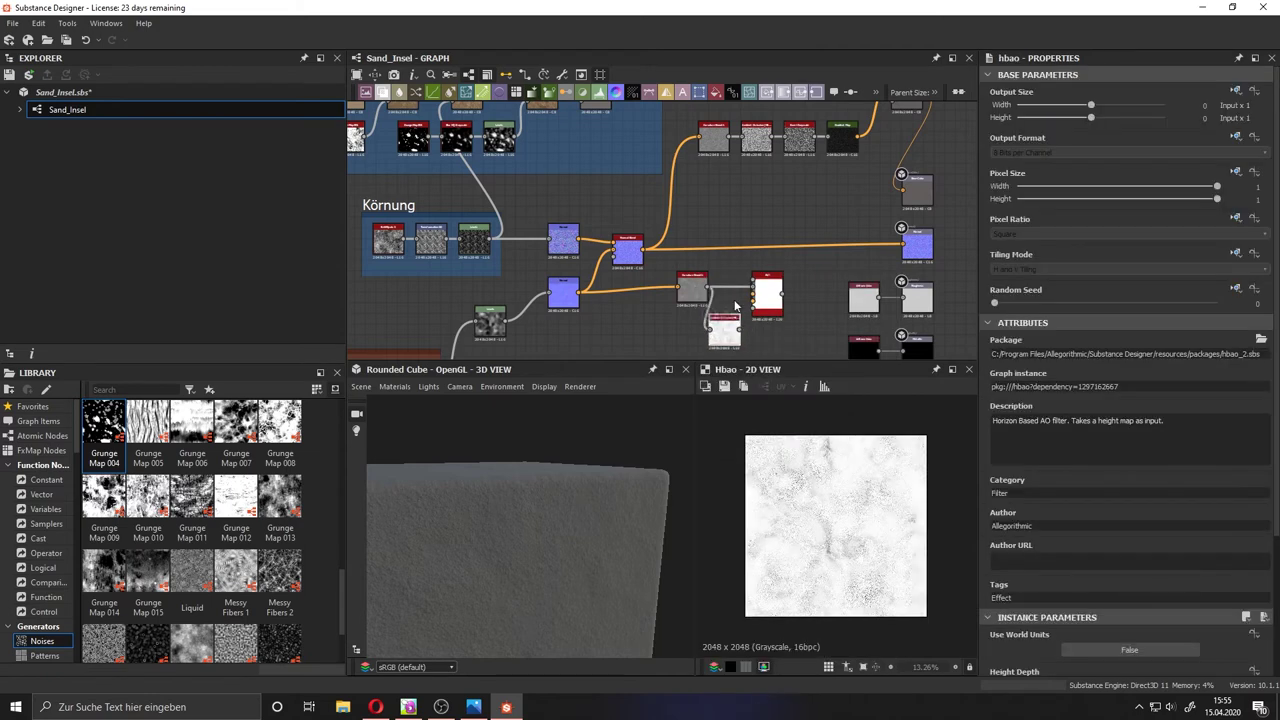
{"action": "scroll", "coordinate": [700, 300], "scroll_direction": "up", "scroll_amount": 5}
{"action": "scroll", "coordinate": [730, 235], "scroll_direction": "up", "scroll_amount": 3}
{"action": "scroll", "coordinate": [734, 231], "scroll_direction": "down", "scroll_amount": 3}
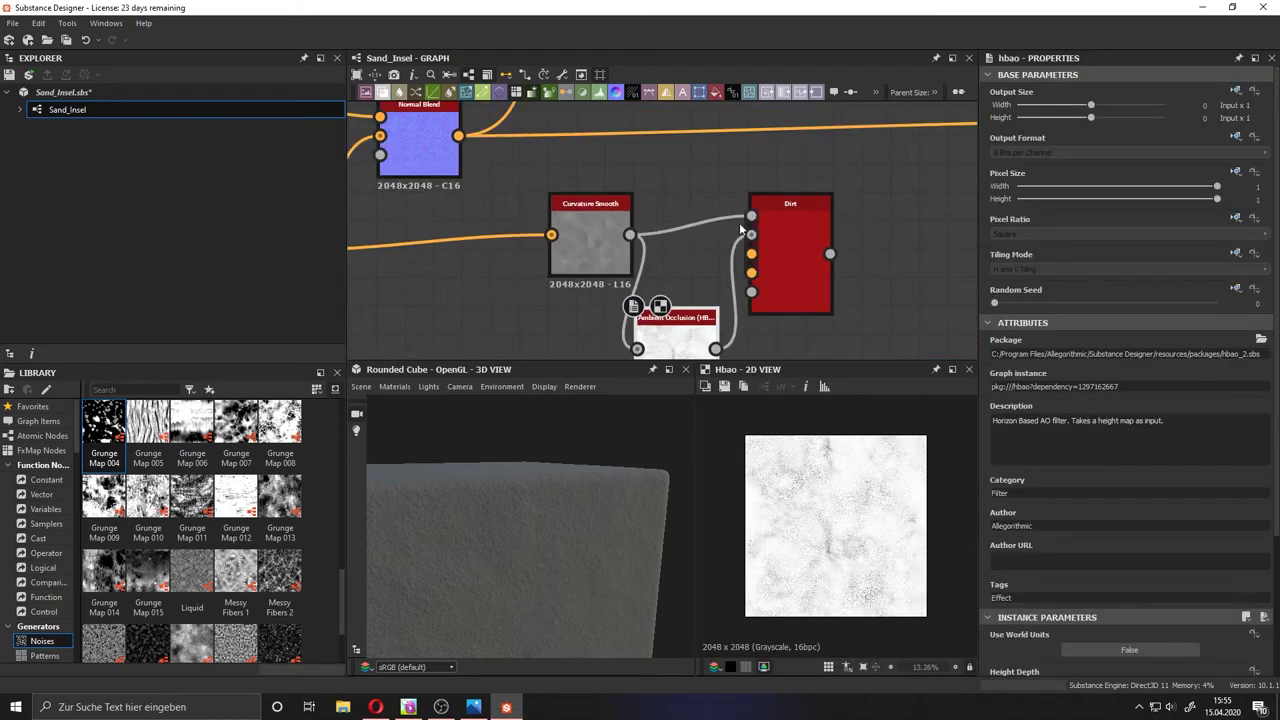
Lower the Dirt node's Dirt Level to 0.72.
{"action": "double_click", "coordinate": [780, 240]}
{"action": "scroll", "coordinate": [780, 240], "scroll_direction": "down", "scroll_amount": 1}
{"action": "left_click_drag", "start_coordinate": [1090, 651], "coordinate": [1155, 648]}
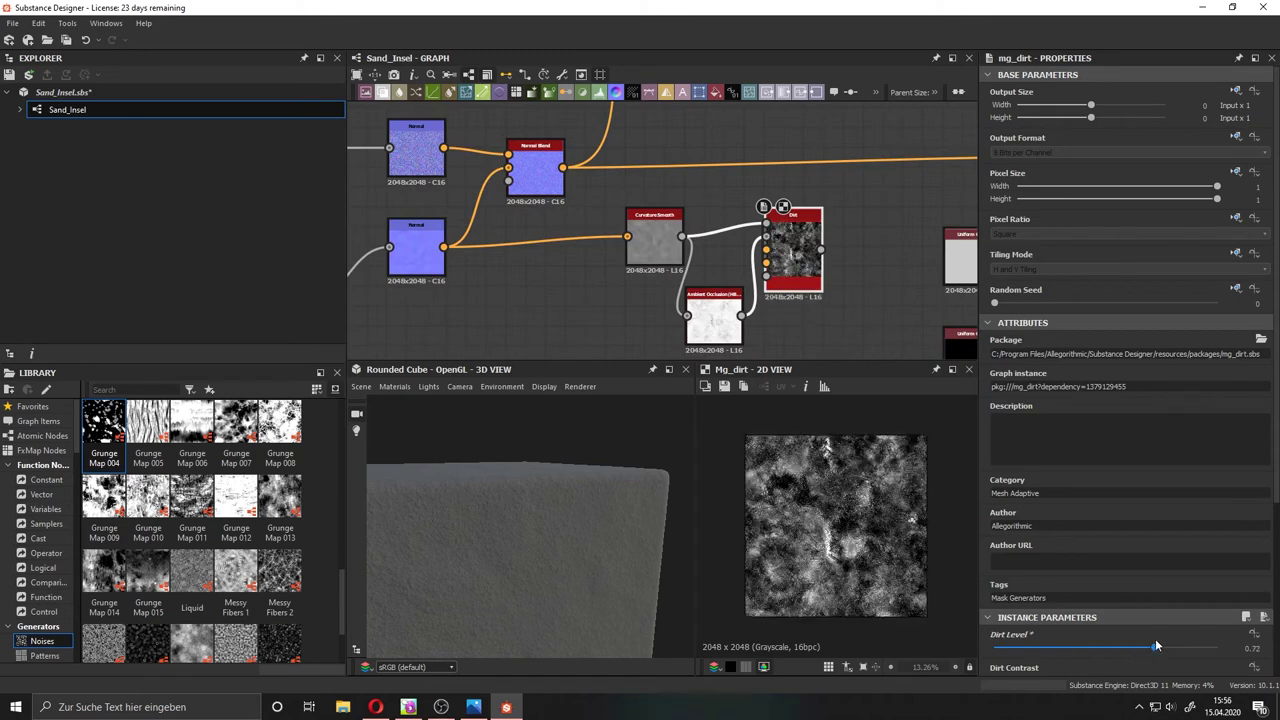
{"action": "scroll", "coordinate": [825, 308], "scroll_direction": "down", "scroll_amount": 1}
{"action": "scroll", "coordinate": [825, 300], "scroll_direction": "down", "scroll_amount": 2}
{"action": "scroll", "coordinate": [828, 290], "scroll_direction": "down", "scroll_amount": 2}
Preview the Farbe uniform colour and undo the earlier blend mode change.
{"action": "double_click", "coordinate": [648, 160]}
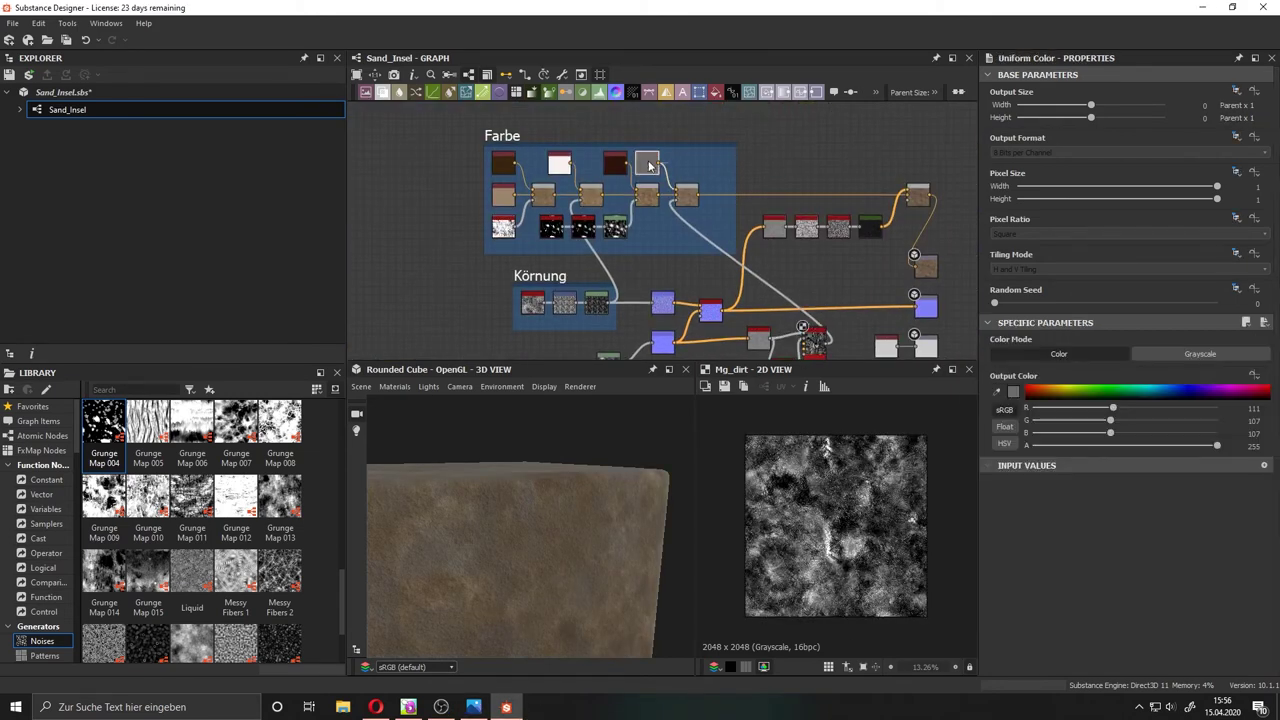
{"action": "left_click_drag", "start_coordinate": [600, 470], "coordinate": [546, 418]}
{"action": "left_click", "coordinate": [918, 345]}
{"action": "scroll", "coordinate": [1010, 388], "scroll_direction": "down", "scroll_amount": 5}
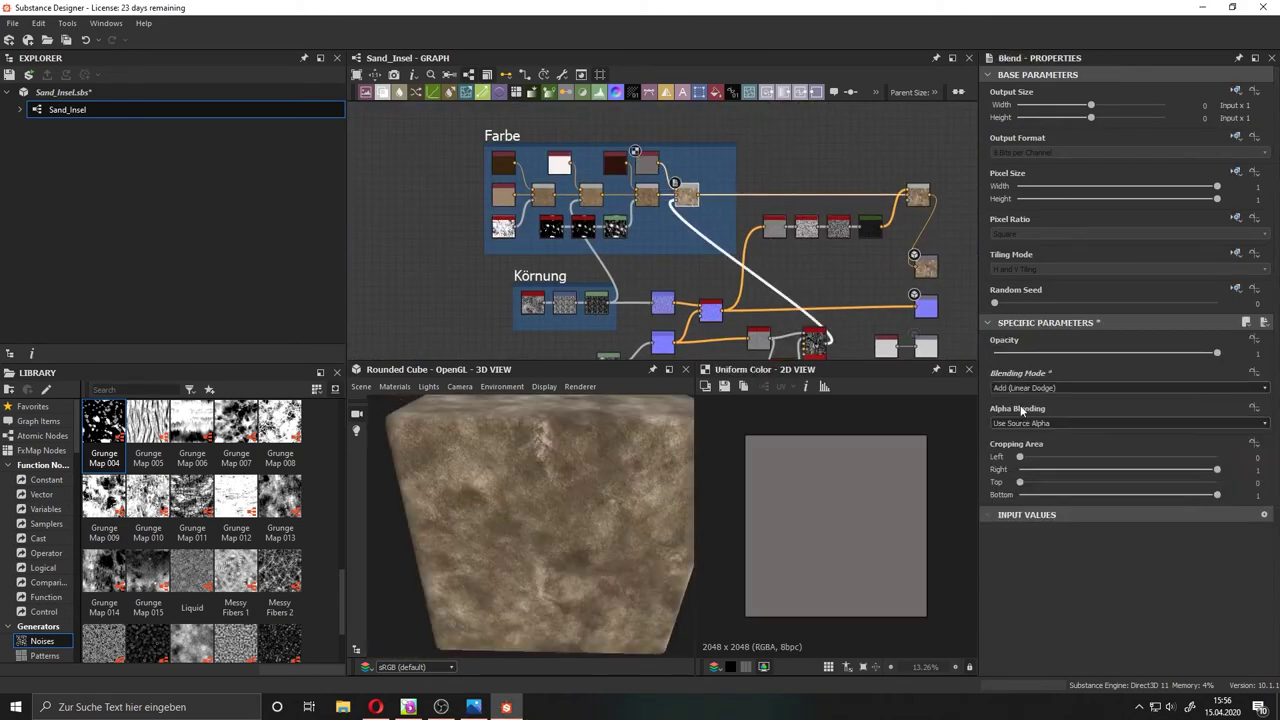
{"action": "scroll", "coordinate": [1010, 388], "scroll_direction": "down", "scroll_amount": 4}
{"action": "key", "text": "ctrl+z"}
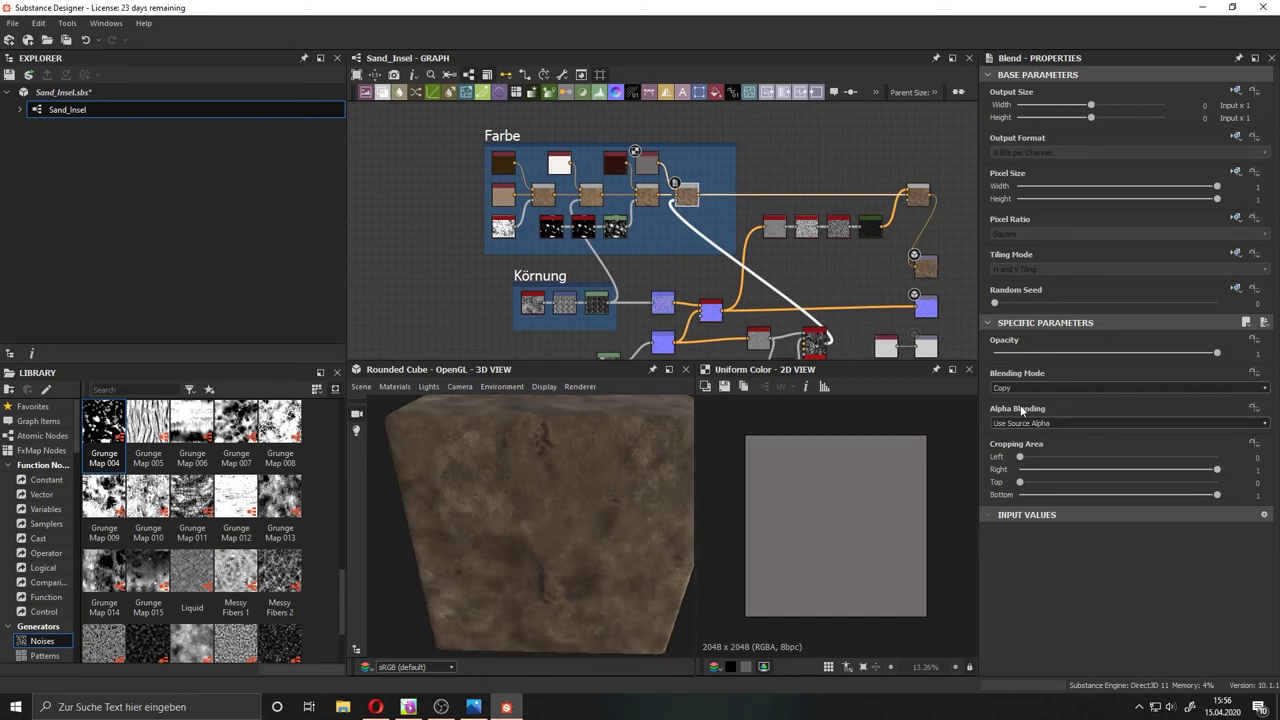
{"action": "key", "text": "ctrl+z"}
{"action": "key", "text": "ctrl+z"}
Change the Farbe tint colour, trying orange before settling on dark brown.
{"action": "left_click", "coordinate": [1030, 390]}
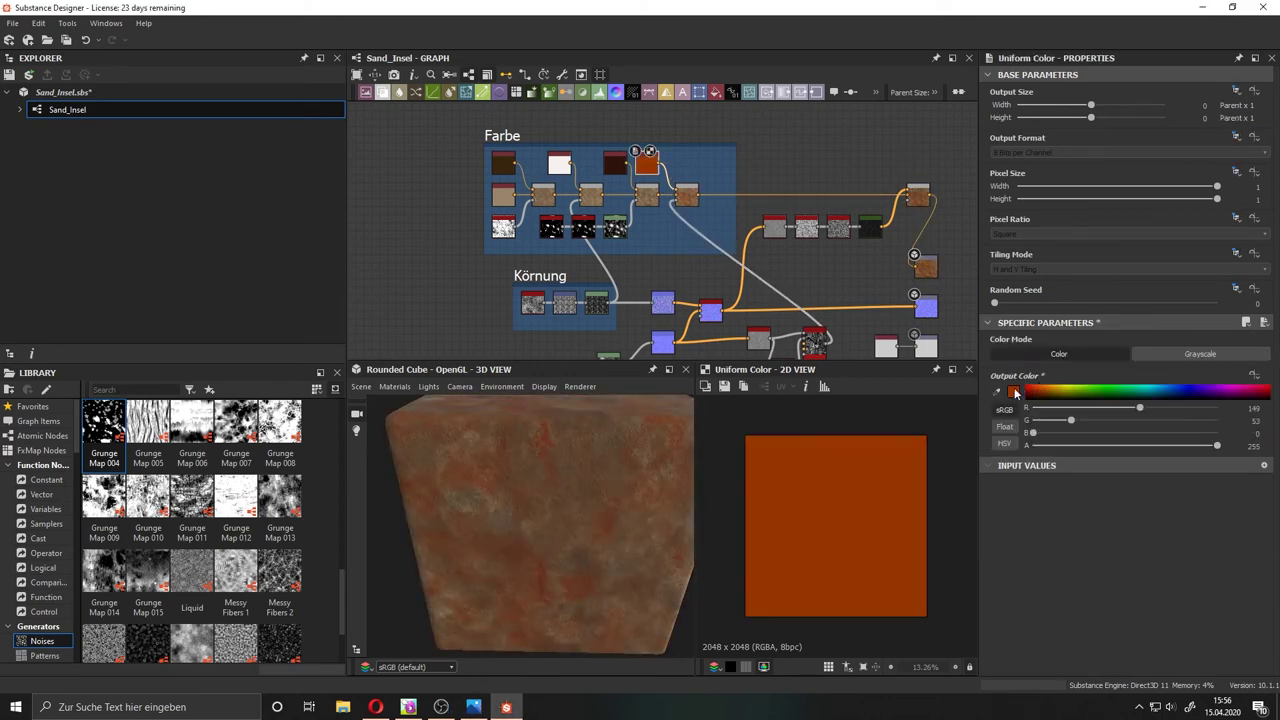
{"action": "left_click", "coordinate": [1013, 390]}
{"action": "left_click", "coordinate": [840, 431]}
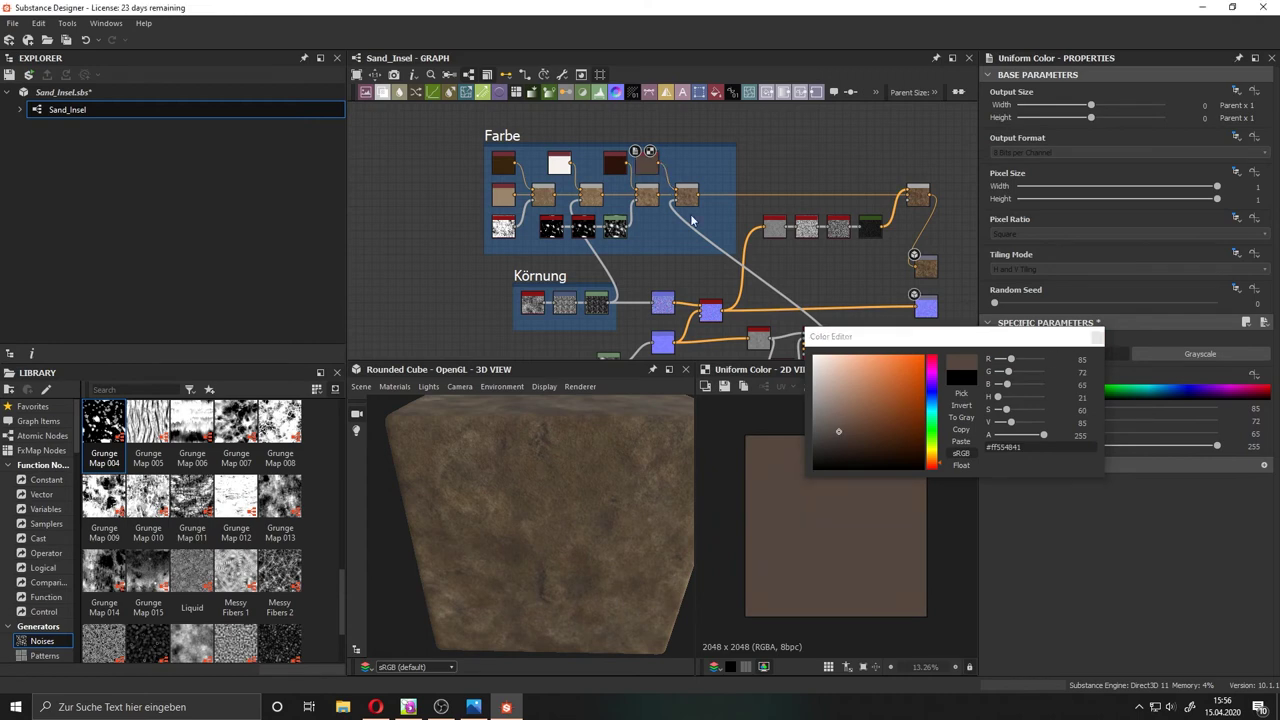
{"action": "left_click", "coordinate": [634, 437]}
Set the Farbe blend to Copy mode with opacity about 0.6.
{"action": "left_click", "coordinate": [815, 340]}
{"action": "left_click_drag", "start_coordinate": [1172, 352], "coordinate": [1128, 352]}
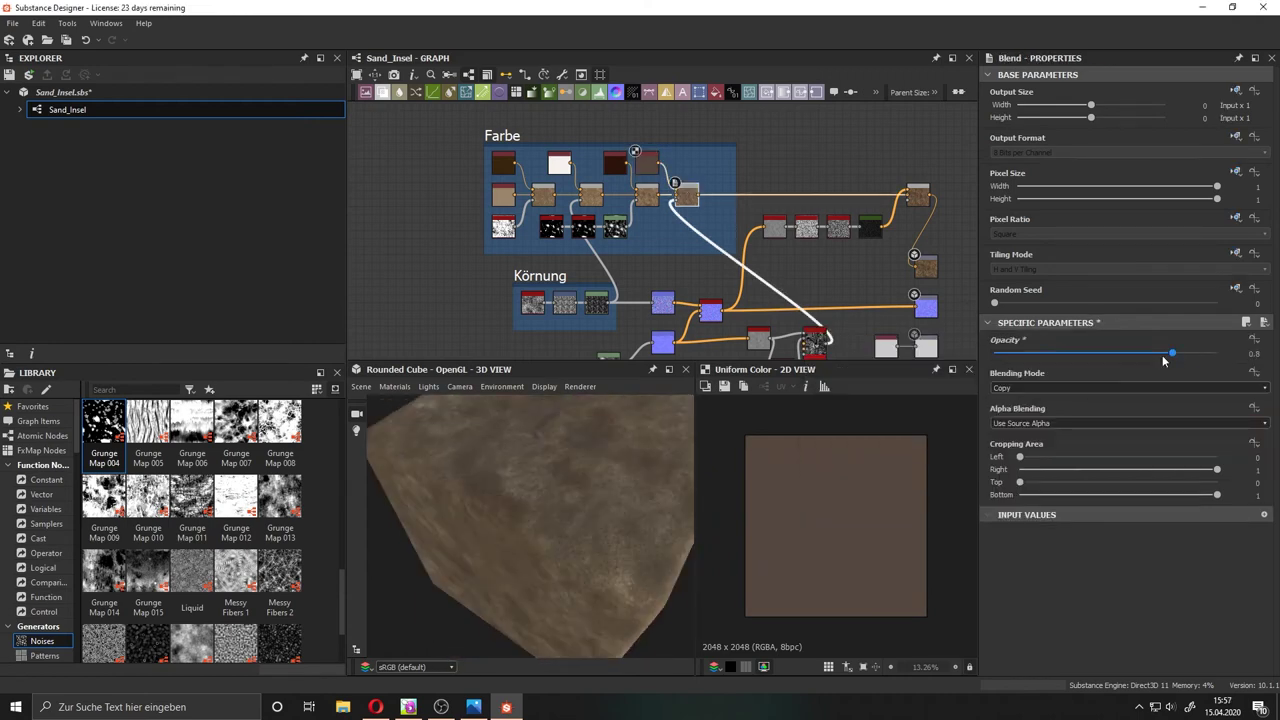
{"action": "left_click", "coordinate": [1068, 387]}
{"action": "left_click", "coordinate": [1040, 422]}
Retune the Farbe tint to a light tan and settle the blend opacity near 0.64.
{"action": "left_click", "coordinate": [645, 163]}
{"action": "left_click", "coordinate": [1030, 390]}
{"action": "left_click_drag", "start_coordinate": [846, 432], "coordinate": [858, 438]}
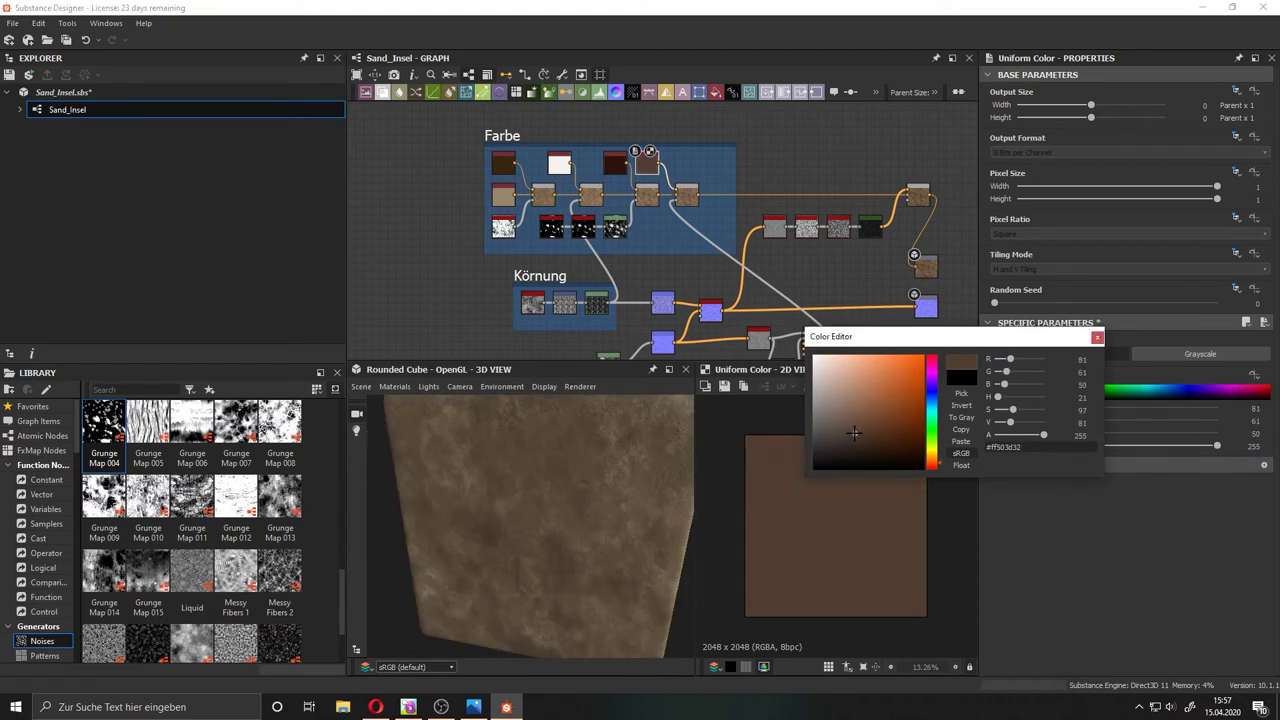
{"action": "left_click", "coordinate": [815, 342]}
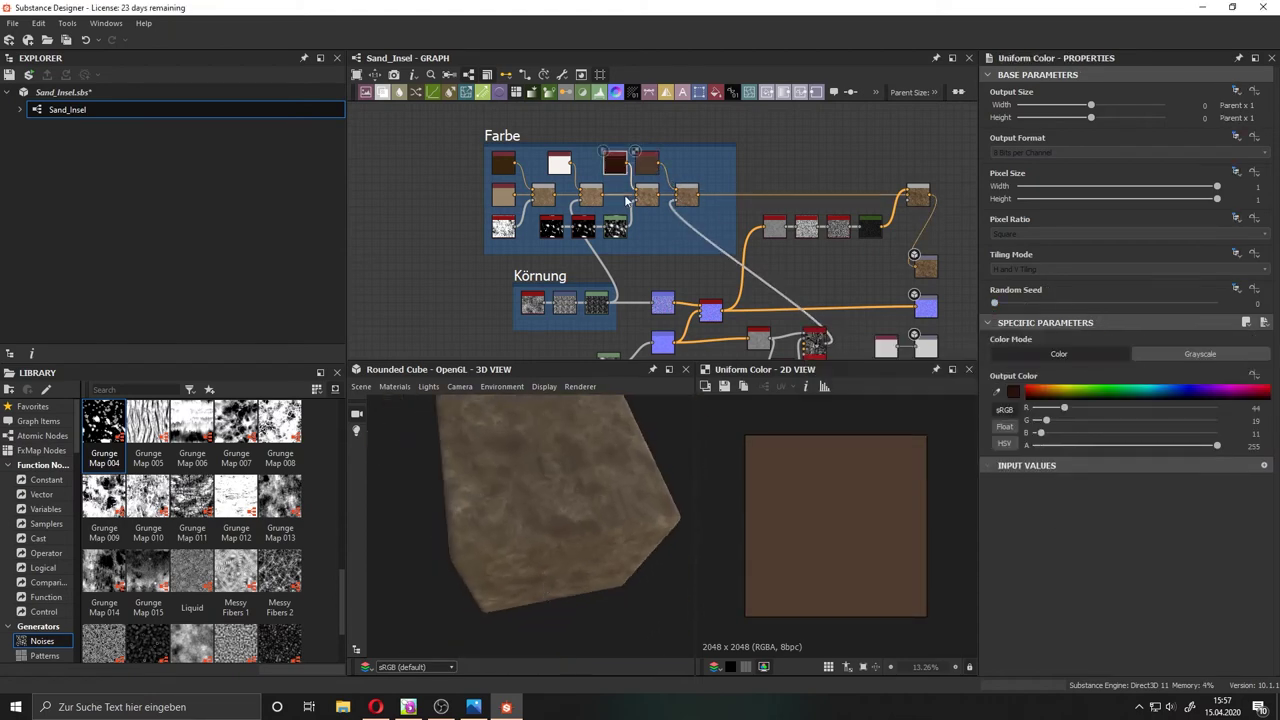
{"action": "left_click_drag", "start_coordinate": [1138, 353], "coordinate": [1055, 355]}
{"action": "left_click", "coordinate": [646, 163]}
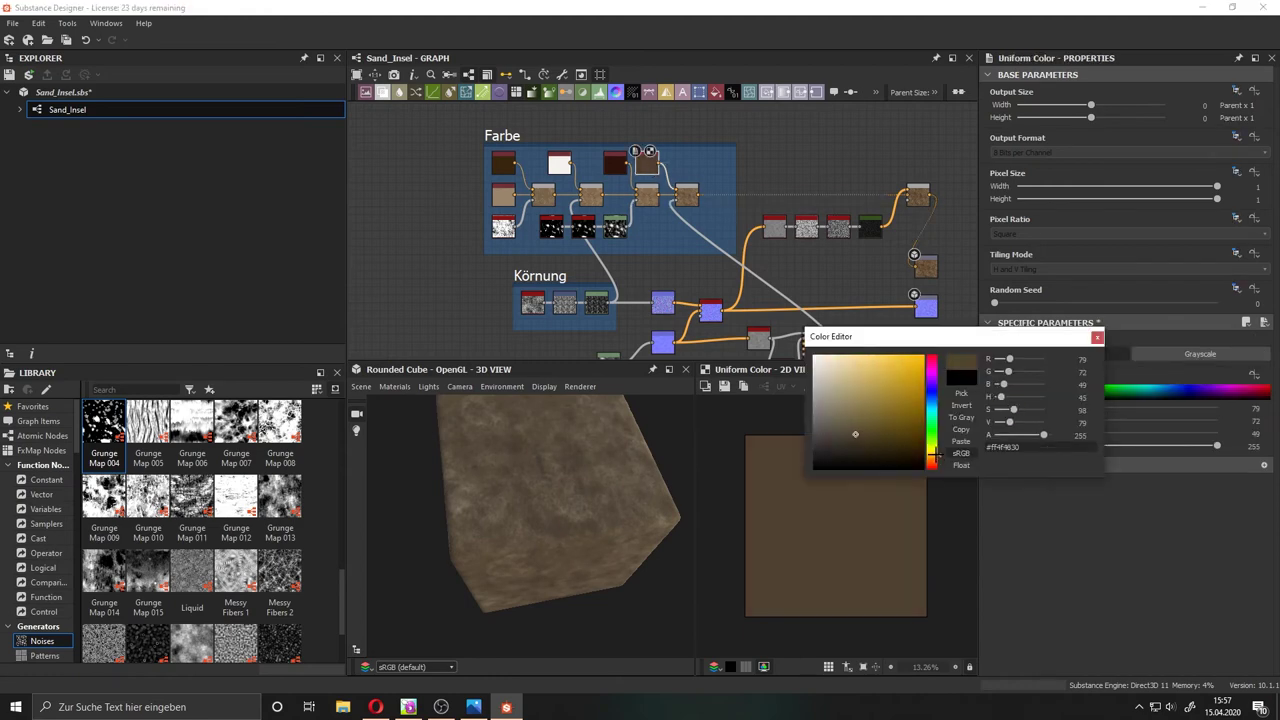
{"action": "mouse_move", "coordinate": [864, 414]}
{"action": "left_mouse_down"}
{"action": "mouse_move", "coordinate": [838, 394]}
{"action": "mouse_move", "coordinate": [843, 423]}
{"action": "mouse_move", "coordinate": [923, 380]}
{"action": "mouse_move", "coordinate": [849, 429]}
{"action": "left_mouse_up"}
{"action": "left_click", "coordinate": [687, 197]}
{"action": "left_click_drag", "start_coordinate": [1138, 353], "coordinate": [1130, 355]}
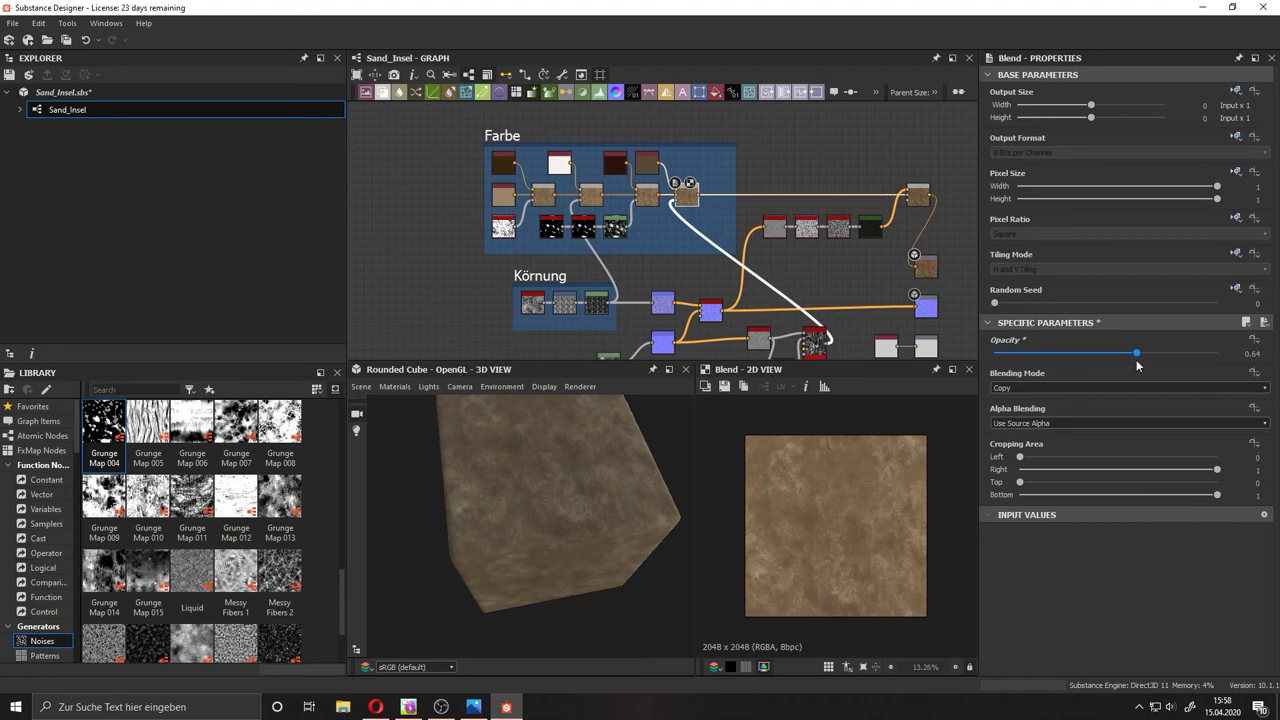
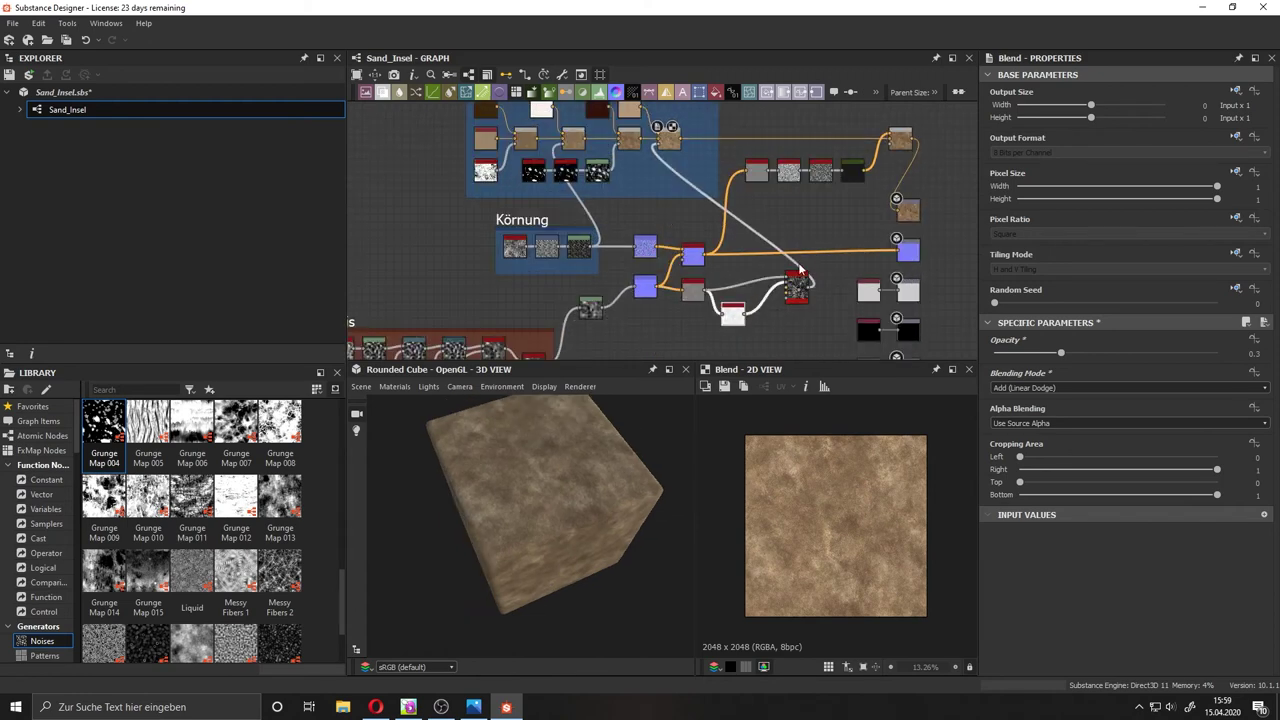
Add an Invert Grayscale node after the Basis output.
{"action": "scroll", "coordinate": [800, 270], "scroll_direction": "down", "scroll_amount": 2}
{"action": "left_click_drag", "start_coordinate": [758, 105], "coordinate": [743, 121]}
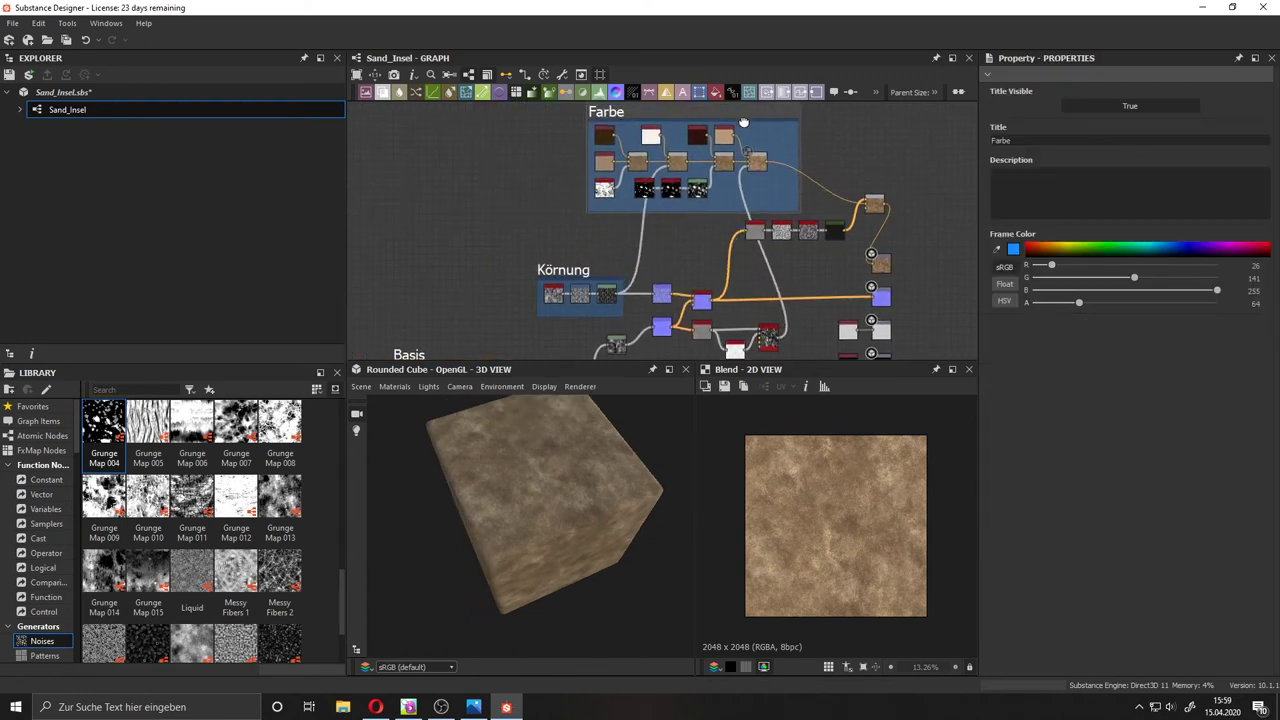
{"action": "scroll", "coordinate": [745, 170], "scroll_direction": "down", "scroll_amount": 2}
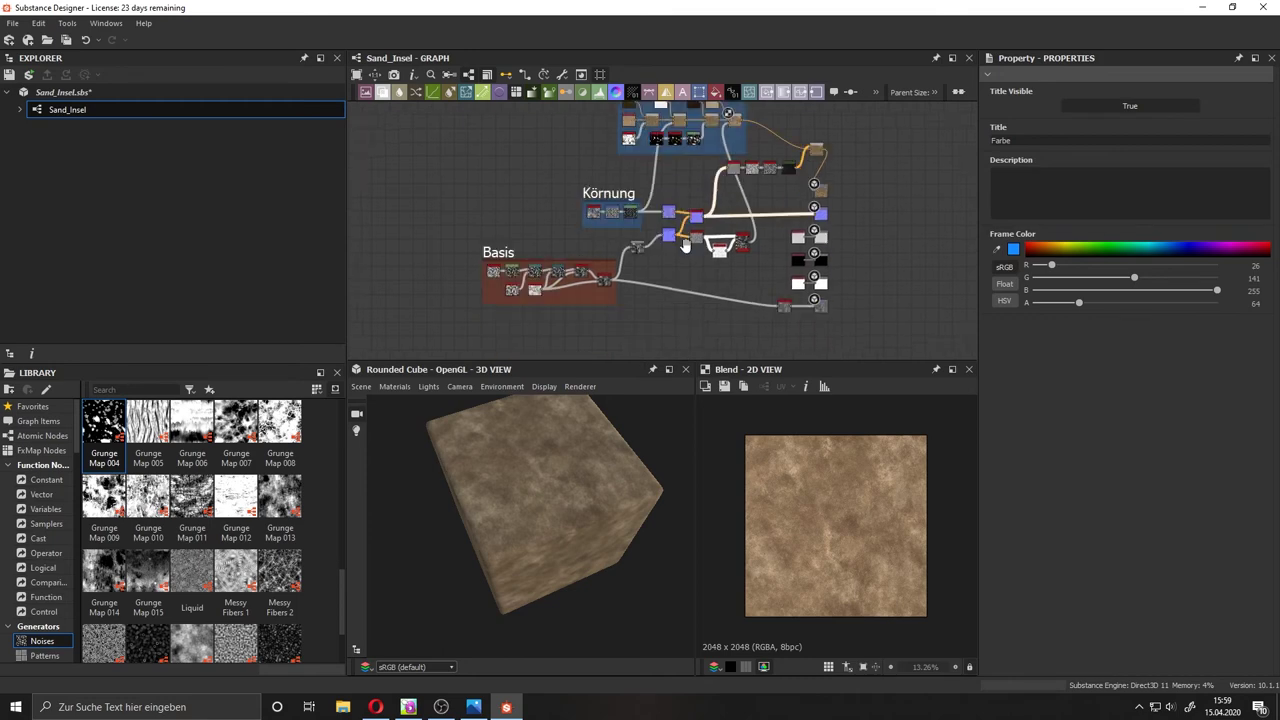
{"action": "middle_click_drag", "start_coordinate": [685, 245], "coordinate": [661, 239]}
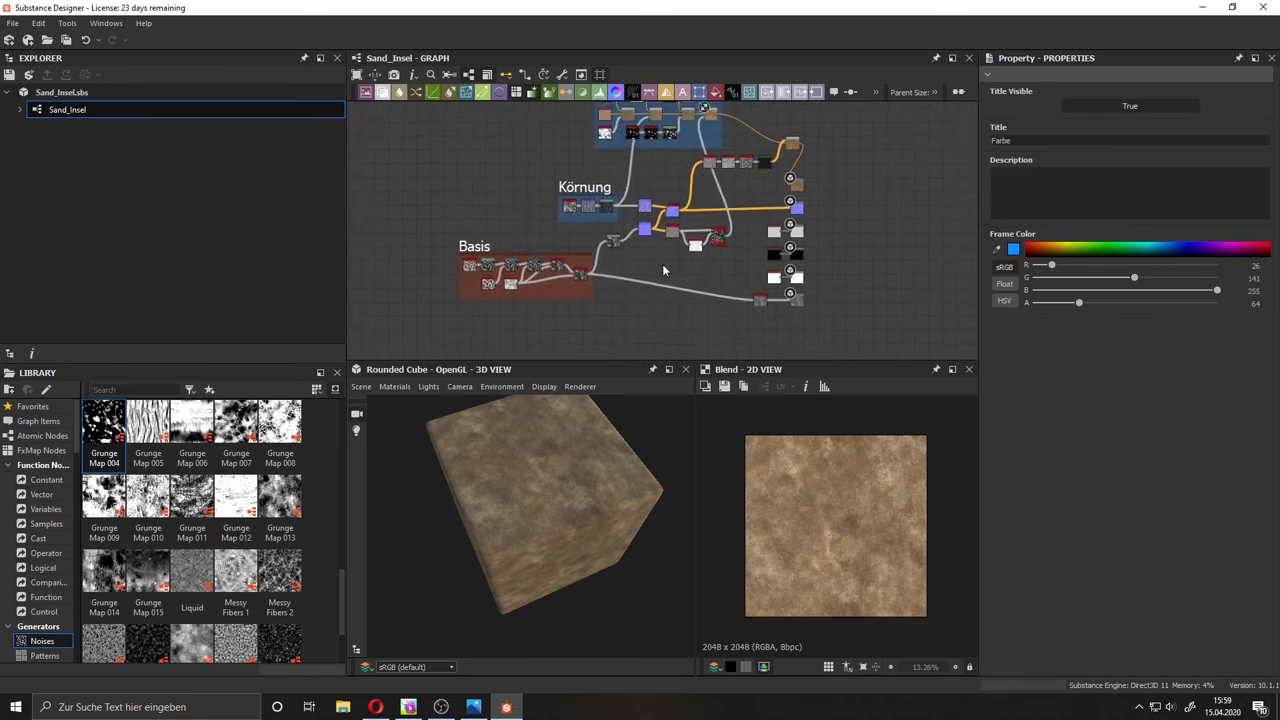
{"action": "mouse_move", "coordinate": [588, 273]}
{"action": "left_mouse_down"}
{"action": "mouse_move", "coordinate": [667, 264]}
{"action": "mouse_move", "coordinate": [652, 270]}
{"action": "left_mouse_up"}
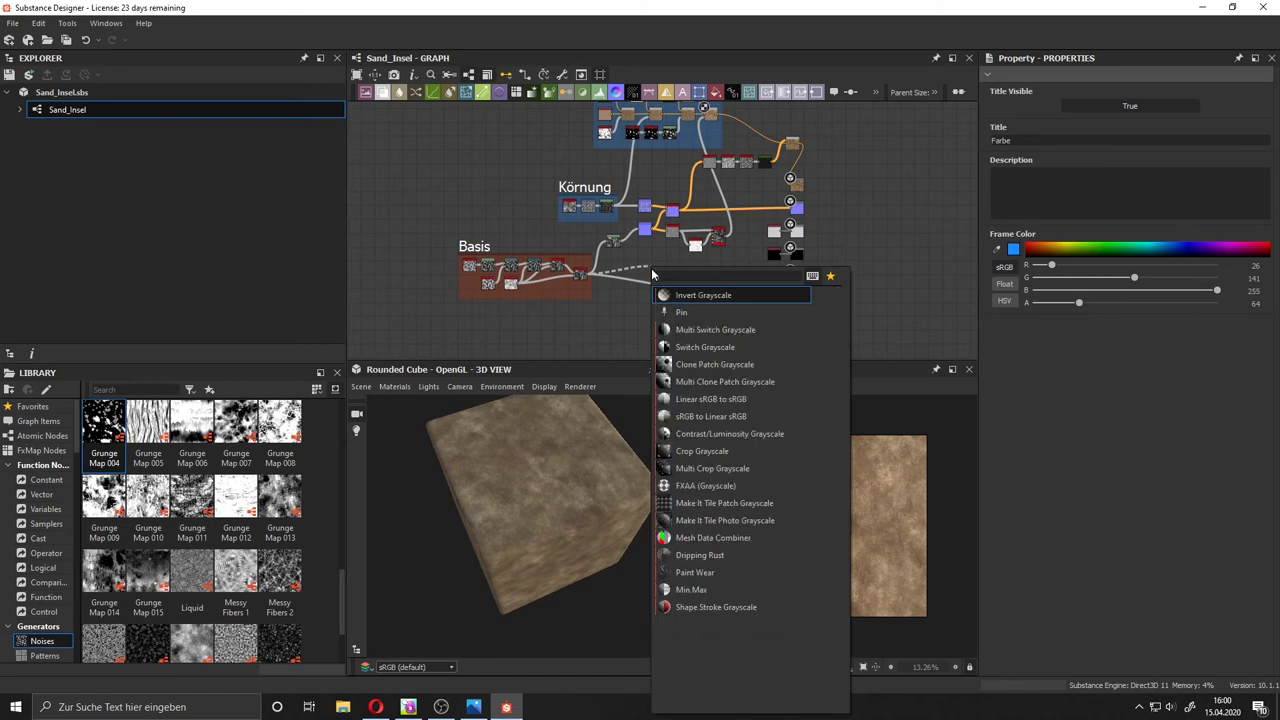
{"action": "key", "text": "Return"}
Blend the inverted result with the Clouds_3 noise in a new Blend node.
{"action": "scroll", "coordinate": [652, 270], "scroll_direction": "up", "scroll_amount": 3}
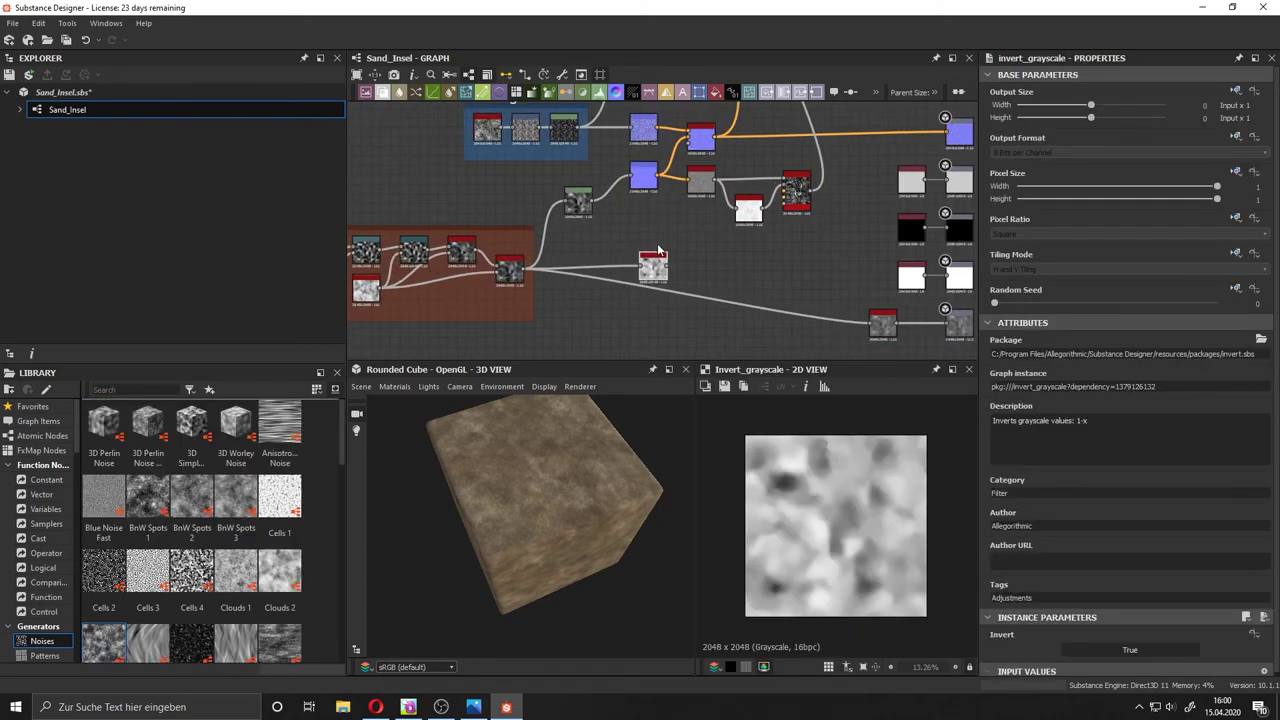
{"action": "scroll", "coordinate": [640, 275], "scroll_direction": "up", "scroll_amount": 3}
{"action": "left_click", "coordinate": [600, 282]}
{"action": "left_click_drag", "start_coordinate": [604, 278], "coordinate": [522, 238]}
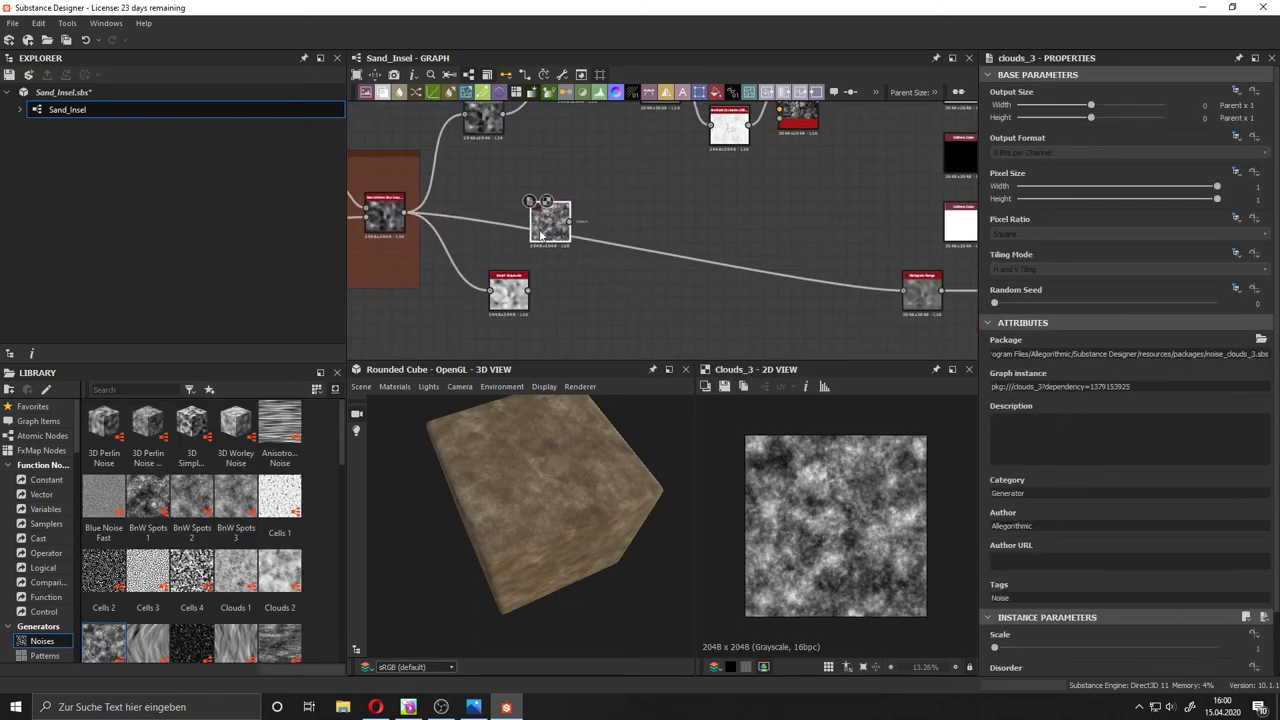
{"action": "left_click_drag", "start_coordinate": [591, 212], "coordinate": [510, 305]}
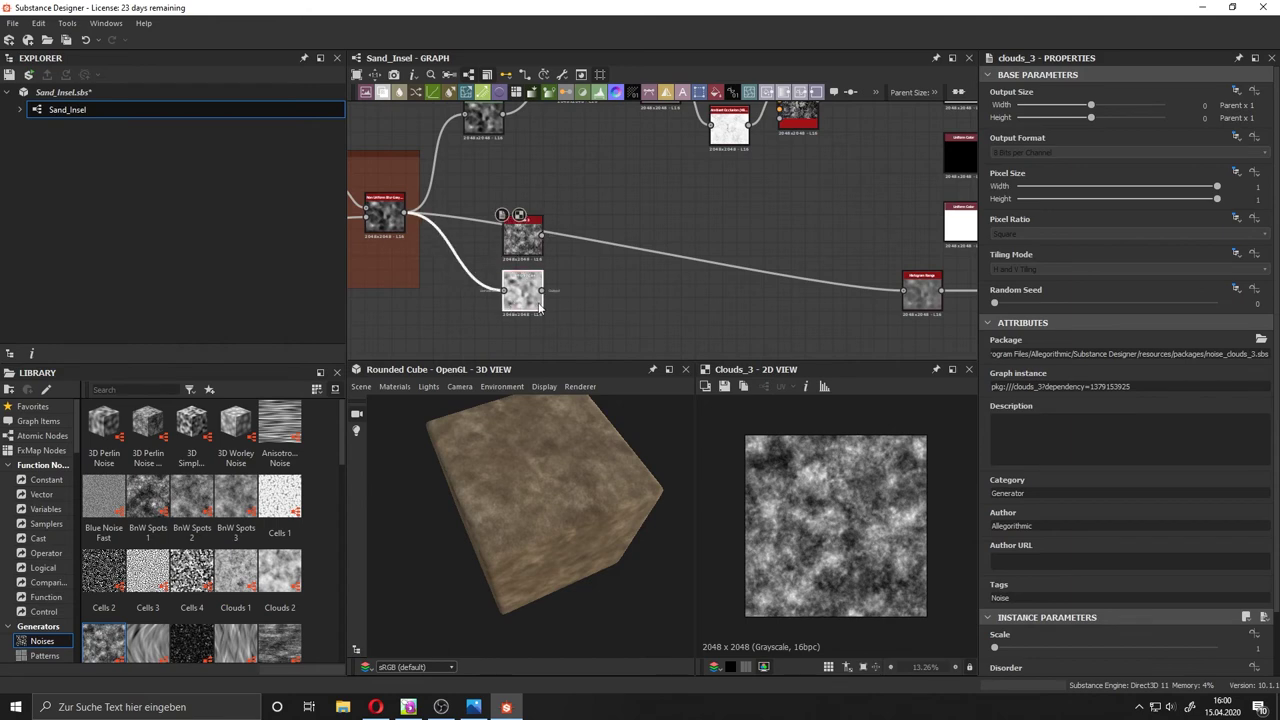
{"action": "left_click_drag", "start_coordinate": [566, 292], "coordinate": [568, 290]}
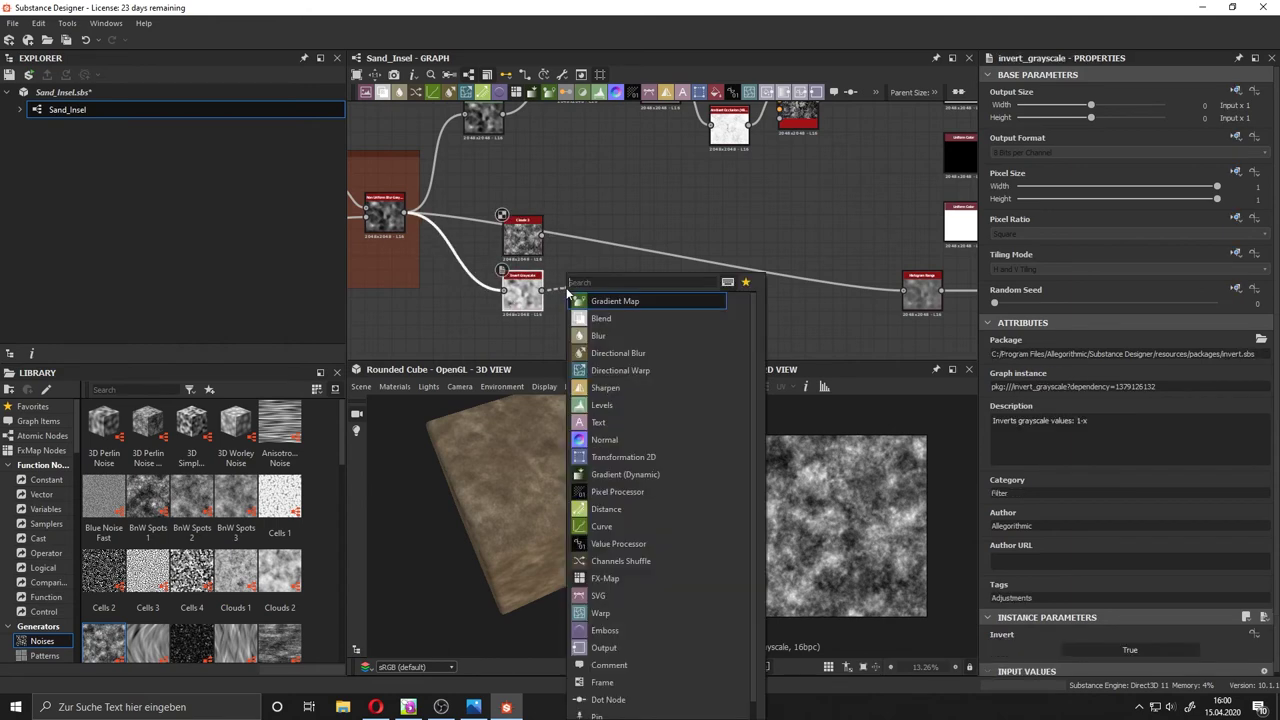
{"action": "key", "text": "Down"}
{"action": "key", "text": "Return"}
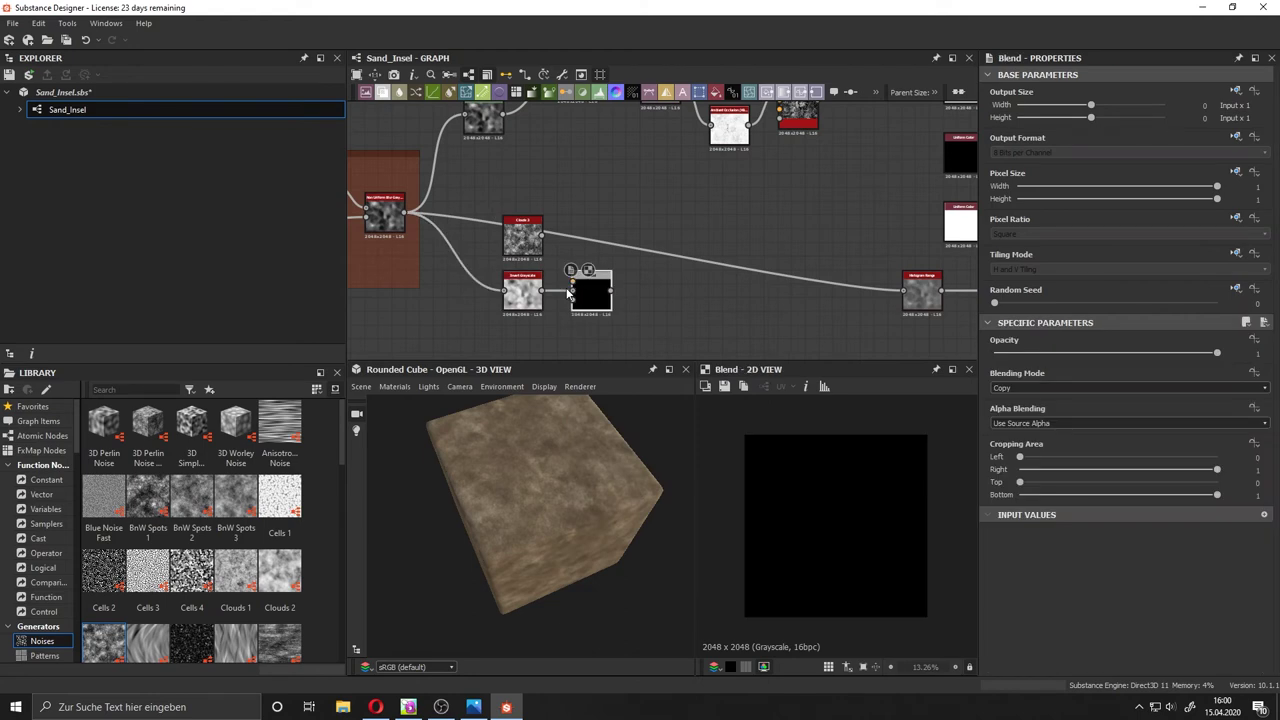
{"action": "left_click_drag", "start_coordinate": [573, 290], "coordinate": [566, 285]}
{"action": "key", "text": "Escape"}
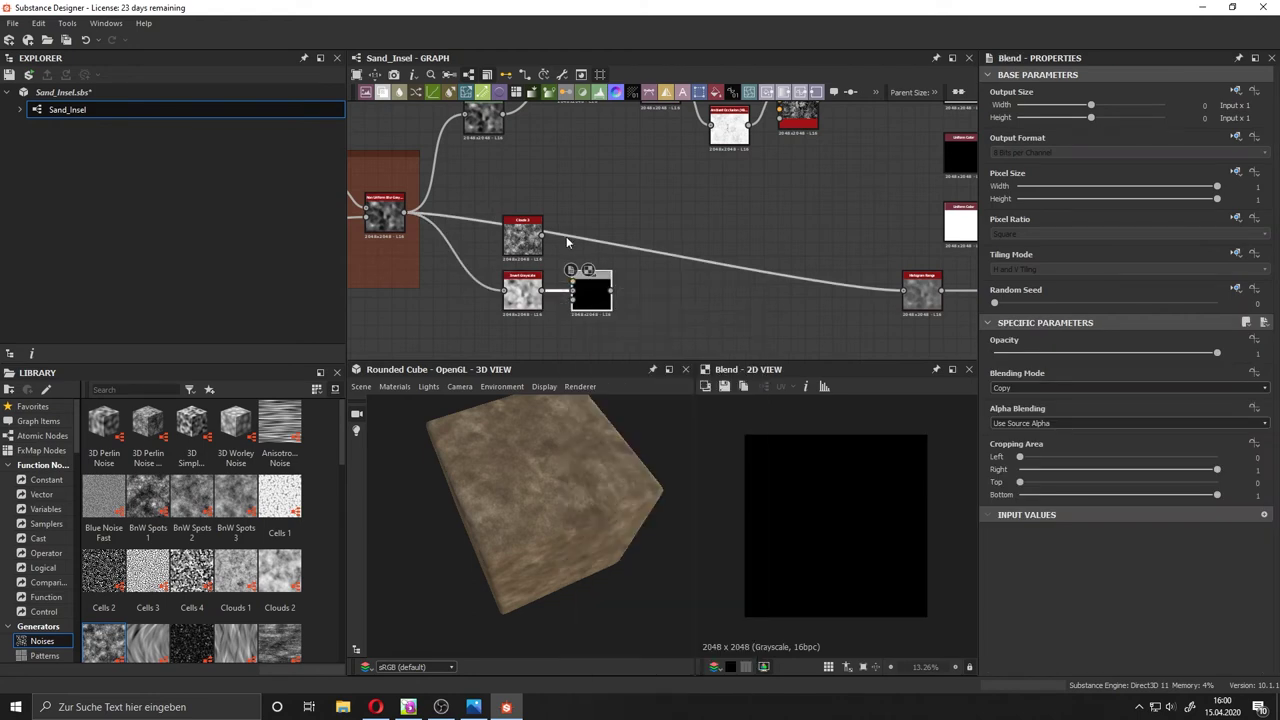
{"action": "left_click_drag", "start_coordinate": [541, 235], "coordinate": [568, 283]}
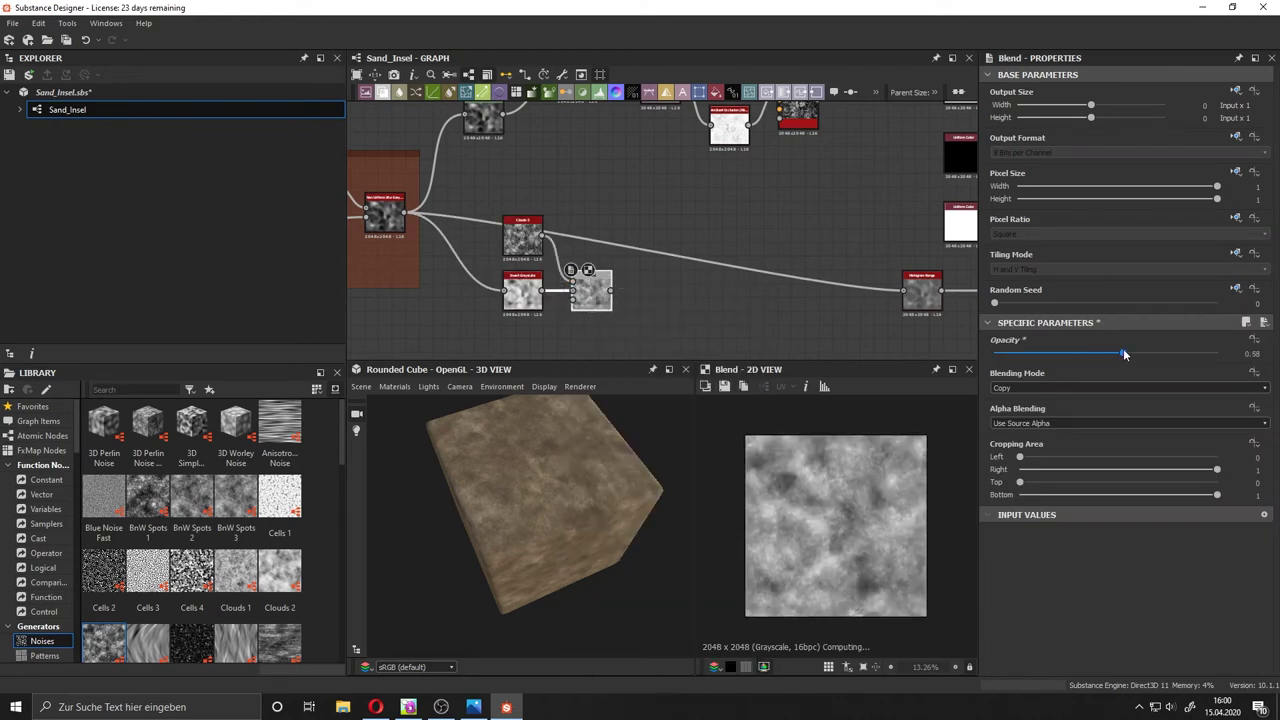
Chain a second Blend node after the first Blend.
{"action": "left_click", "coordinate": [533, 291]}
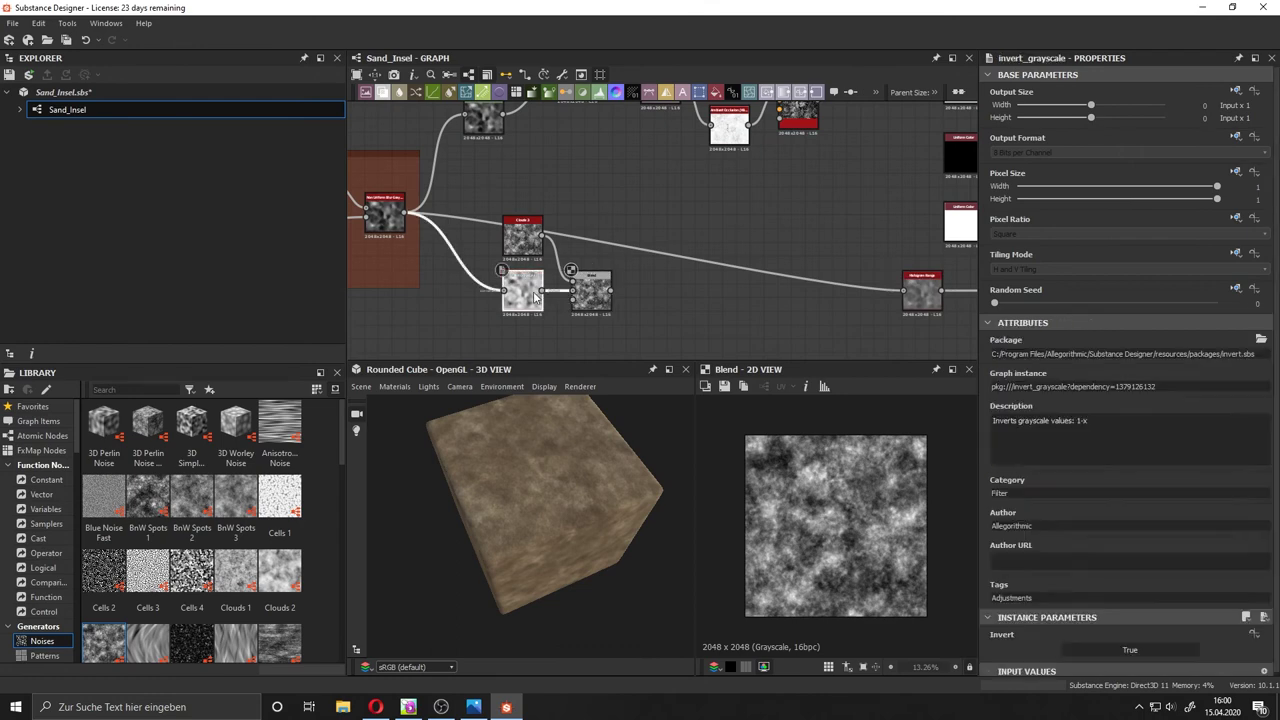
{"action": "scroll", "coordinate": [1161, 563], "scroll_direction": "down", "scroll_amount": 1}
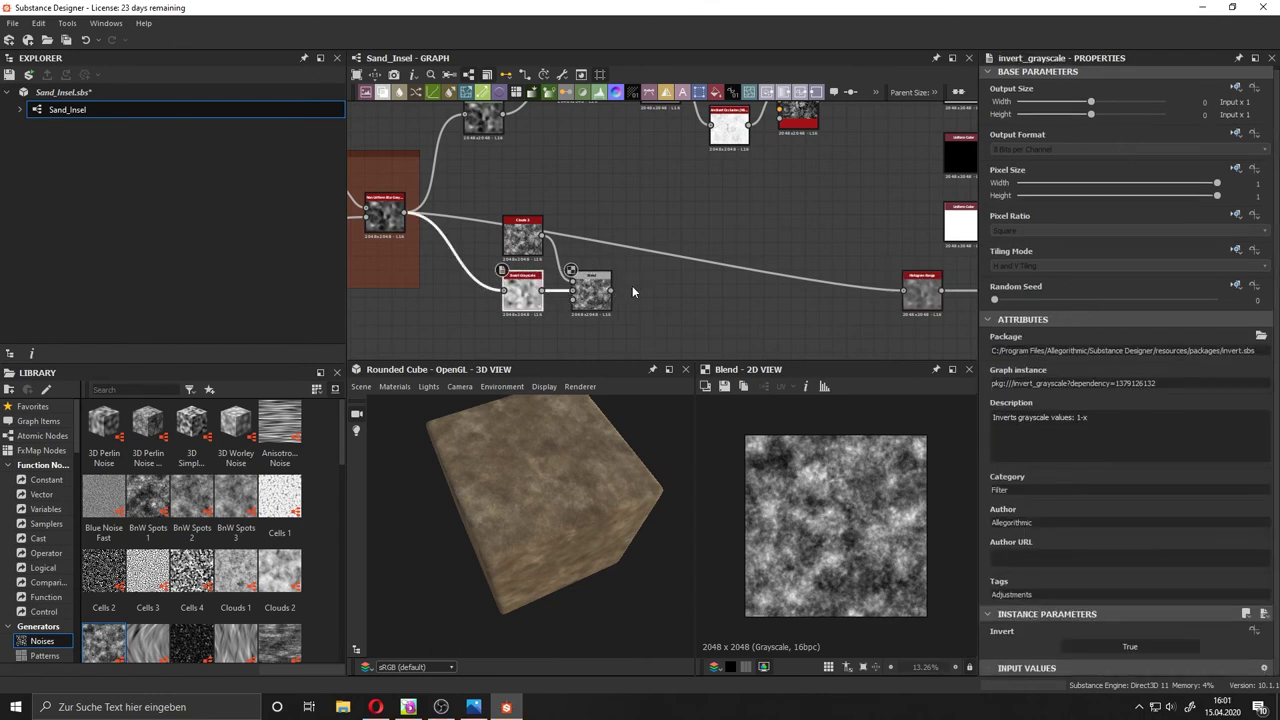
{"action": "left_click_drag", "start_coordinate": [612, 291], "coordinate": [632, 285]}
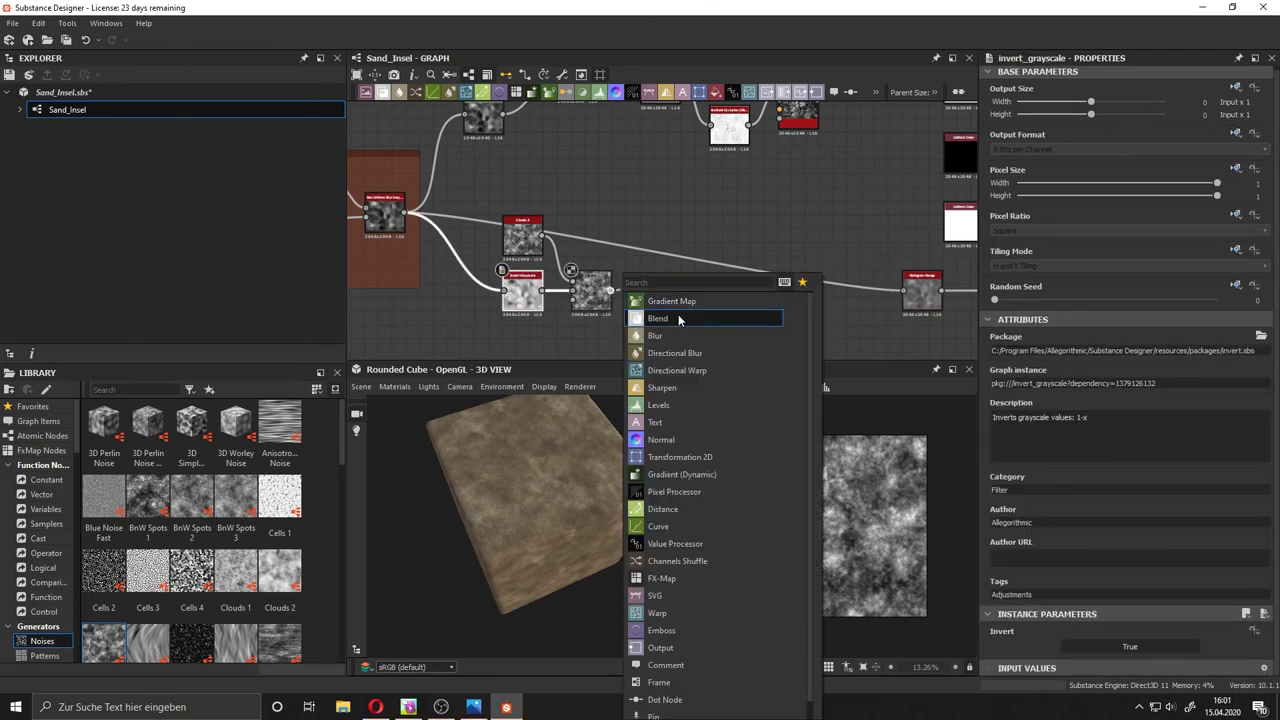
{"action": "left_click", "coordinate": [678, 316]}
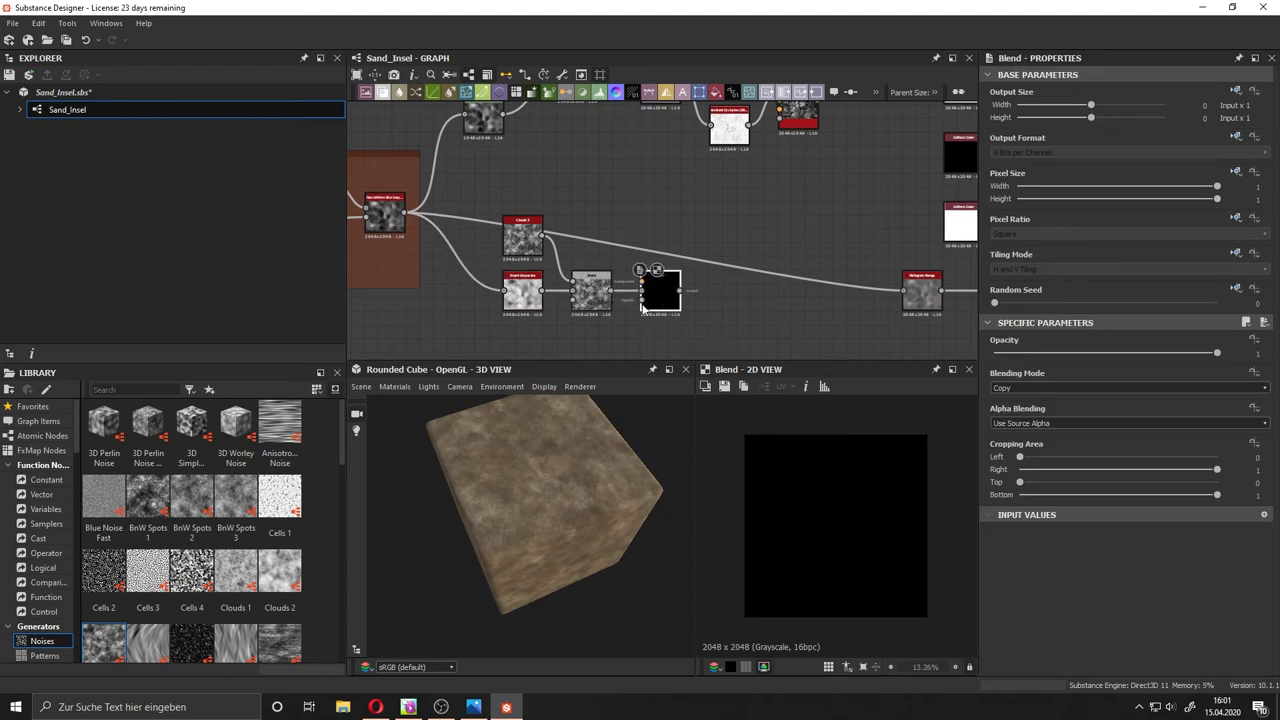
{"action": "left_click", "coordinate": [473, 706]}
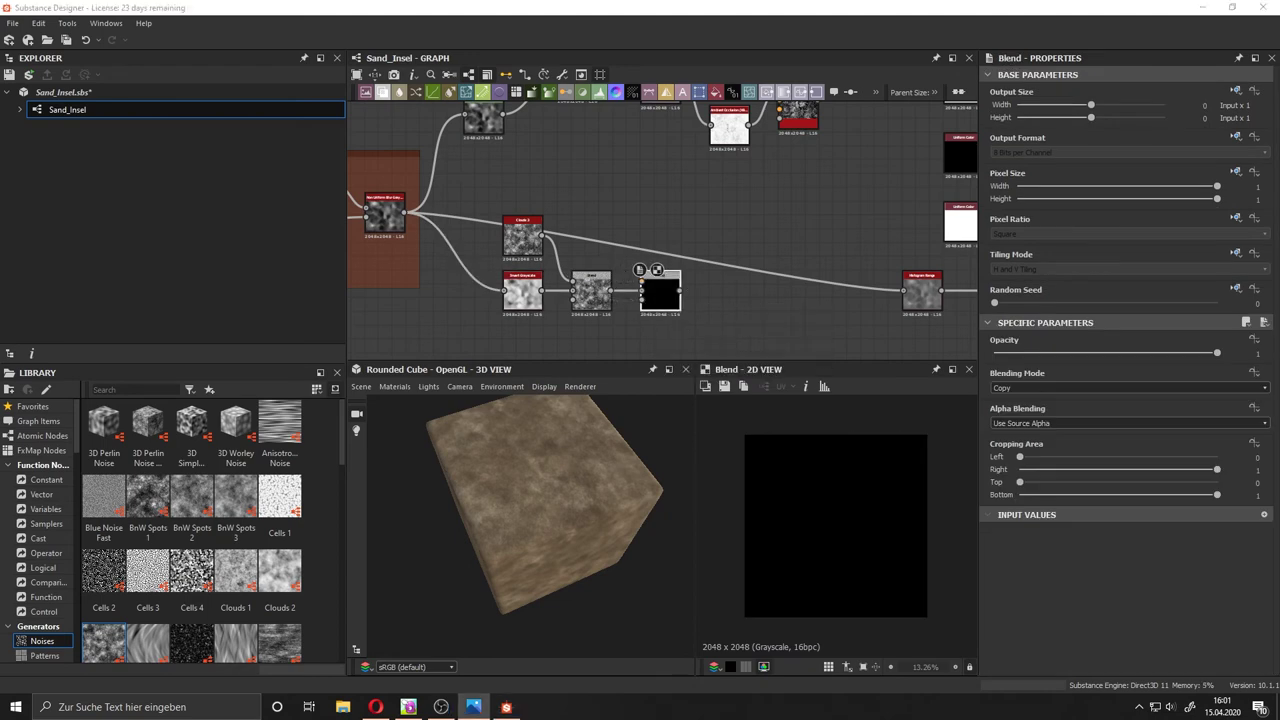
Add a Fractal Sum 1 noise and lower the Blend opacity to 0.39.
{"action": "scroll", "coordinate": [200, 615], "scroll_direction": "down", "scroll_amount": 10}
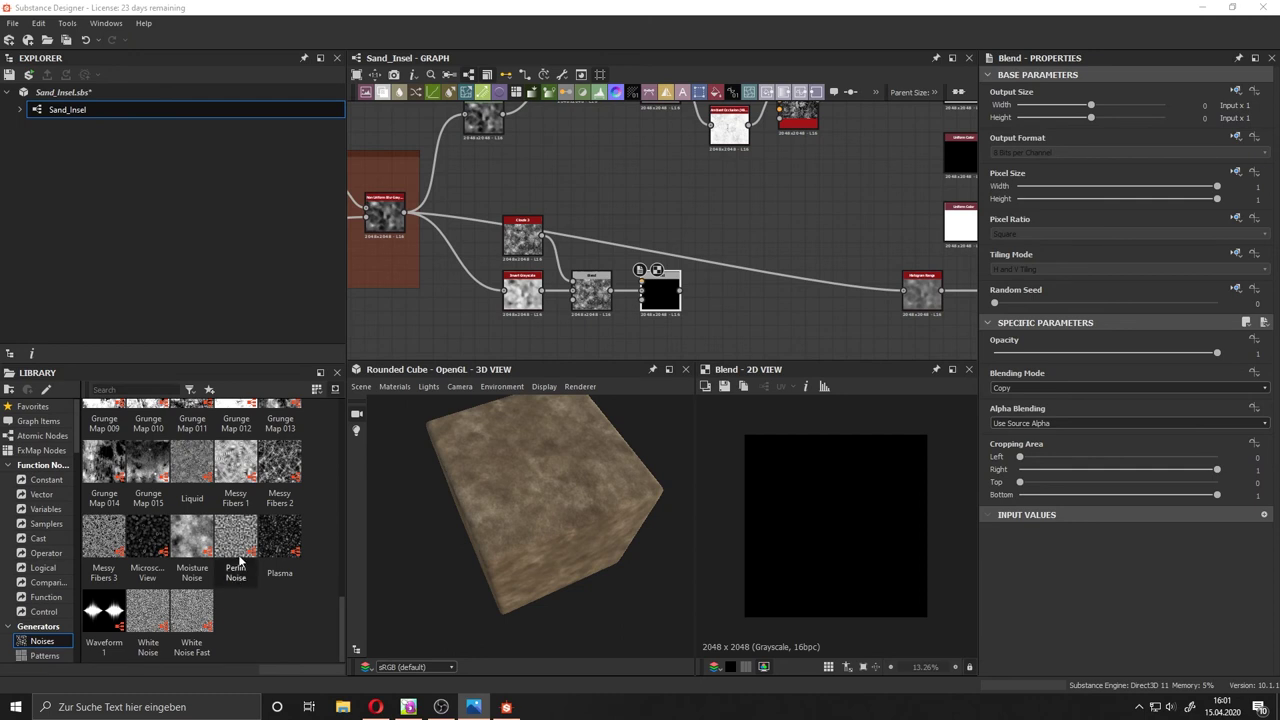
{"action": "scroll", "coordinate": [232, 543], "scroll_direction": "up", "scroll_amount": 3}
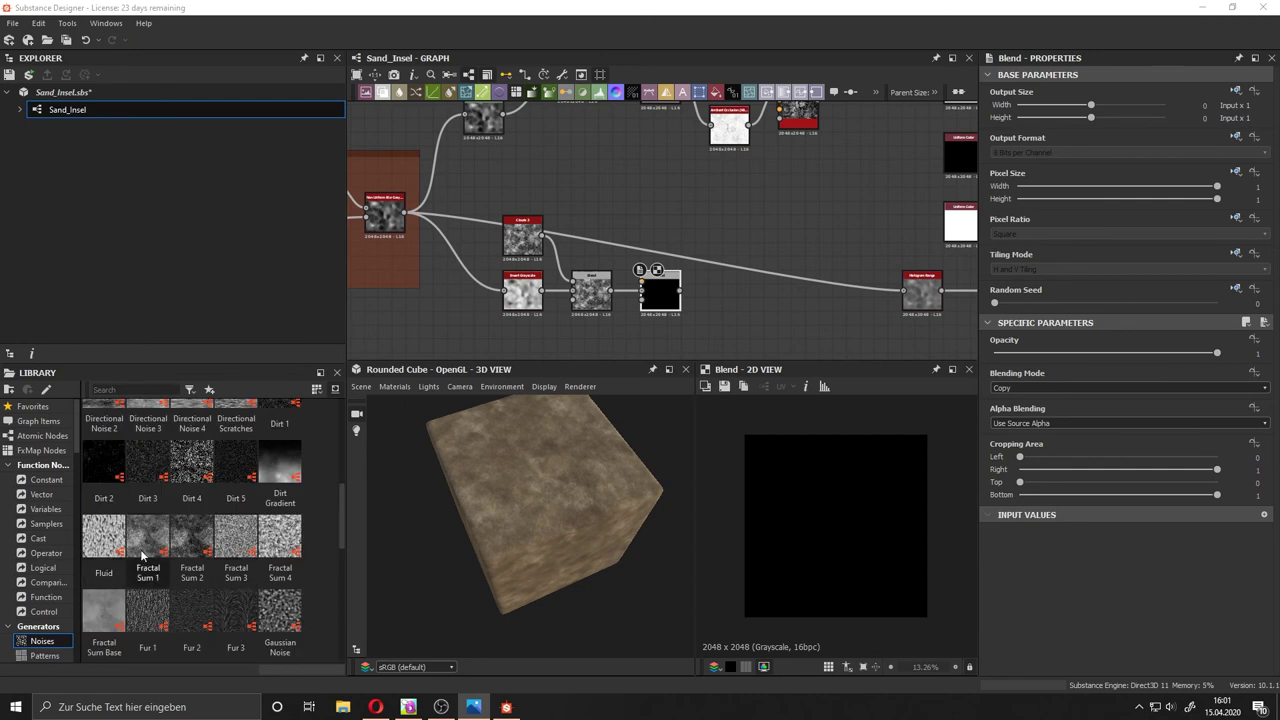
{"action": "mouse_move", "coordinate": [143, 555]}
{"action": "left_mouse_down"}
{"action": "mouse_move", "coordinate": [614, 197]}
{"action": "mouse_move", "coordinate": [613, 237]}
{"action": "mouse_move", "coordinate": [646, 290]}
{"action": "left_mouse_up"}
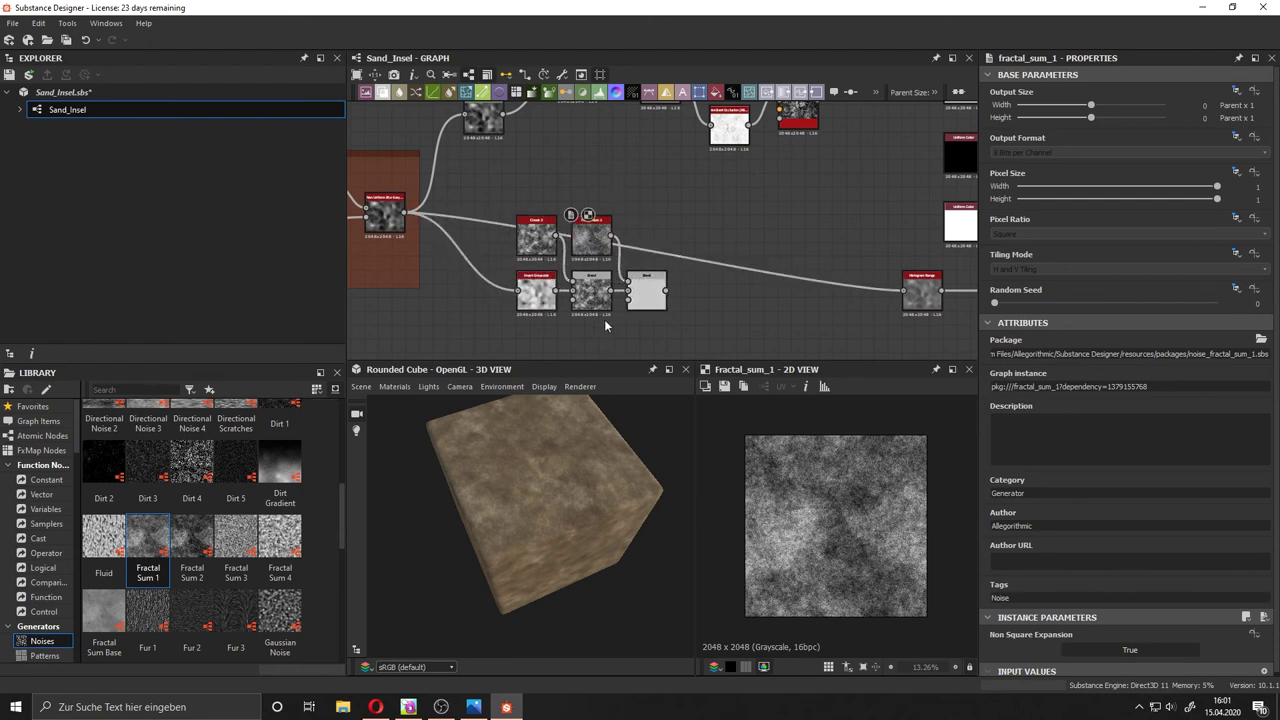
{"action": "left_click", "coordinate": [645, 299]}
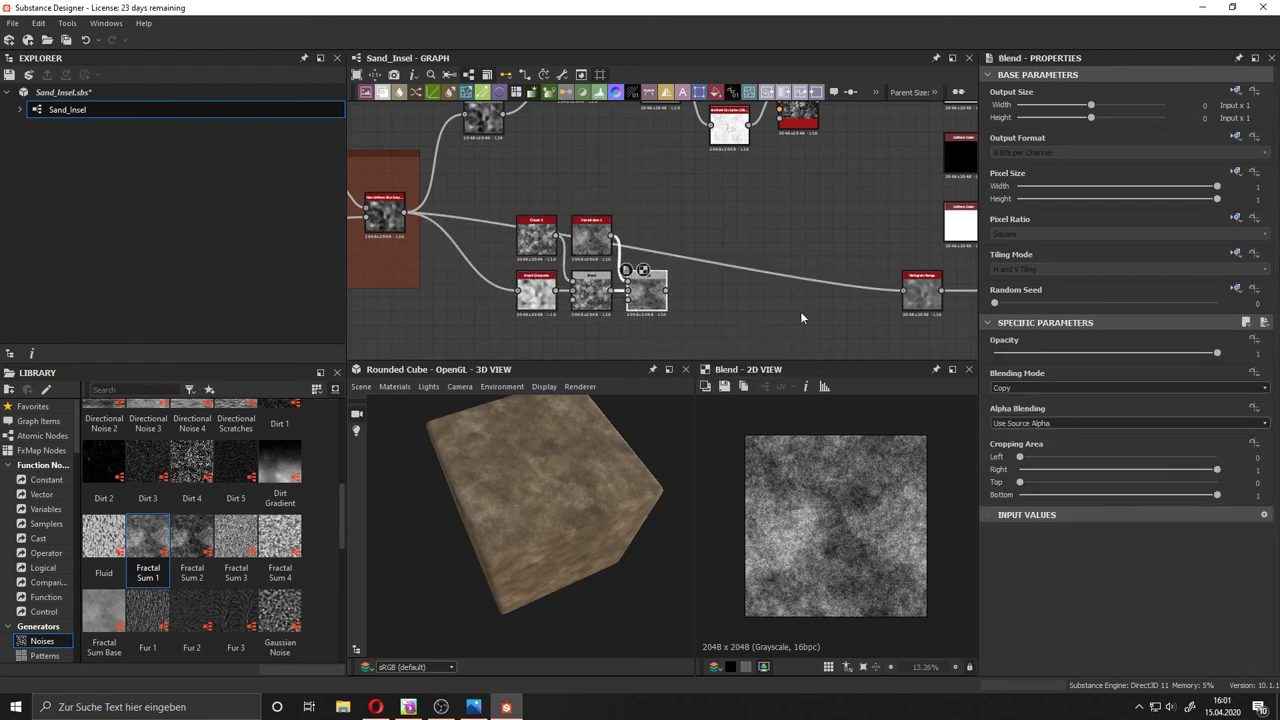
{"action": "left_click_drag", "start_coordinate": [1217, 353], "coordinate": [1081, 353]}
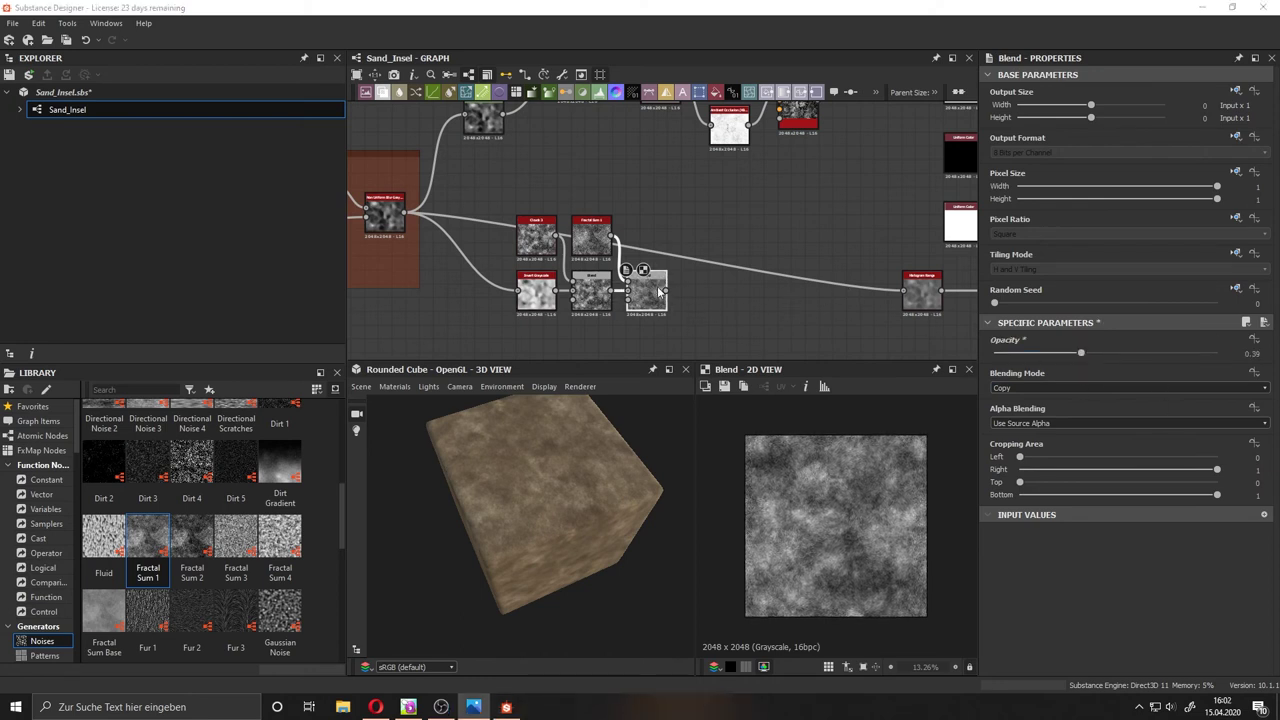
Add another Blend node after that Blend.
{"action": "left_click_drag", "start_coordinate": [666, 291], "coordinate": [722, 289]}
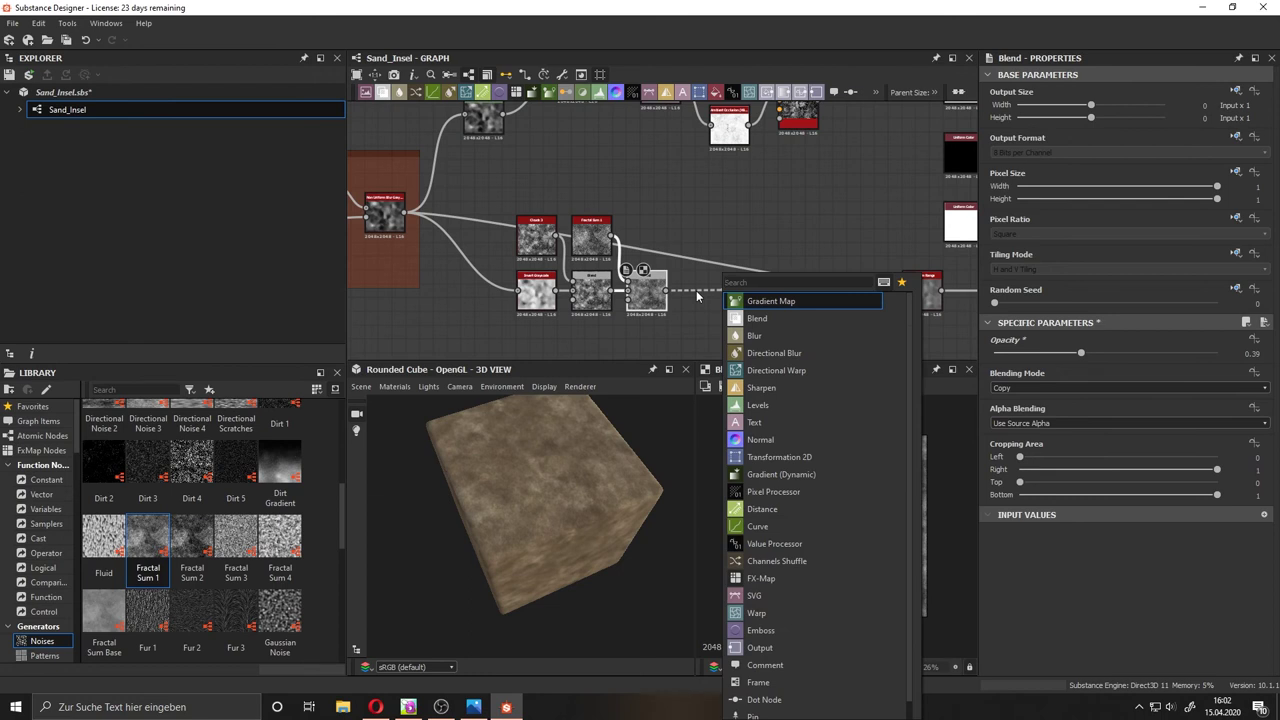
{"action": "left_click", "coordinate": [757, 318]}
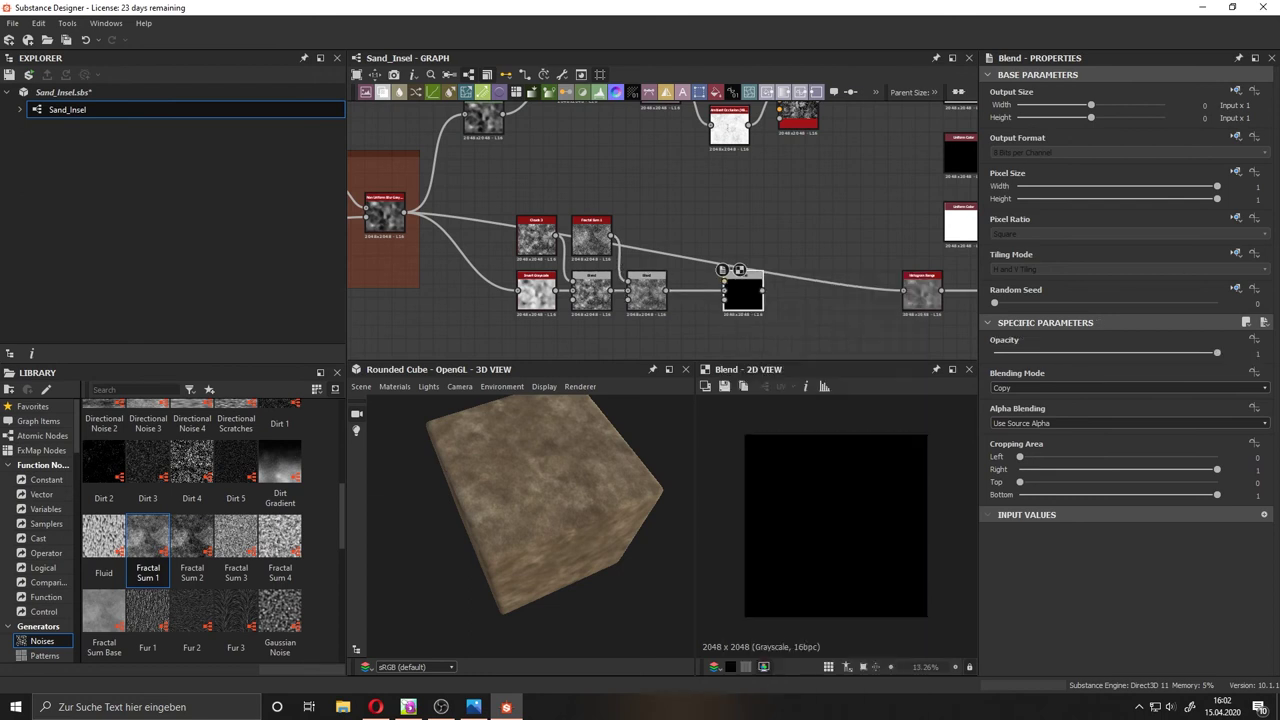
{"action": "middle_click_drag", "start_coordinate": [719, 214], "coordinate": [649, 265]}
{"action": "scroll", "coordinate": [589, 239], "scroll_direction": "down", "scroll_amount": 3}
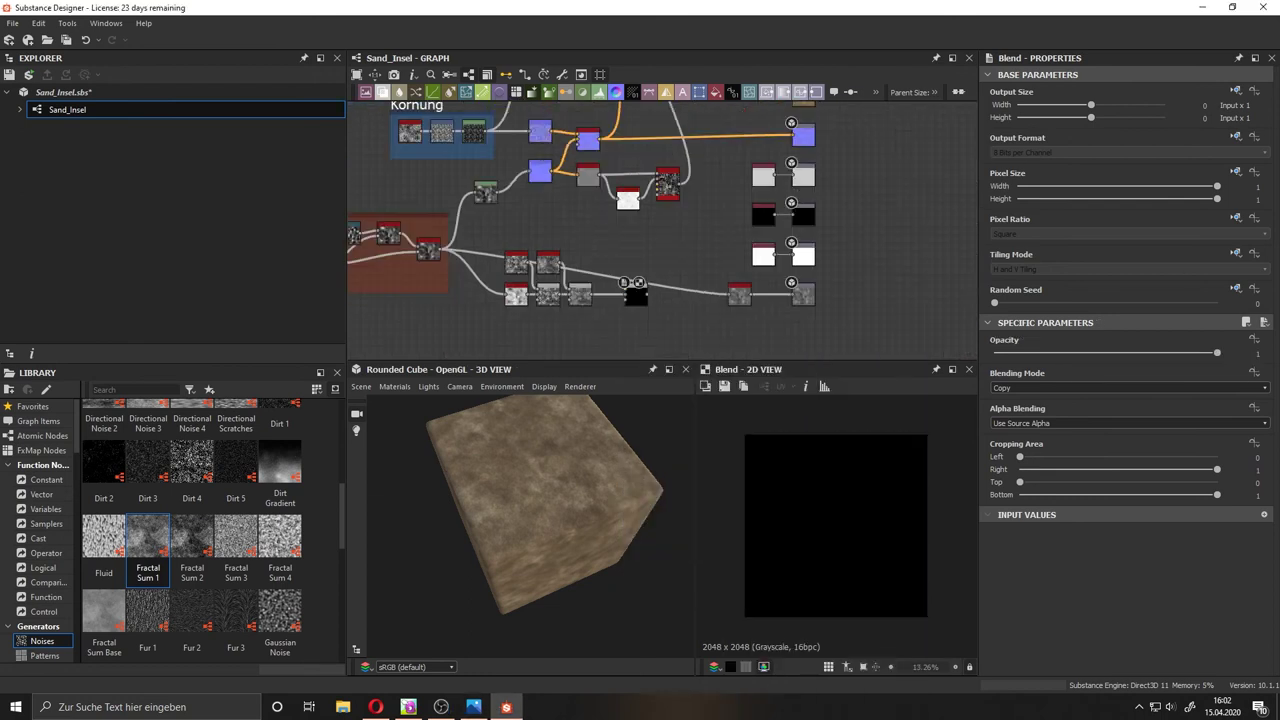
{"action": "key", "text": "alt+Tab"}
{"action": "key", "text": "alt+Tab"}
{"action": "scroll", "coordinate": [652, 187], "scroll_direction": "down", "scroll_amount": 2}
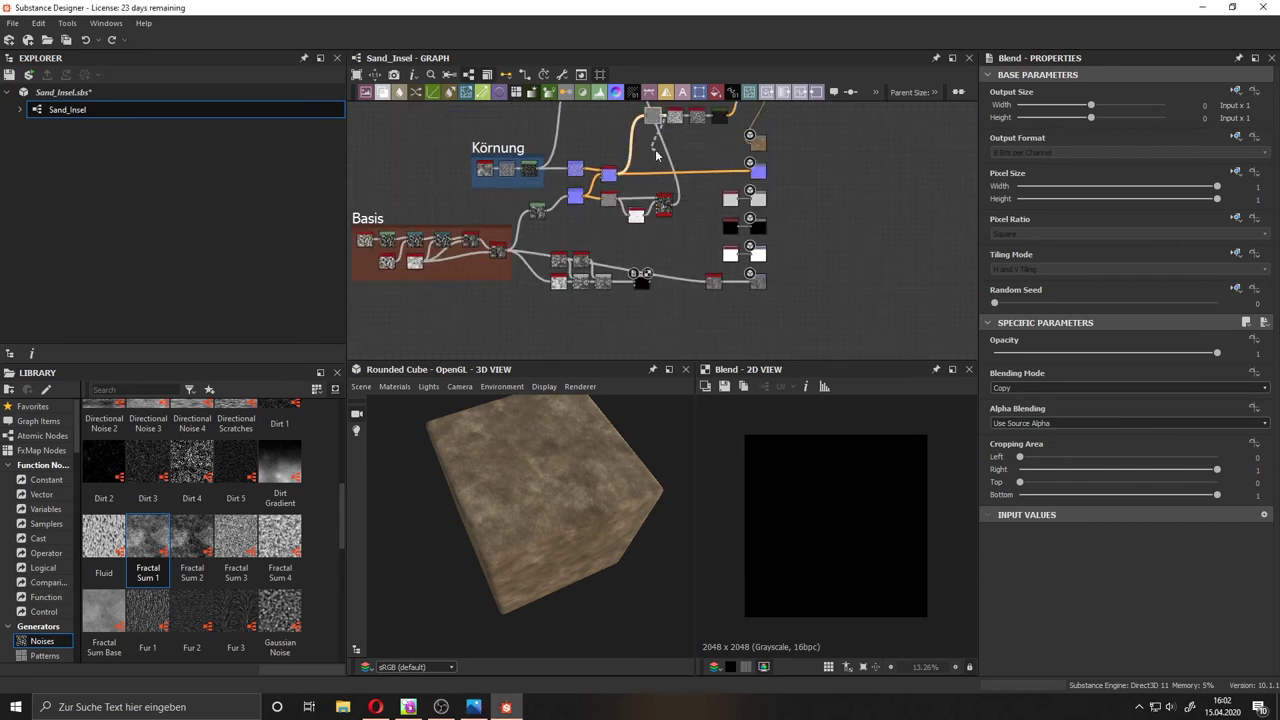
Feed curvature_smooth into the lower Blend at 0.54 opacity and select the six roughness nodes.
{"action": "left_click_drag", "start_coordinate": [656, 155], "coordinate": [636, 285]}
{"action": "scroll", "coordinate": [640, 260], "scroll_direction": "up", "scroll_amount": 2}
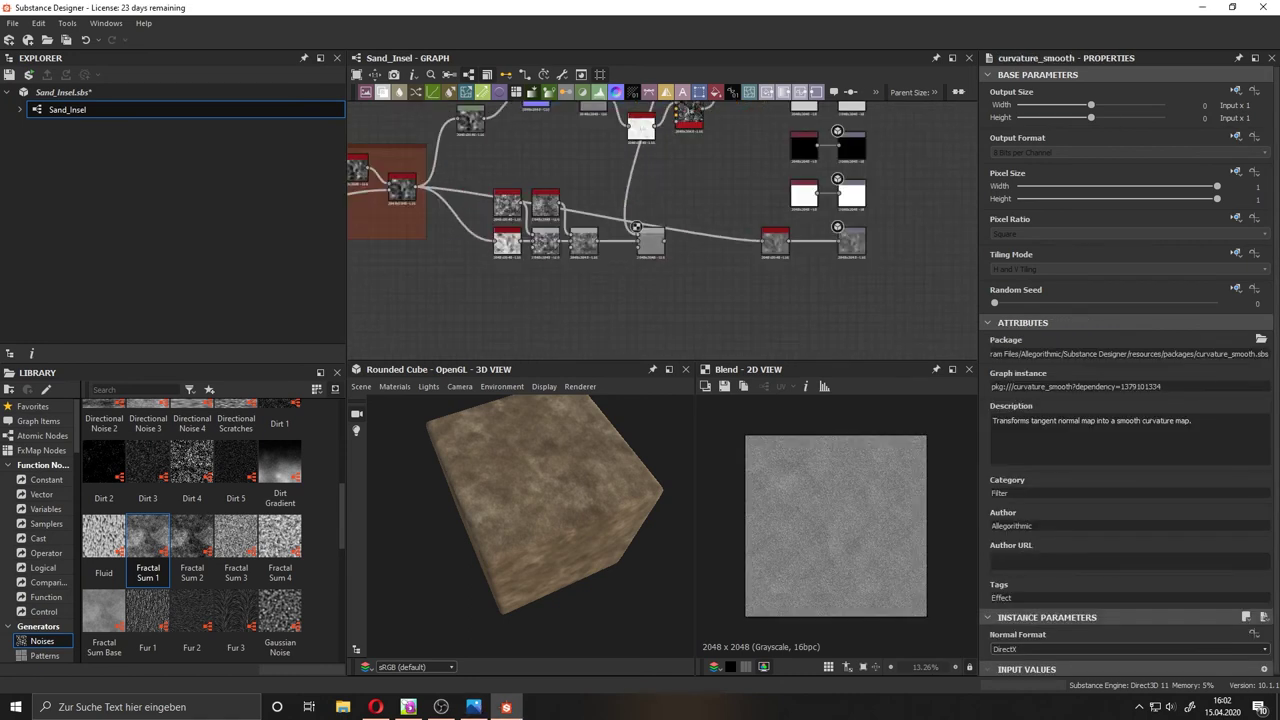
{"action": "left_click", "coordinate": [650, 240]}
{"action": "left_click_drag", "start_coordinate": [1110, 353], "coordinate": [1114, 353]}
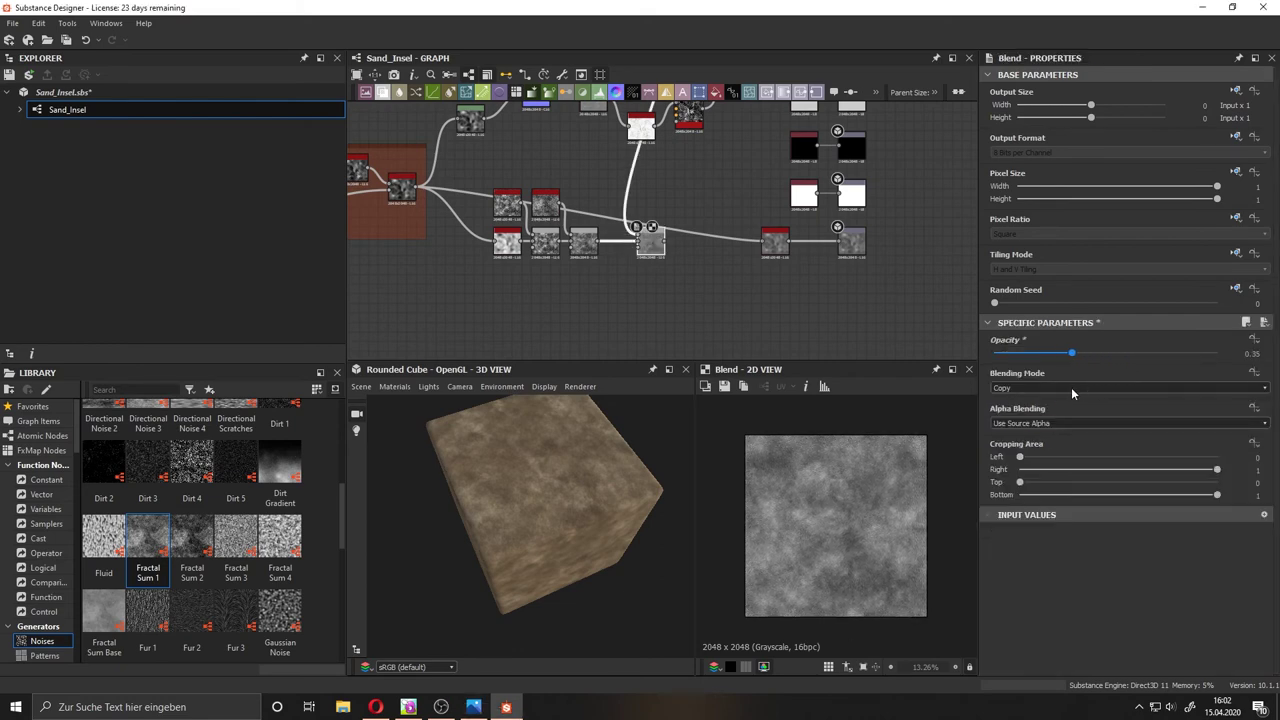
{"action": "middle_click_drag", "start_coordinate": [470, 167], "coordinate": [470, 219]}
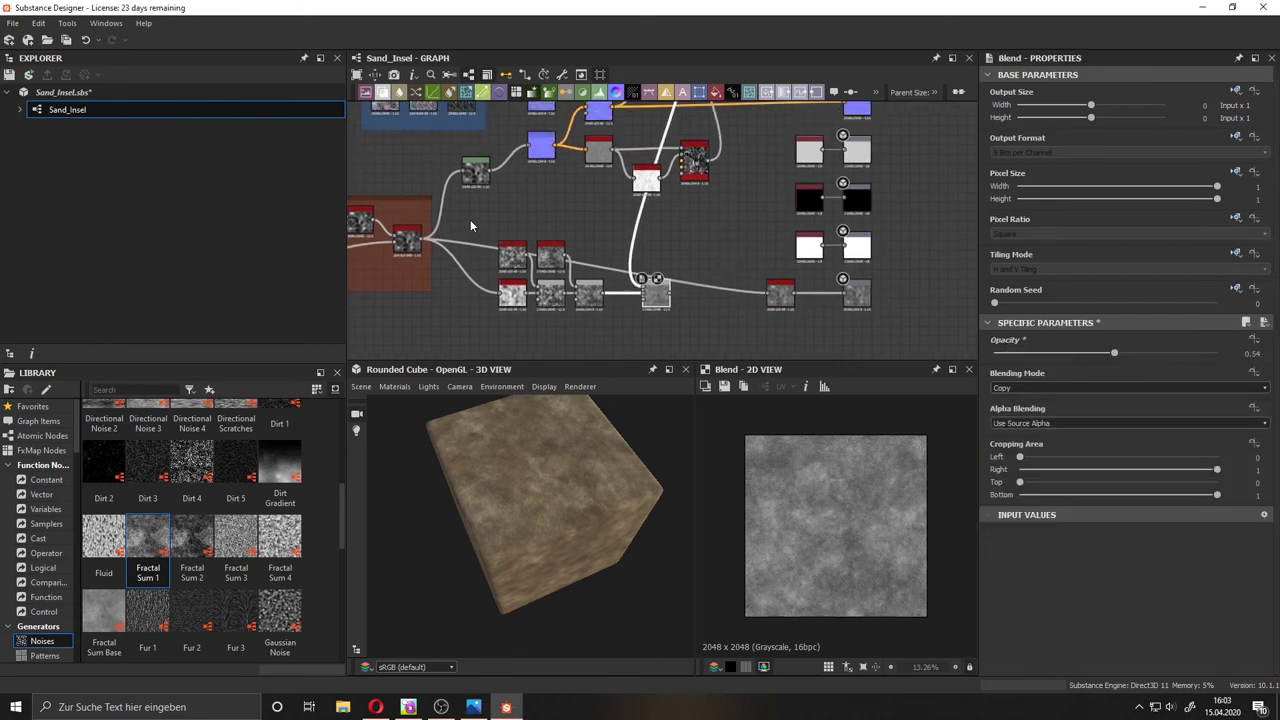
{"action": "left_click_drag", "start_coordinate": [470, 219], "coordinate": [668, 305]}
Wrap the six selected roughness nodes in a frame titled Roughness.
{"action": "right_click", "coordinate": [658, 290]}
{"action": "left_click", "coordinate": [692, 365]}
{"action": "type", "text": "Roughness"}
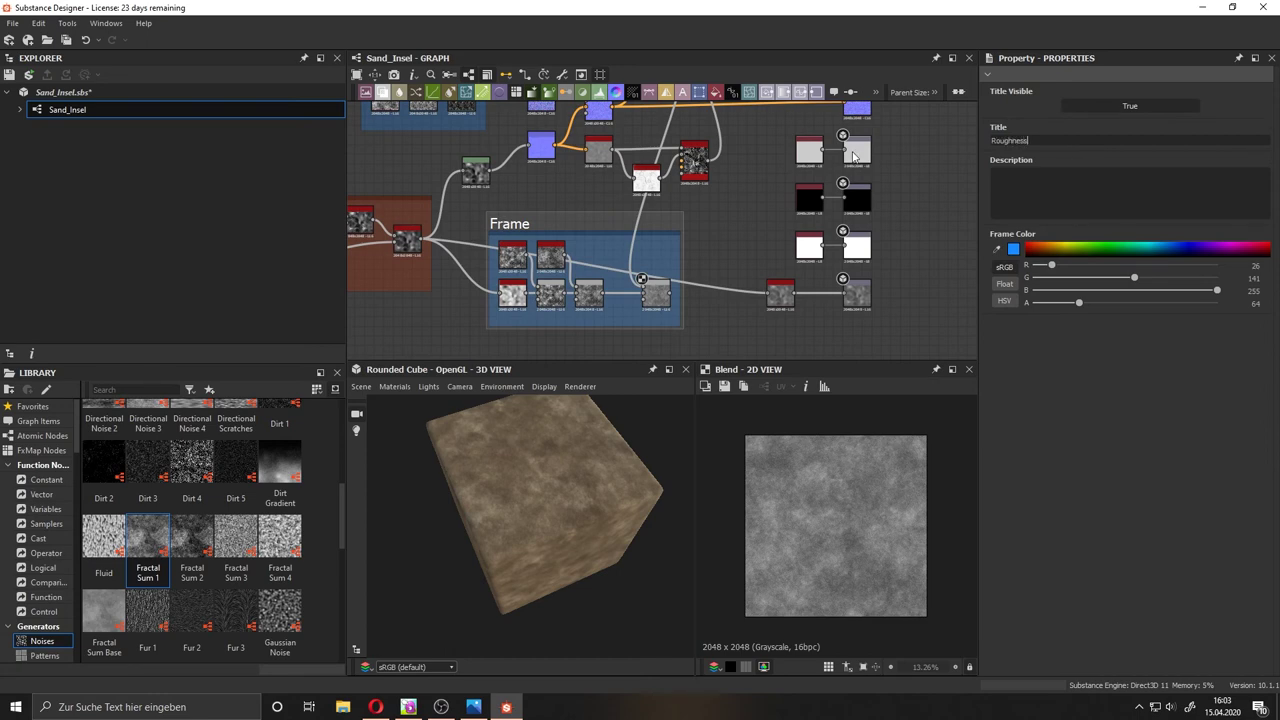
{"action": "key", "text": "Return"}
{"action": "left_click_drag", "start_coordinate": [670, 296], "coordinate": [734, 250]}
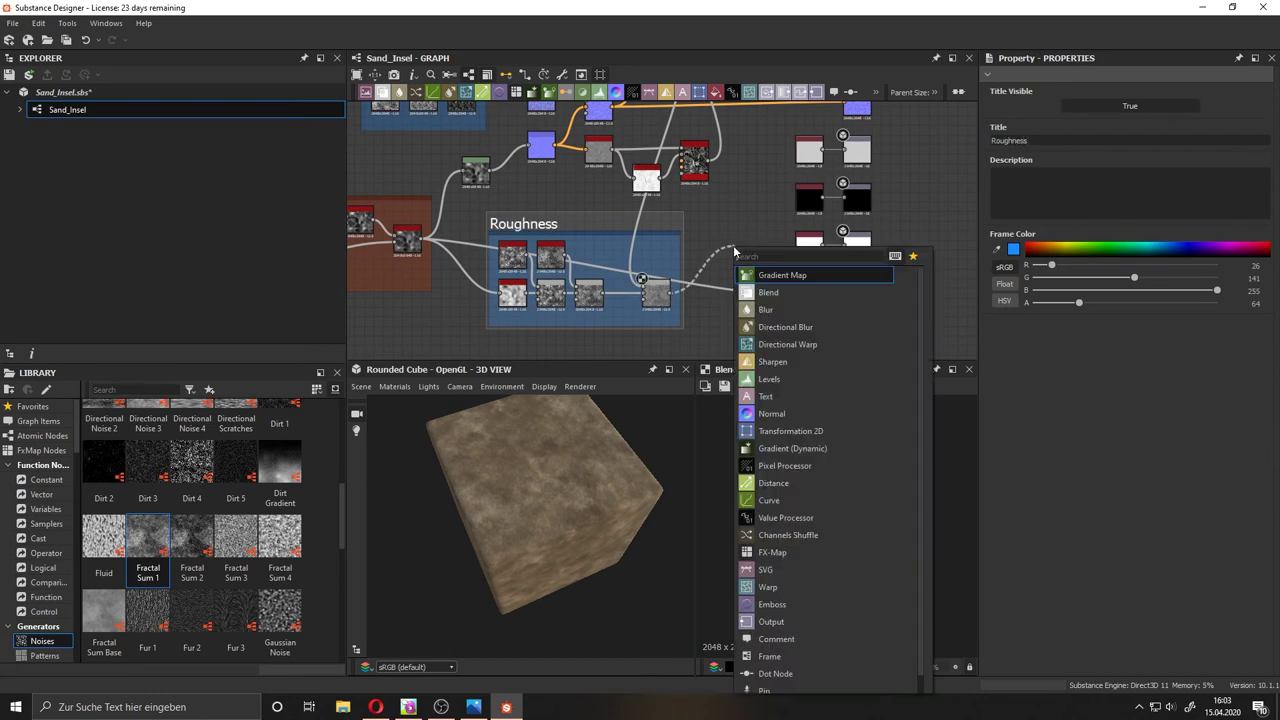
{"action": "key", "text": "Escape"}
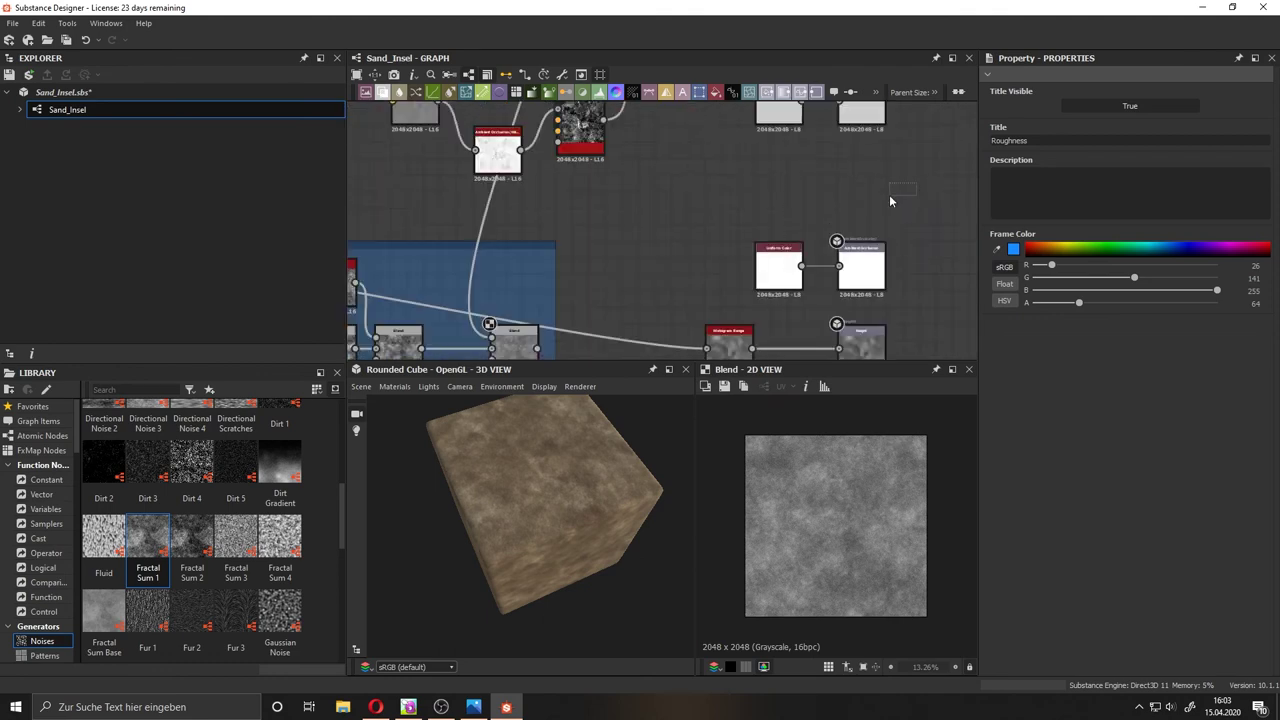
Tidy the layout, moving the hbao node aside and the output nodes further right.
{"action": "middle_click_drag", "start_coordinate": [930, 177], "coordinate": [864, 175]}
{"action": "scroll", "coordinate": [863, 174], "scroll_direction": "down", "scroll_amount": 5}
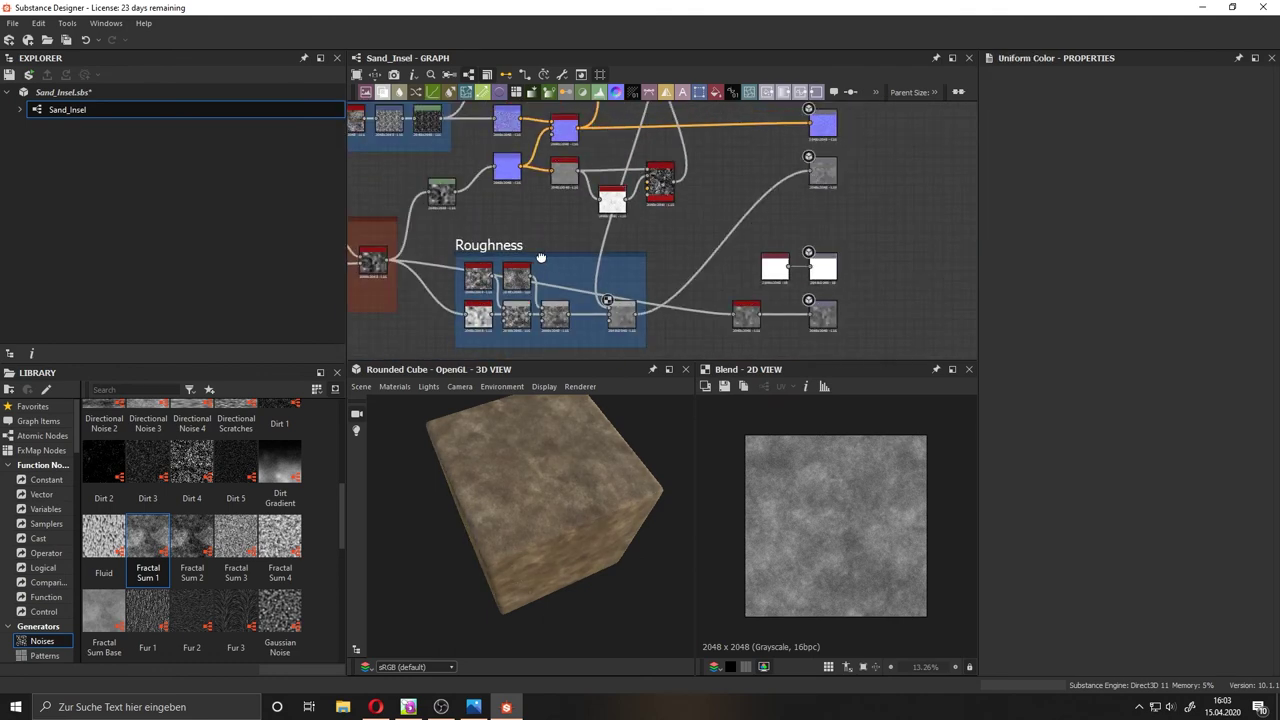
{"action": "middle_click_drag", "start_coordinate": [672, 232], "coordinate": [862, 208]}
{"action": "scroll", "coordinate": [863, 208], "scroll_direction": "up", "scroll_amount": 2}
{"action": "middle_click_drag", "start_coordinate": [782, 179], "coordinate": [620, 214]}
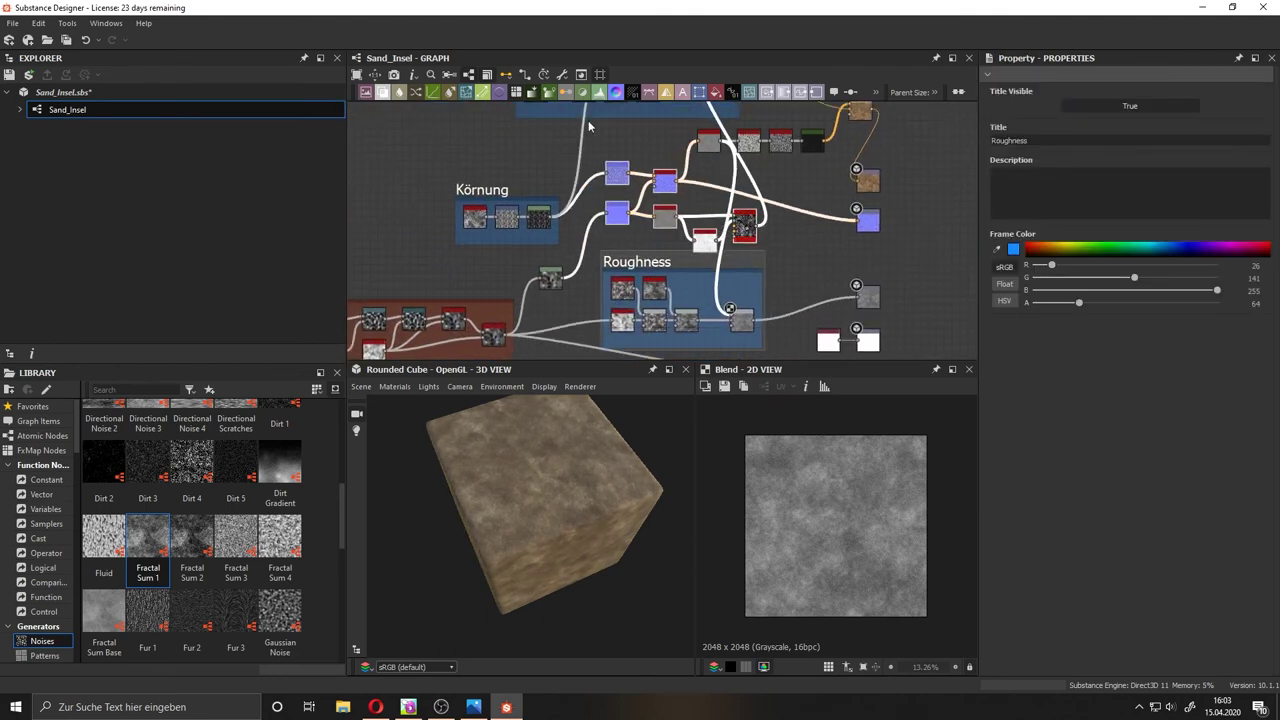
{"action": "left_click_drag", "start_coordinate": [620, 213], "coordinate": [623, 208]}
{"action": "left_click_drag", "start_coordinate": [745, 226], "coordinate": [762, 218]}
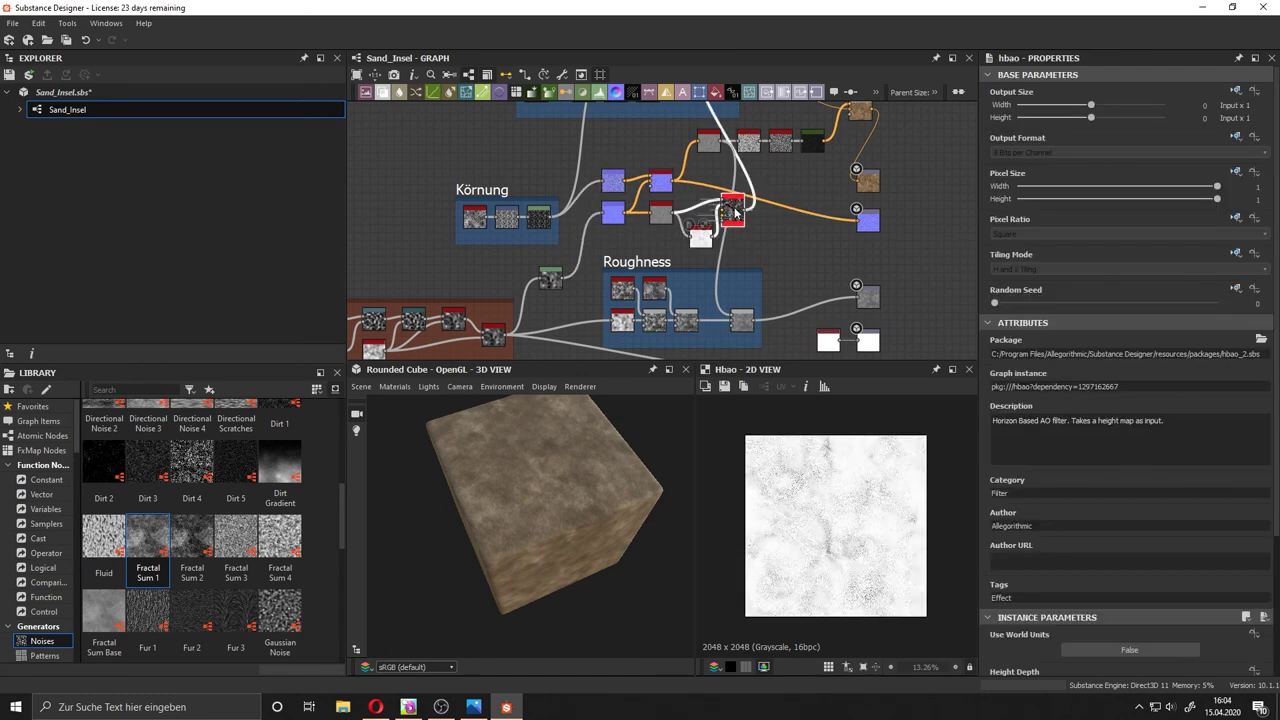
{"action": "middle_click_drag", "start_coordinate": [762, 218], "coordinate": [682, 235]}
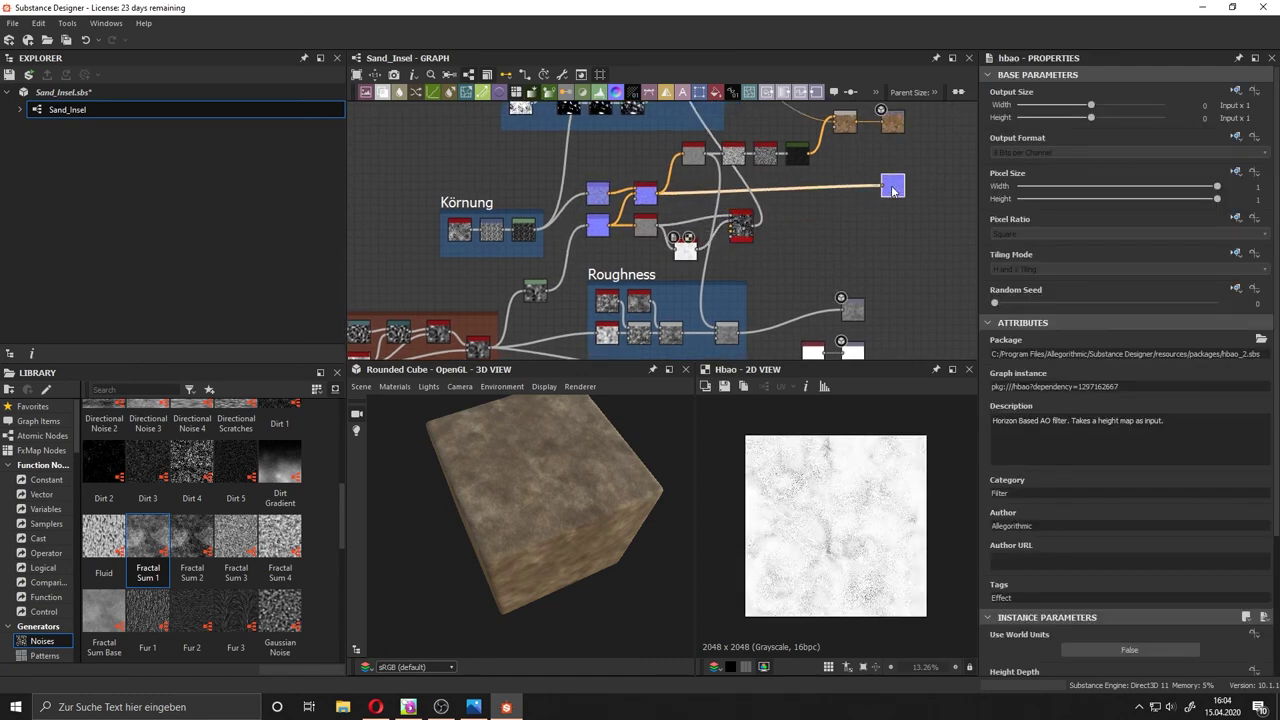
{"action": "scroll", "coordinate": [815, 225], "scroll_direction": "down", "scroll_amount": 2}
{"action": "mouse_move", "coordinate": [809, 216]}
{"action": "left_mouse_down"}
{"action": "mouse_move", "coordinate": [837, 217]}
{"action": "mouse_move", "coordinate": [835, 256]}
{"action": "left_mouse_up"}
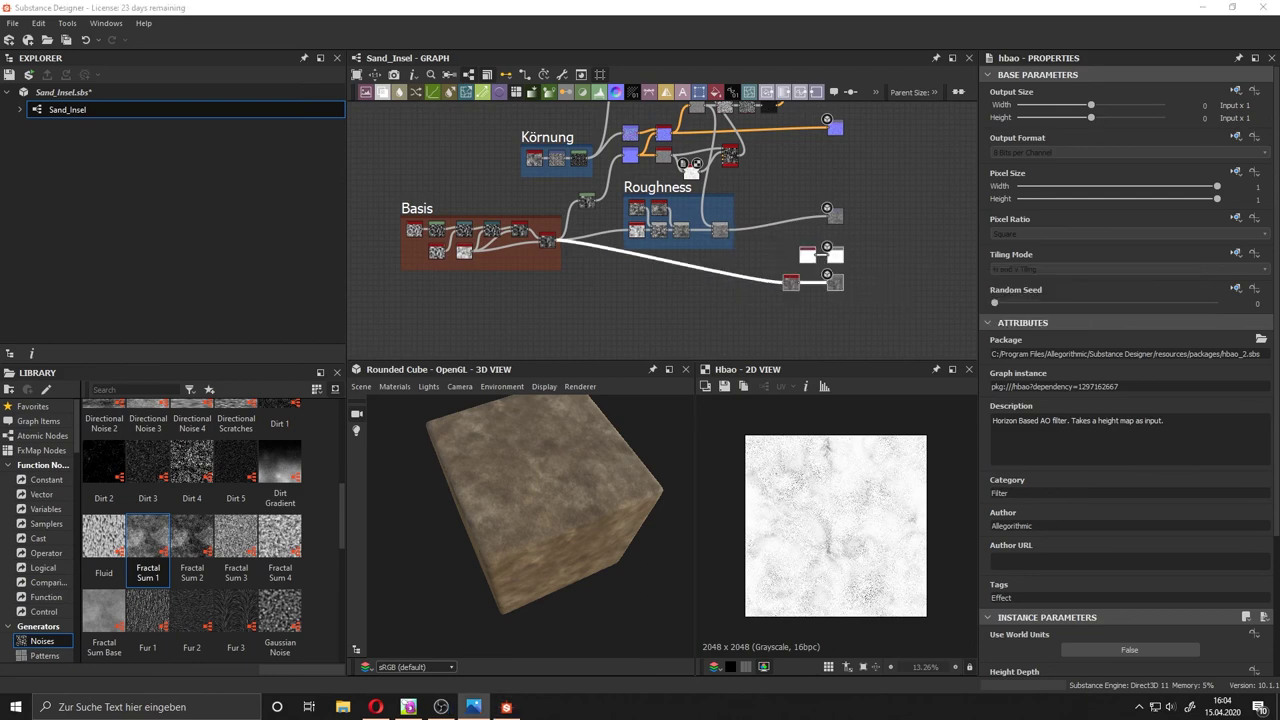
{"action": "scroll", "coordinate": [700, 290], "scroll_direction": "up", "scroll_amount": 2}
{"action": "scroll", "coordinate": [605, 305], "scroll_direction": "up", "scroll_amount": 2}
{"action": "scroll", "coordinate": [600, 300], "scroll_direction": "up", "scroll_amount": 2}
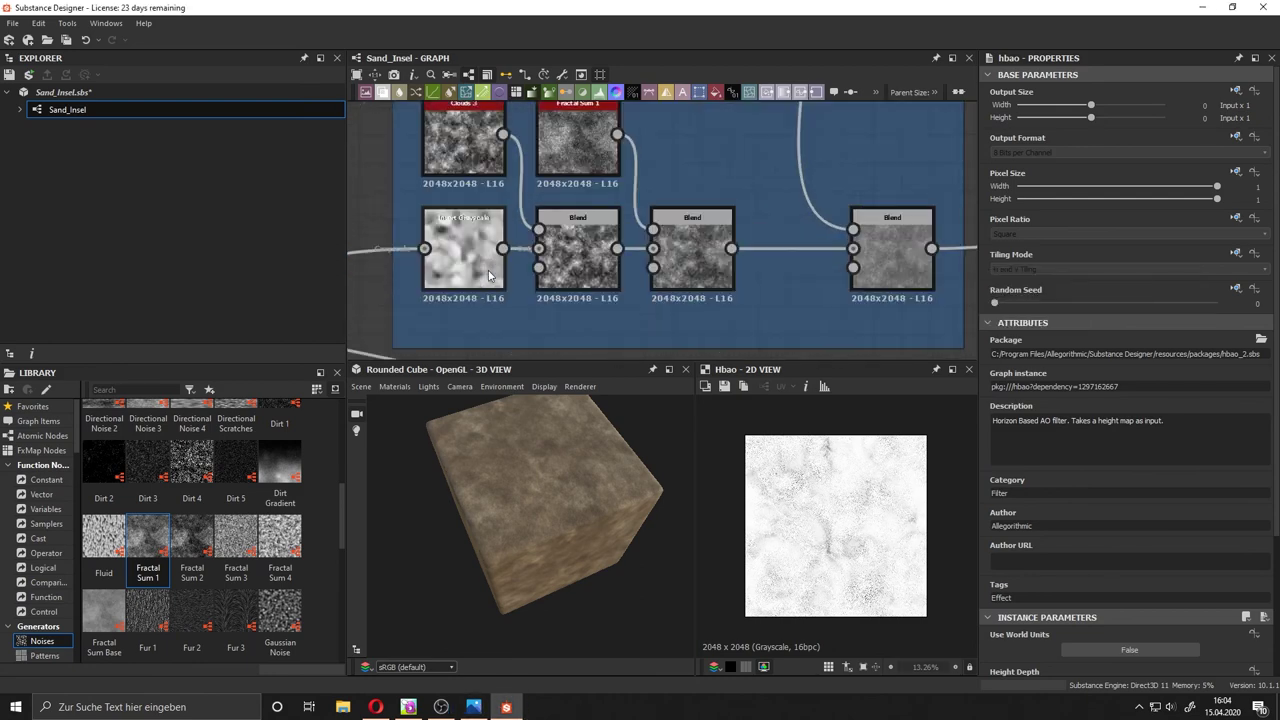
{"action": "scroll", "coordinate": [793, 313], "scroll_direction": "down", "scroll_amount": 3}
Insert a Levels node before the roughness output with a raised black point and brighter midtones.
{"action": "scroll", "coordinate": [826, 301], "scroll_direction": "down", "scroll_amount": 2}
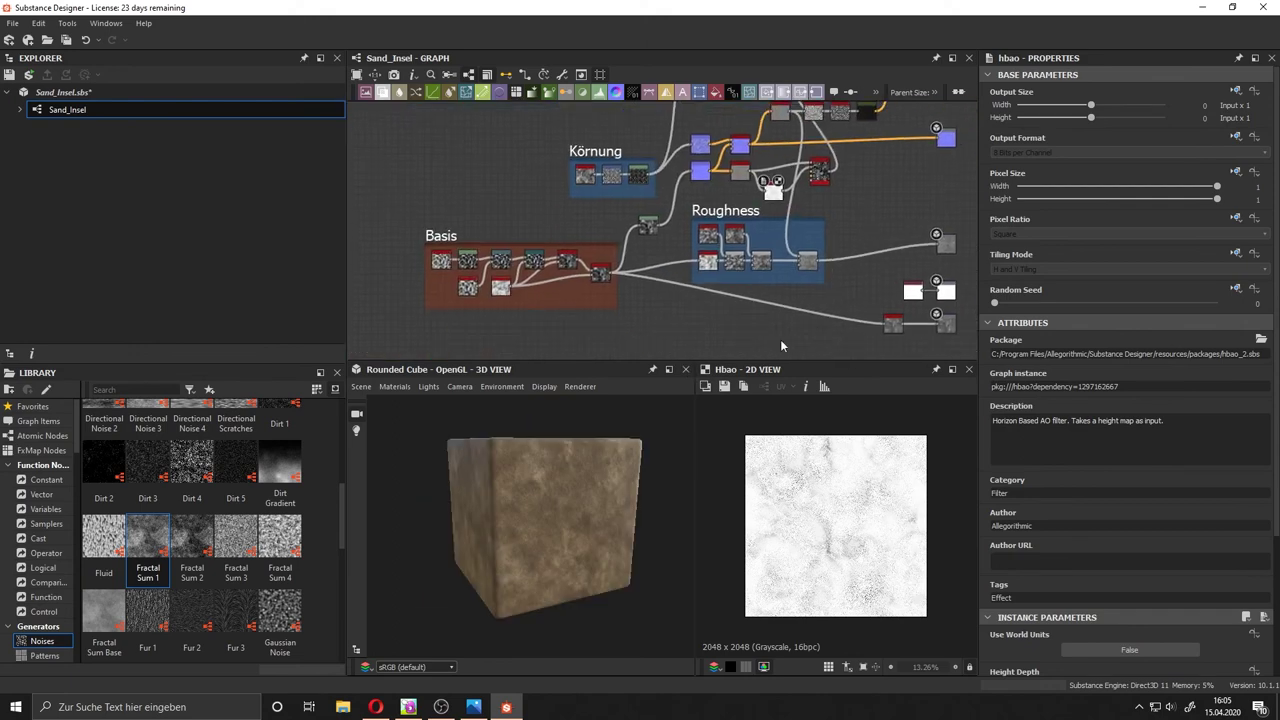
{"action": "mouse_move", "coordinate": [670, 470]}
{"action": "left_mouse_down"}
{"action": "mouse_move", "coordinate": [642, 498]}
{"action": "mouse_move", "coordinate": [502, 518]}
{"action": "mouse_move", "coordinate": [501, 478]}
{"action": "mouse_move", "coordinate": [565, 469]}
{"action": "left_mouse_up"}
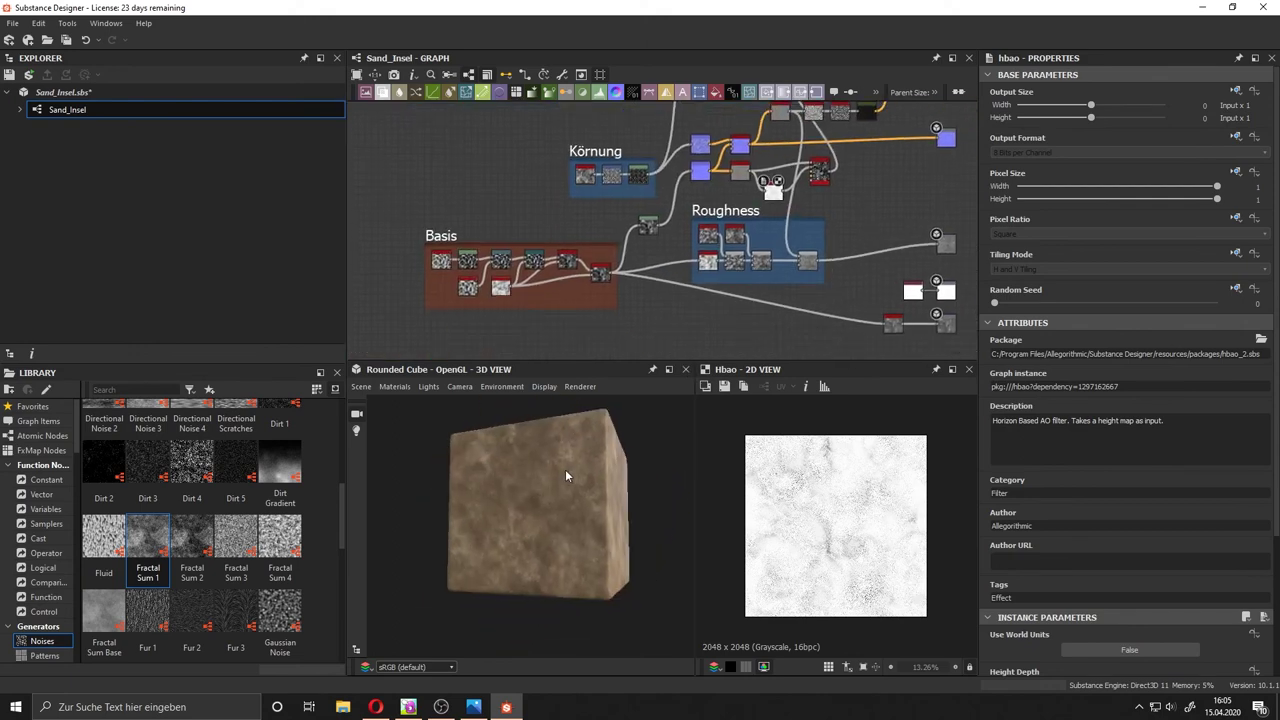
{"action": "left_click", "coordinate": [739, 299]}
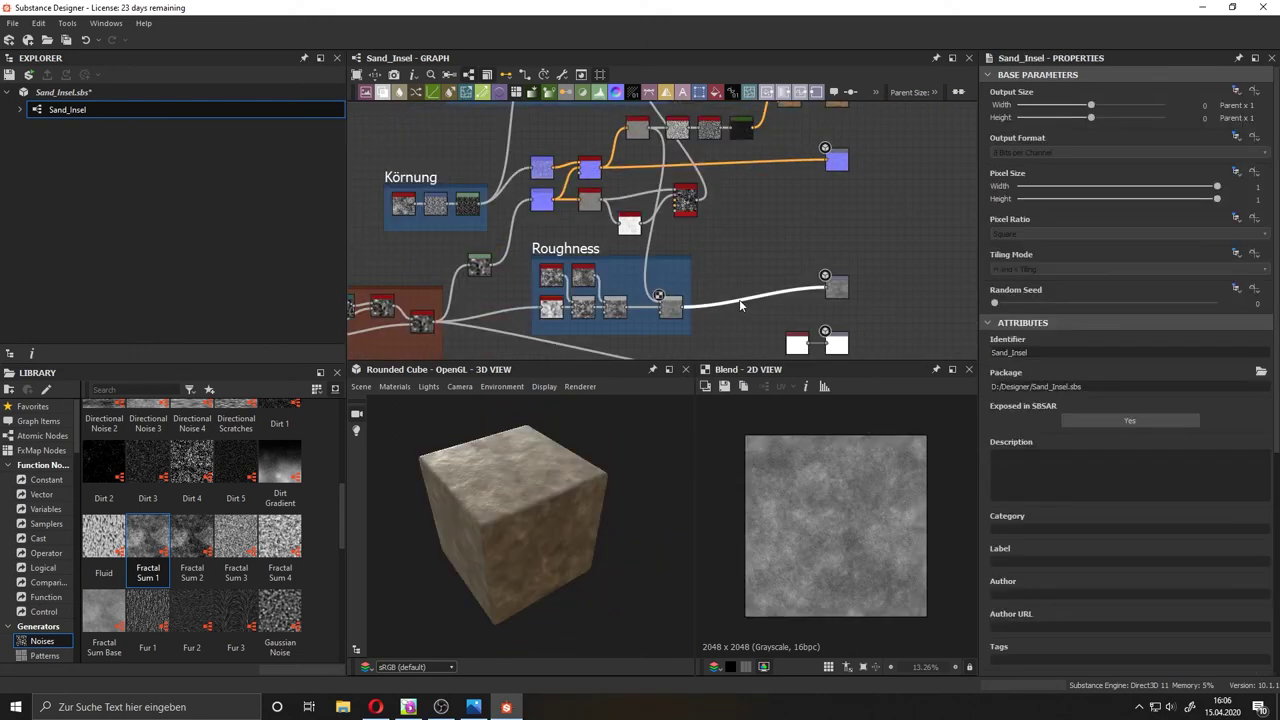
{"action": "key", "text": "space"}
{"action": "key", "text": "Return"}
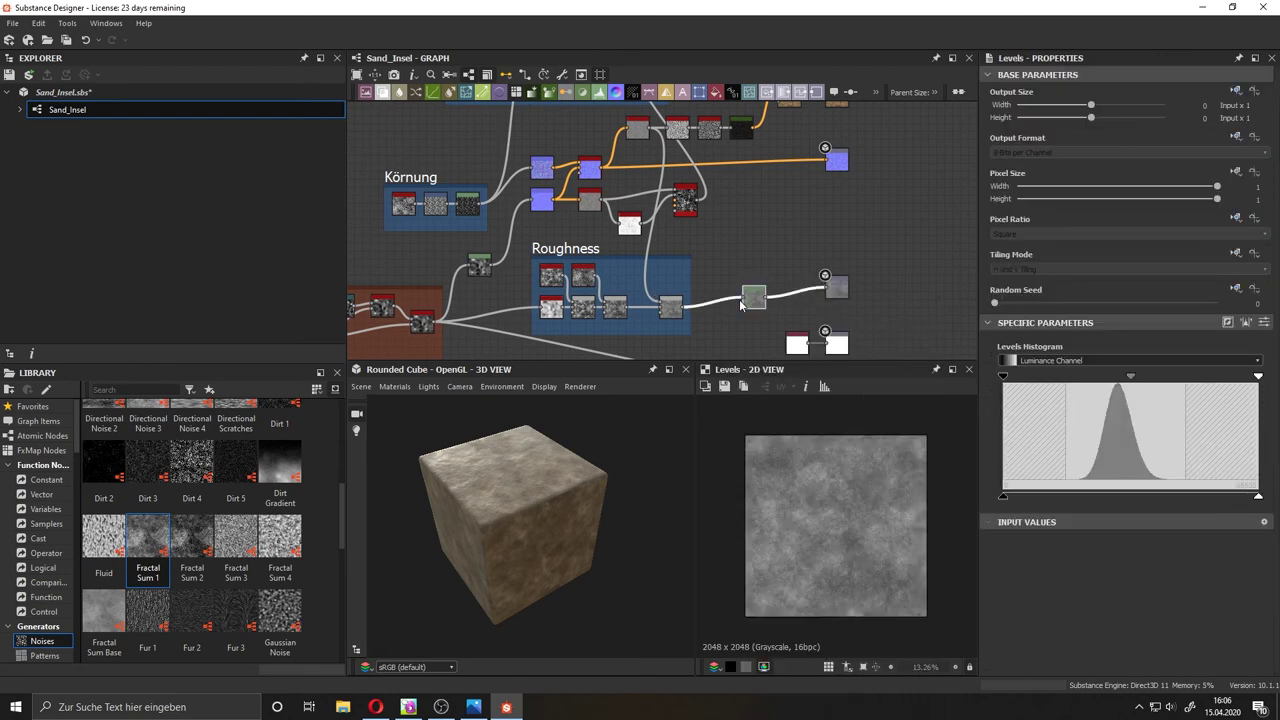
{"action": "left_click_drag", "start_coordinate": [1003, 376], "coordinate": [1045, 378]}
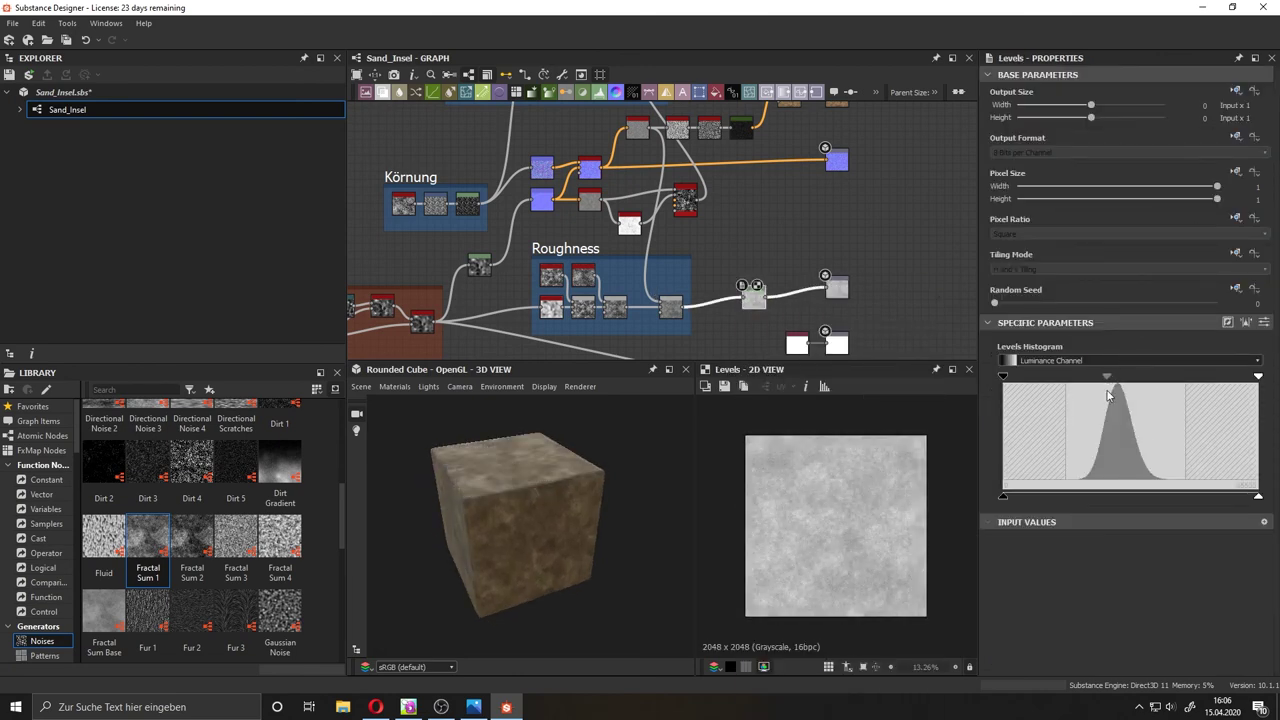
{"action": "left_click_drag", "start_coordinate": [1116, 377], "coordinate": [1123, 378]}
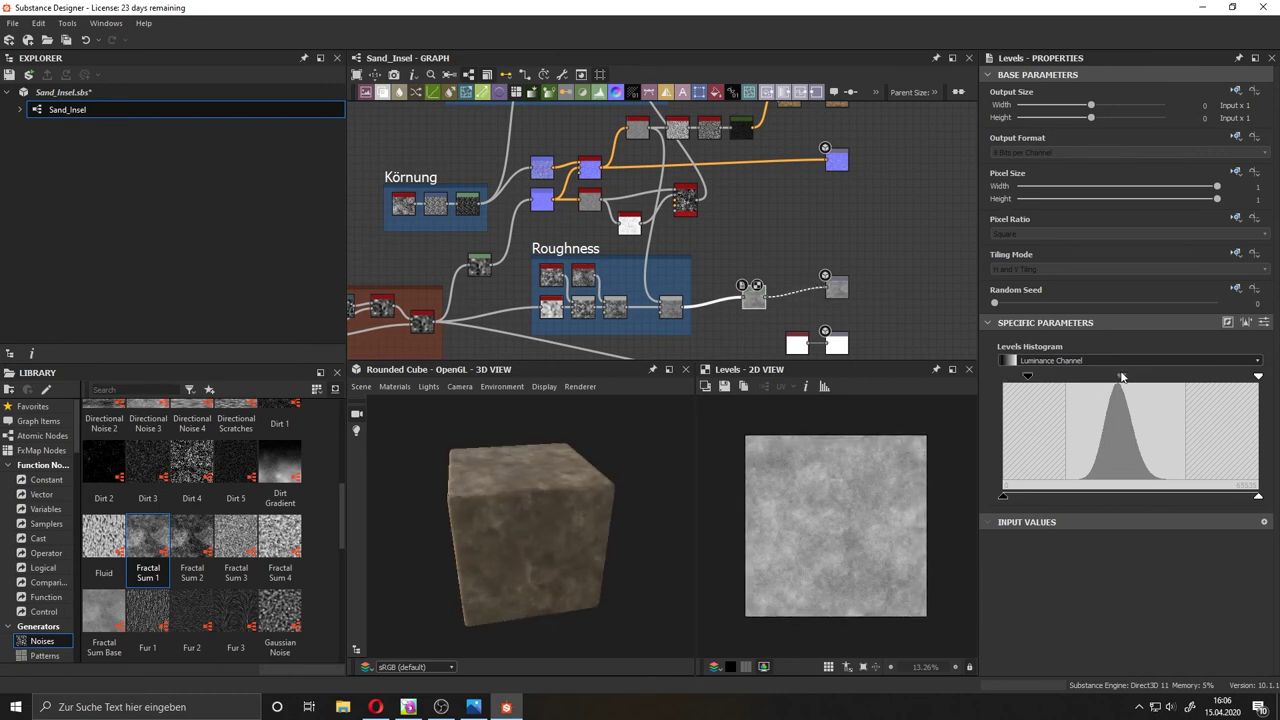
Retune the other Levels node with a lower white point and higher black point.
{"action": "scroll", "coordinate": [528, 466], "scroll_direction": "up", "scroll_amount": 2}
{"action": "scroll", "coordinate": [528, 466], "scroll_direction": "up", "scroll_amount": 4}
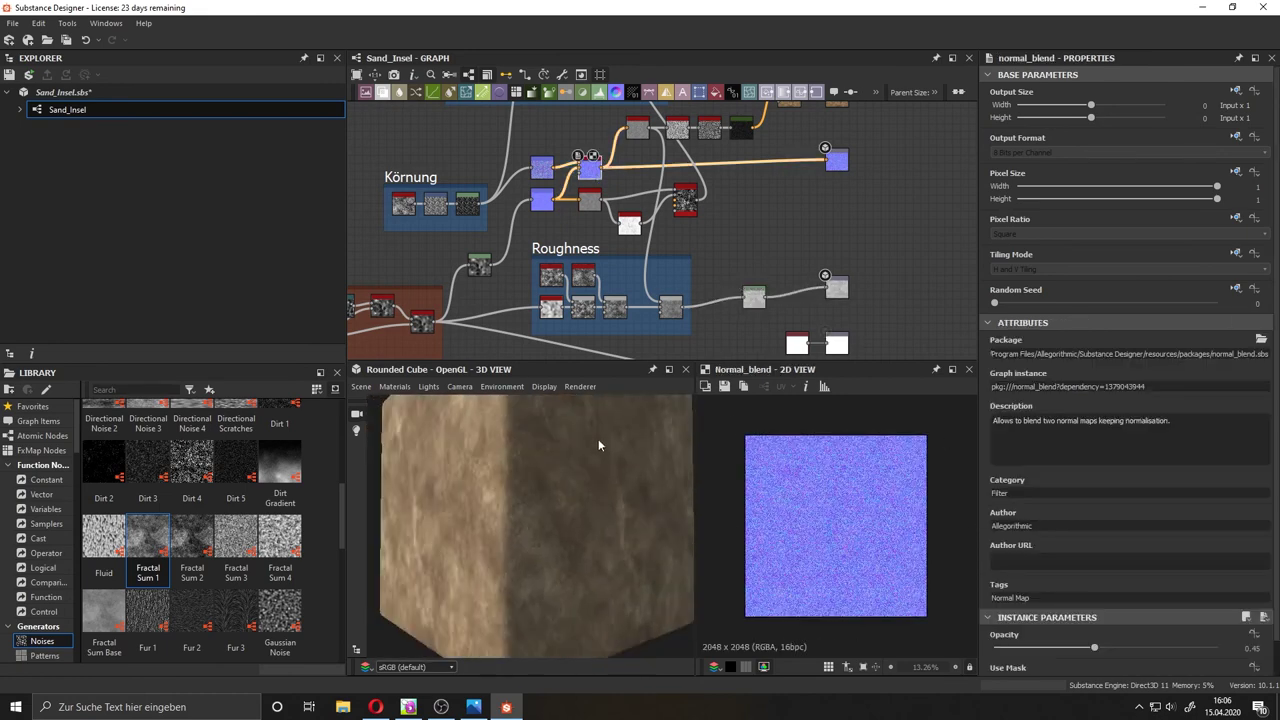
{"action": "scroll", "coordinate": [598, 445], "scroll_direction": "down", "scroll_amount": 3}
{"action": "left_click", "coordinate": [491, 307]}
{"action": "scroll", "coordinate": [491, 307], "scroll_direction": "up", "scroll_amount": 2}
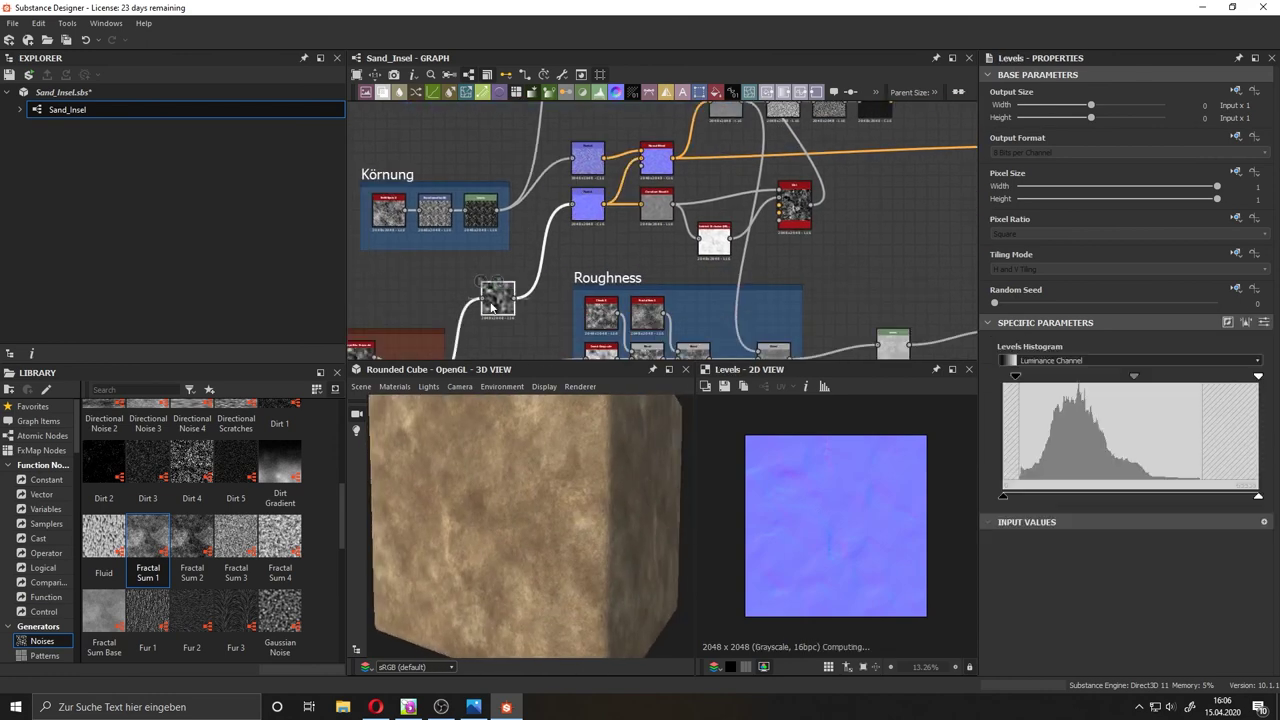
{"action": "left_click_drag", "start_coordinate": [1258, 377], "coordinate": [1231, 378]}
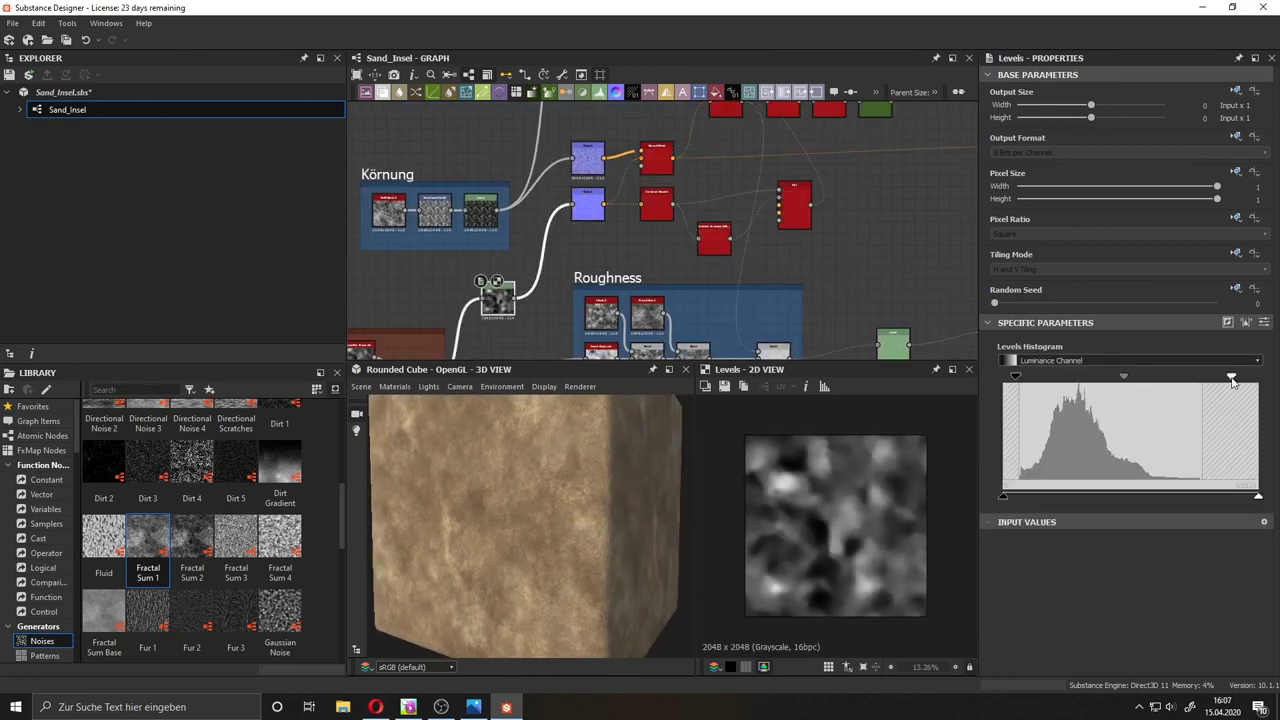
{"action": "left_click", "coordinate": [1258, 497]}
{"action": "left_click_drag", "start_coordinate": [1016, 376], "coordinate": [1038, 376]}
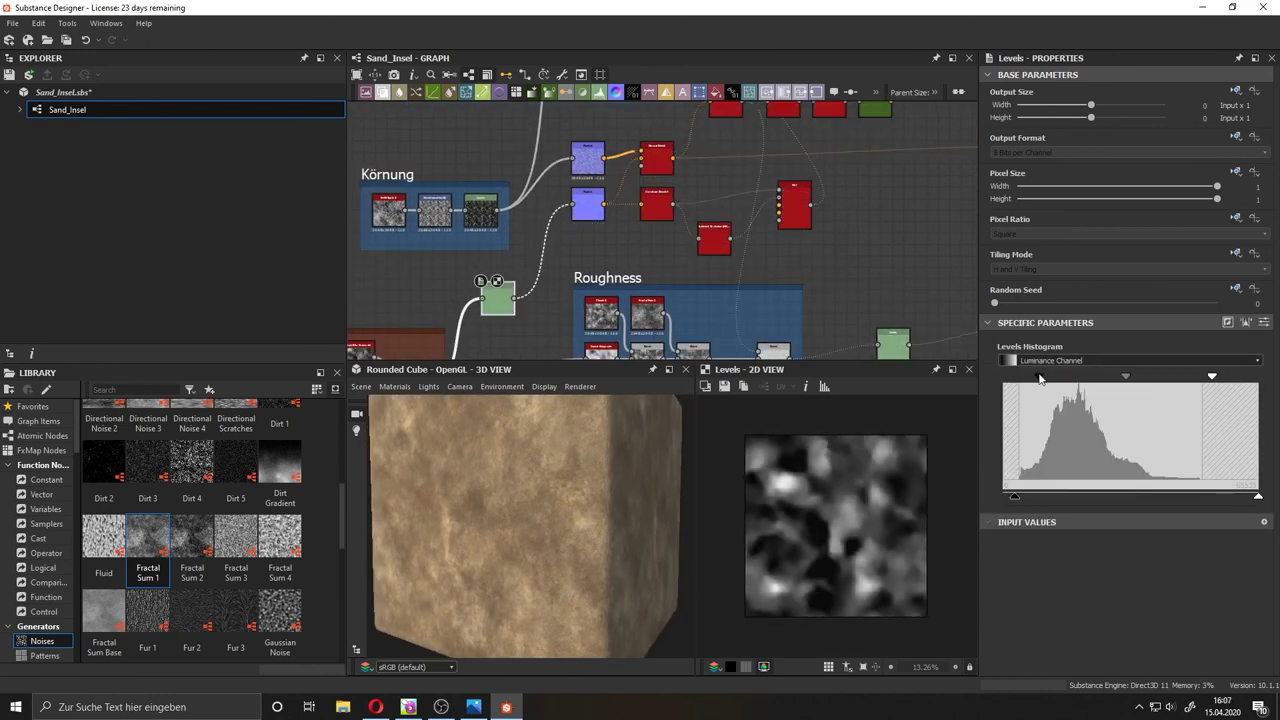
Lower the normal_blend opacity to 0.22 and save the Sand_Insel package.
{"action": "mouse_move", "coordinate": [530, 530]}
{"action": "left_mouse_down"}
{"action": "mouse_move", "coordinate": [583, 595]}
{"action": "mouse_move", "coordinate": [600, 480]}
{"action": "mouse_move", "coordinate": [631, 398]}
{"action": "left_mouse_up"}
{"action": "left_click", "coordinate": [656, 158]}
{"action": "left_click_drag", "start_coordinate": [1048, 650], "coordinate": [1041, 648]}
{"action": "mouse_move", "coordinate": [600, 520]}
{"action": "left_mouse_down"}
{"action": "mouse_move", "coordinate": [622, 462]}
{"action": "mouse_move", "coordinate": [558, 549]}
{"action": "mouse_move", "coordinate": [498, 462]}
{"action": "mouse_move", "coordinate": [584, 508]}
{"action": "left_mouse_up"}
{"action": "scroll", "coordinate": [520, 500], "scroll_direction": "down", "scroll_amount": 5}
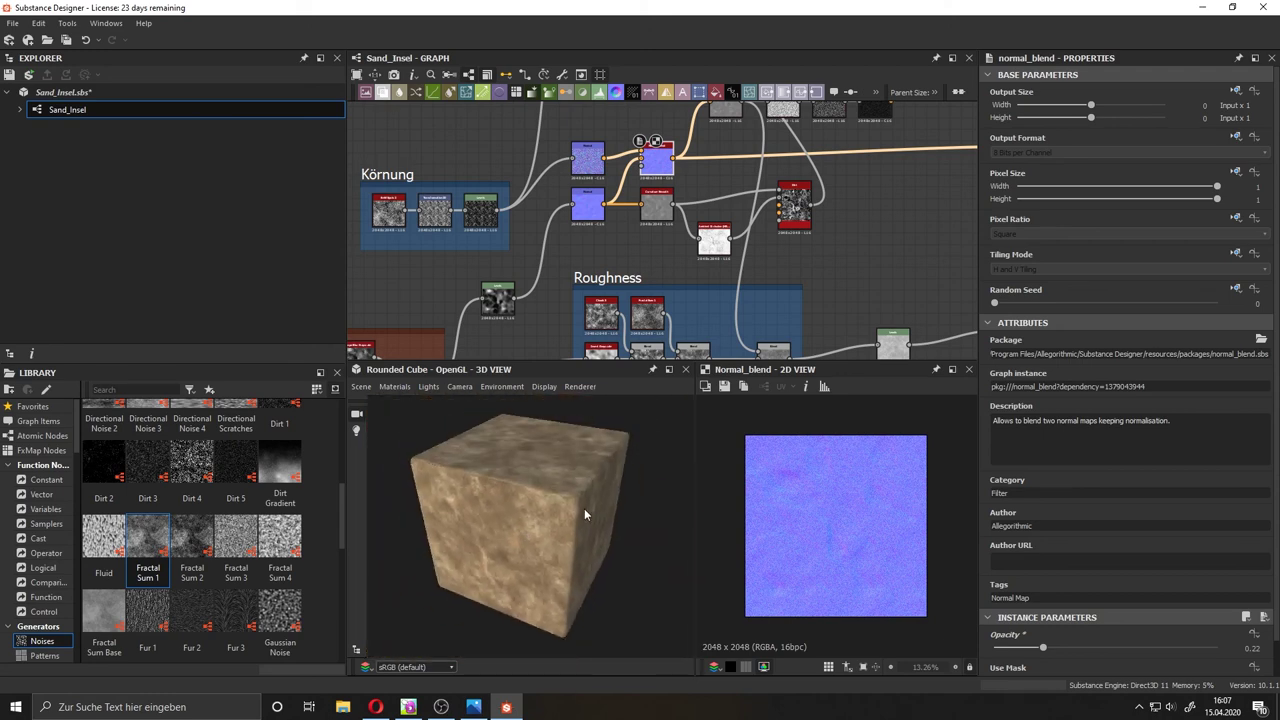
{"action": "left_click", "coordinate": [47, 92]}
{"action": "left_click", "coordinate": [9, 76]}
Export the basecolor, normal and roughness outputs as Targa, excluding height and ambientocclusion.
{"action": "right_click", "coordinate": [65, 110]}
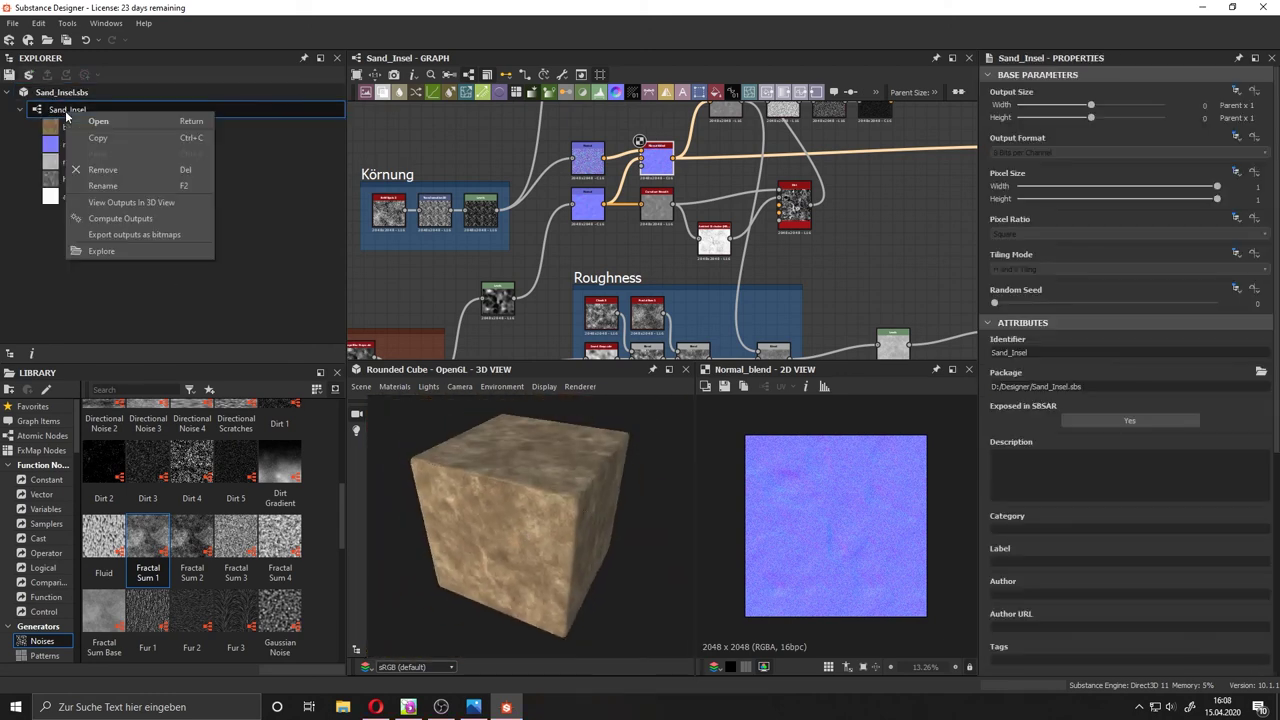
{"action": "left_click", "coordinate": [120, 237]}
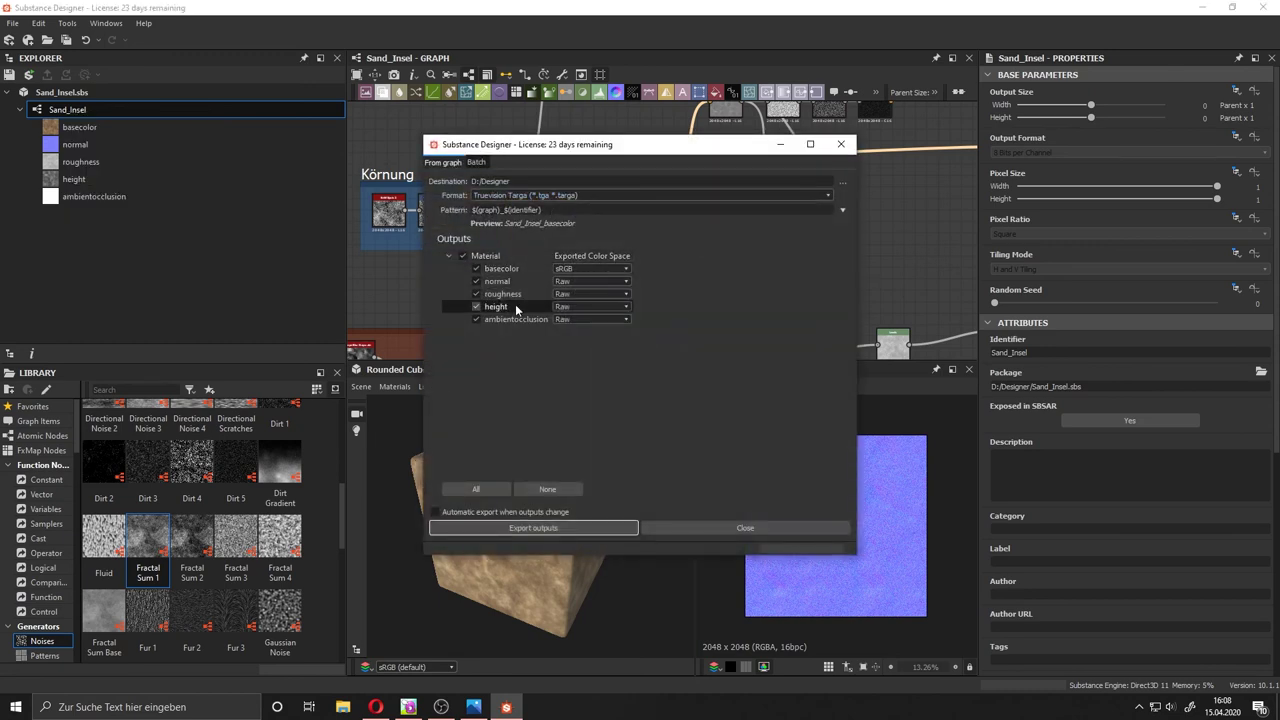
{"action": "left_click", "coordinate": [476, 306]}
{"action": "left_click", "coordinate": [476, 319]}
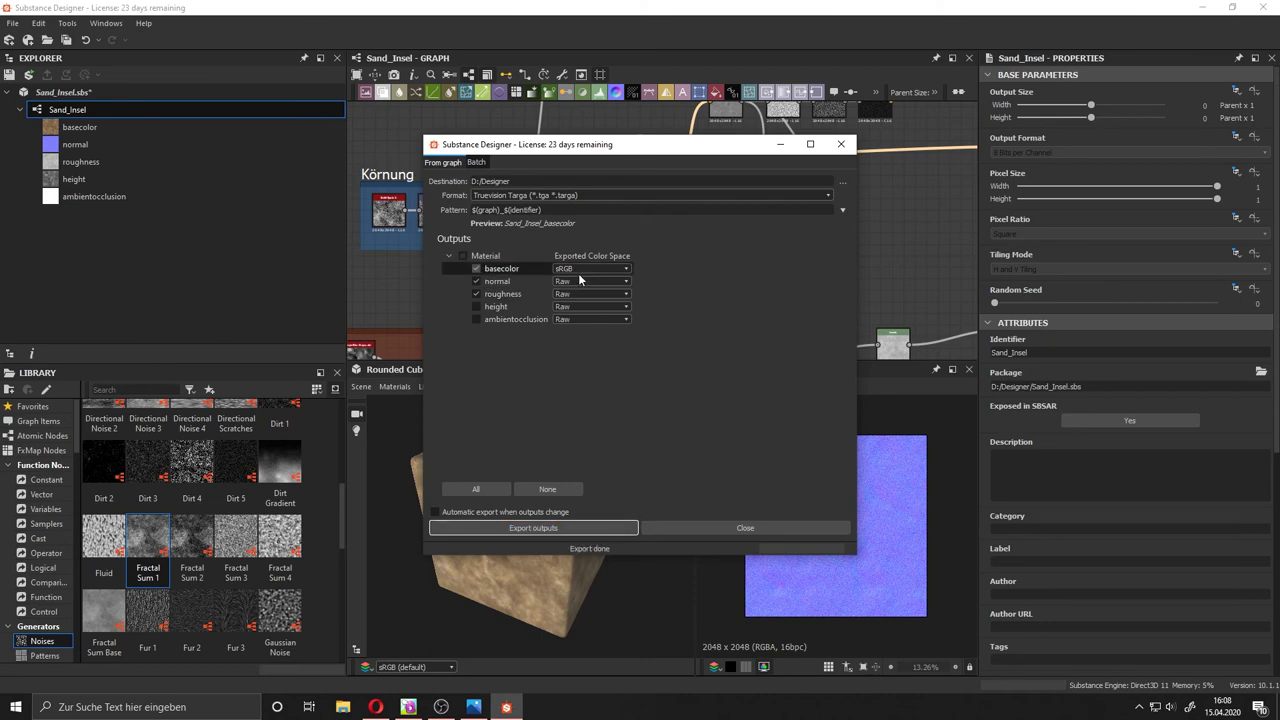
{"action": "left_click", "coordinate": [604, 530]}
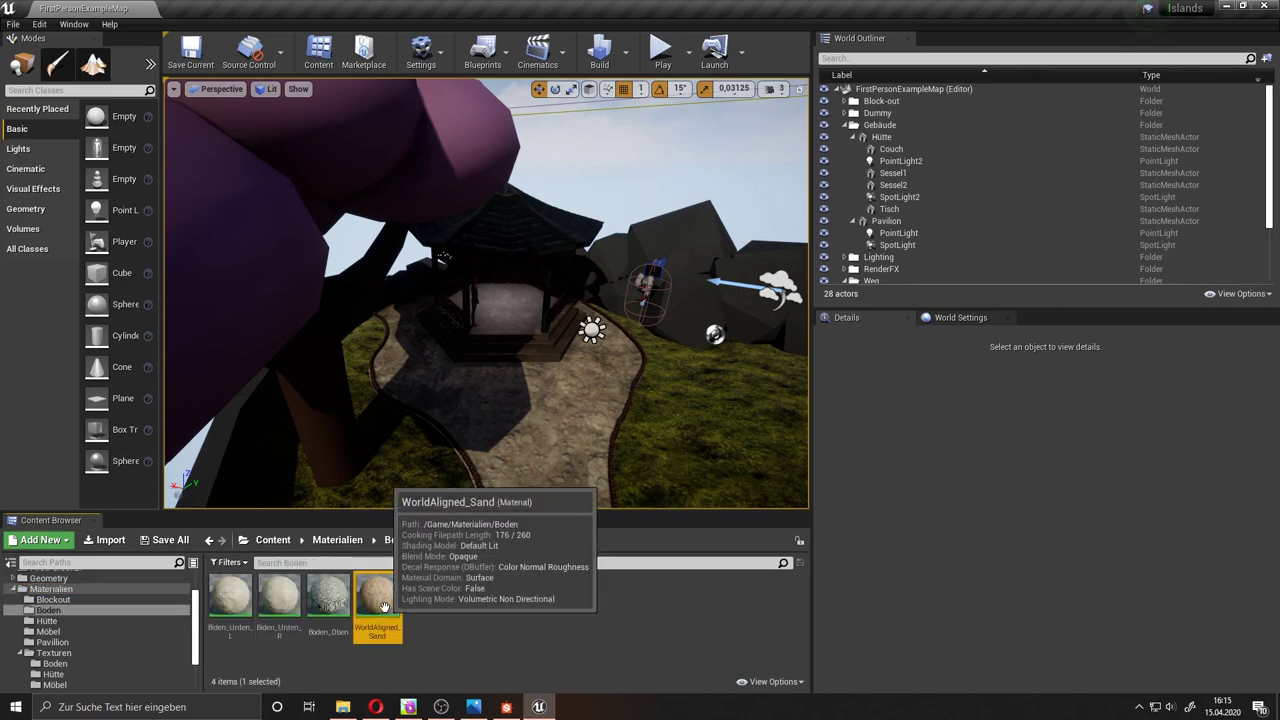
Apply the WorldAligned_Sand material to the path and save the level.
{"action": "left_click_drag", "start_coordinate": [383, 607], "coordinate": [539, 453]}
{"action": "right_click_drag", "start_coordinate": [529, 444], "coordinate": [529, 300]}
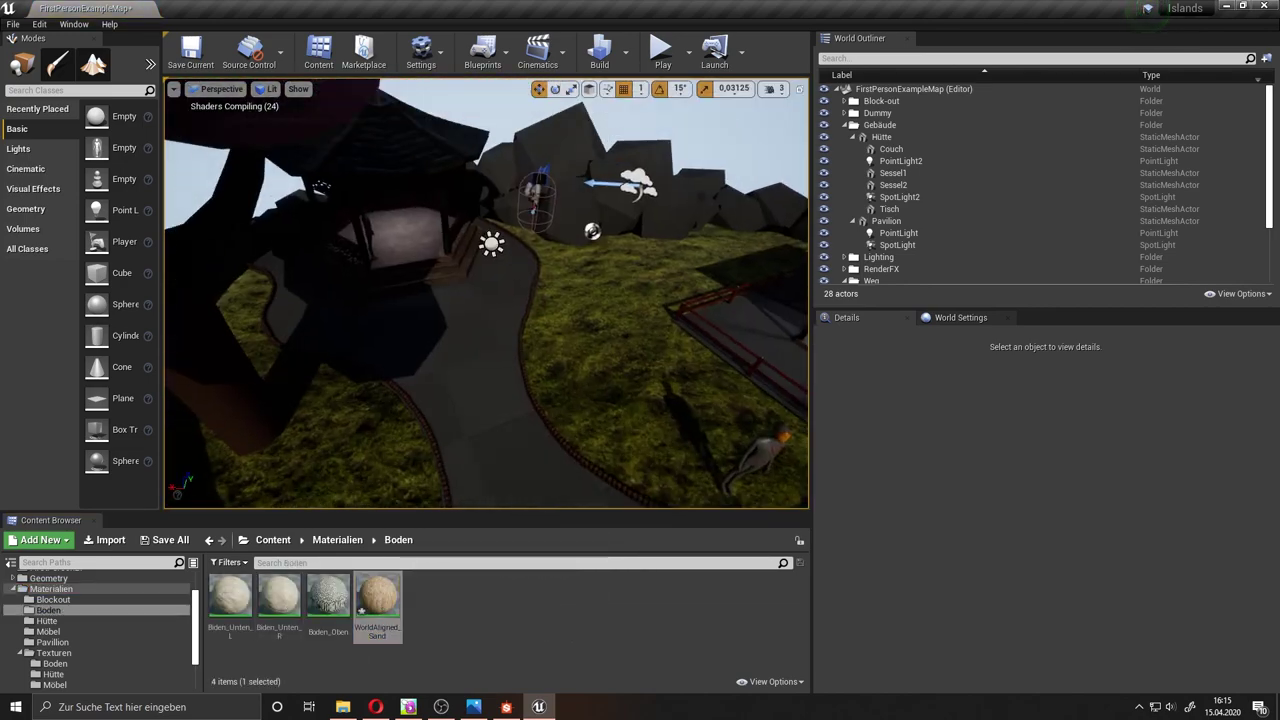
{"action": "left_click", "coordinate": [190, 52]}
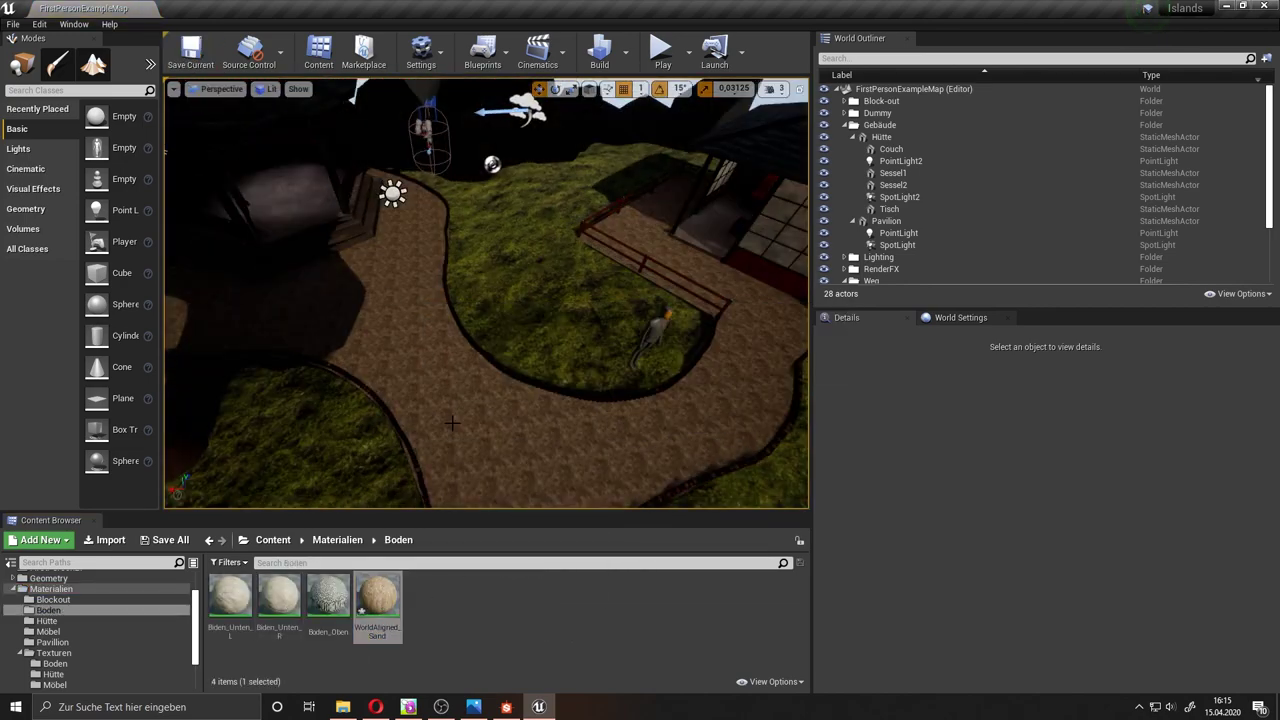
{"action": "mouse_move", "coordinate": [455, 425]}
{"action": "right_mouse_down"}
{"action": "mouse_move", "coordinate": [455, 480]}
{"action": "mouse_move", "coordinate": [455, 400]}
{"action": "right_mouse_up"}
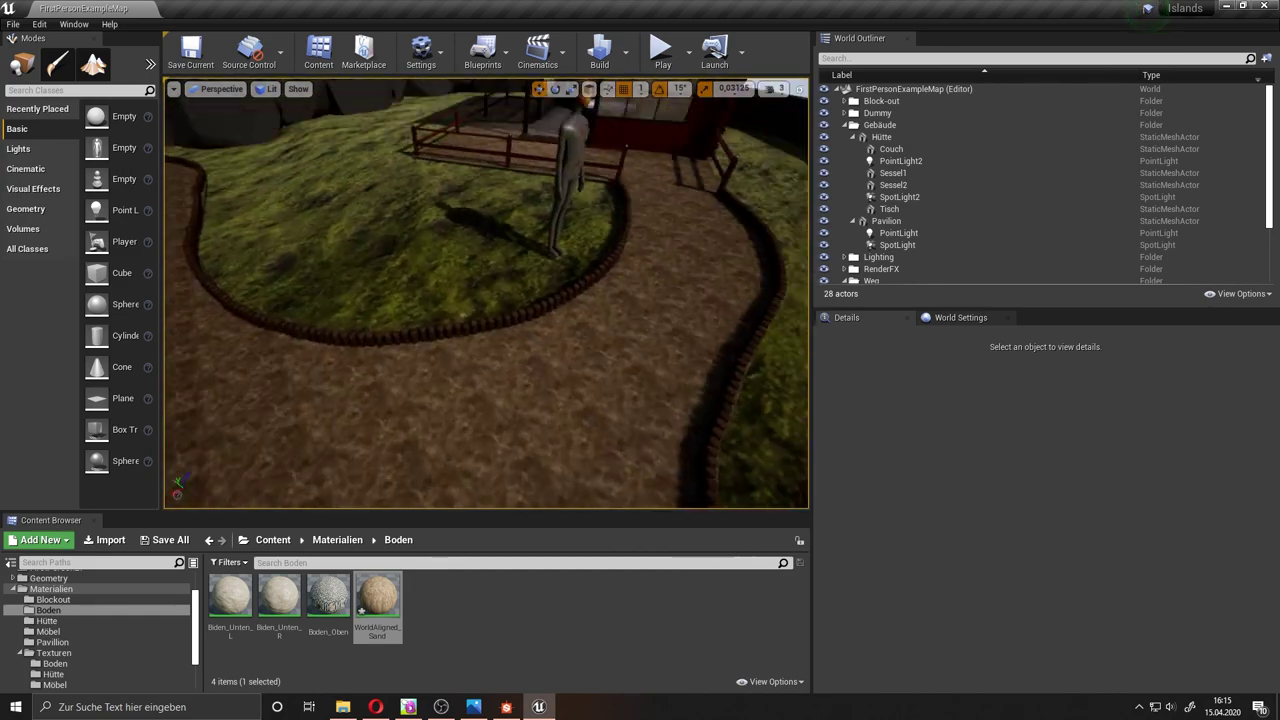
In the WorldAligned_Sand material, wire a Constant of 200 into both TextureSize inputs.
{"action": "double_click", "coordinate": [377, 598]}
{"action": "left_click", "coordinate": [507, 258]}
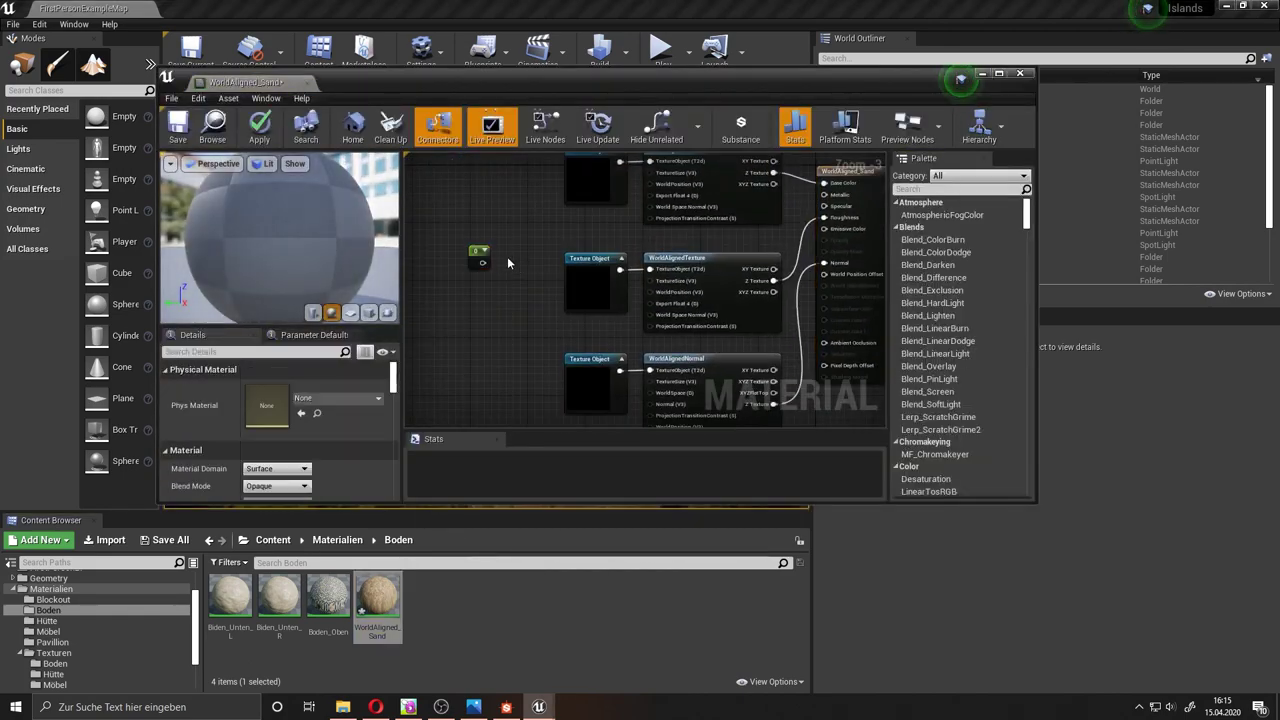
{"action": "scroll", "coordinate": [500, 290], "scroll_direction": "up", "scroll_amount": 1}
{"action": "right_click_drag", "start_coordinate": [496, 304], "coordinate": [481, 196]}
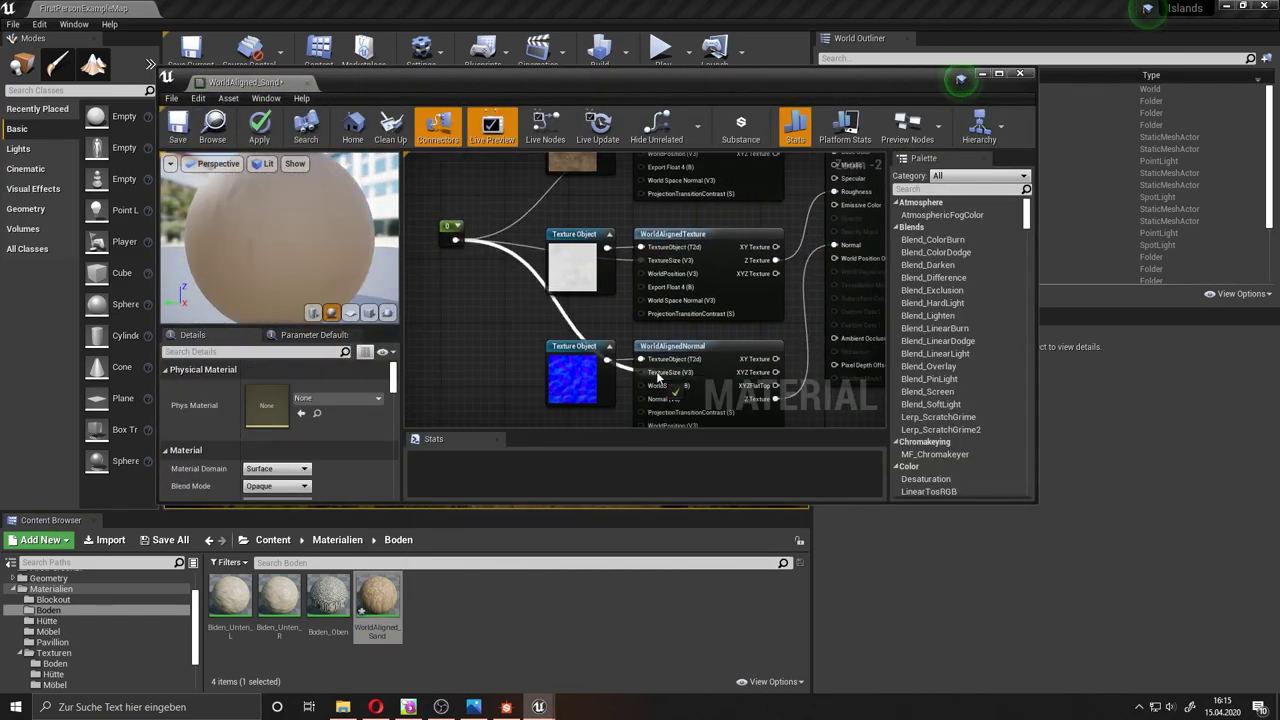
{"action": "type", "text": "2000"}
{"action": "key", "text": "Return"}
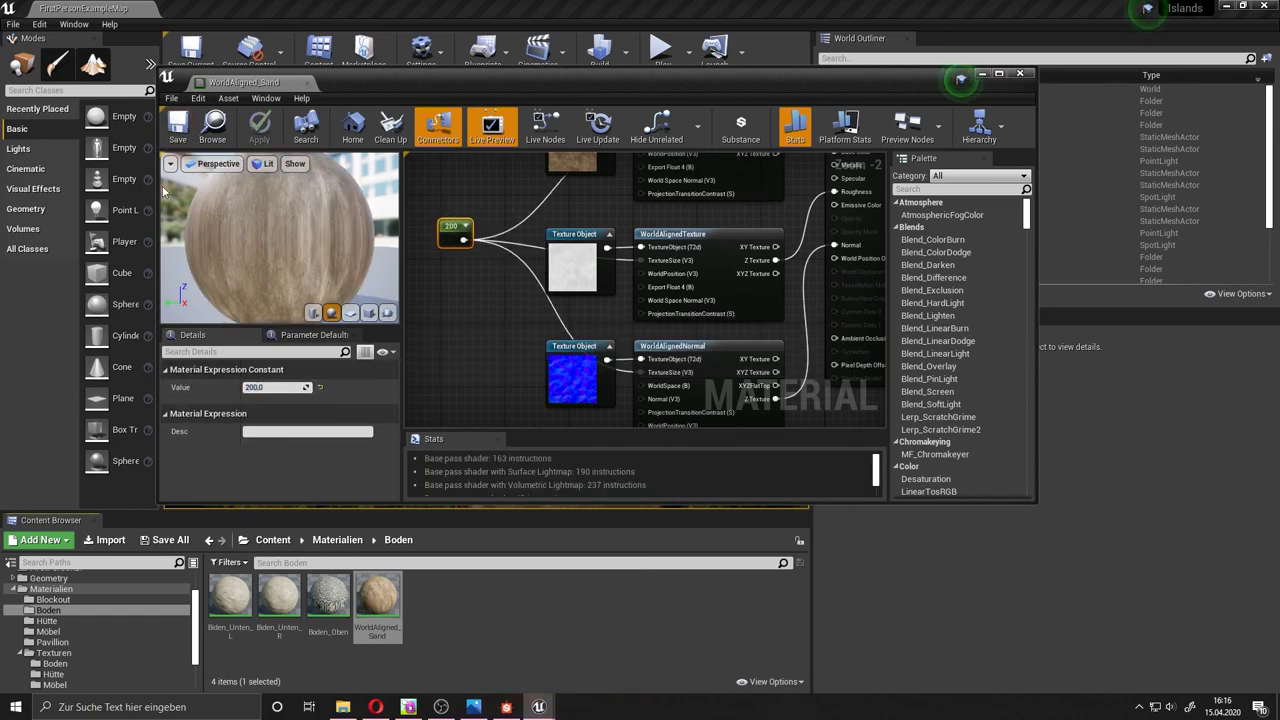
{"action": "left_click_drag", "start_coordinate": [159, 300], "coordinate": [614, 300]}
{"action": "right_click_drag", "start_coordinate": [388, 300], "coordinate": [388, 300]}
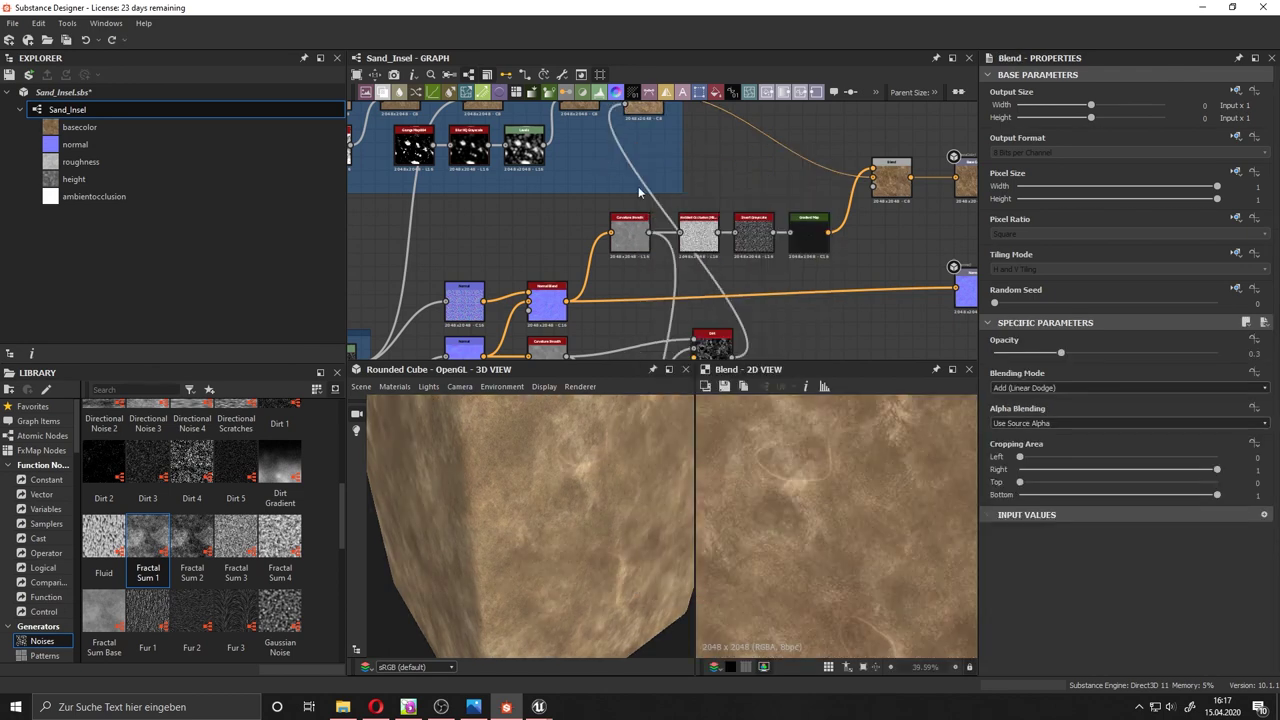
Set Height Depth to about 0.51 and open the curvature_smooth node's properties.
{"action": "left_click_drag", "start_coordinate": [1055, 530], "coordinate": [1107, 525]}
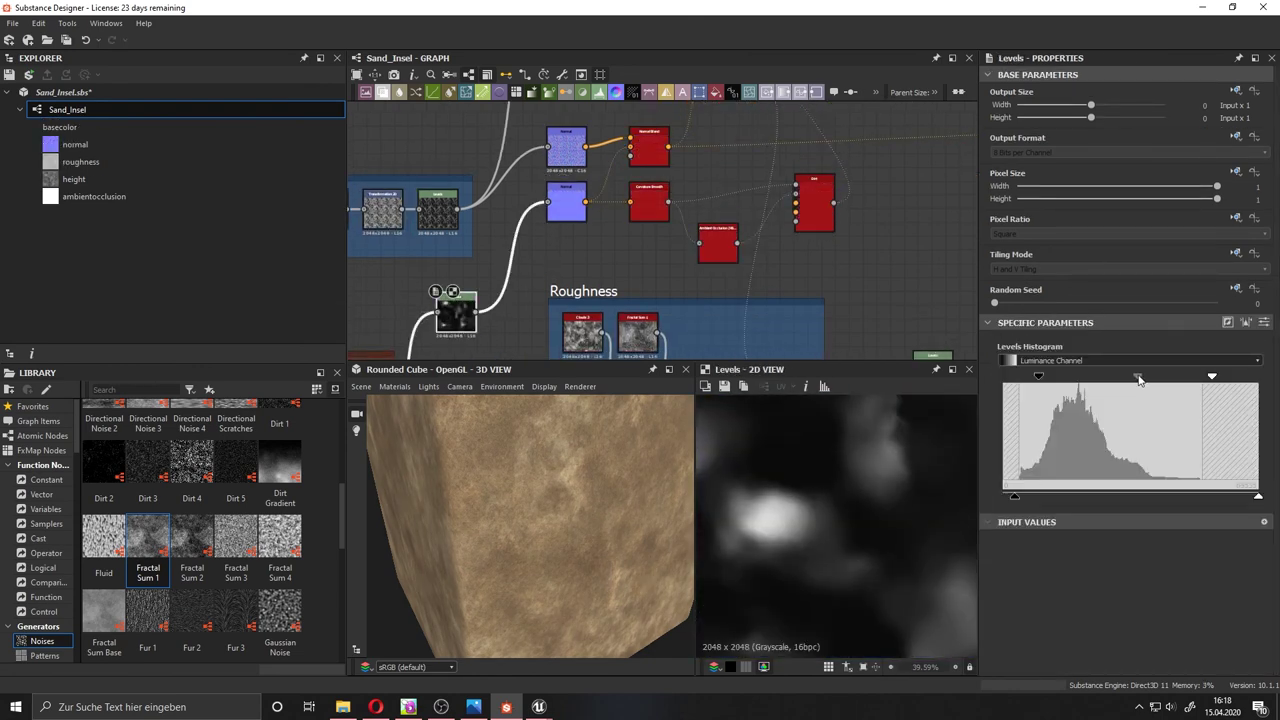
{"action": "double_click", "coordinate": [650, 195]}
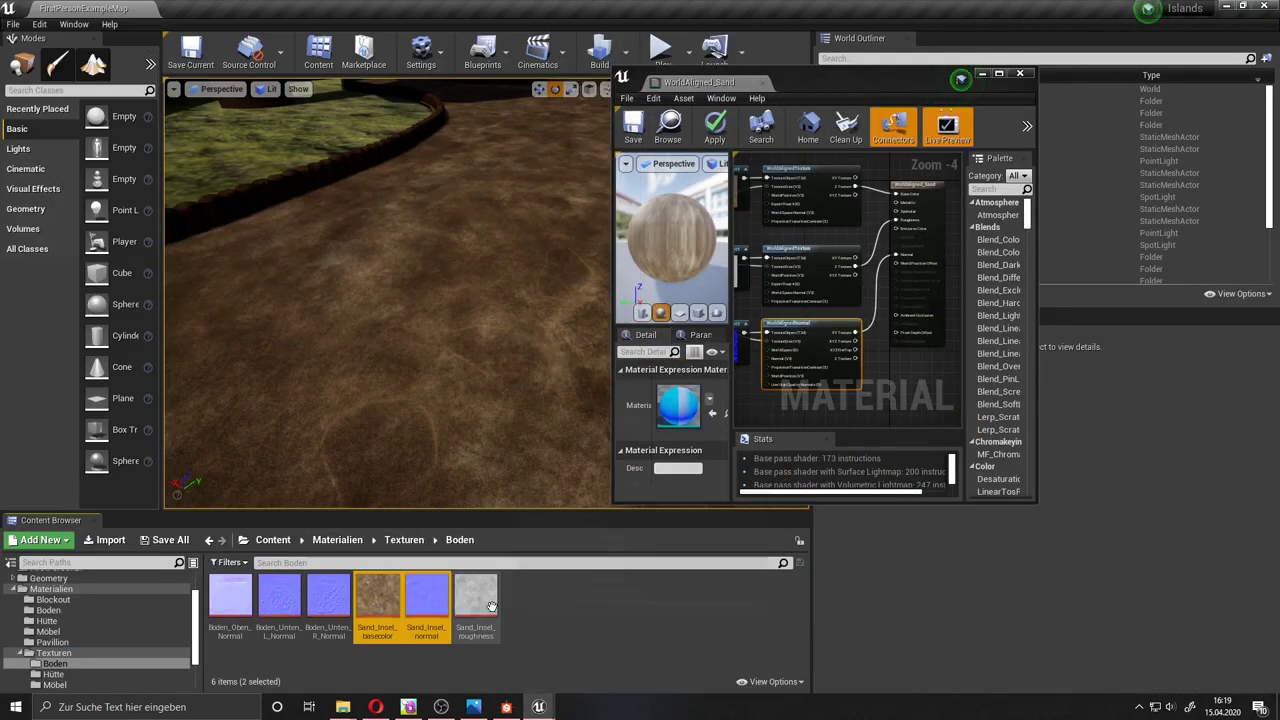
Reimport the three Sand_Insel textures in the Content Browser and save them.
{"action": "right_click", "coordinate": [480, 605]}
{"action": "left_click", "coordinate": [533, 302]}
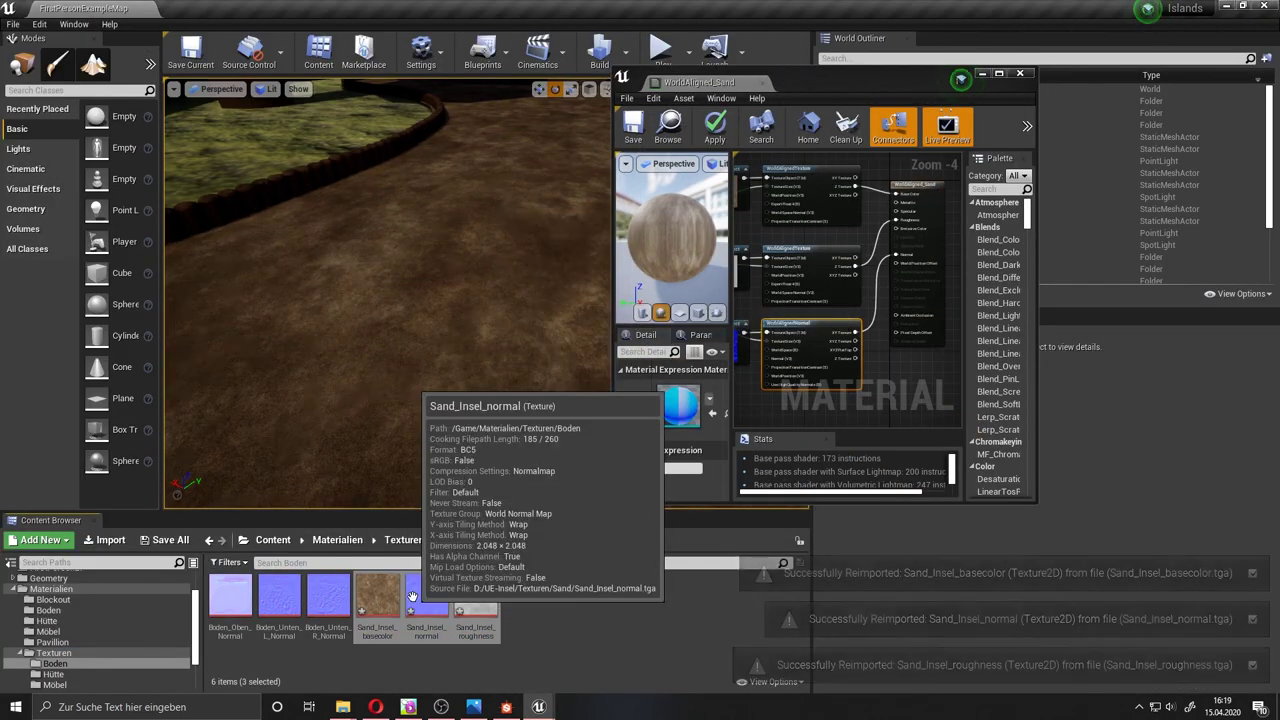
{"action": "right_click", "coordinate": [428, 605]}
{"action": "left_click", "coordinate": [458, 359]}
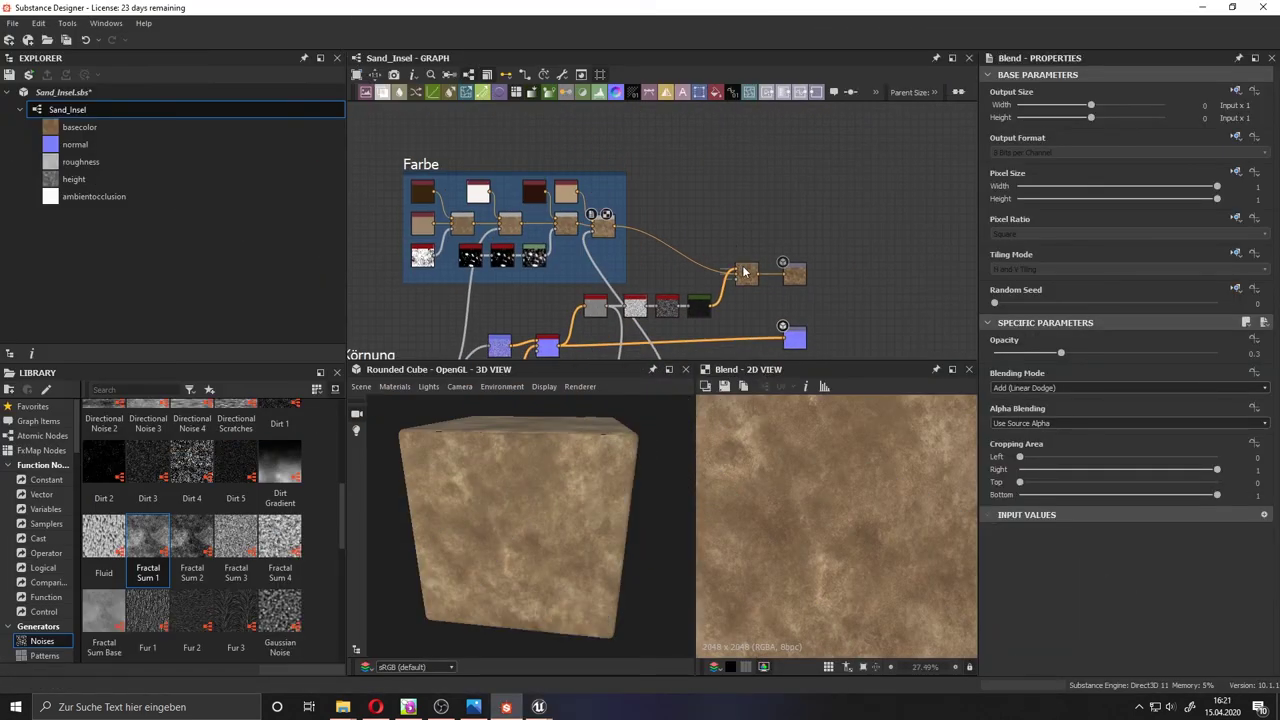
Add a Blend node and a pale beige Uniform Color node as its source.
{"action": "key", "text": "space"}
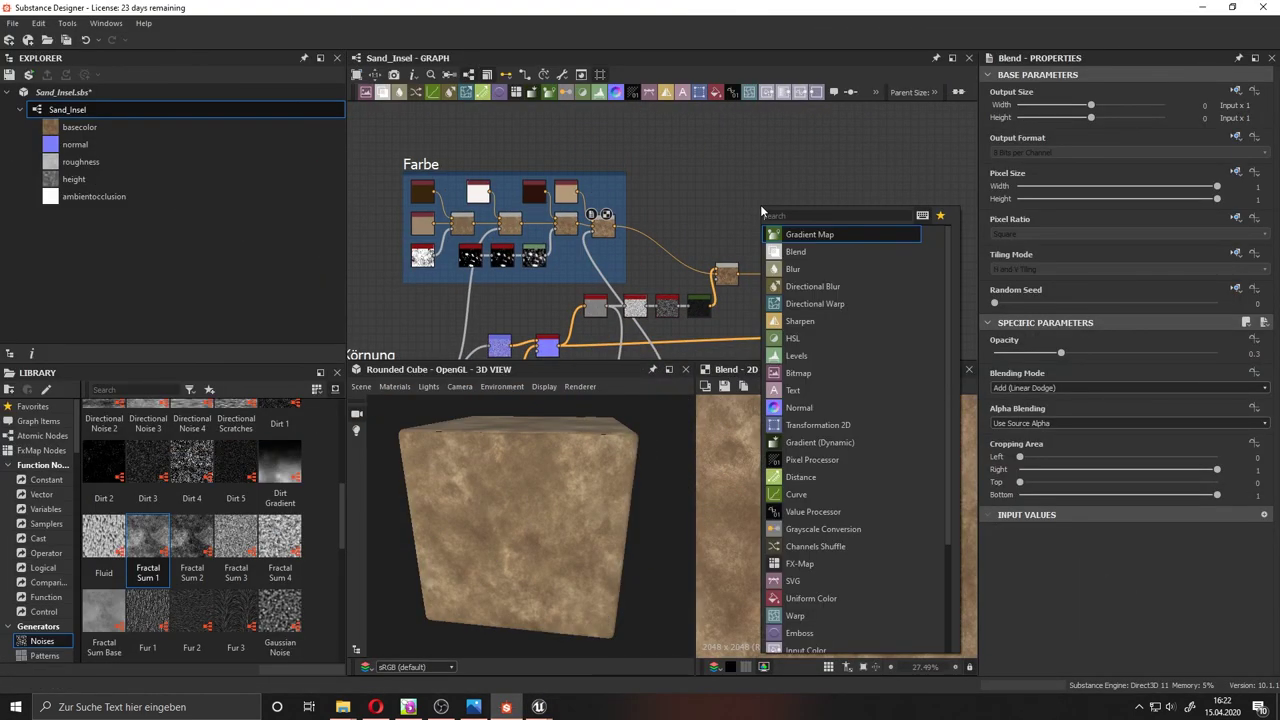
{"action": "key", "text": "Down"}
{"action": "key", "text": "Return"}
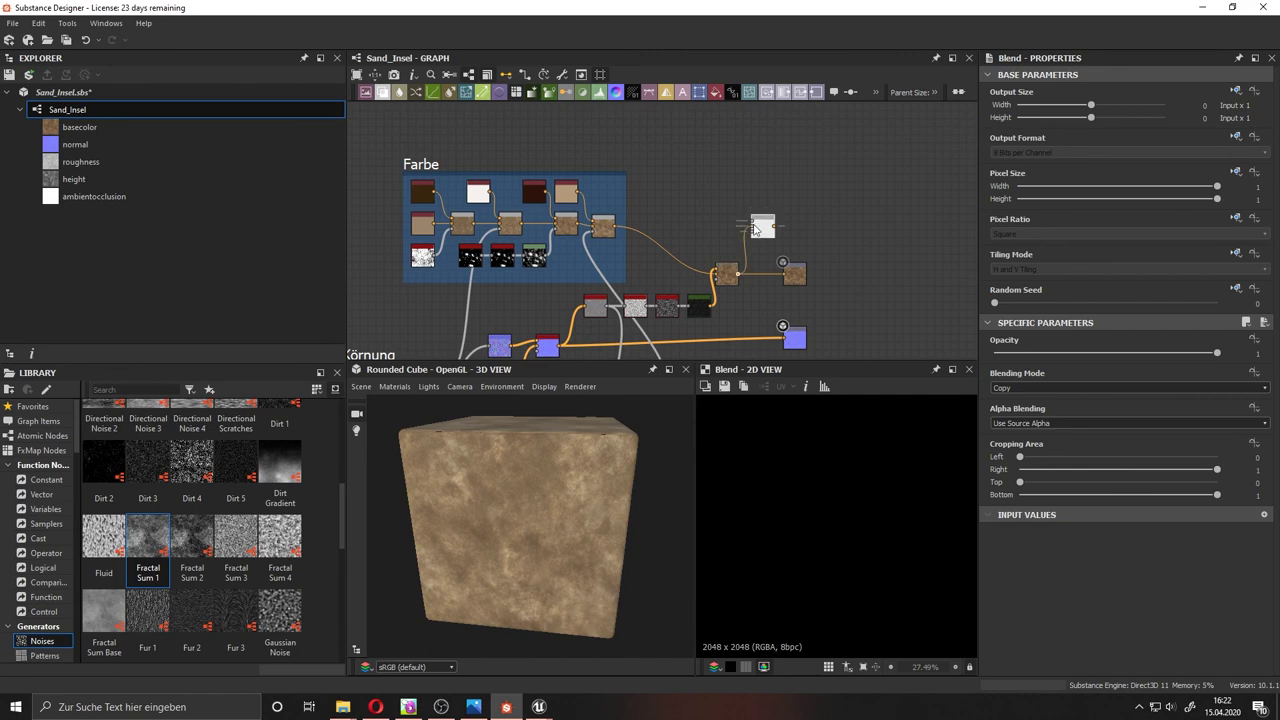
{"action": "key", "text": "space"}
{"action": "type", "text": "uni"}
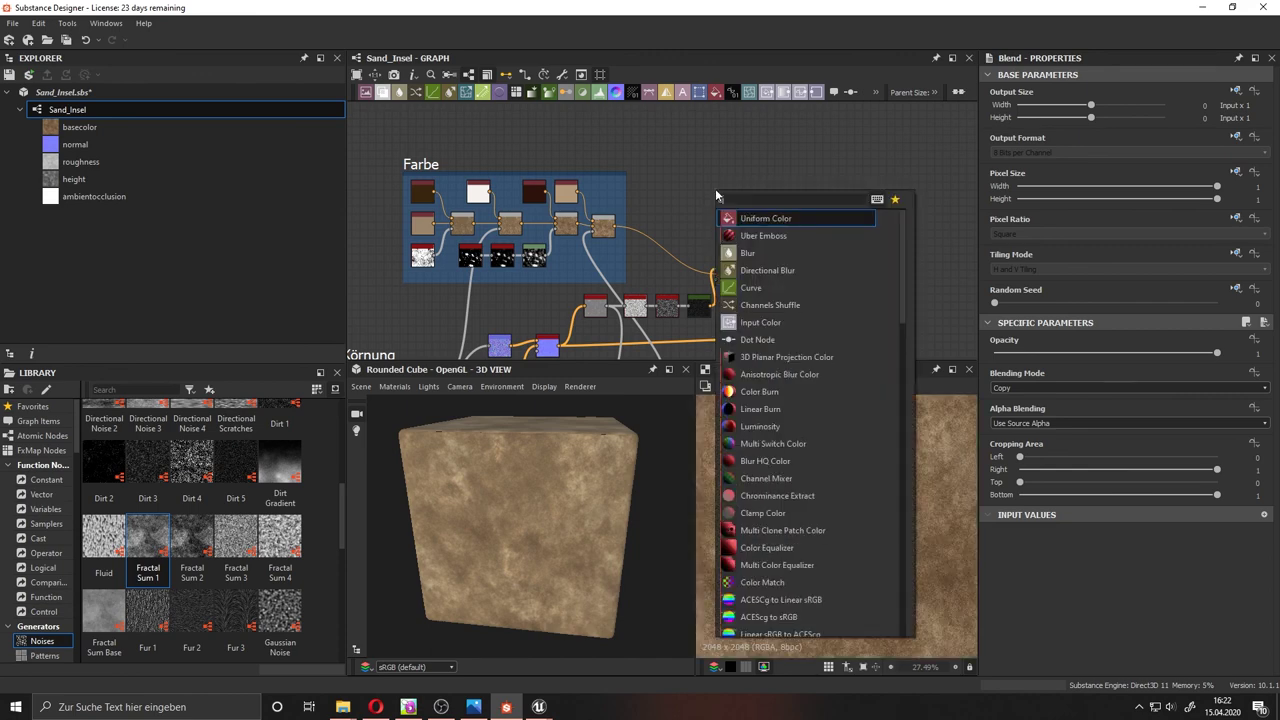
{"action": "type", "text": "form"}
{"action": "key", "text": "Return"}
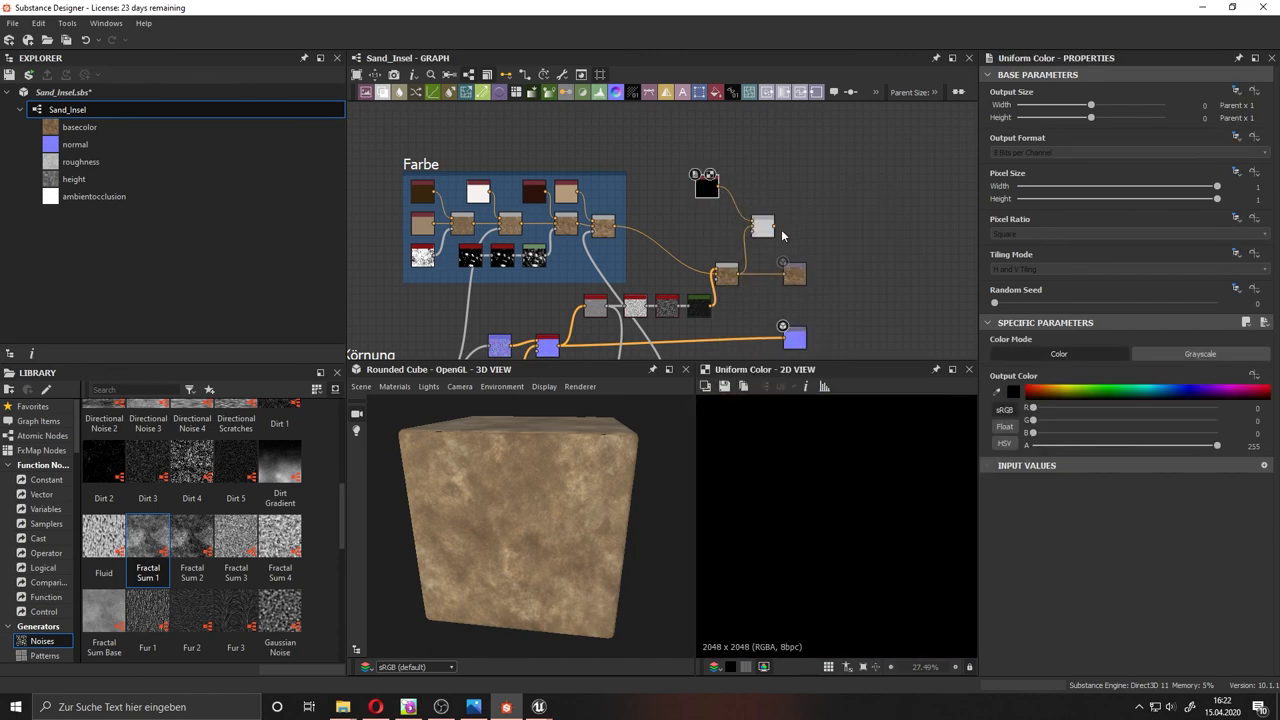
{"action": "left_click", "coordinate": [1014, 391]}
{"action": "left_click_drag", "start_coordinate": [822, 380], "coordinate": [835, 372]}
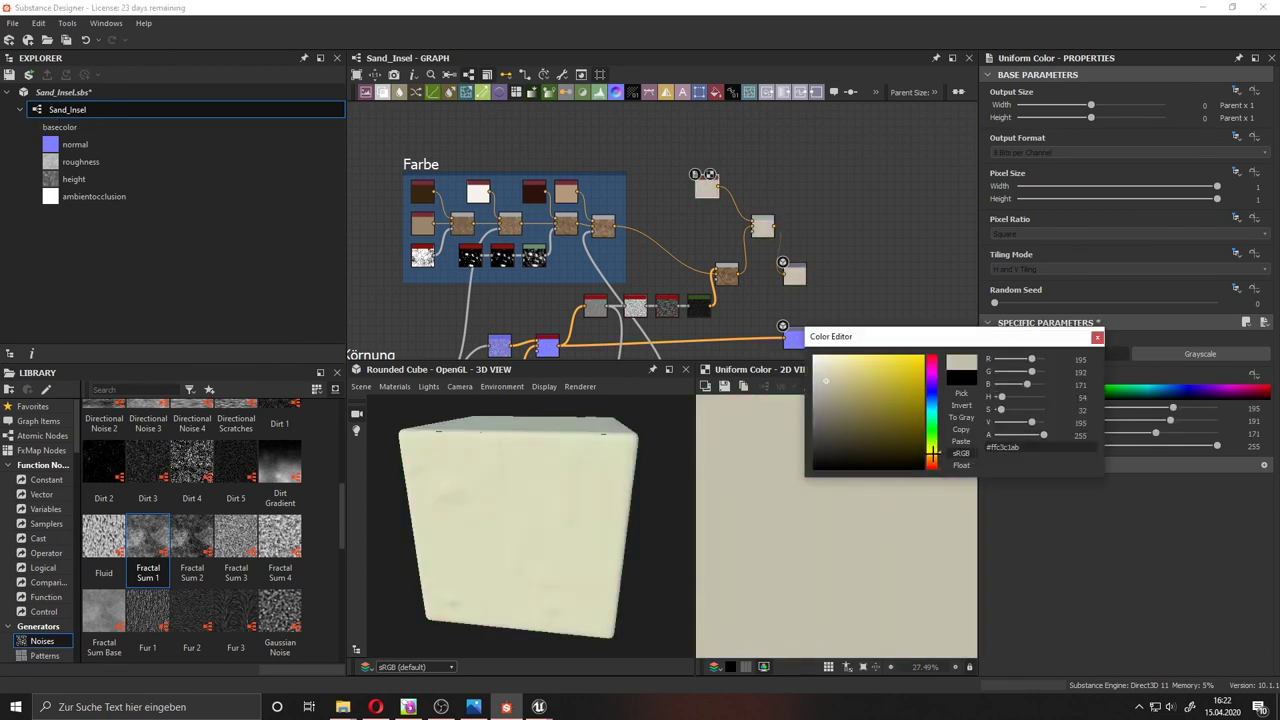
Set the Blend to Max (Lighten) mode with about 0.28 opacity.
{"action": "left_click", "coordinate": [760, 228]}
{"action": "left_click", "coordinate": [1128, 387]}
{"action": "left_click", "coordinate": [1019, 412]}
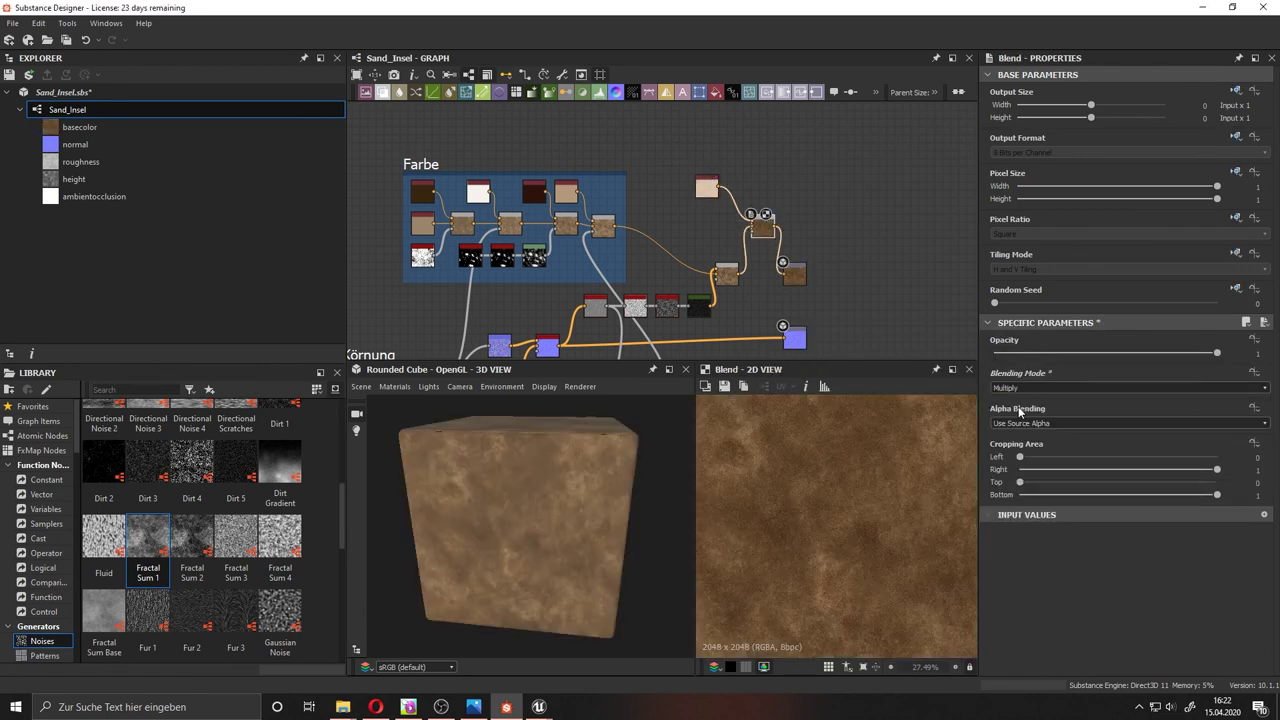
{"action": "scroll", "coordinate": [1012, 387], "scroll_direction": "up", "scroll_amount": 1}
{"action": "scroll", "coordinate": [1012, 387], "scroll_direction": "up", "scroll_amount": 1}
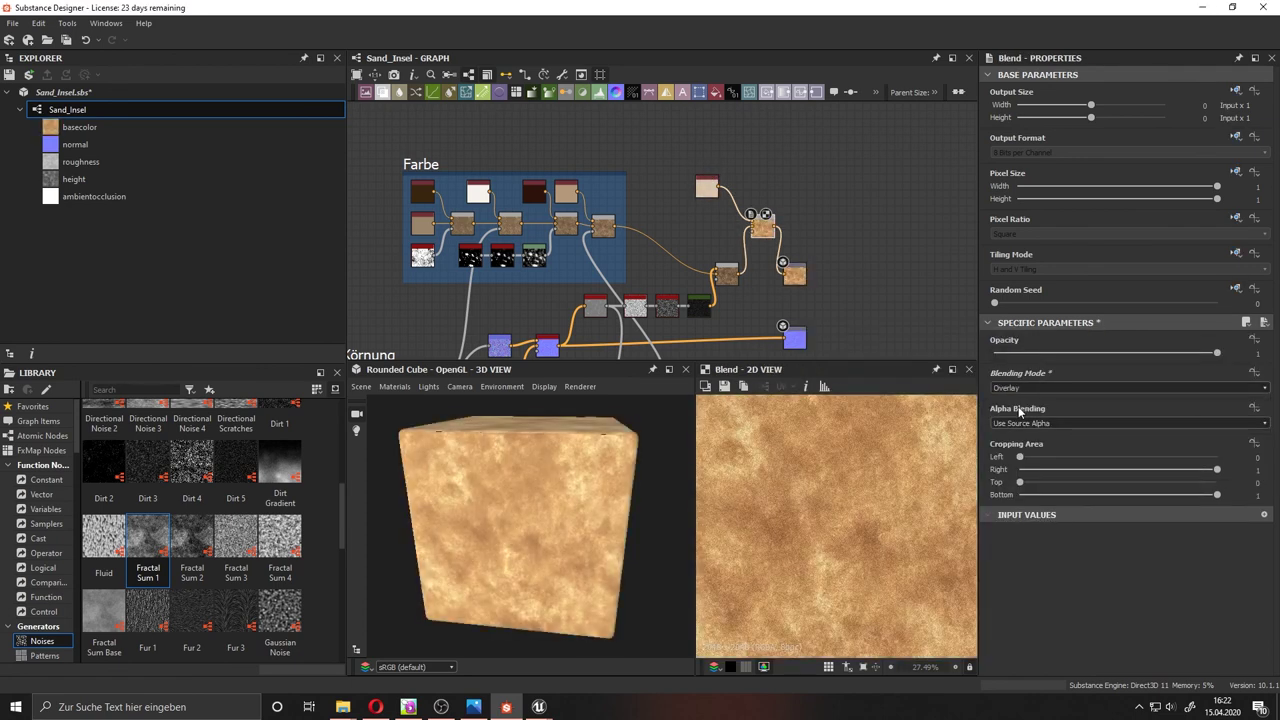
{"action": "scroll", "coordinate": [1012, 387], "scroll_direction": "up", "scroll_amount": 1}
{"action": "scroll", "coordinate": [1012, 387], "scroll_direction": "up", "scroll_amount": 2}
{"action": "left_click_drag", "start_coordinate": [1009, 354], "coordinate": [1057, 356]}
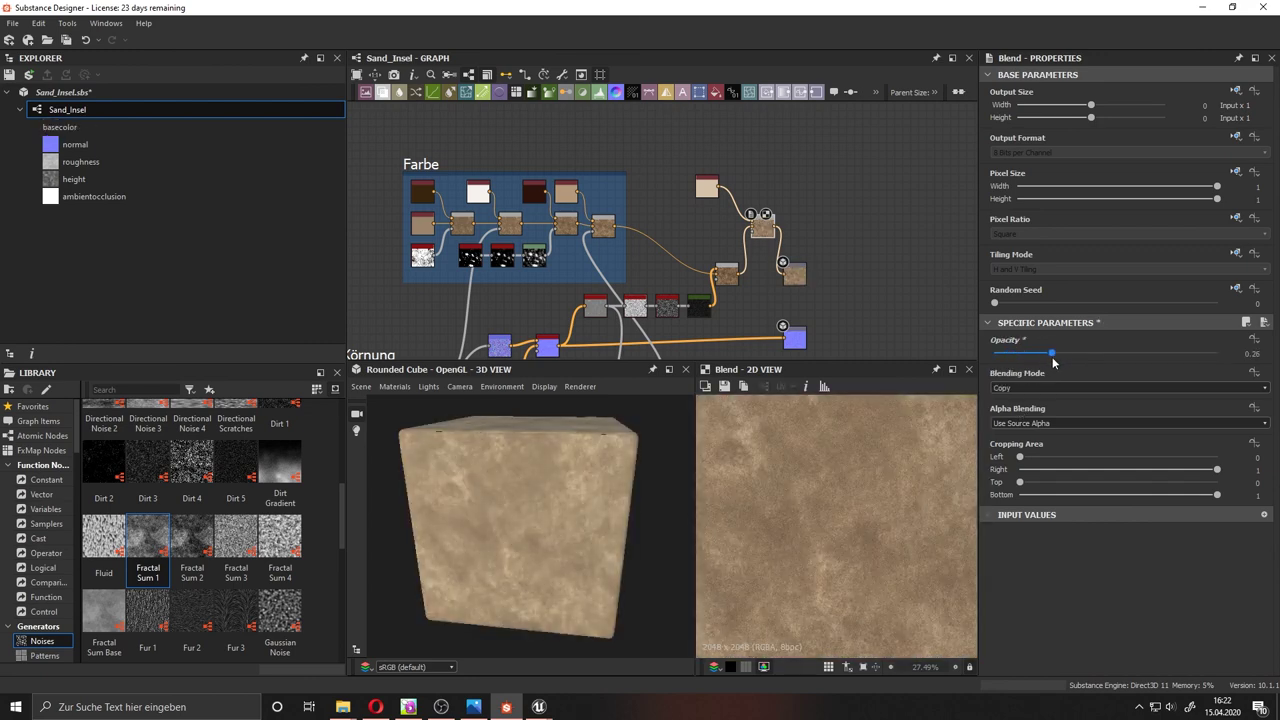
Shift the tint colour's hue and view the result on the sand path.
{"action": "left_click", "coordinate": [1013, 393]}
{"action": "left_click", "coordinate": [934, 455]}
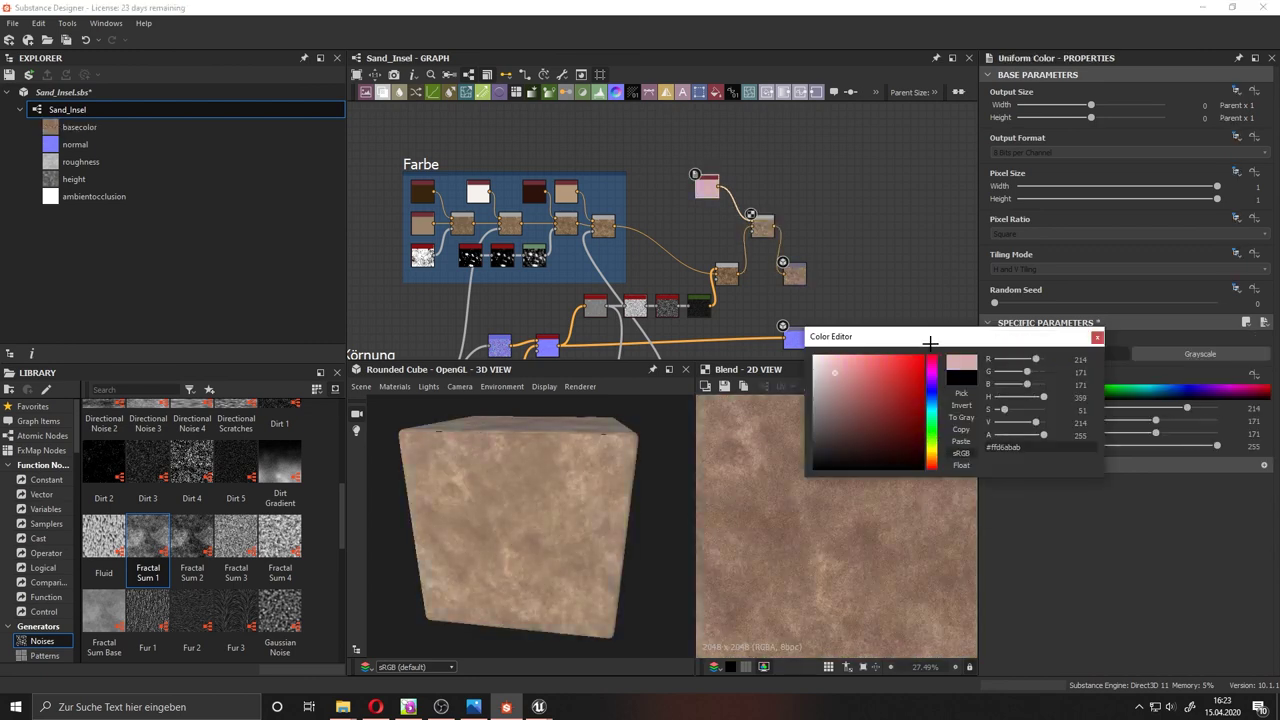
{"action": "scroll", "coordinate": [752, 290], "scroll_direction": "up", "scroll_amount": 2}
{"action": "left_click", "coordinate": [762, 228]}
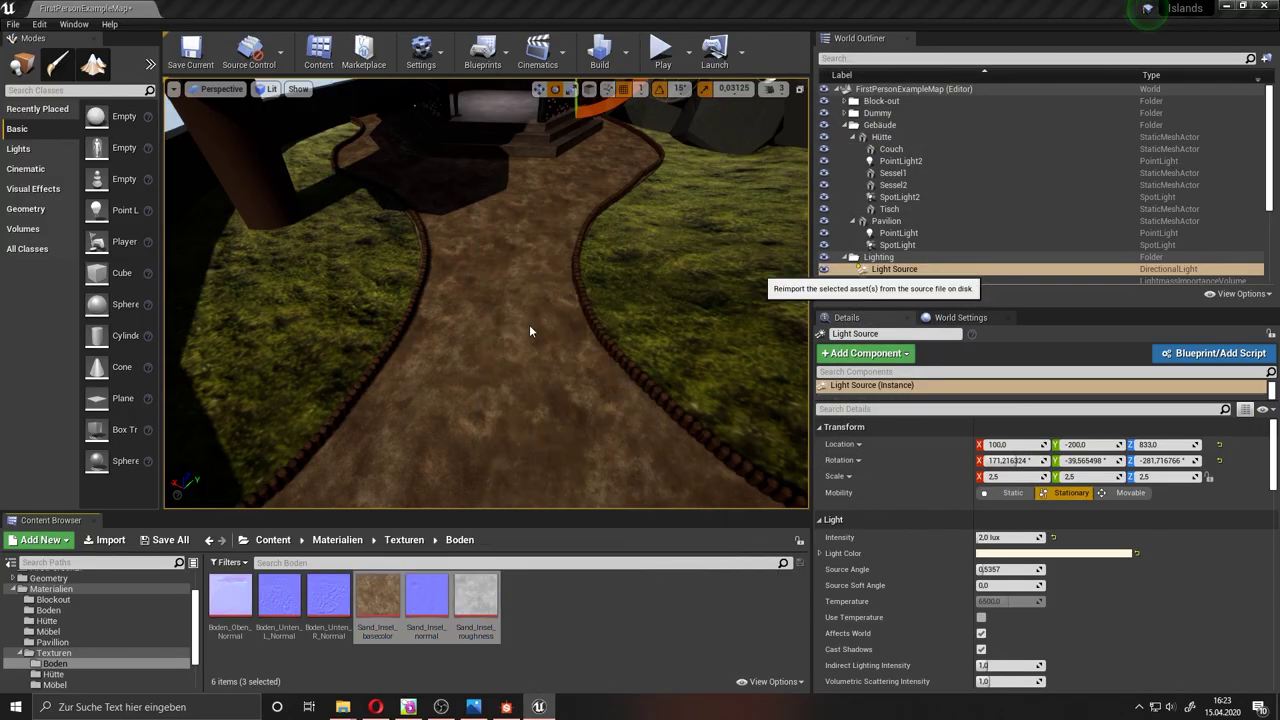
{"action": "mouse_move", "coordinate": [529, 324]}
{"action": "right_mouse_down"}
{"action": "mouse_move", "coordinate": [560, 330]}
{"action": "mouse_move", "coordinate": [520, 360]}
{"action": "right_mouse_up"}
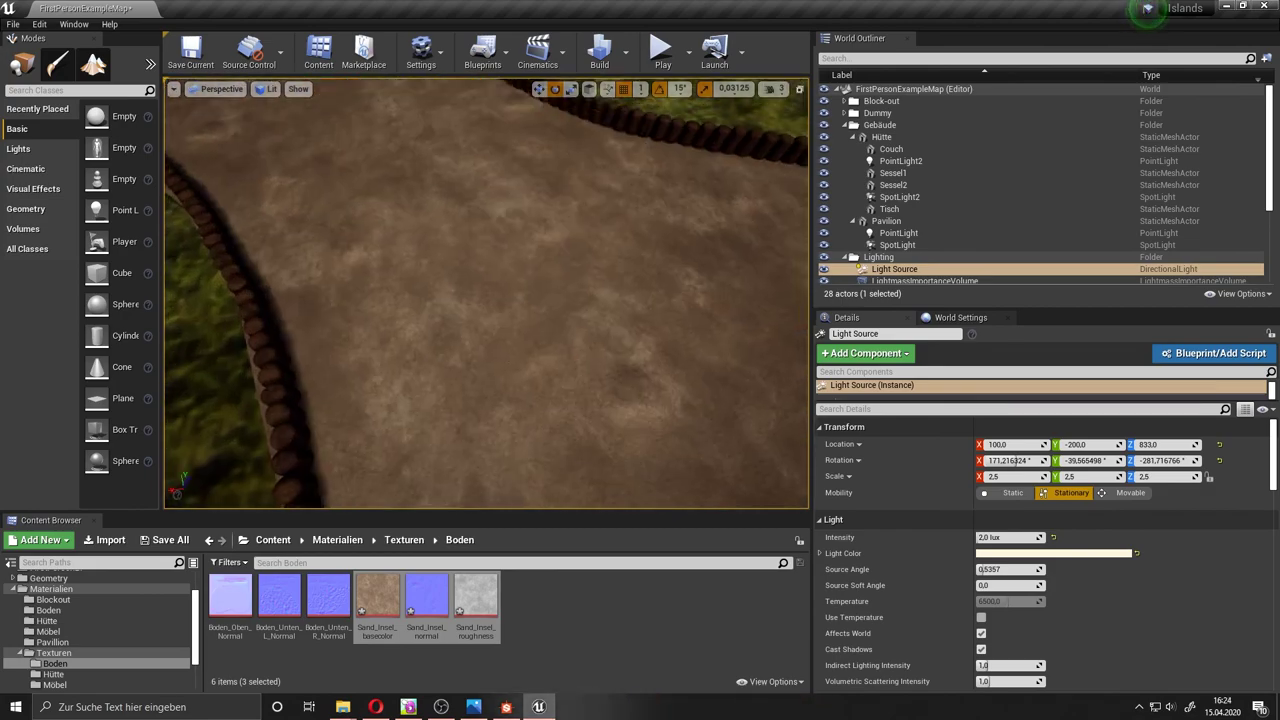